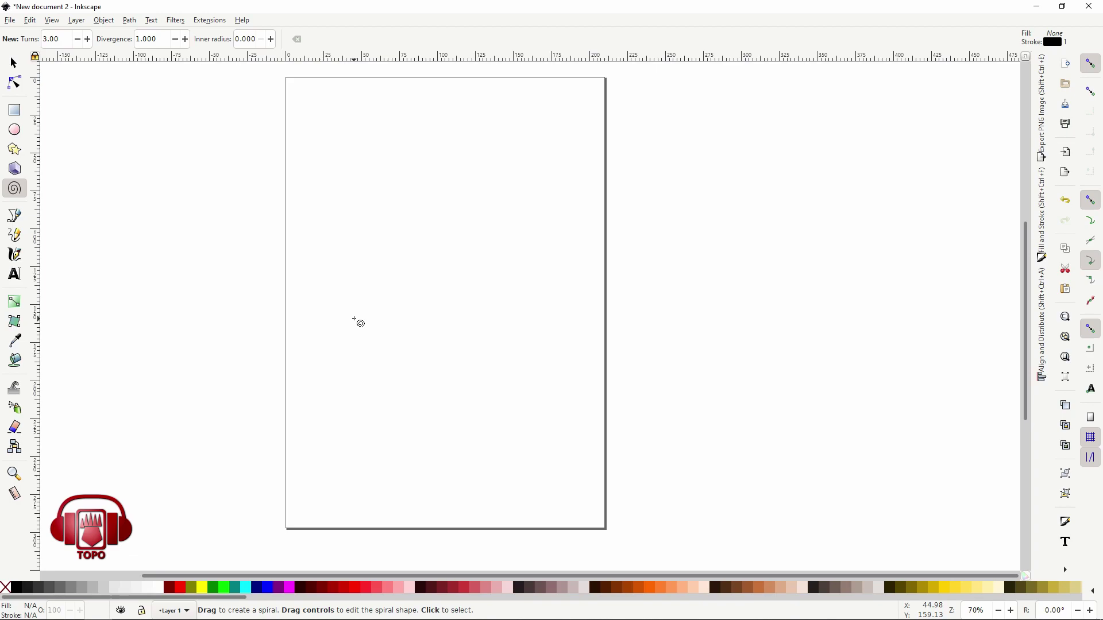
Draw a dark-red rectangle and a small dark-red square above it, then copy the square beside it.
scroll(509, 328, right, 2)
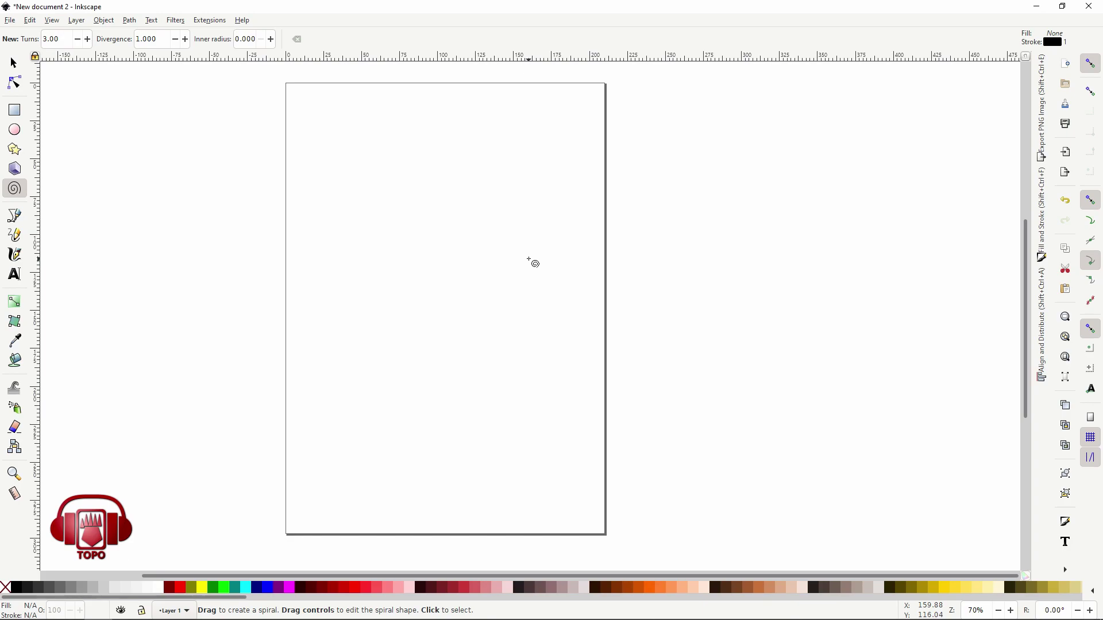
click(14, 110)
drag(308, 255, 354, 290)
drag(382, 207, 410, 234)
click(15, 64)
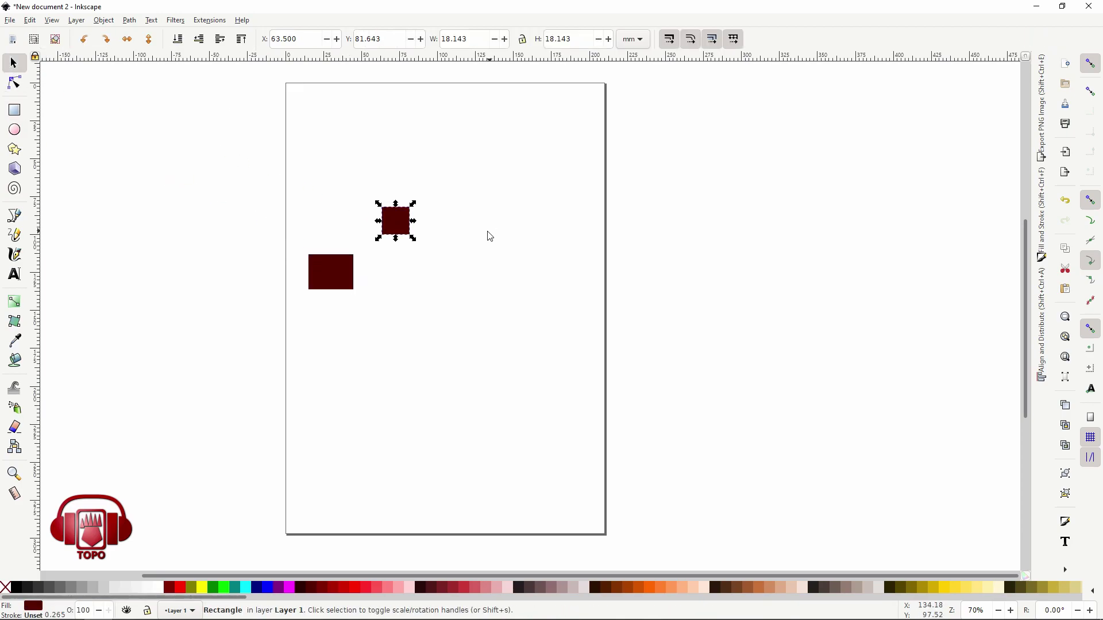
drag(402, 230, 438, 227)
Extend the strip with a pink middle square, then delete all four squares.
key(ctrl+d)
click(483, 587)
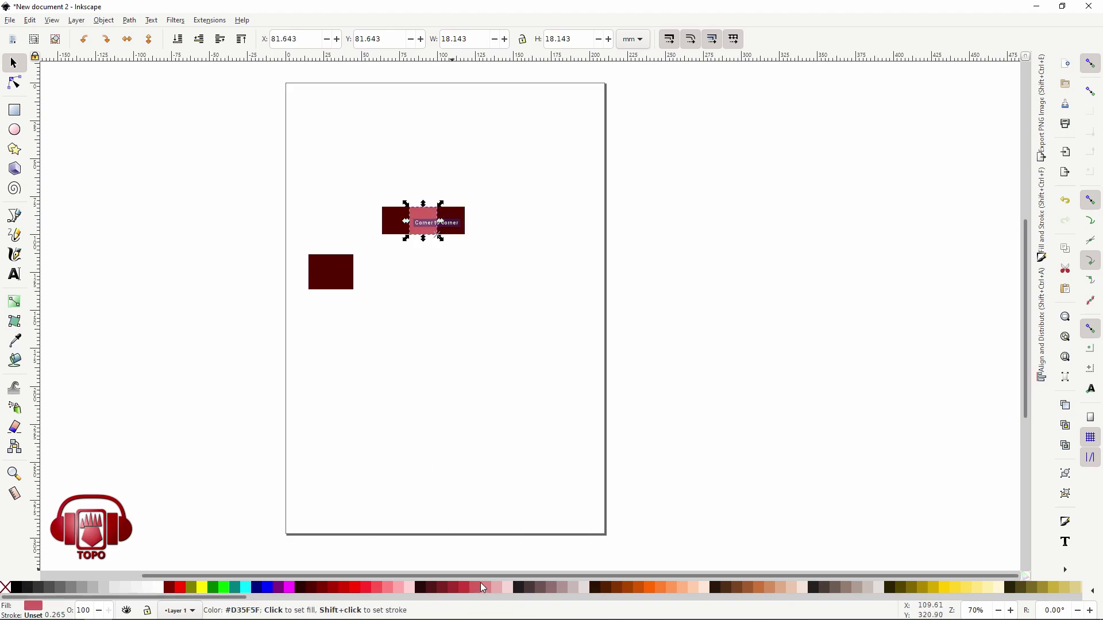
drag(368, 190, 477, 244)
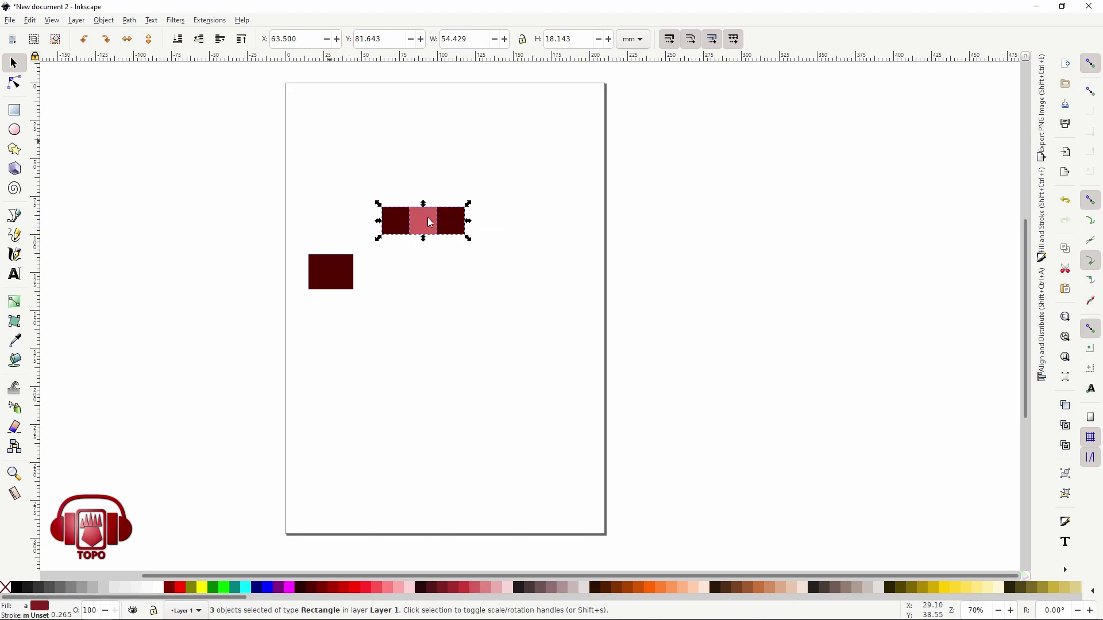
drag(546, 202, 201, 342)
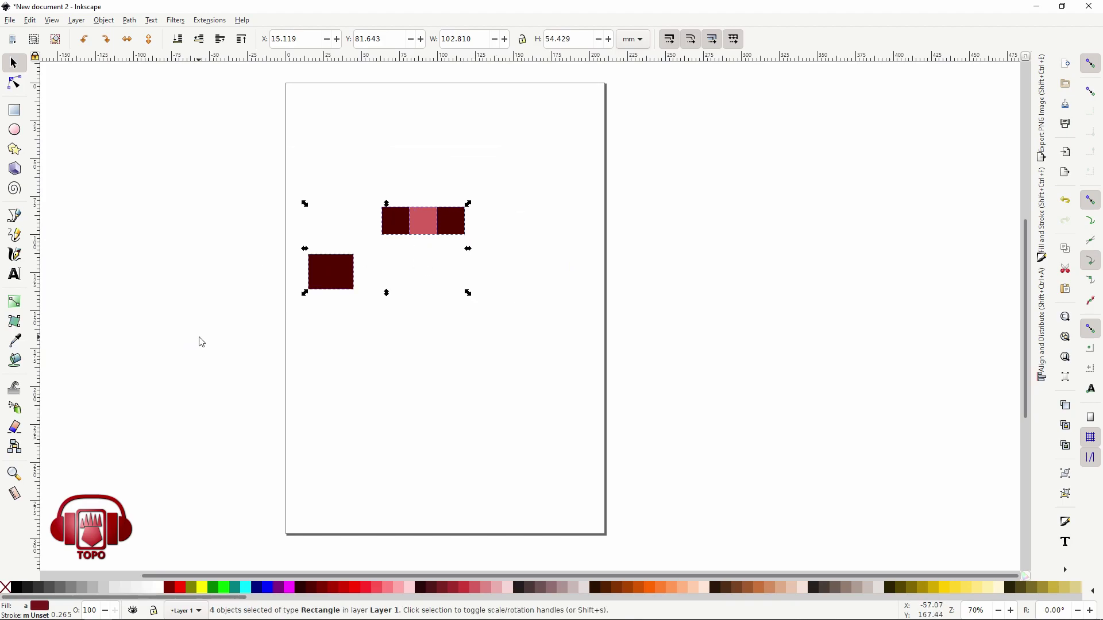
key(Delete)
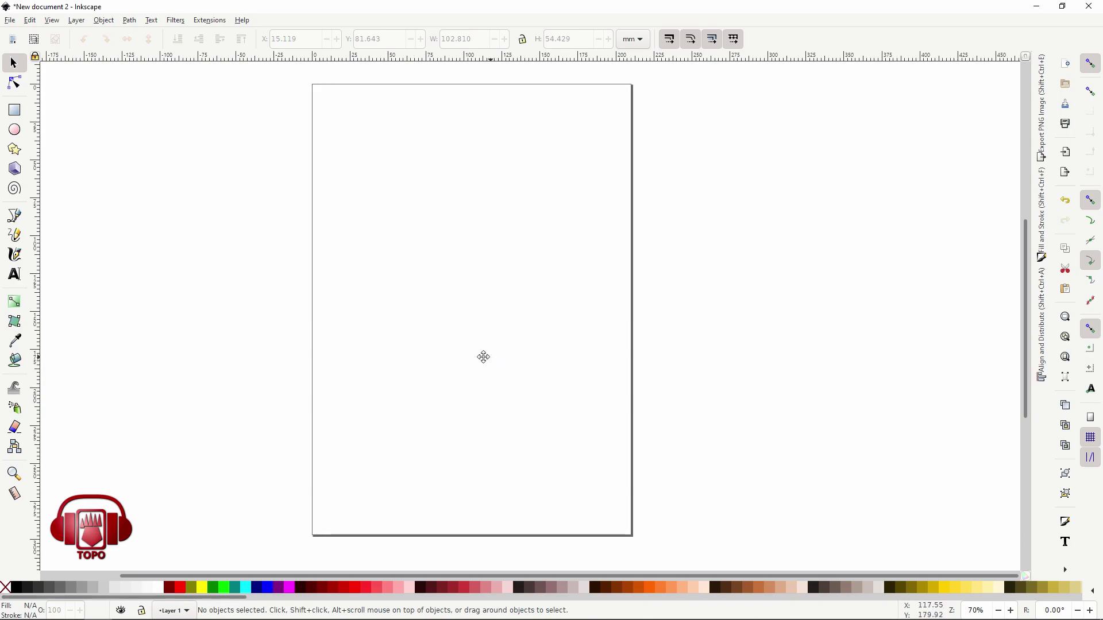
Draw a red ellipse on the page and delete it.
click(15, 129)
drag(342, 159, 493, 271)
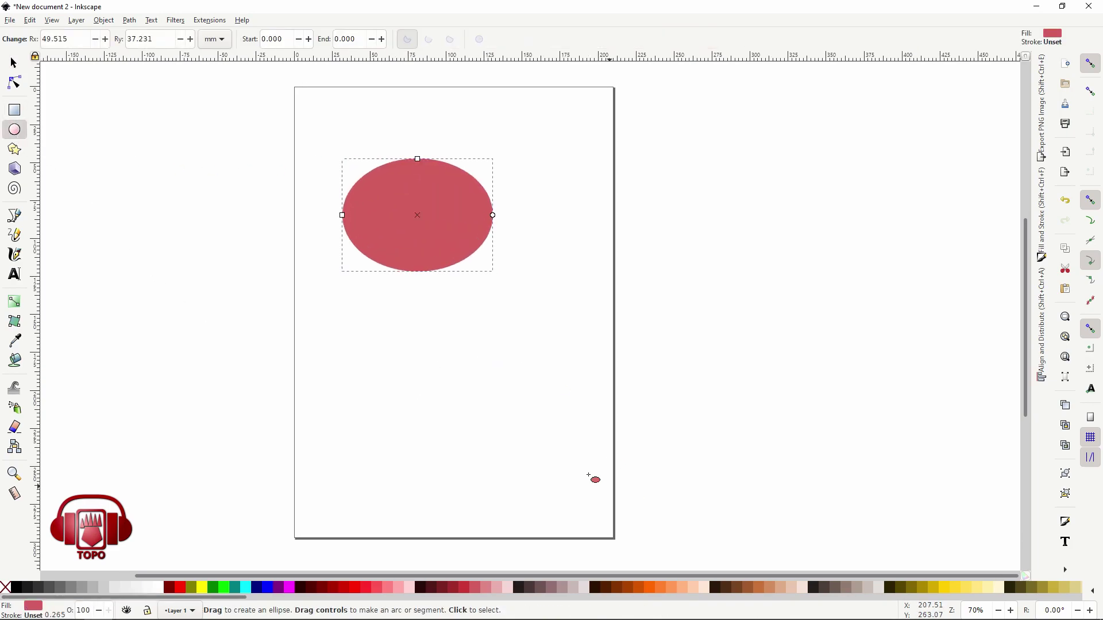
click(17, 68)
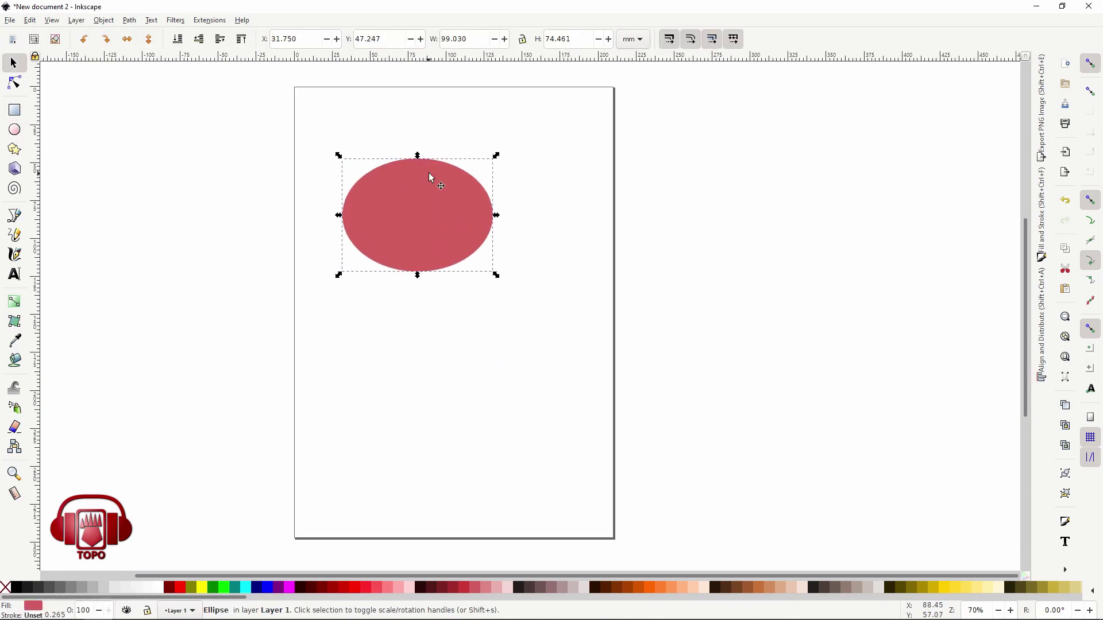
key(Delete)
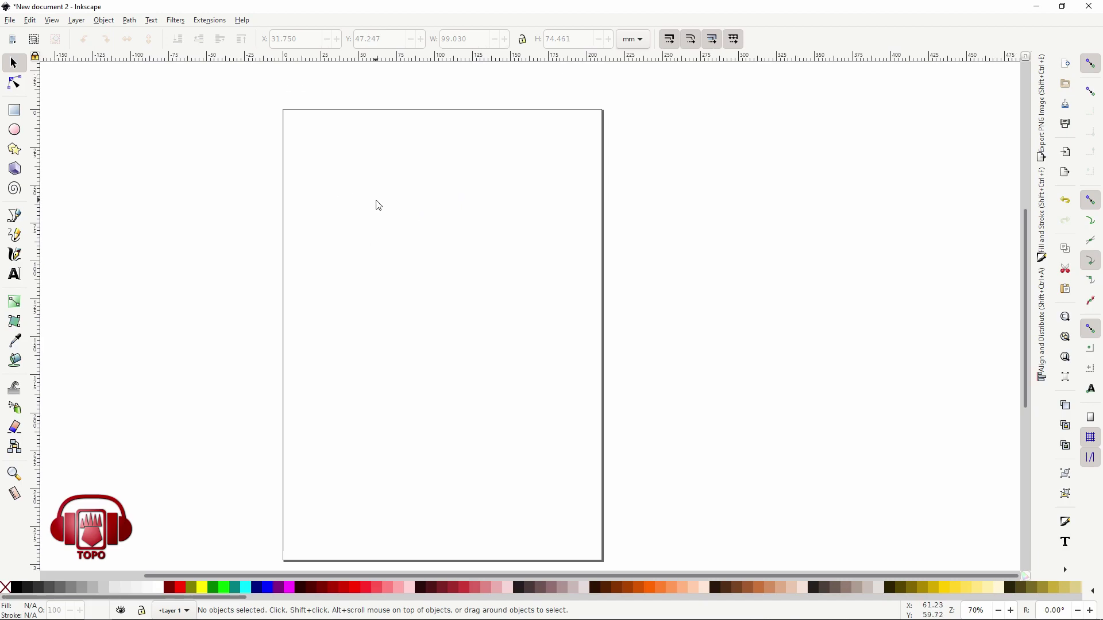
Type the text 'Photoshop' near the top-left of the page.
scroll(396, 184, right, 2)
scroll(396, 184, down, 1)
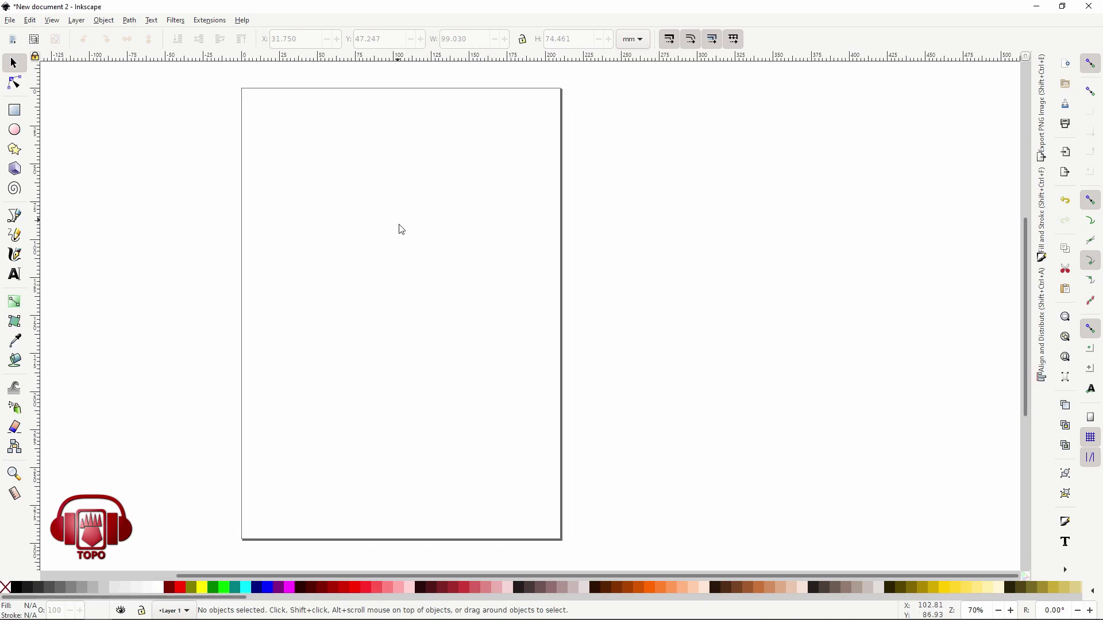
click(317, 135)
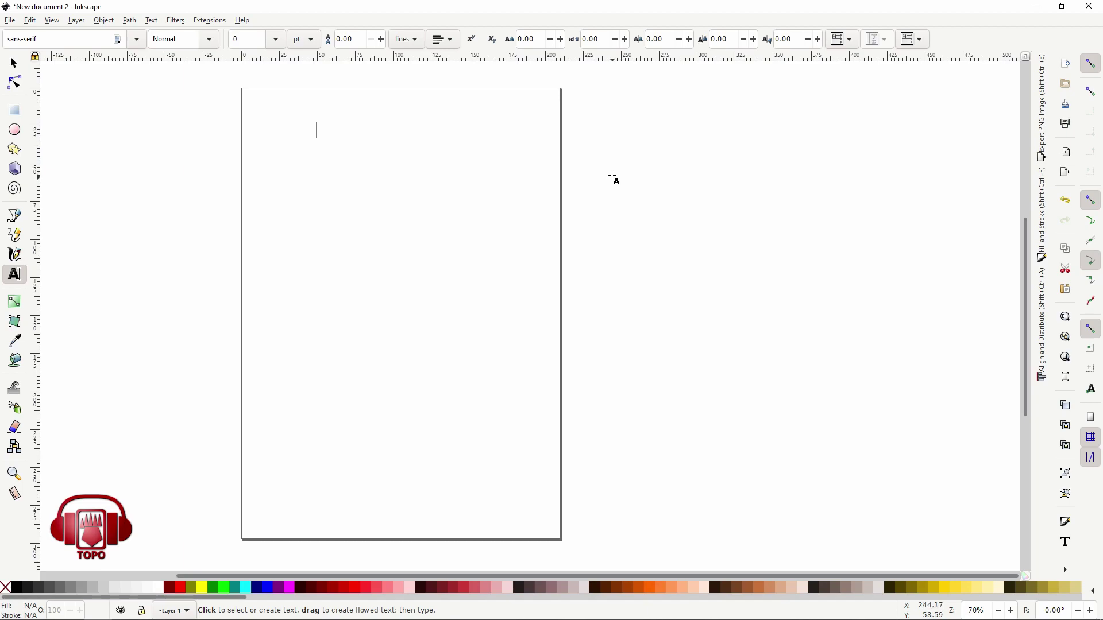
text(Photo)
key(BackSpace)
key(BackSpace)
text(toshop)
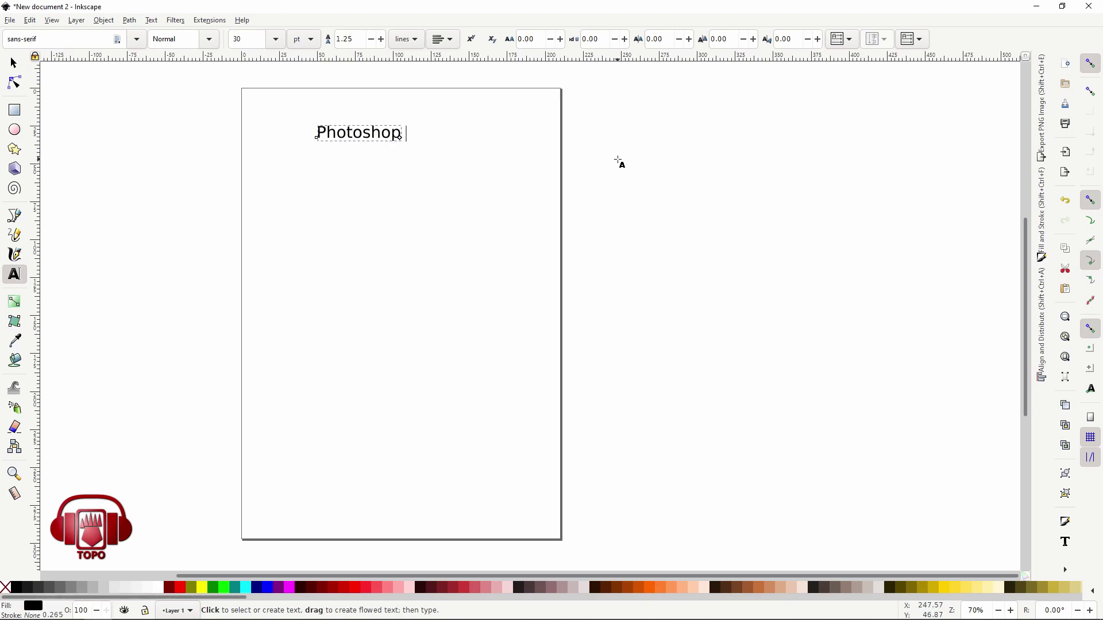
Duplicate the Photoshop text below itself and retype the copy as 'Ilustrator'.
click(13, 63)
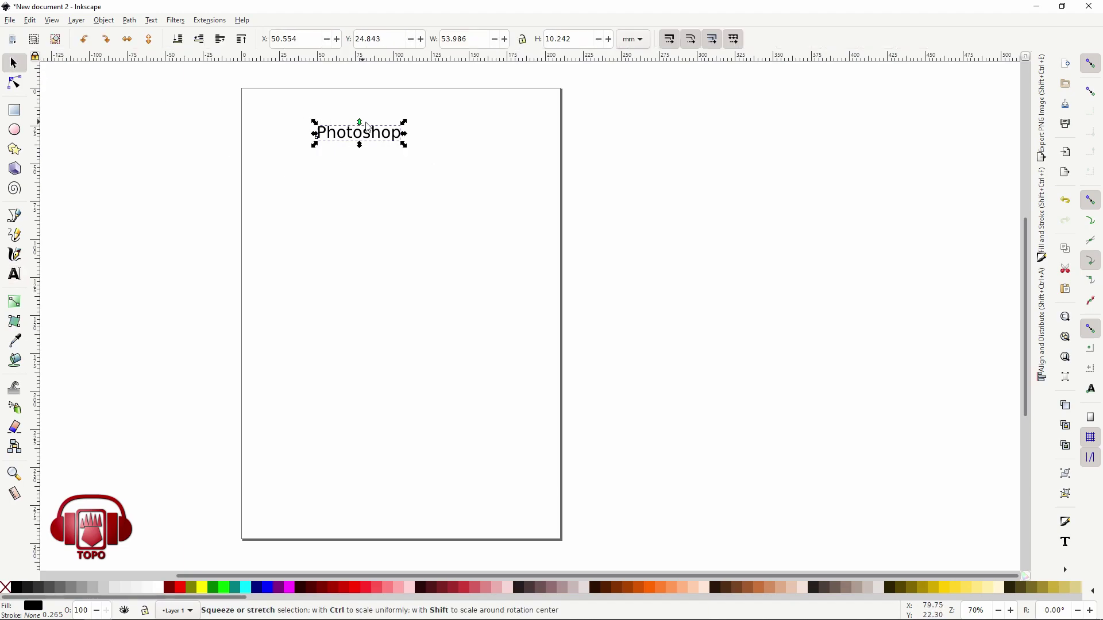
key(ctrl+d)
drag(352, 138, 356, 173)
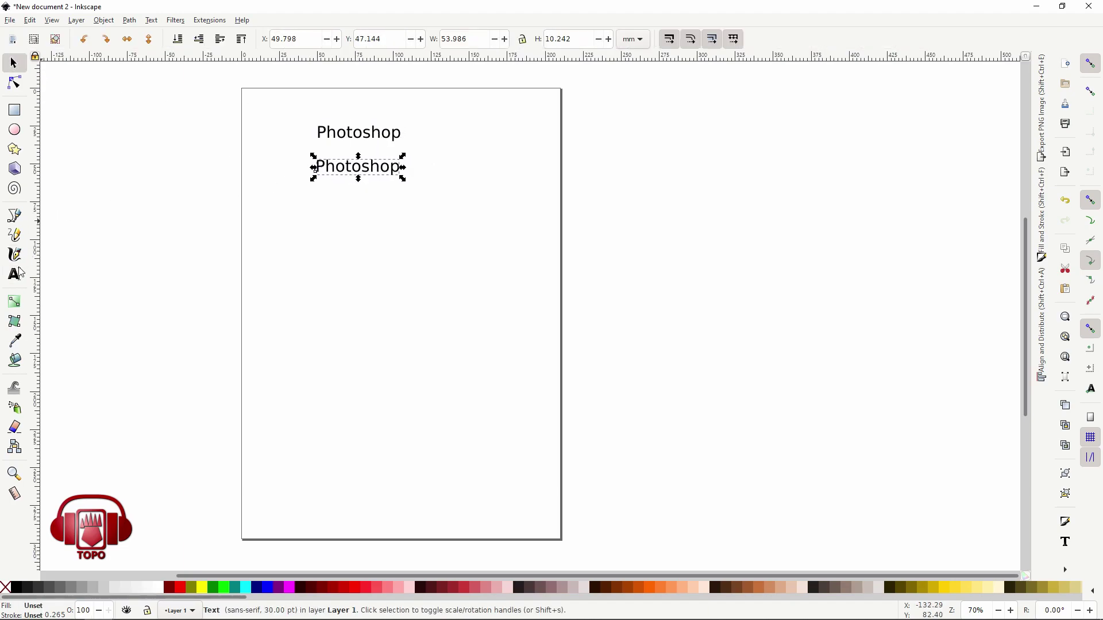
click(14, 274)
drag(316, 167, 485, 162)
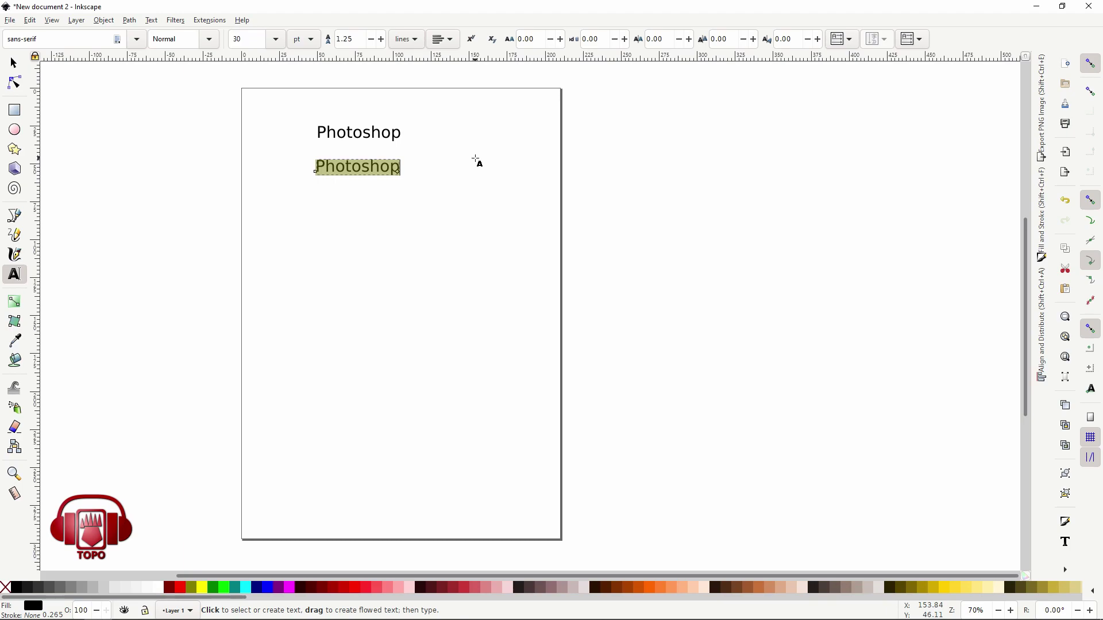
key(BackSpace)
text(llustrator)
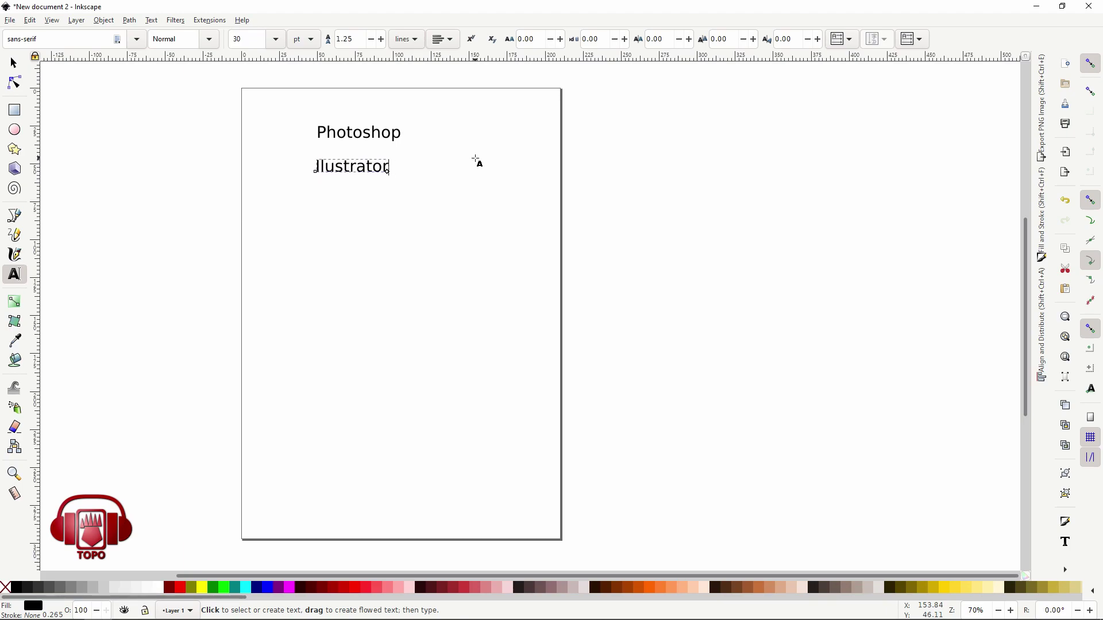
Duplicate Ilustrator lower down and retype the copy as 'Marmoset HEXEL'.
click(13, 63)
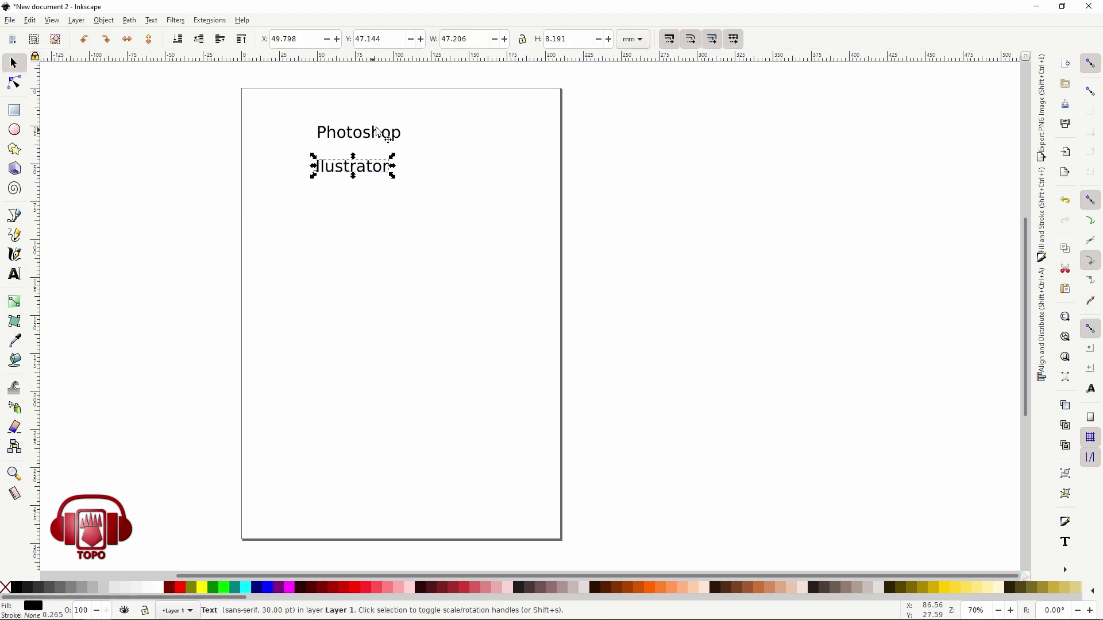
key(ctrl+d)
drag(362, 172, 357, 221)
click(15, 275)
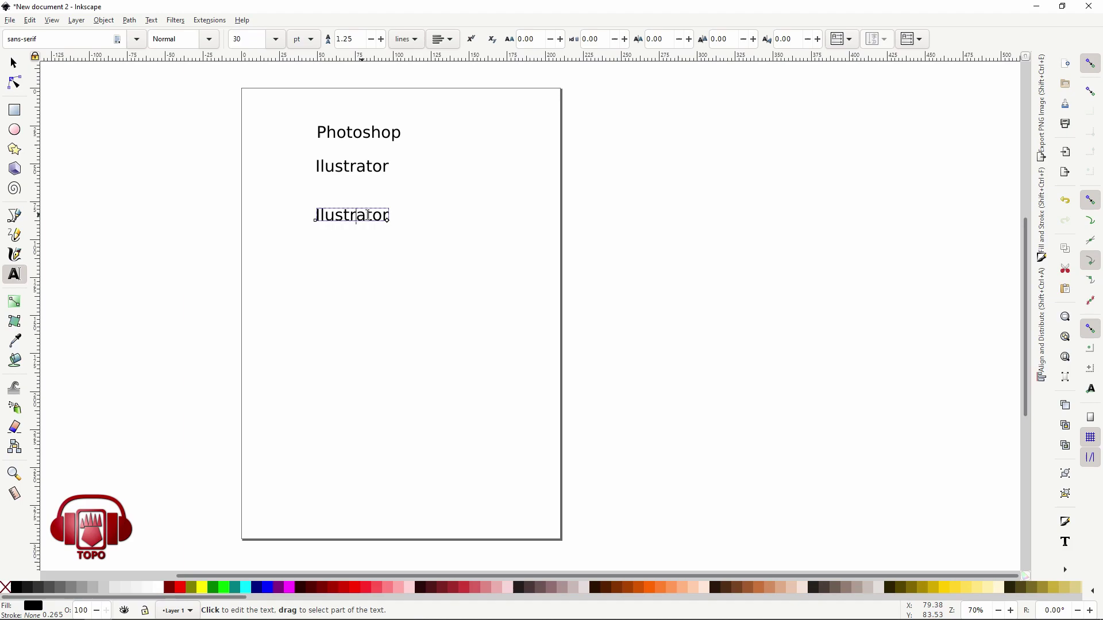
drag(317, 215, 451, 222)
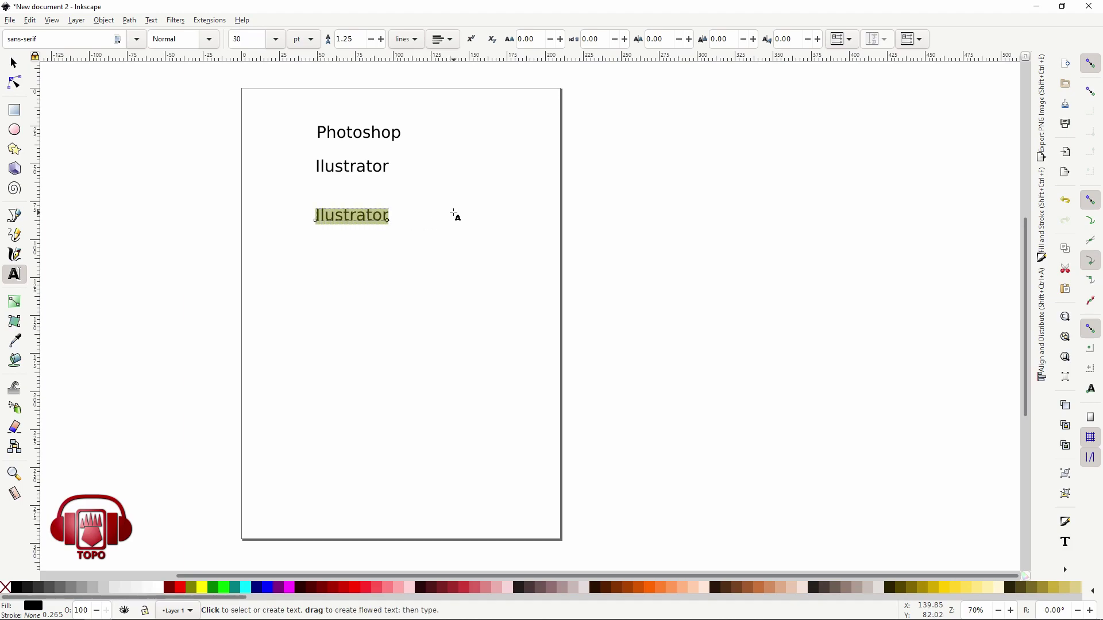
text(mARMOS)
key(BackSpace)
key(BackSpace)
key(BackSpace)
key(BackSpace)
key(BackSpace)
text(Marmosethe)
key(BackSpace)
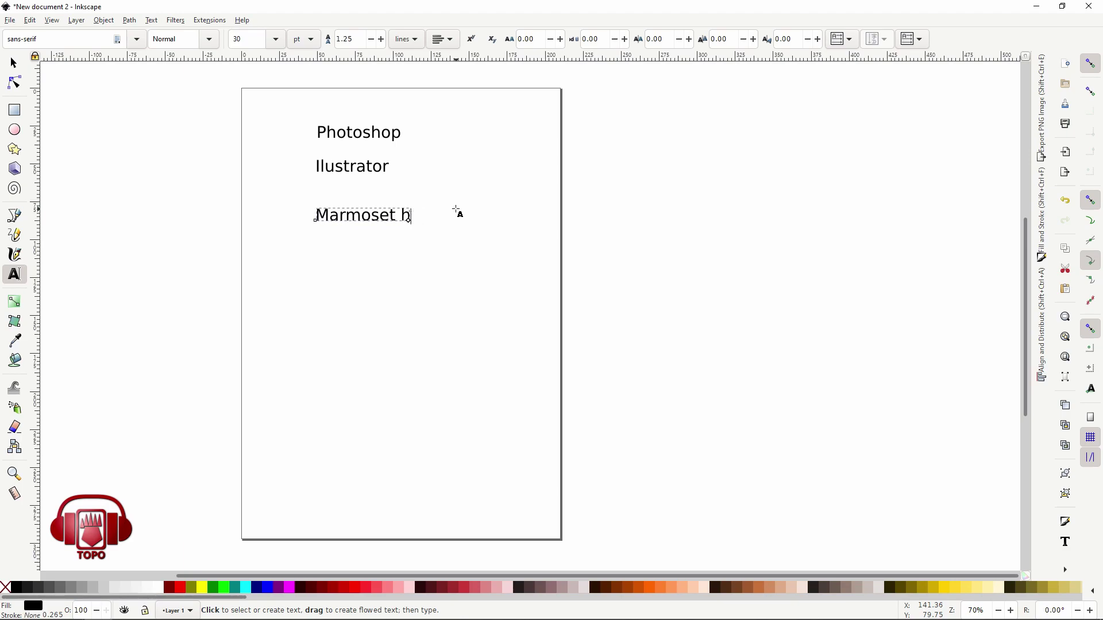
key(BackSpace)
text(HEXEL)
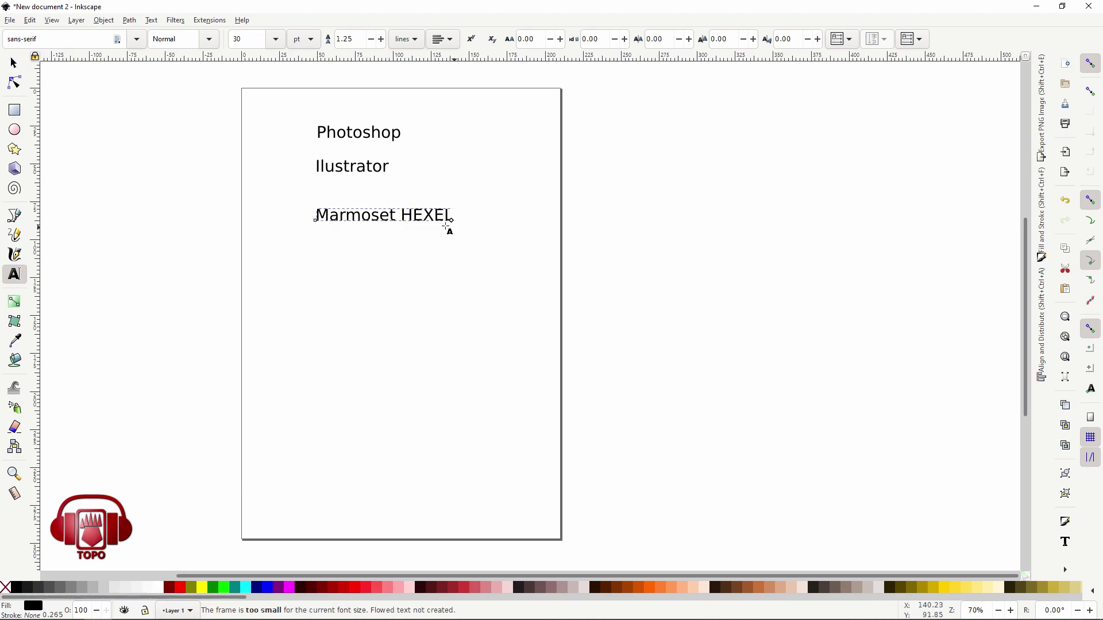
Select all three text lines and move them up-left to tighten the stack.
drag(318, 214, 480, 207)
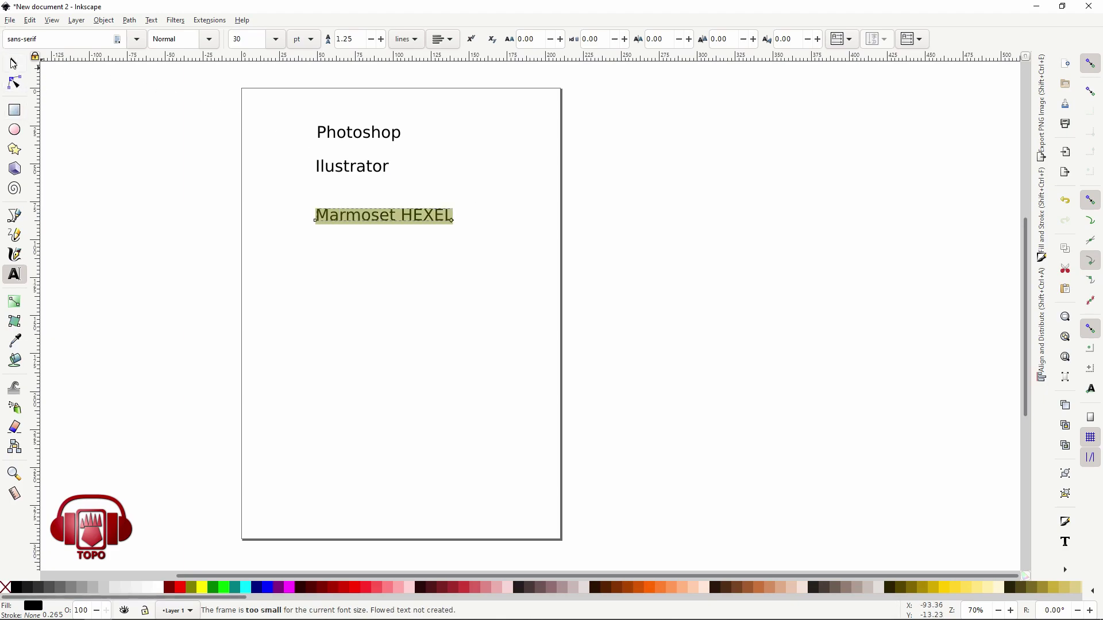
click(14, 63)
drag(241, 106, 466, 193)
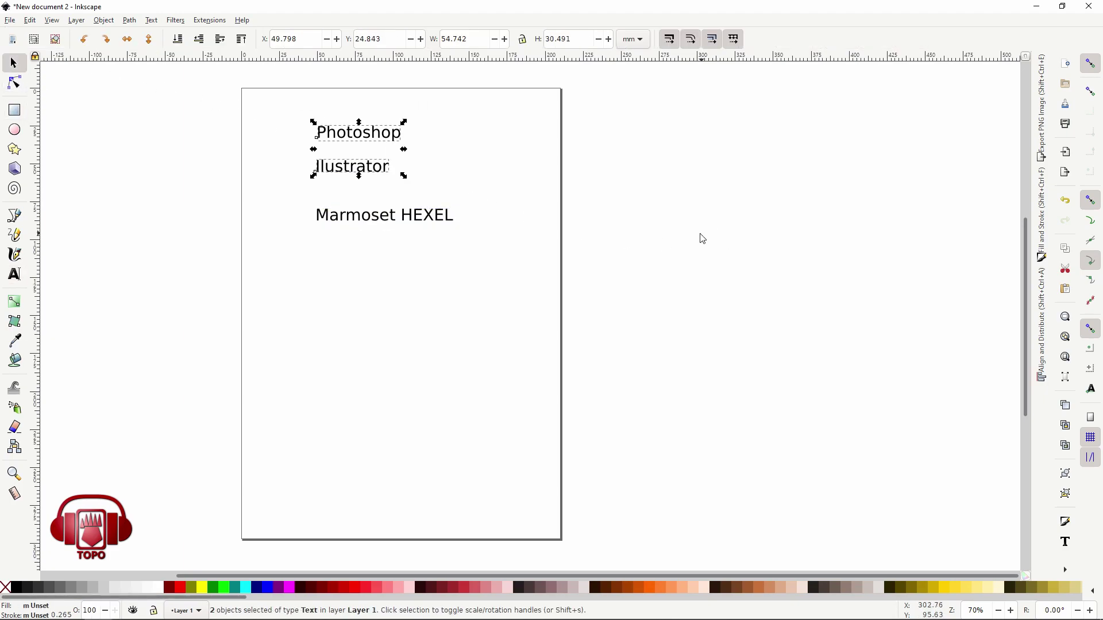
scroll(540, 228, up, 3)
scroll(540, 228, left, 3)
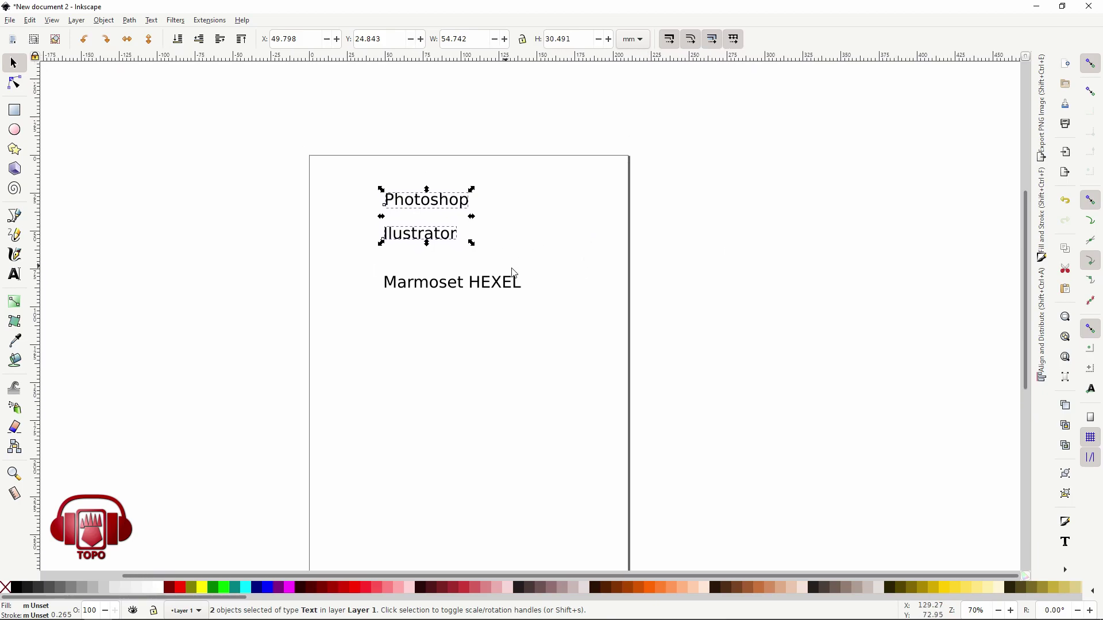
ctrl+scroll(484, 245, up, 1)
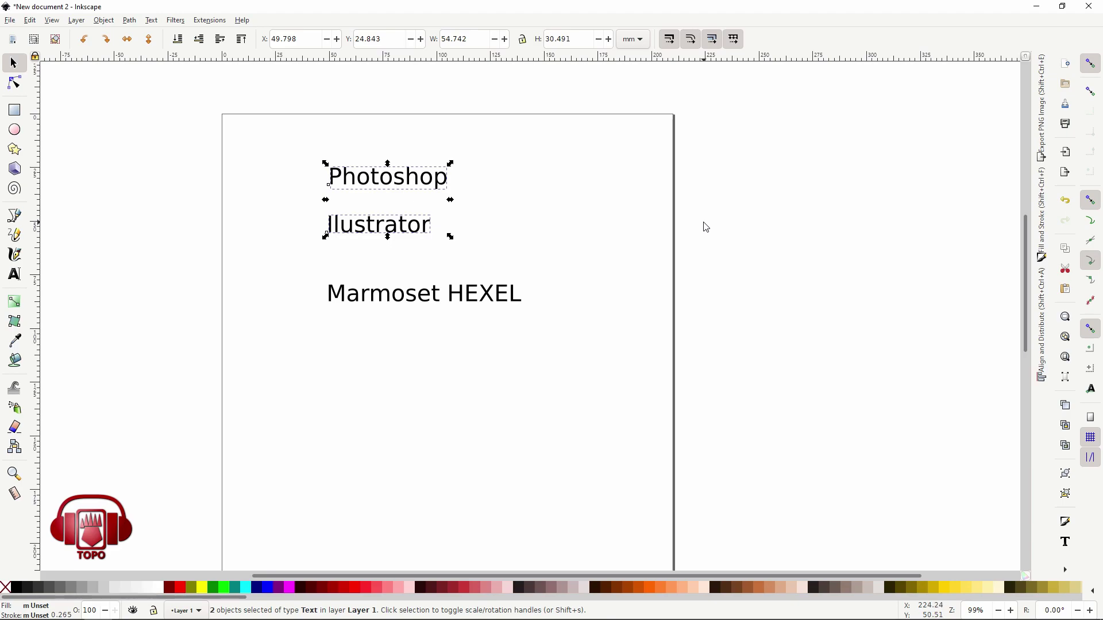
scroll(445, 231, down, 1)
scroll(446, 232, right, 1)
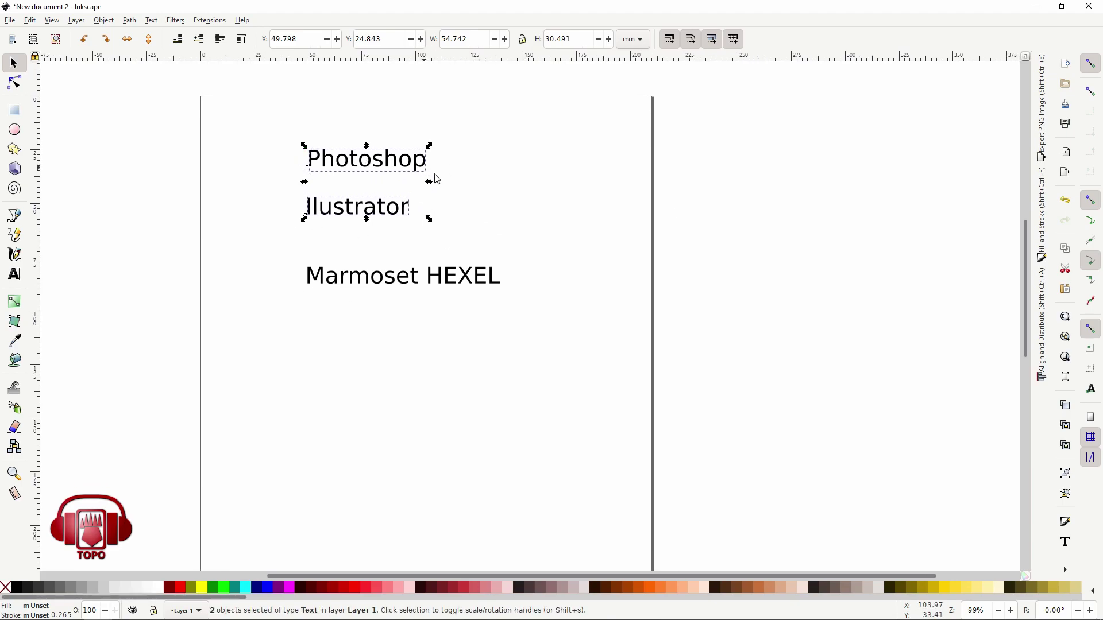
drag(275, 238, 666, 331)
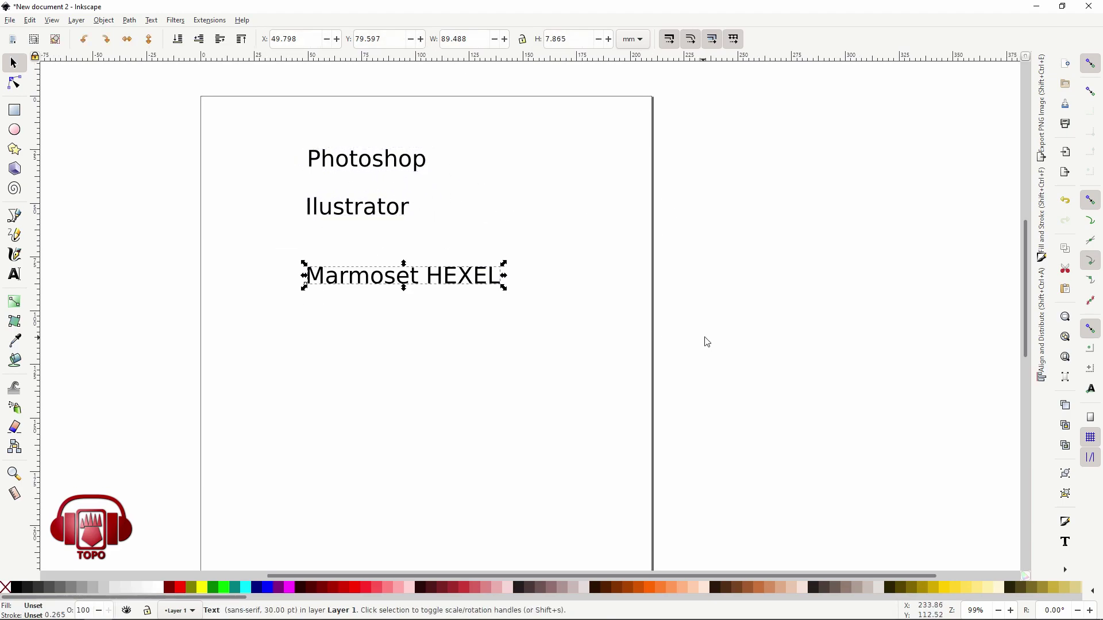
drag(246, 141, 637, 352)
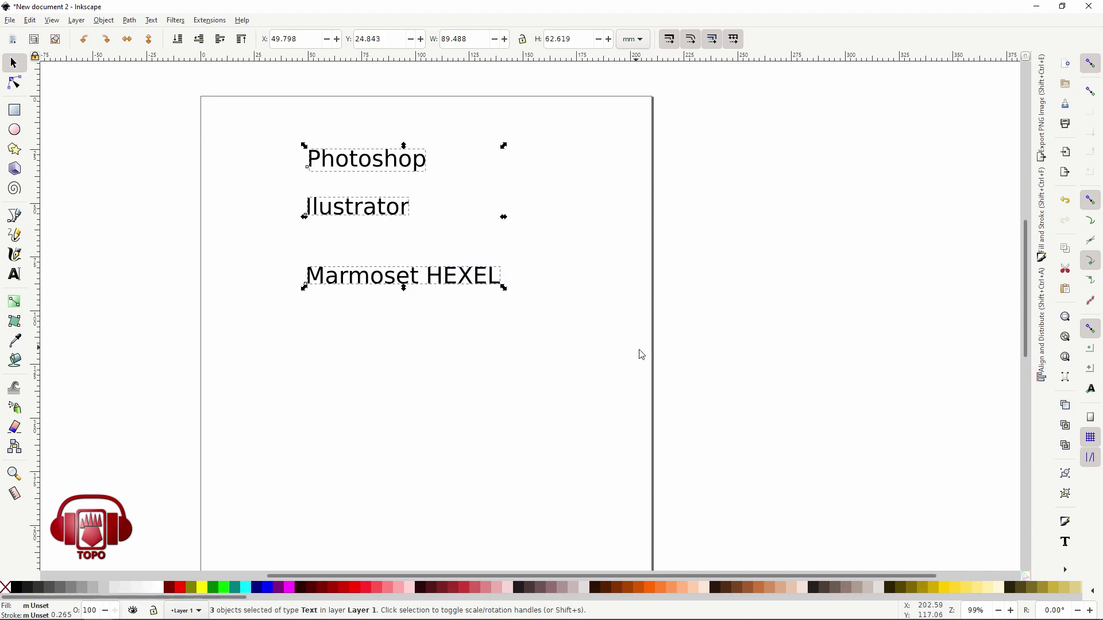
mouse_move(481, 276)
mouse_down()
mouse_move(421, 236)
mouse_move(436, 212)
mouse_up()
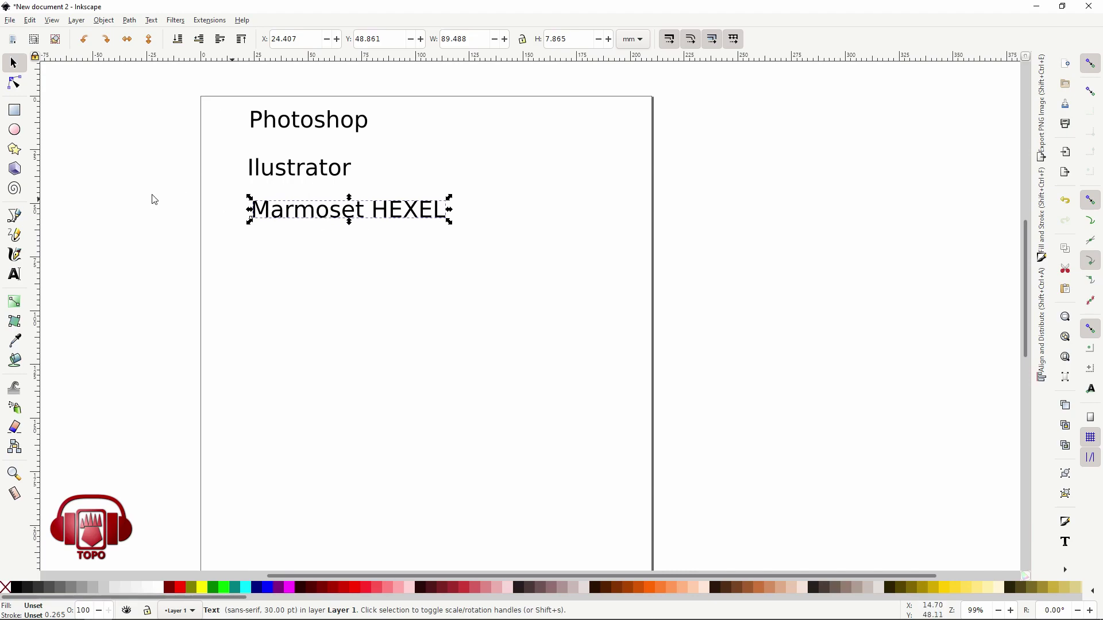
Add an 'S' text right of Ilustrator and draw a thin vertical bar over it.
click(15, 275)
click(479, 183)
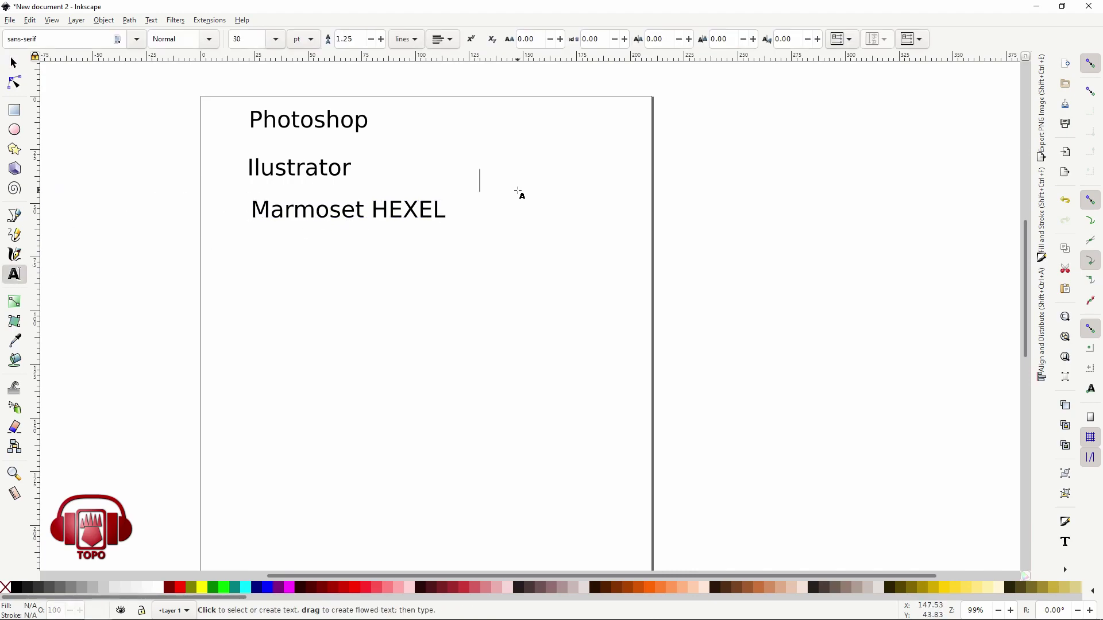
text(S)
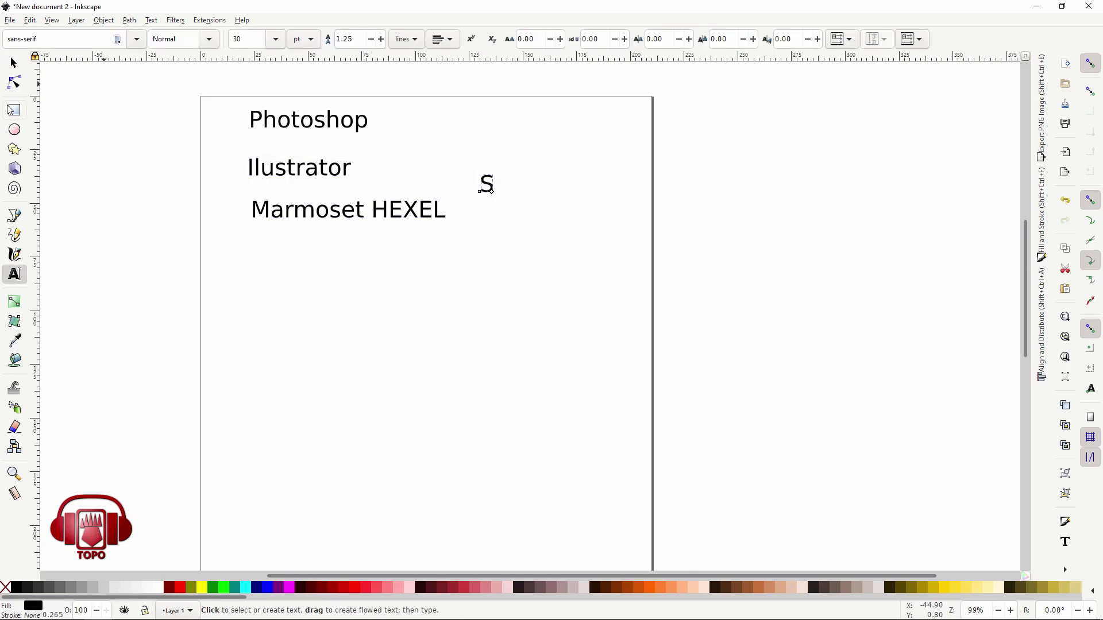
click(15, 110)
drag(485, 163, 487, 200)
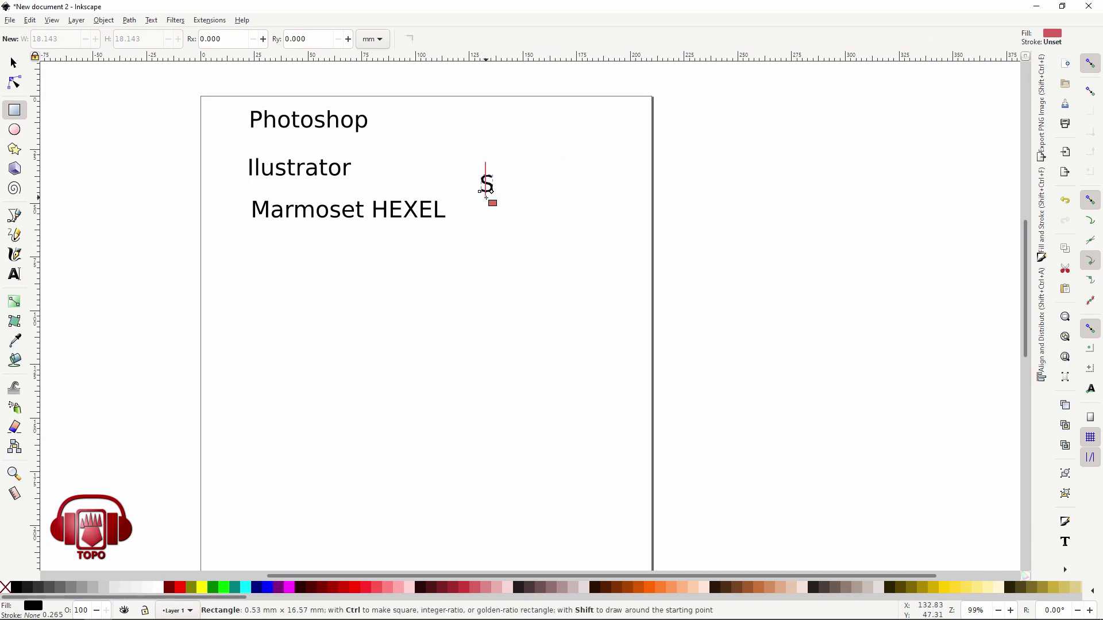
click(17, 61)
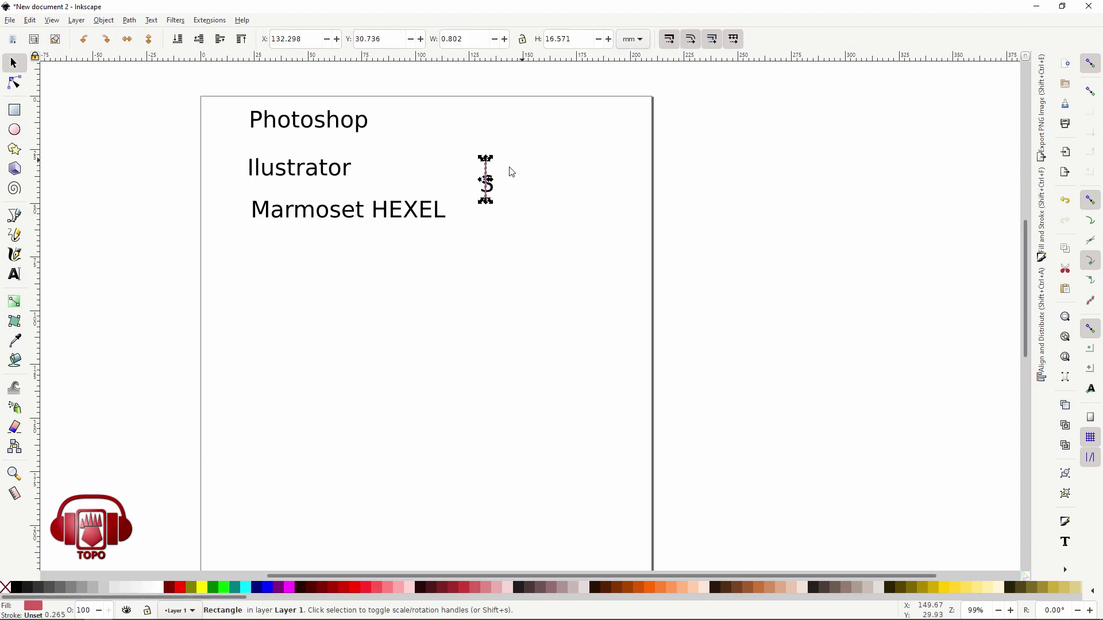
Make the bar black, fit it to the sign, and enlarge both together up-right.
click(23, 586)
mouse_move(486, 157)
mouse_down()
mouse_move(489, 171)
mouse_move(427, 156)
mouse_move(457, 200)
mouse_up()
shift+click(488, 192)
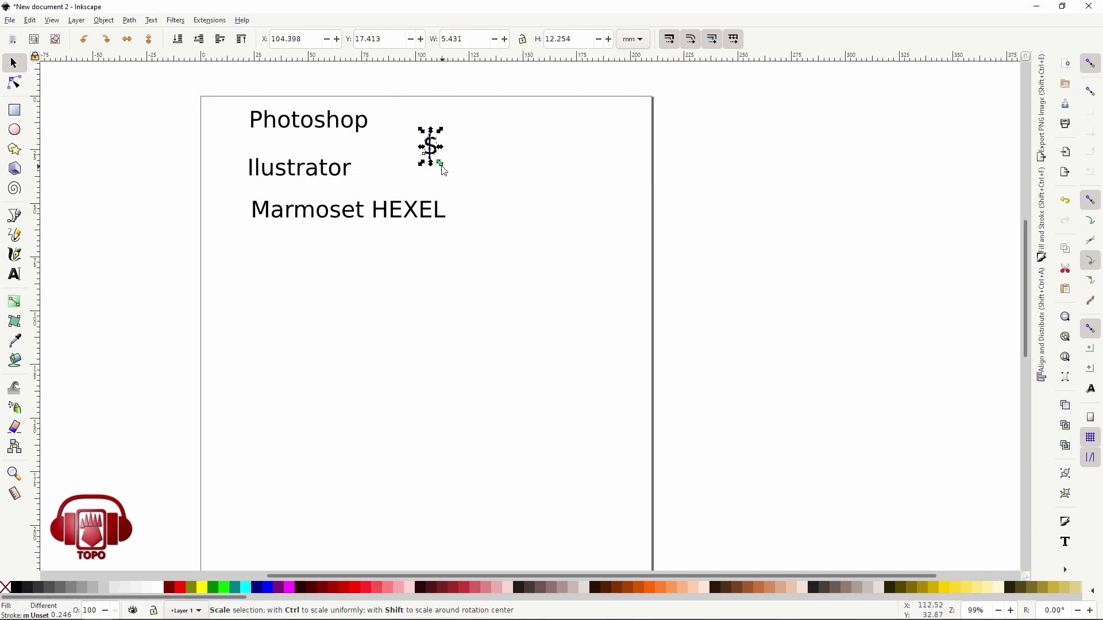
drag(511, 164, 516, 239)
click(601, 299)
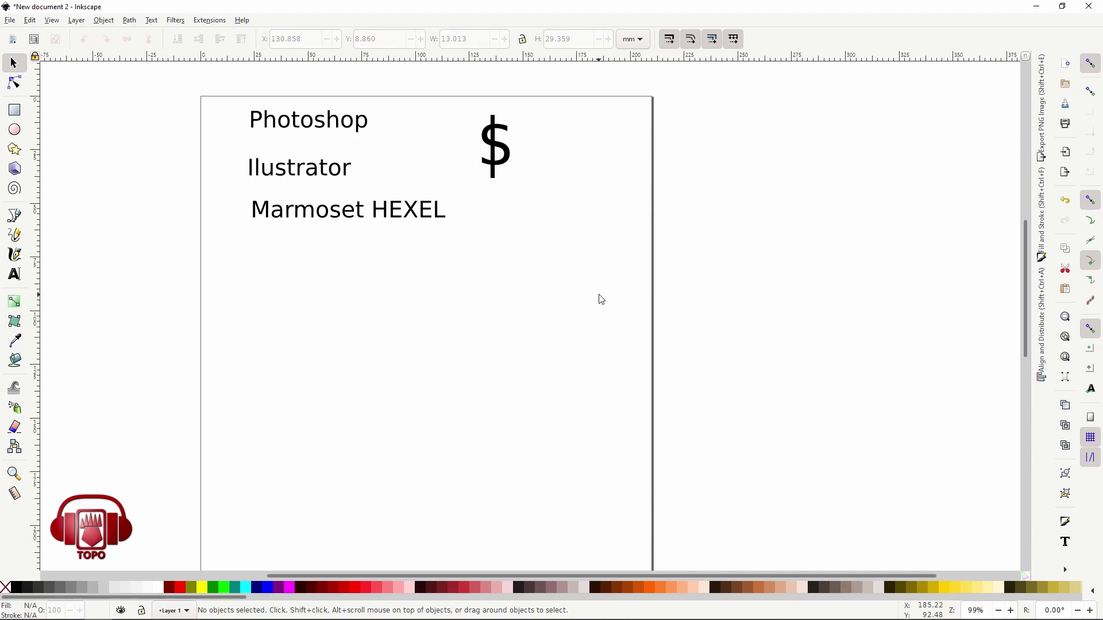
click(353, 222)
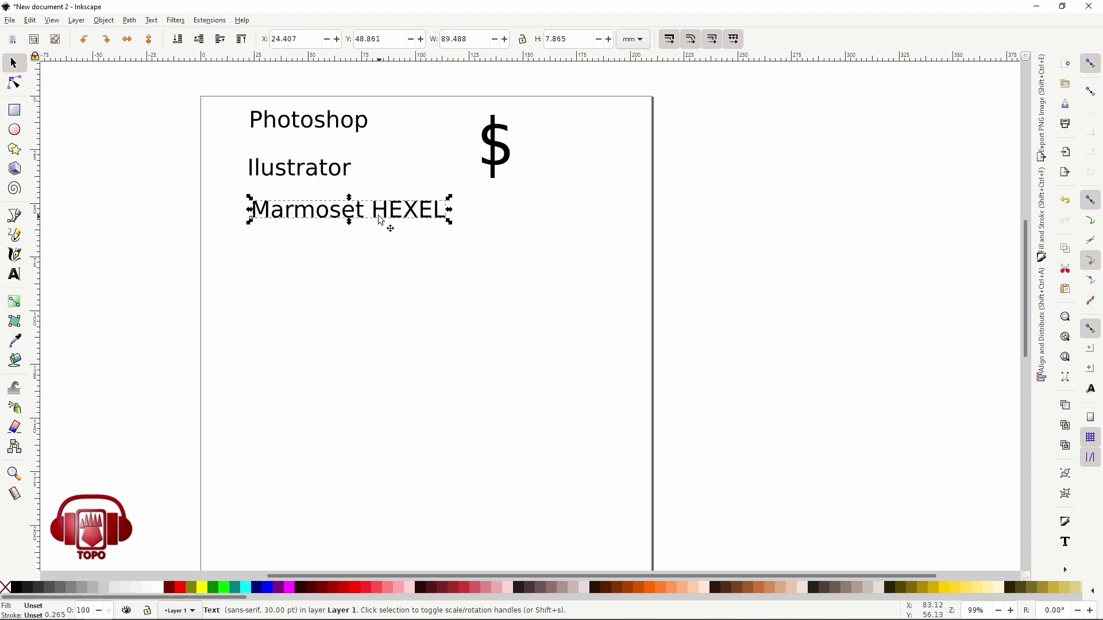
Duplicate Marmoset HEXEL below, retype it as 'GIMP' and enlarge it.
key(ctrl+d)
drag(349, 210, 349, 293)
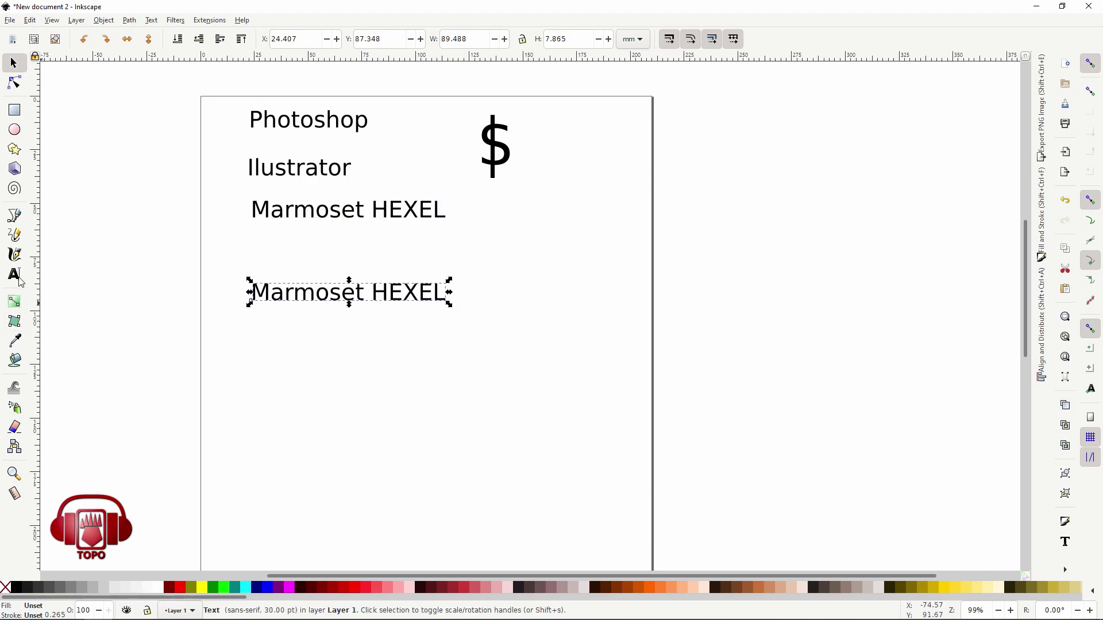
key(t)
drag(248, 294, 614, 303)
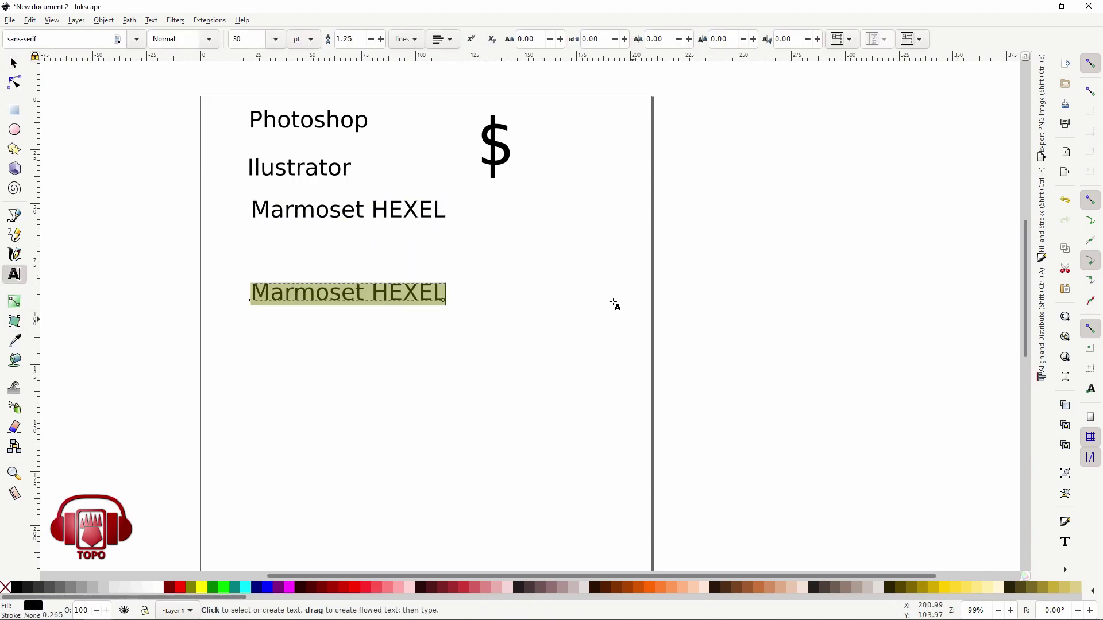
text(GIMP)
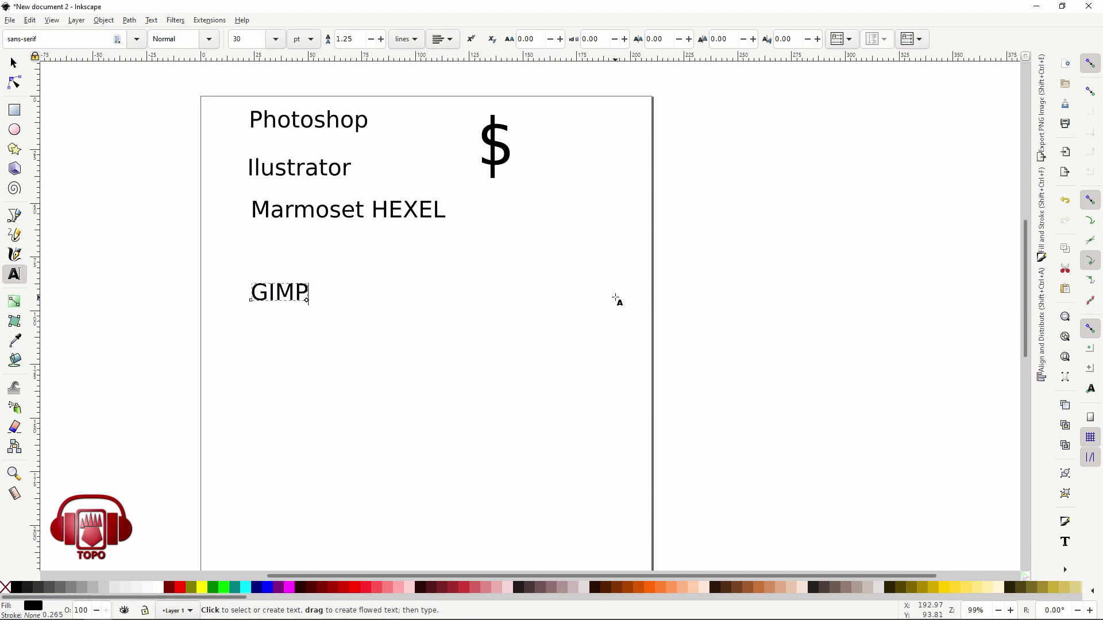
click(14, 62)
mouse_move(296, 283)
mouse_down()
mouse_move(382, 263)
mouse_move(435, 294)
mouse_move(388, 327)
mouse_up()
Add an 'INKSCAPE' copy beside GIMP and move the barred dollar sign lower.
key(ctrl+d)
key(t)
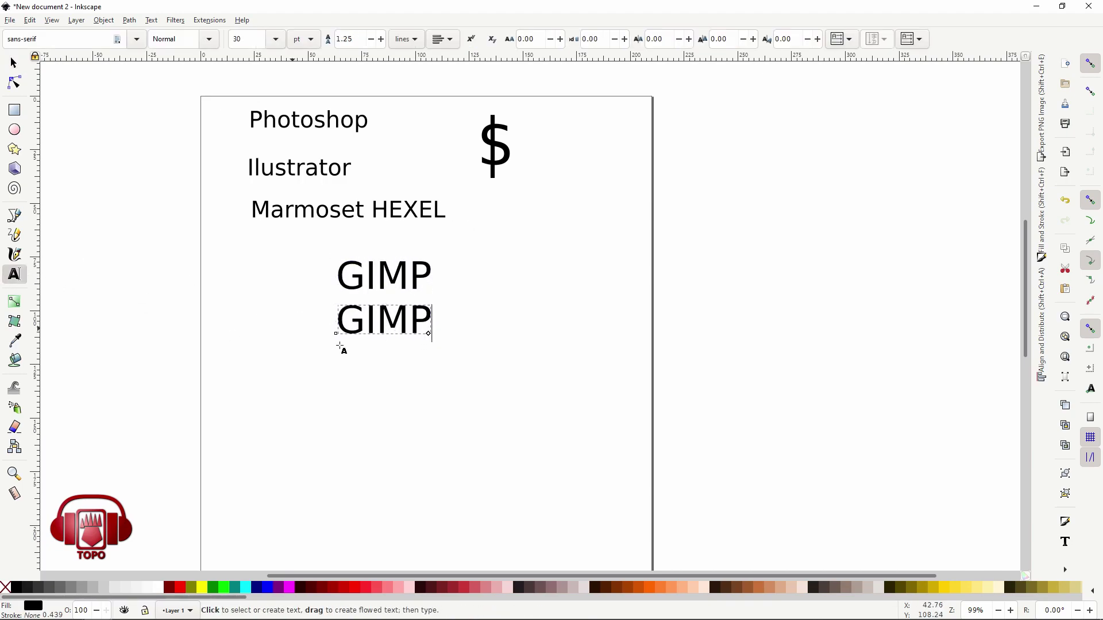
drag(336, 321, 605, 344)
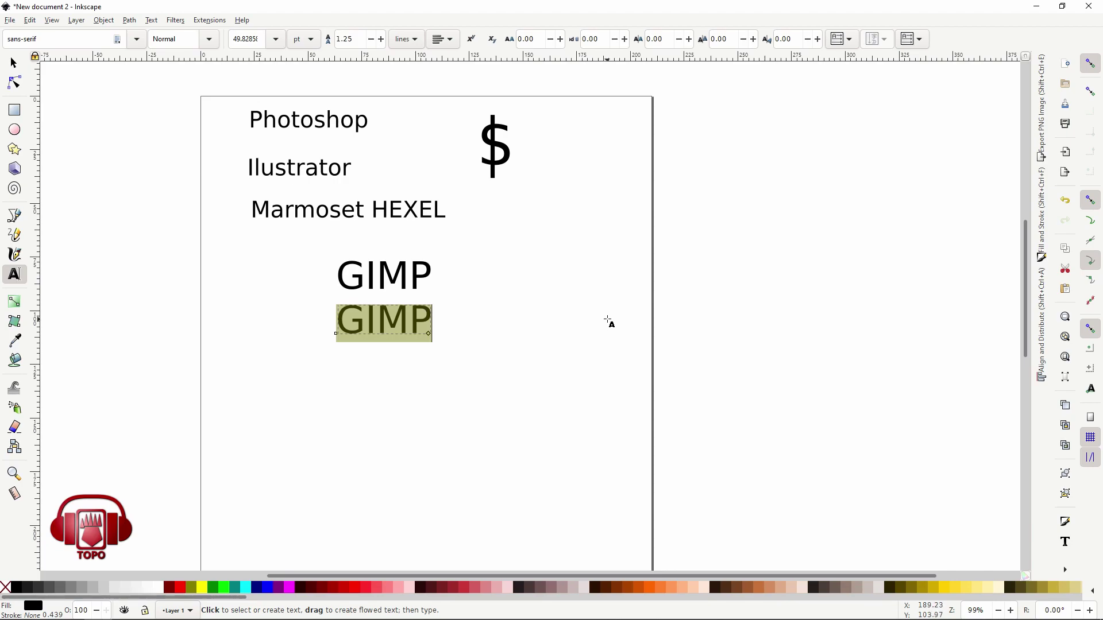
text(INKSCAPE)
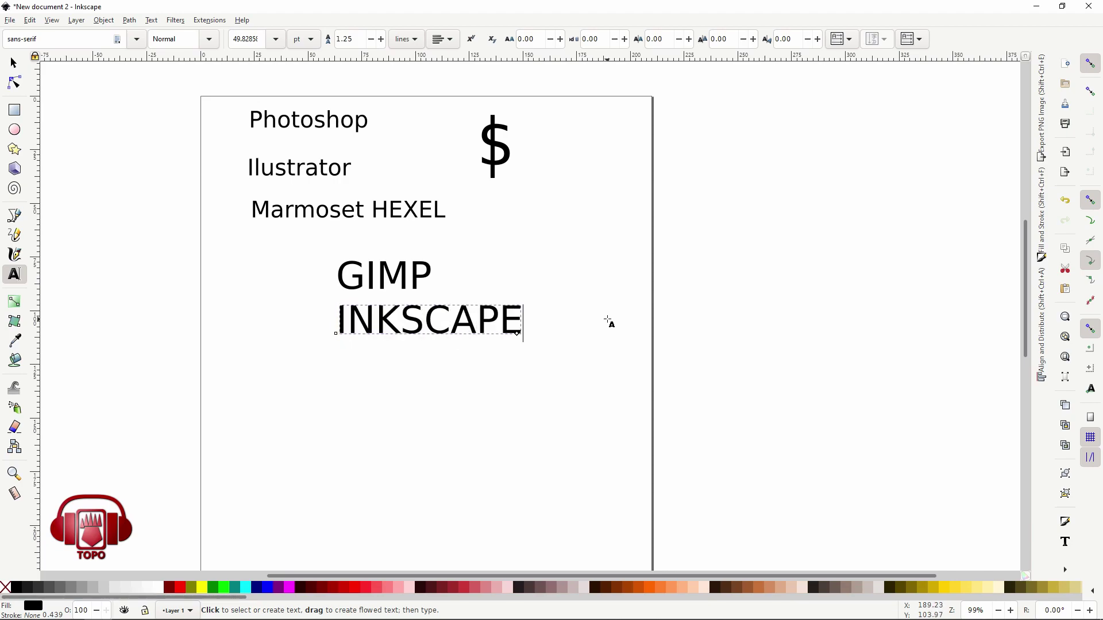
click(14, 65)
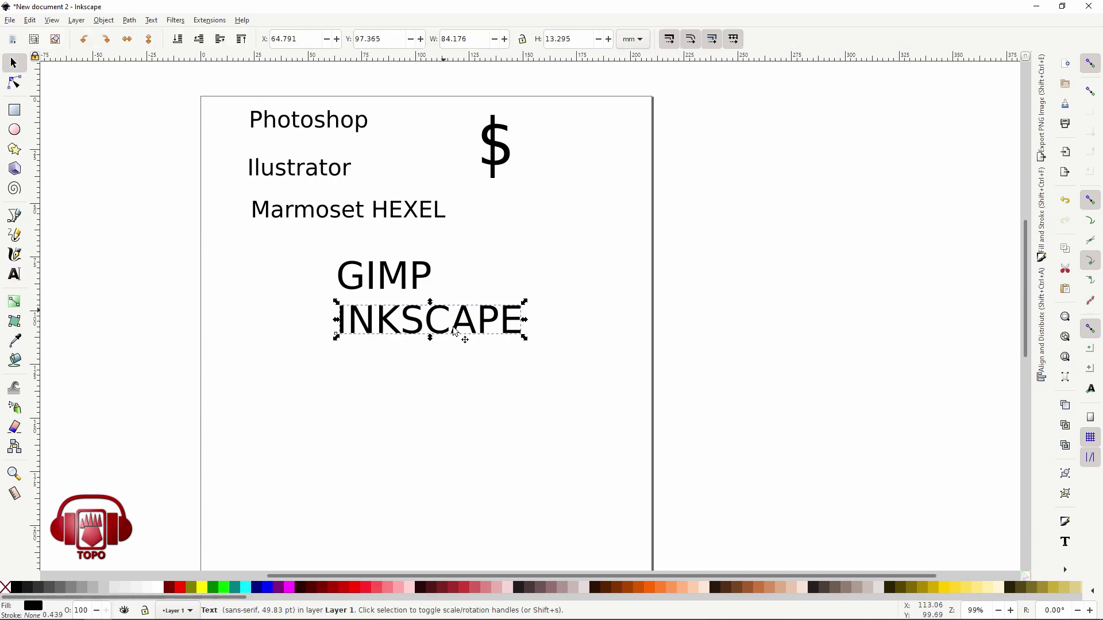
drag(568, 328, 693, 286)
mouse_move(442, 75)
mouse_down()
mouse_move(562, 187)
mouse_move(433, 435)
mouse_up()
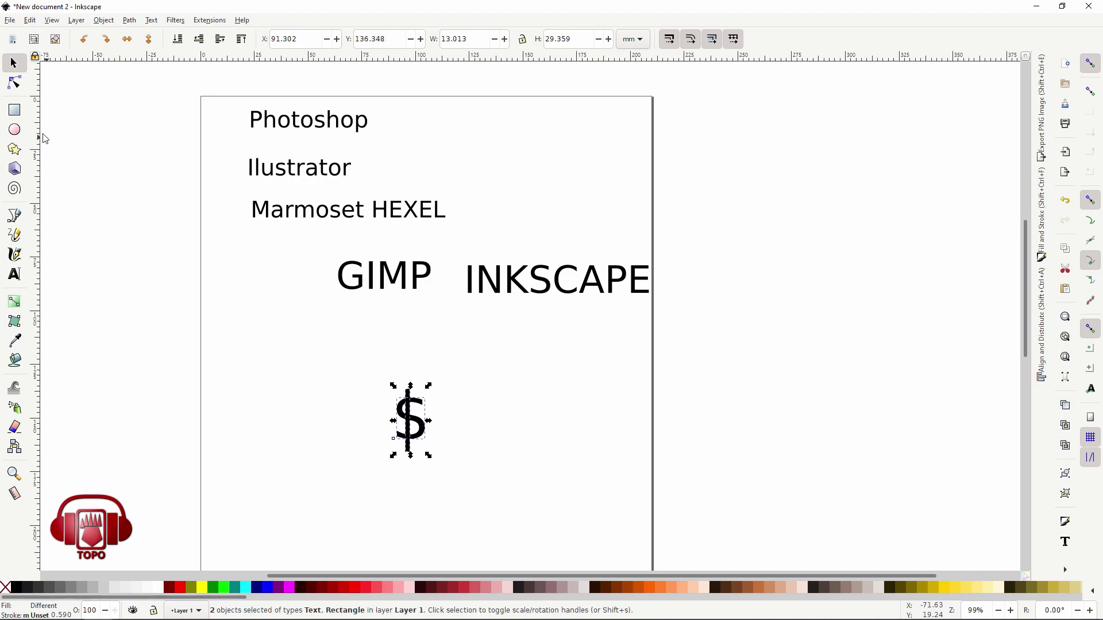
Build a dark-red X from a rotated thin bar and its mirrored copy.
click(14, 110)
drag(232, 368, 245, 426)
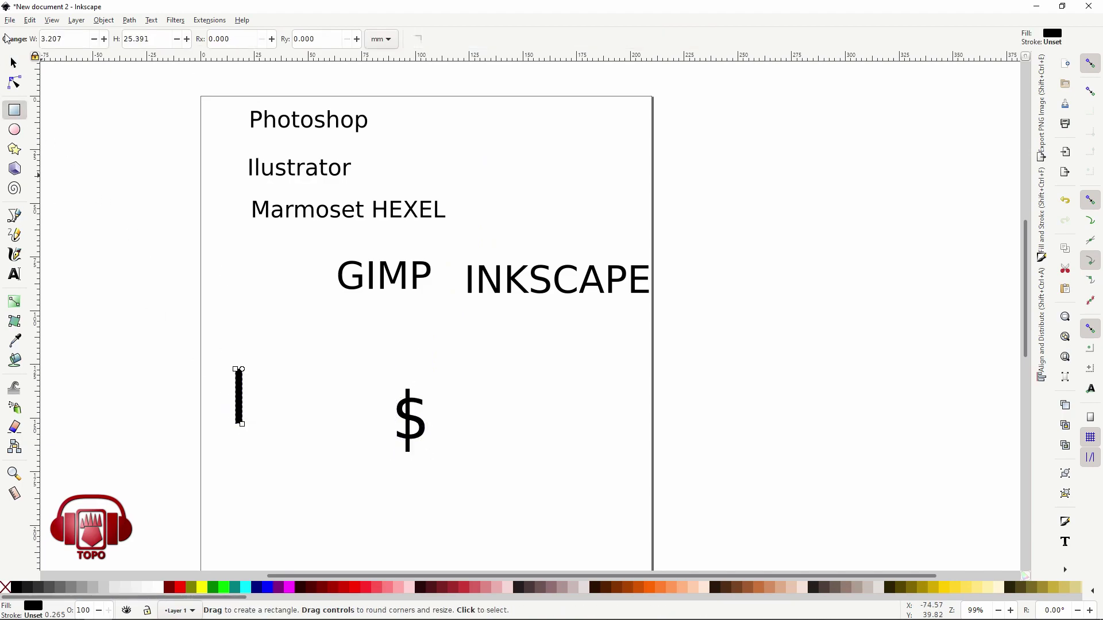
click(14, 63)
click(240, 384)
drag(249, 365, 260, 382)
click(330, 586)
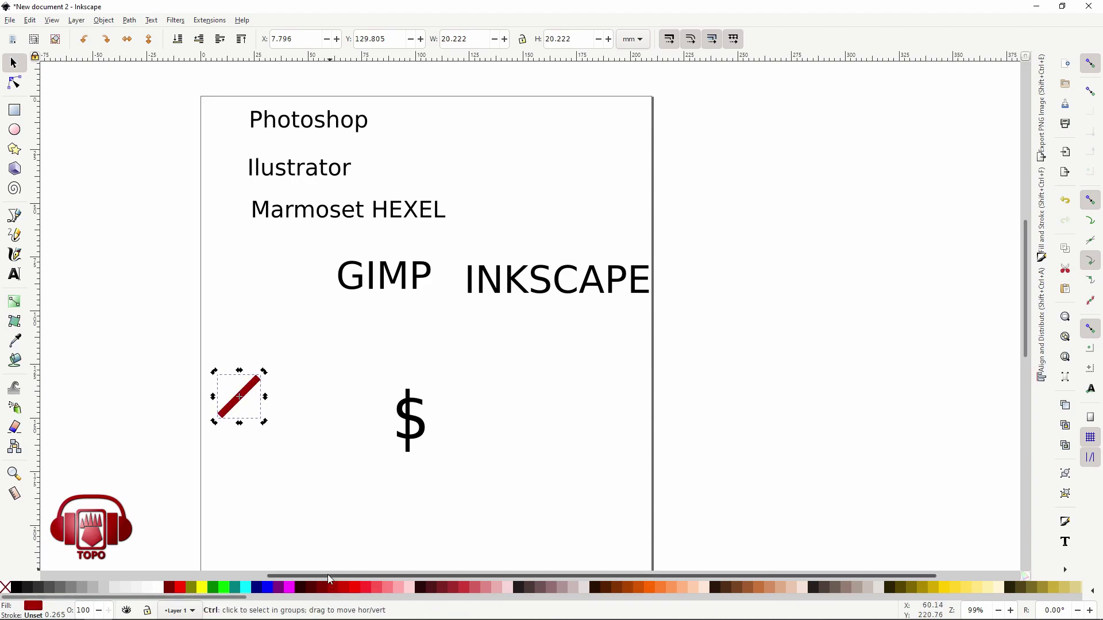
key(ctrl+d)
click(127, 39)
Place the red X over the dollar sign and enlarge them together.
mouse_move(162, 290)
mouse_down()
mouse_move(258, 426)
mouse_move(428, 447)
mouse_up()
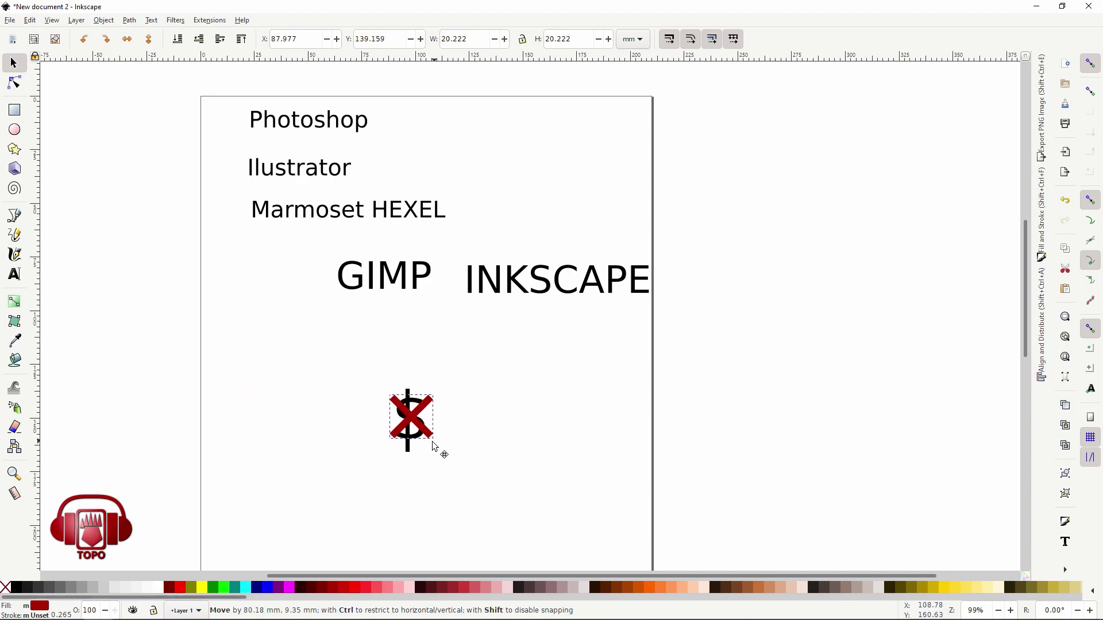
drag(371, 380, 462, 481)
drag(433, 458, 468, 488)
drag(437, 436, 478, 367)
Shift GIMP, INKSCAPE and the crossed-out sign left, then delete every object on the page.
drag(280, 237, 720, 490)
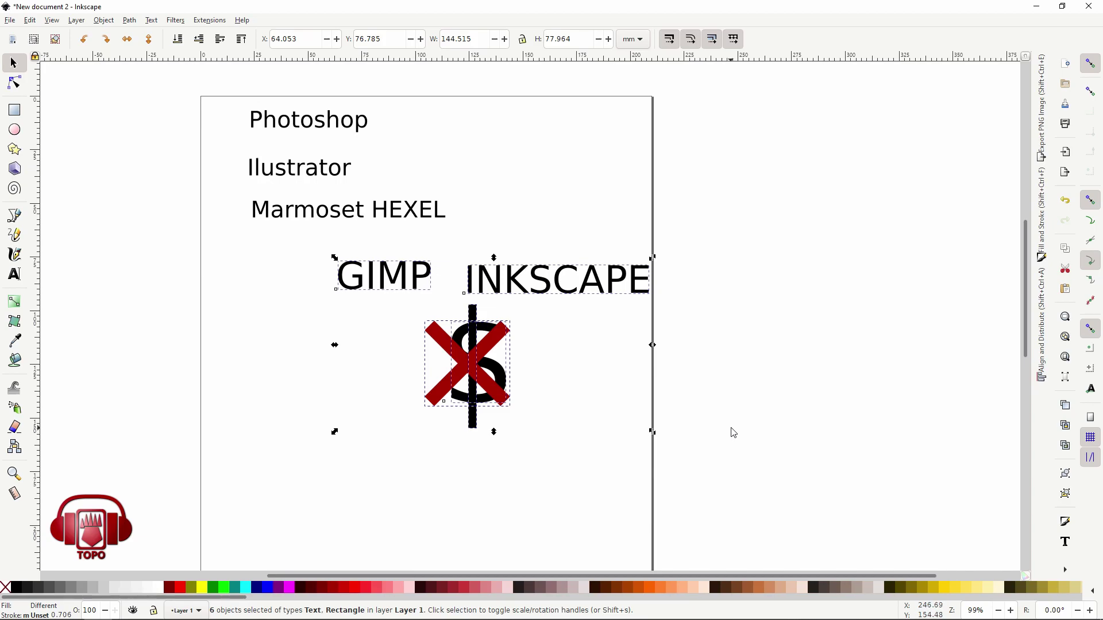
drag(523, 352, 468, 357)
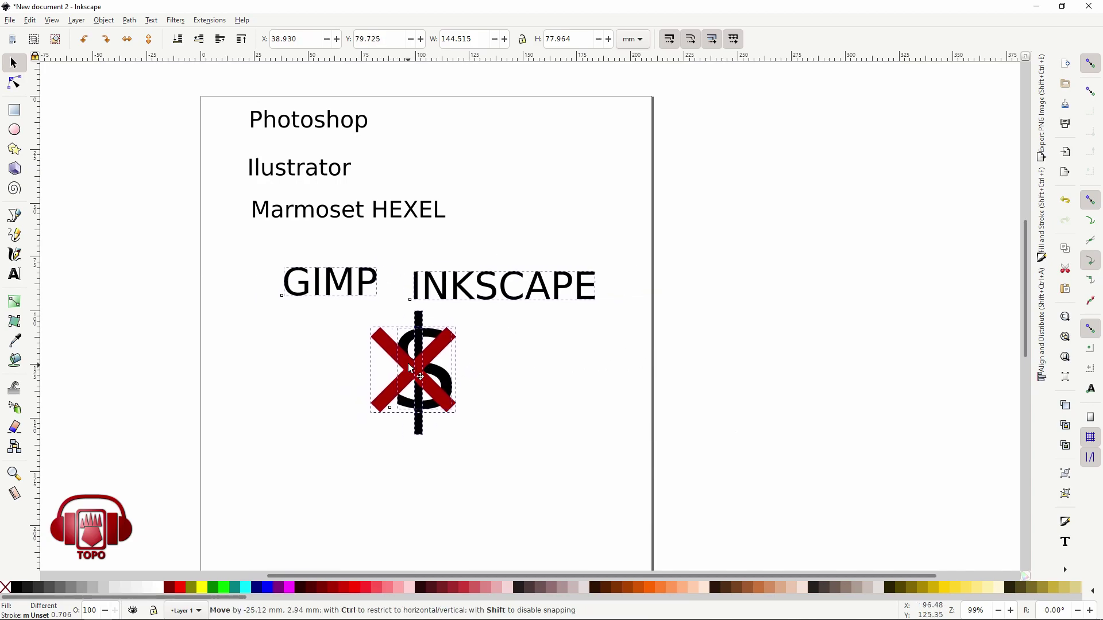
click(544, 196)
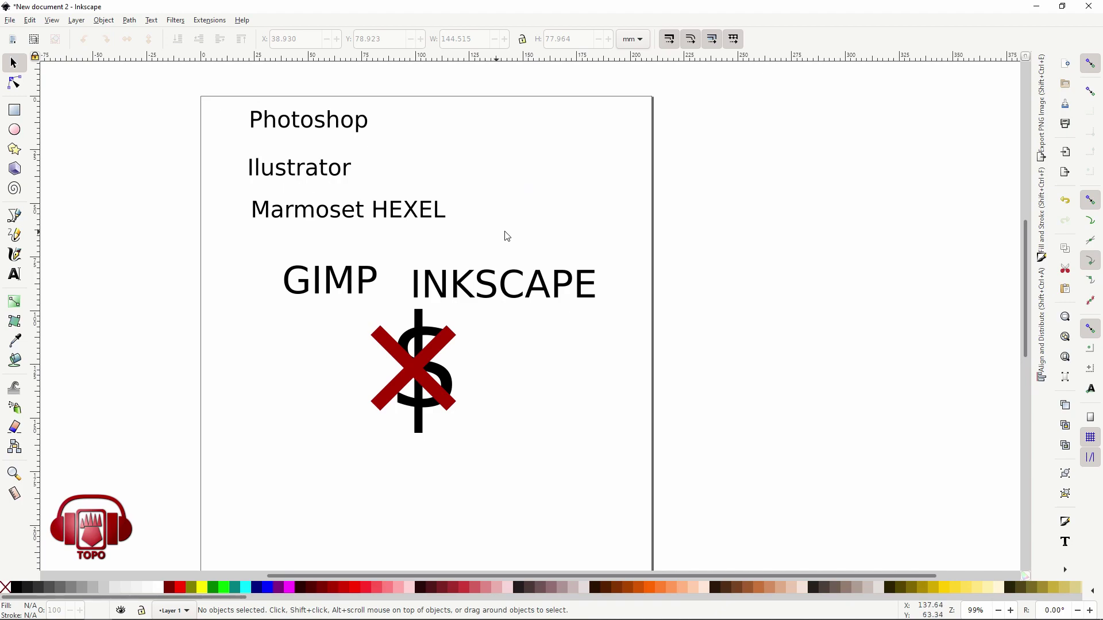
click(497, 281)
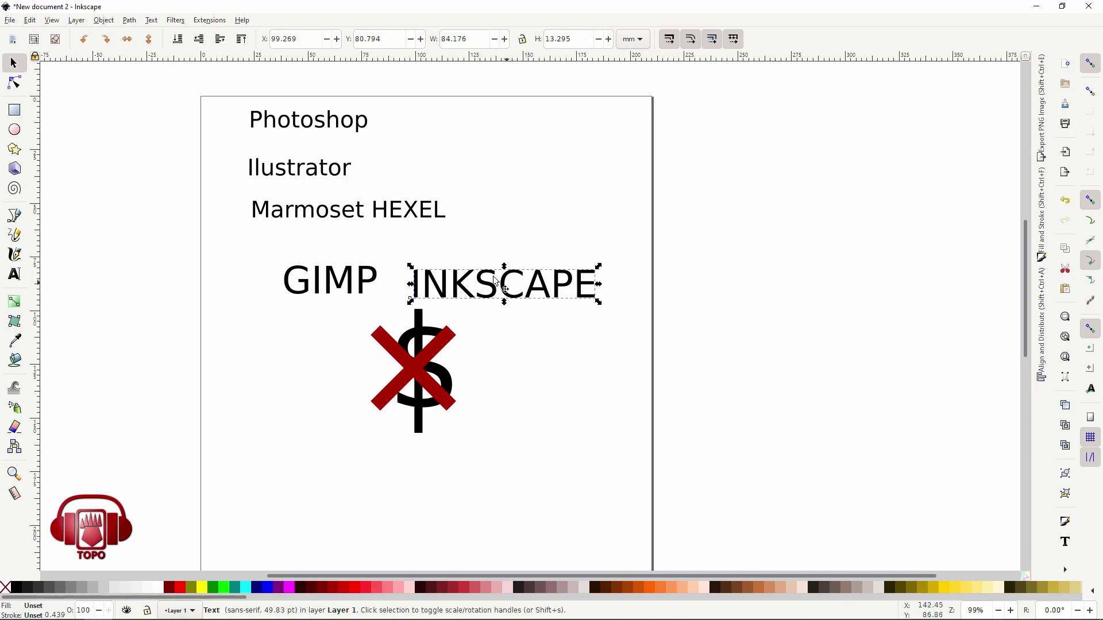
drag(497, 281, 505, 271)
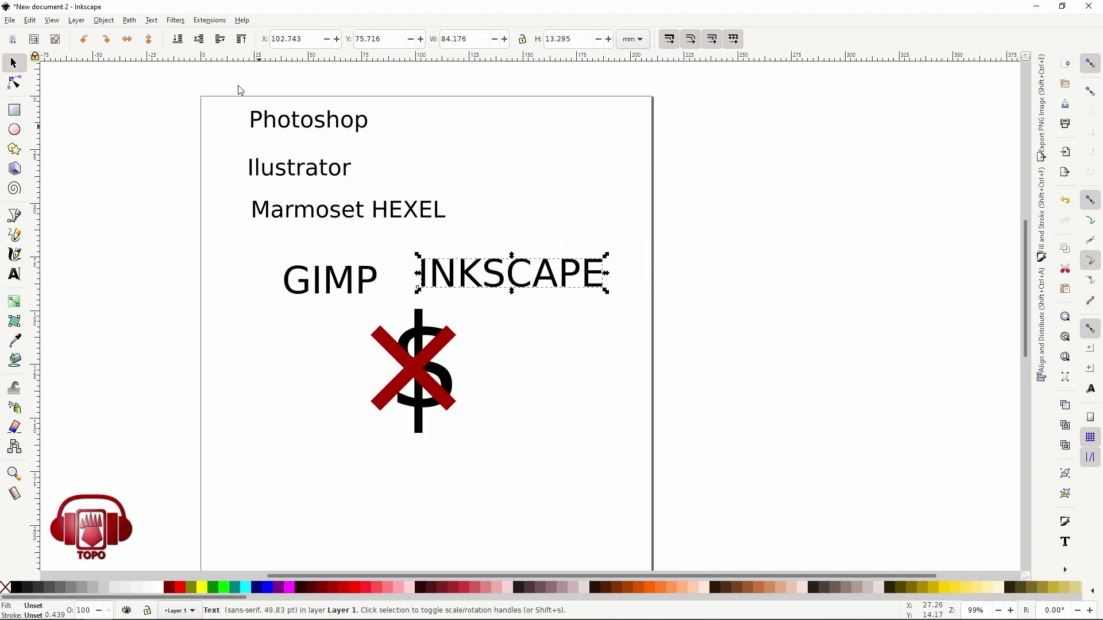
drag(189, 91, 648, 495)
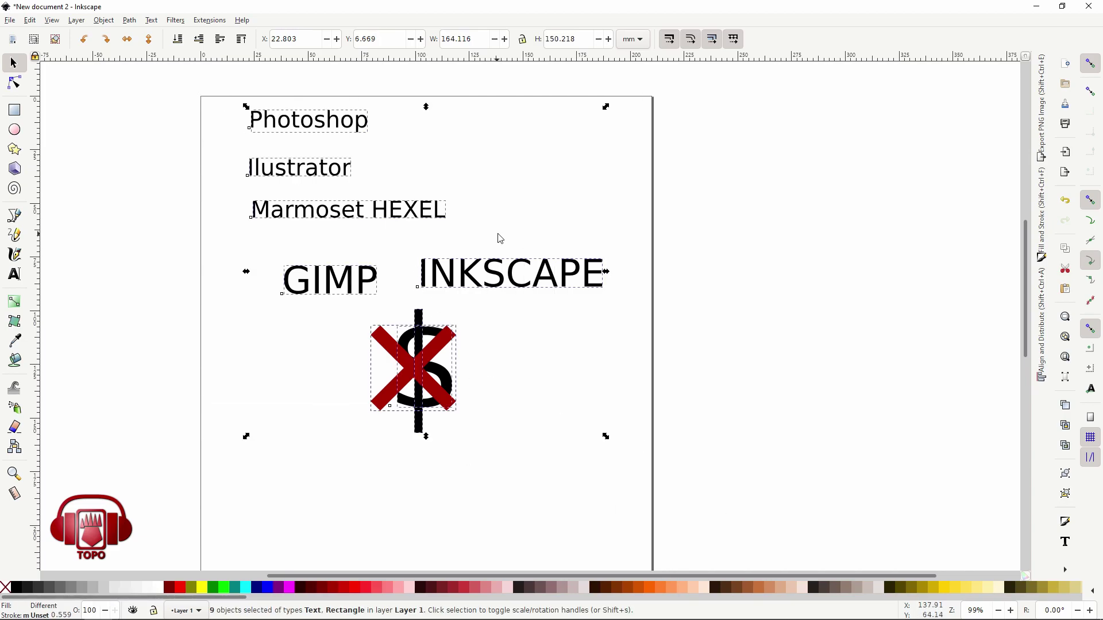
key(Delete)
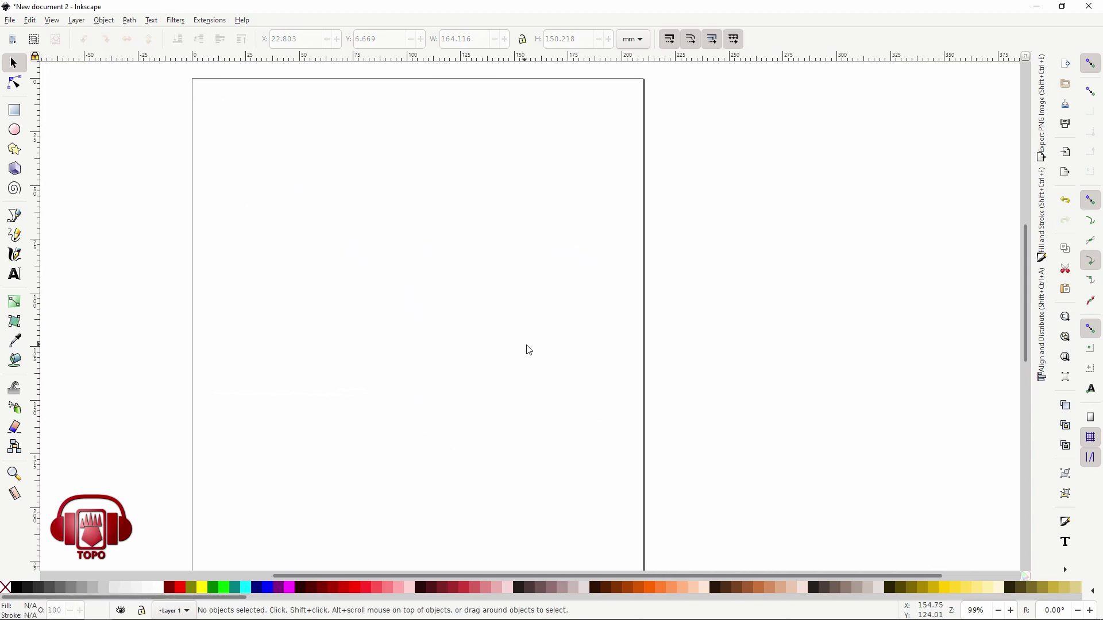
Draw a dark-red pentagon and an overlapping duplicate offset right and down.
click(15, 110)
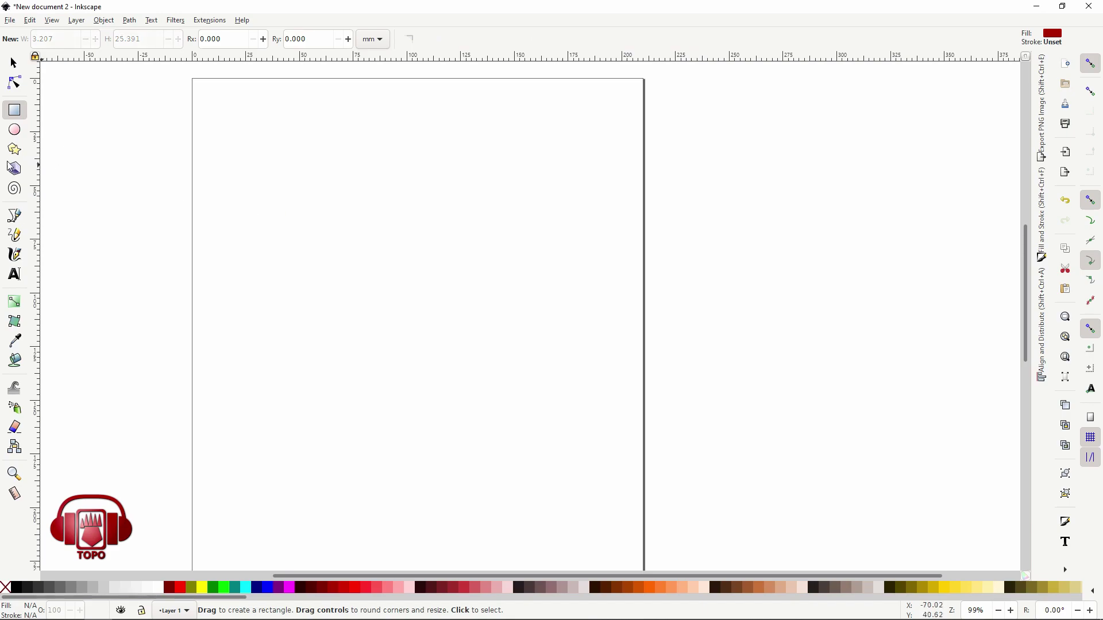
click(15, 150)
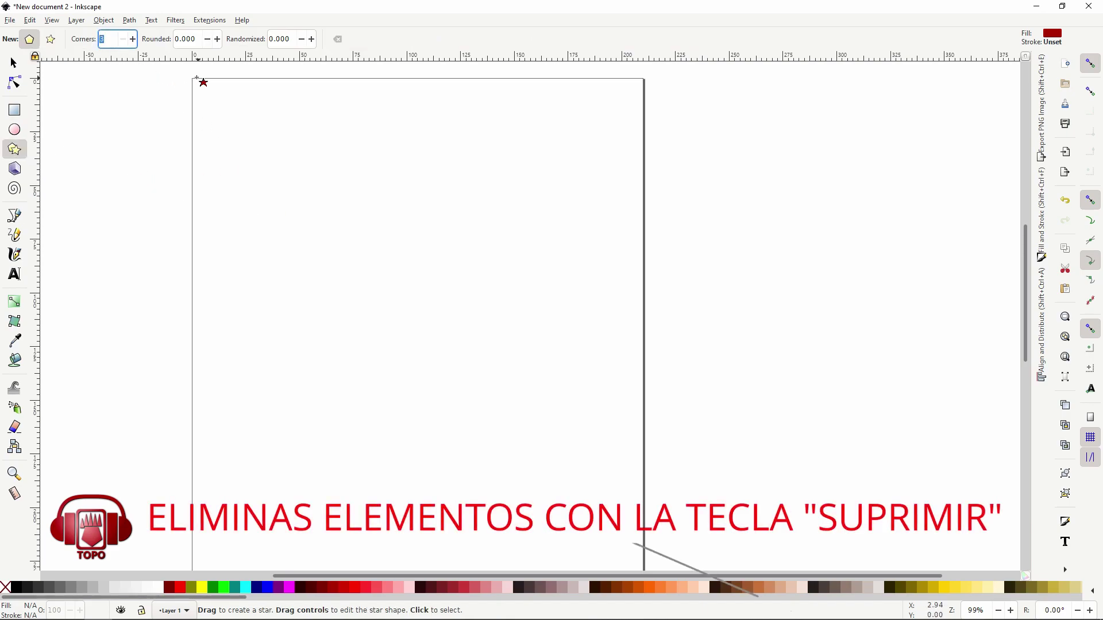
drag(325, 184, 325, 262)
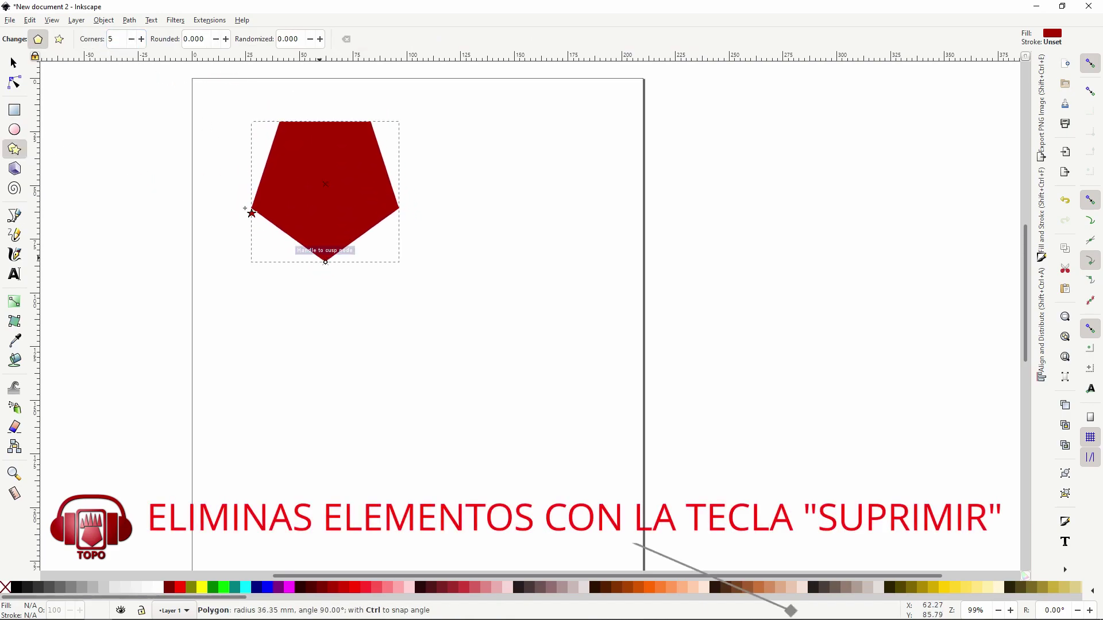
key(space)
drag(332, 203, 383, 313)
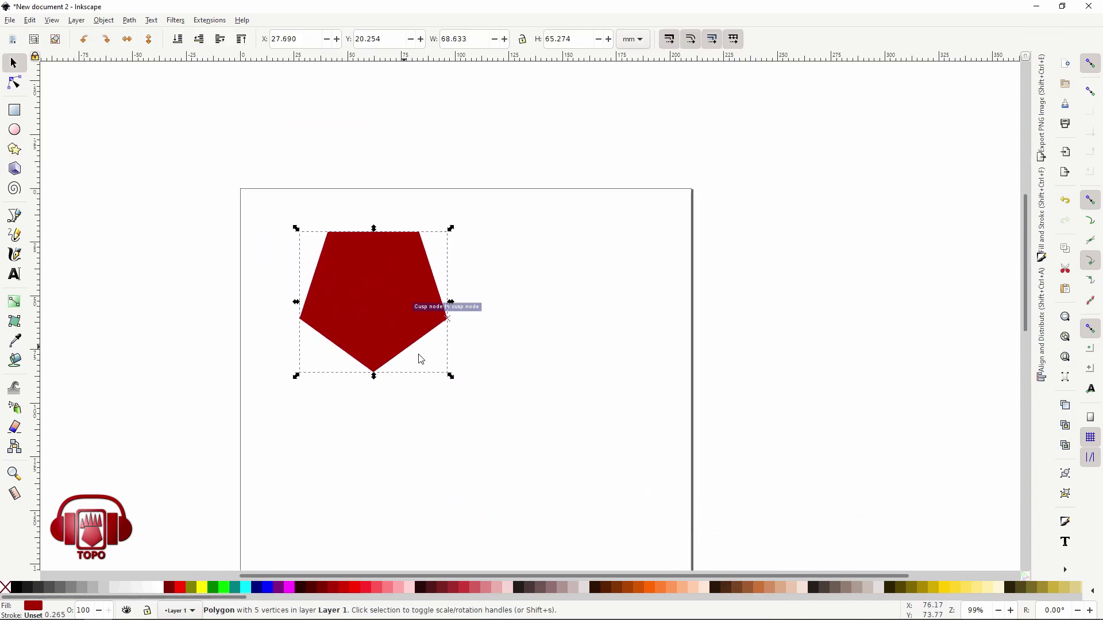
key(ctrl+d)
mouse_move(362, 284)
mouse_down()
mouse_move(427, 331)
mouse_move(434, 300)
mouse_up()
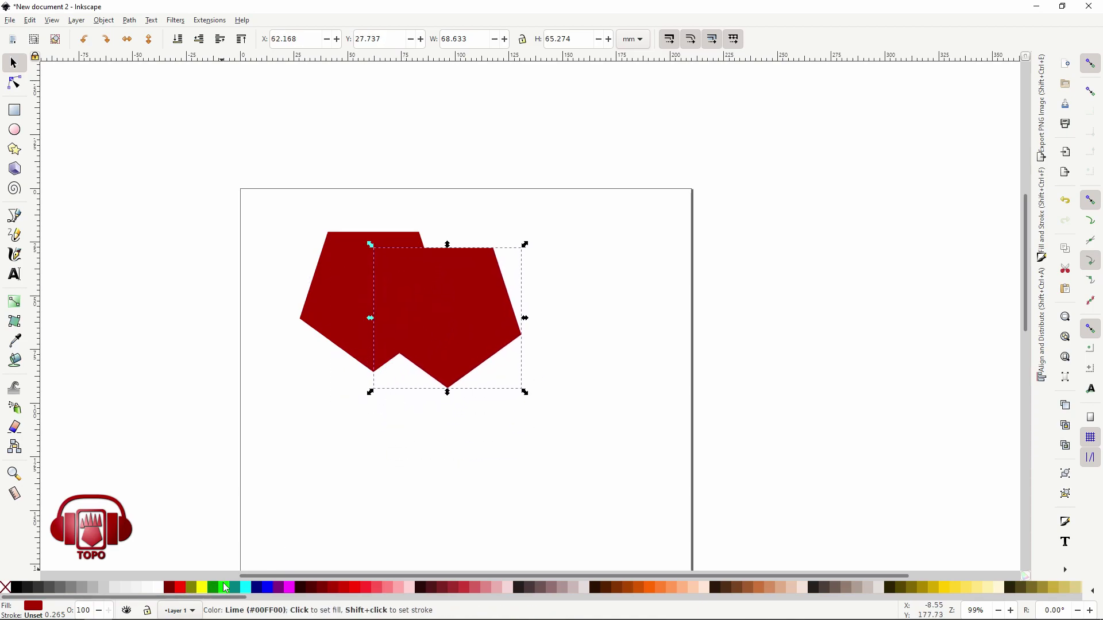
Group both pentagons, move the group to the top-left corner, resize it and duplicate it.
key(Escape)
drag(233, 151, 439, 351)
click(156, 126)
drag(156, 126, 574, 416)
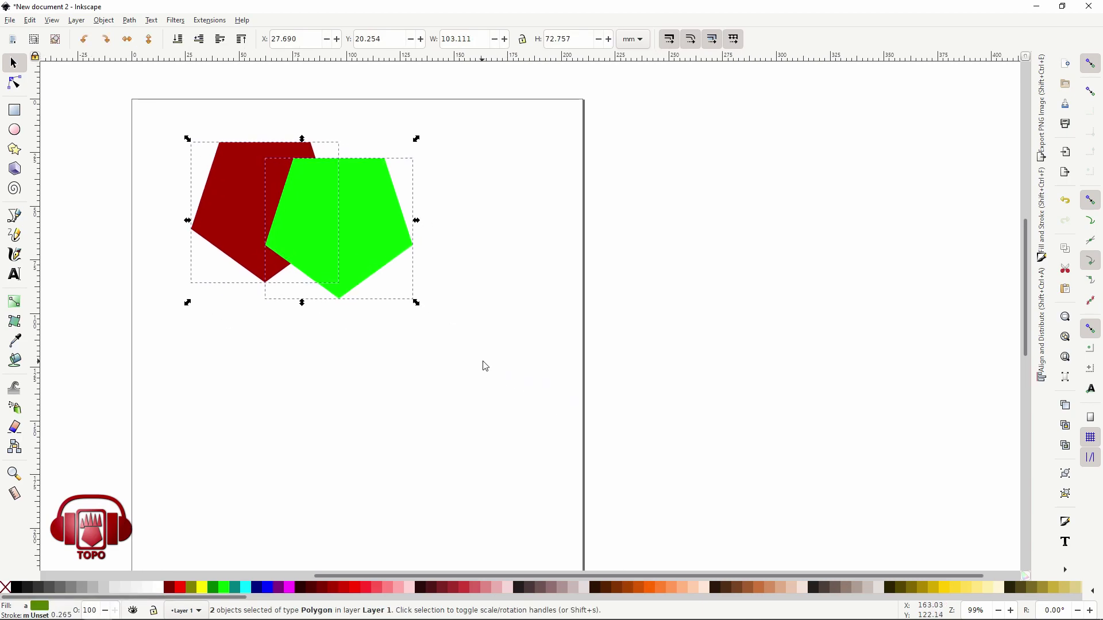
key(ctrl+g)
drag(368, 248, 330, 232)
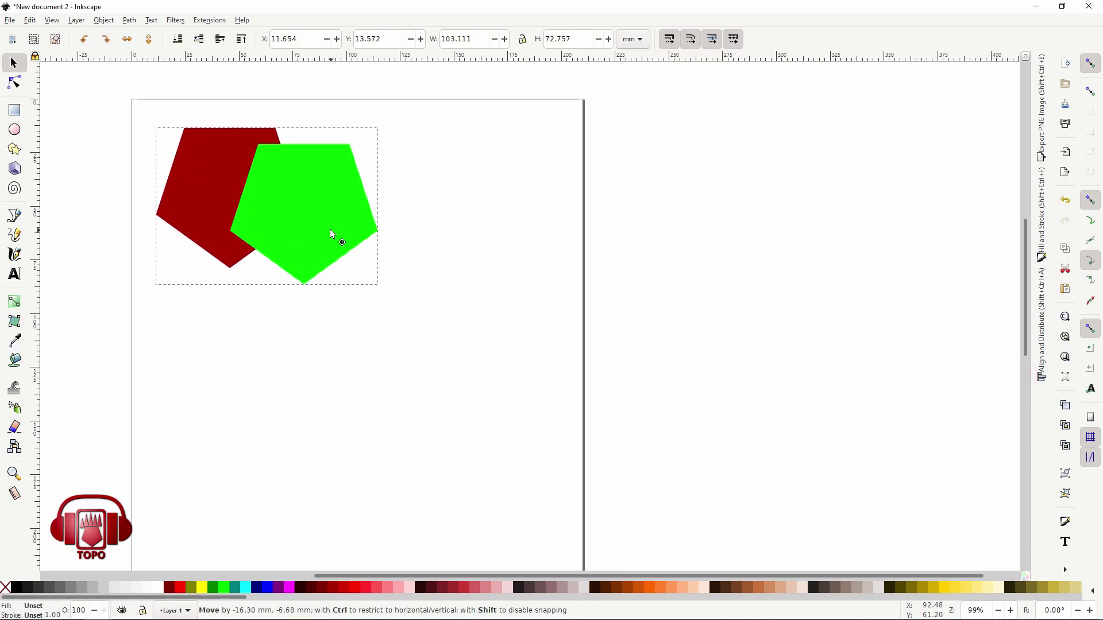
mouse_move(378, 286)
mouse_down()
mouse_move(224, 170)
mouse_move(344, 189)
mouse_move(944, 566)
mouse_up()
click(200, 151)
key(ctrl+d)
Zoom out over the canvas, move the pentagon group up-left and duplicate it.
scroll(417, 228, up, 1)
scroll(418, 228, left, 1)
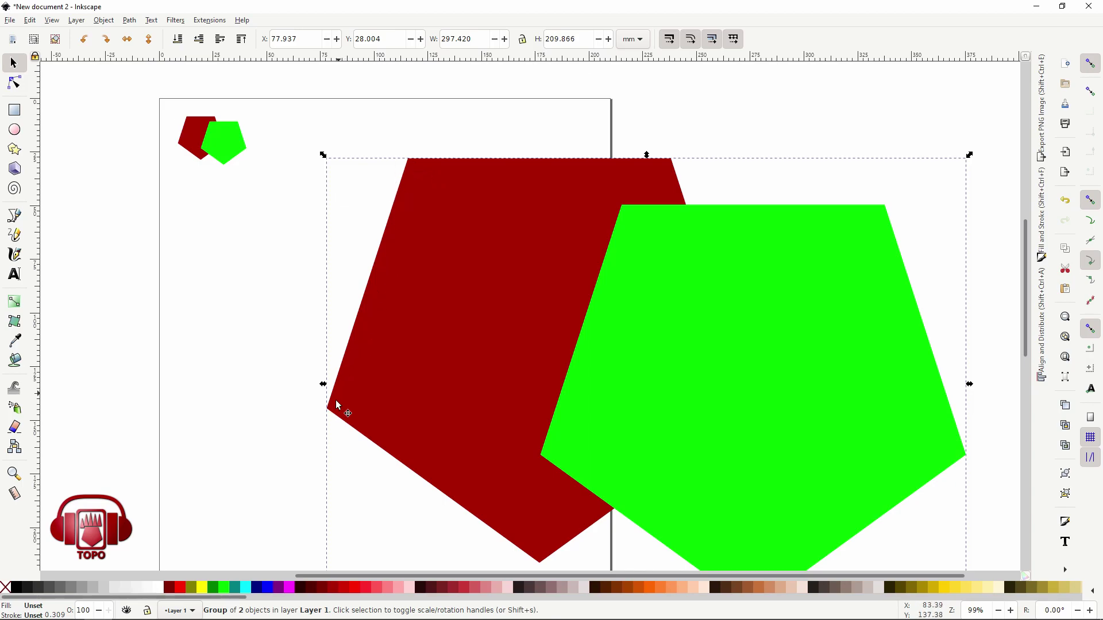
scroll(366, 244, down, 1)
scroll(367, 245, right, 1)
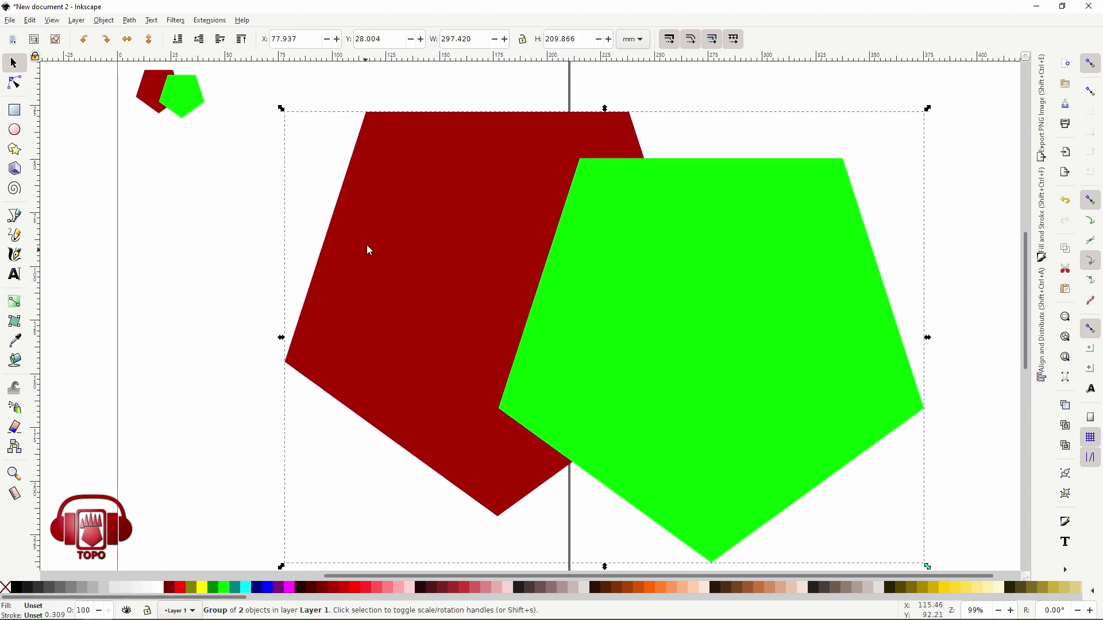
scroll(366, 245, up, 1)
scroll(366, 245, left, 1)
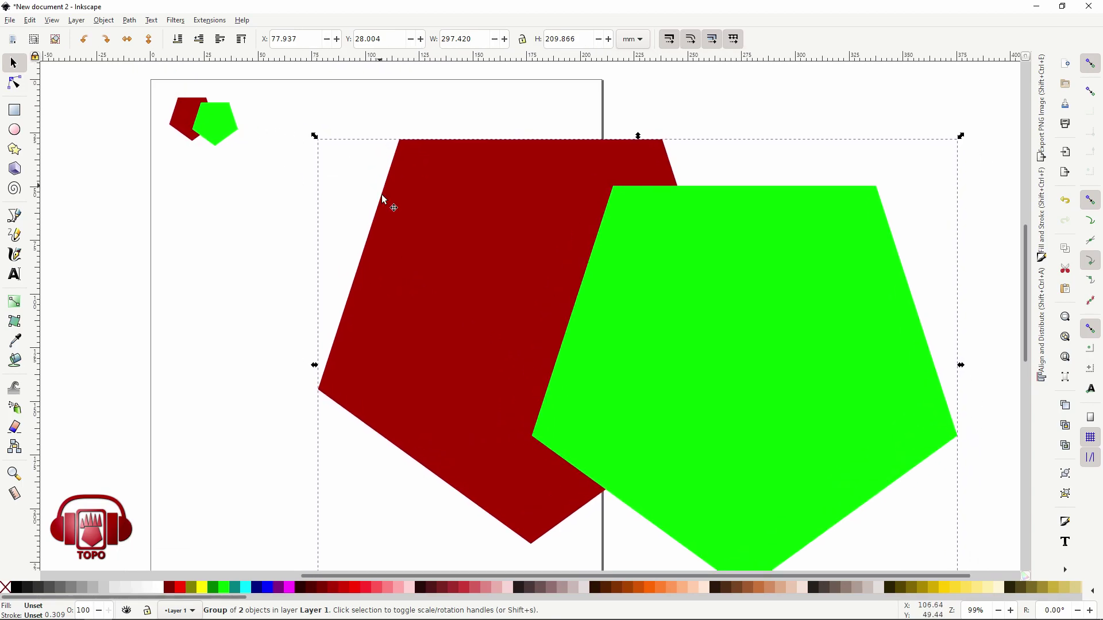
scroll(248, 124, right, 1)
scroll(367, 168, down, 2)
scroll(379, 151, up, 1)
scroll(260, 185, up, 1)
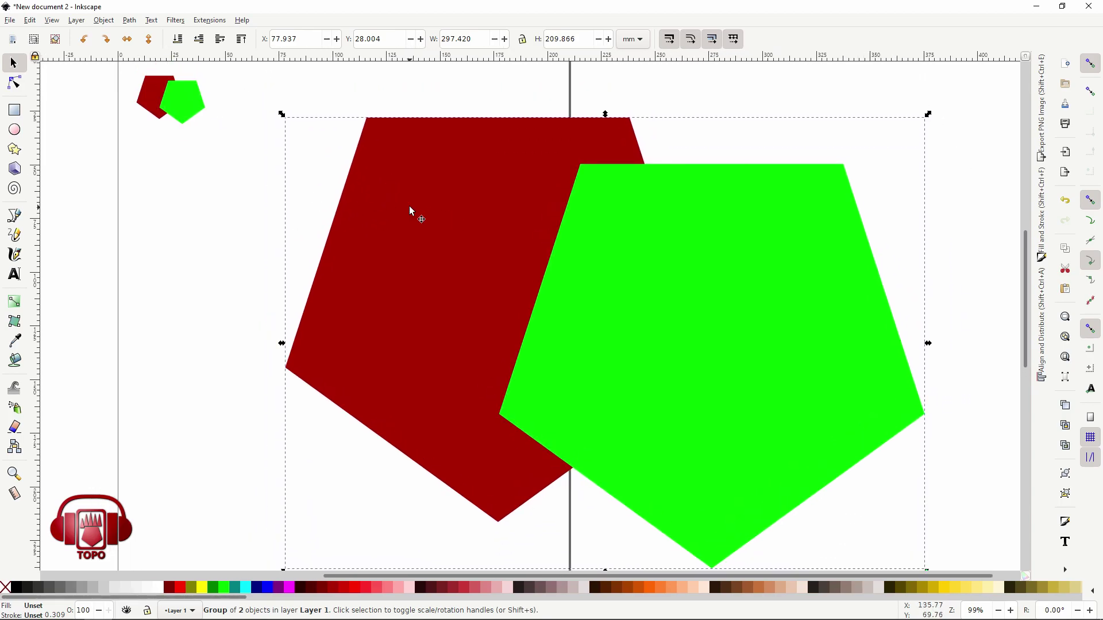
scroll(415, 228, down, 2)
scroll(513, 292, down, 2)
scroll(512, 292, down, 1)
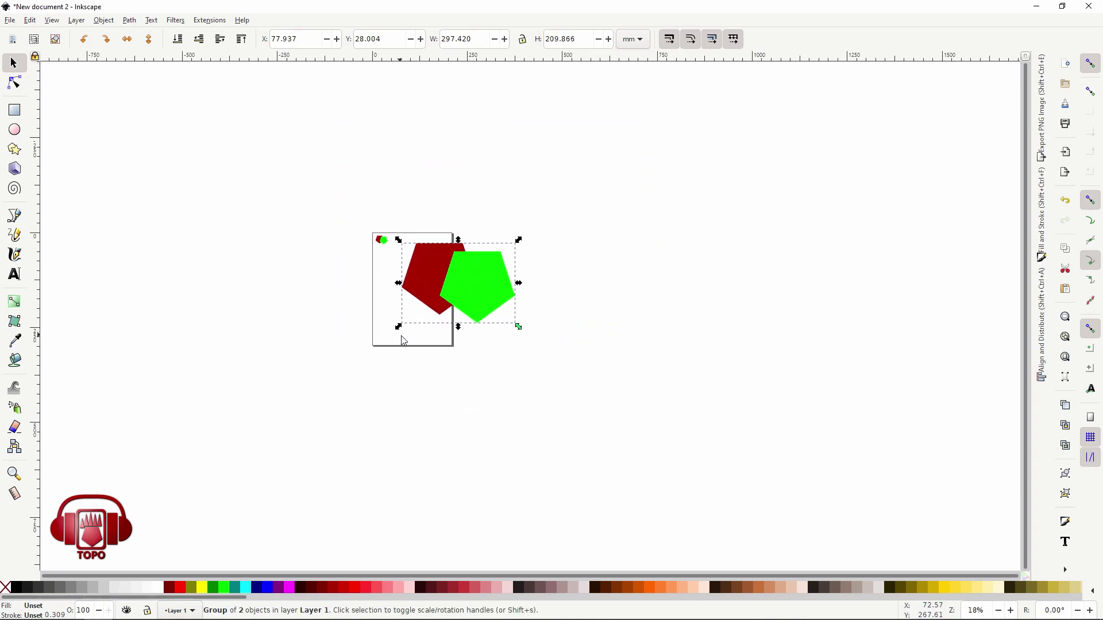
mouse_move(493, 296)
mouse_down()
mouse_move(338, 191)
mouse_move(526, 201)
mouse_move(957, 535)
mouse_up()
key(ctrl+d)
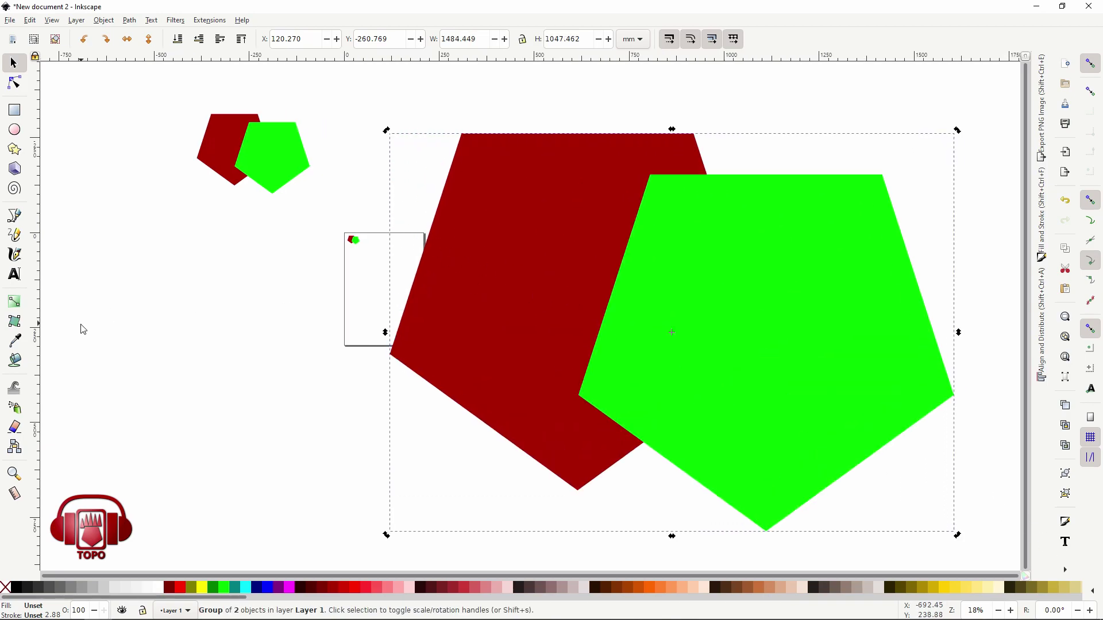
Delete both pentagon groups and bring the empty page back into view.
drag(124, 106, 968, 552)
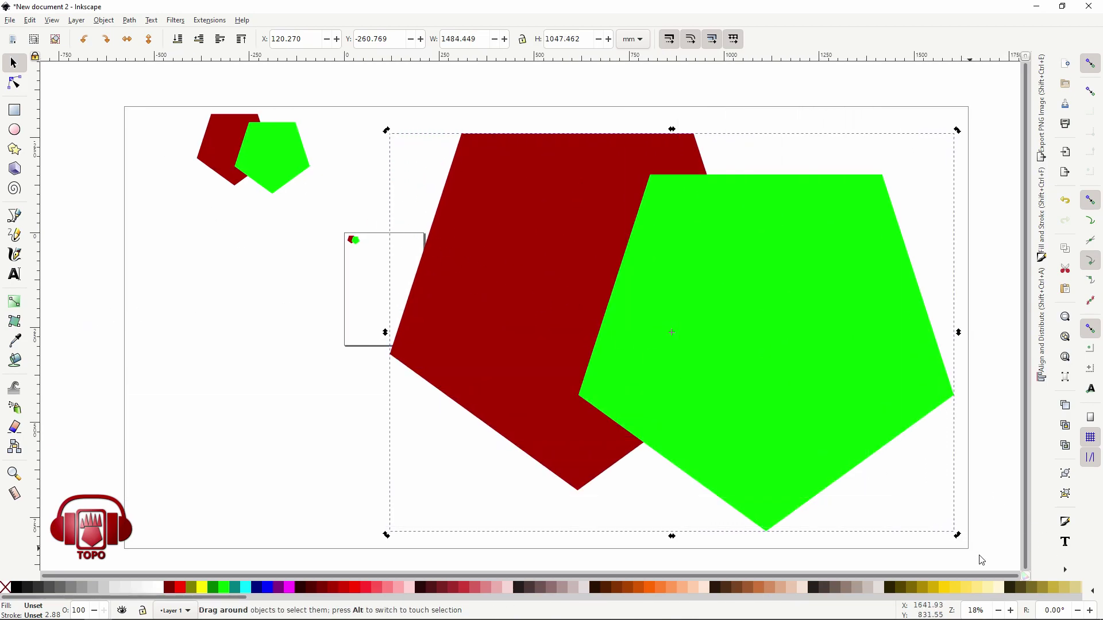
key(Delete)
key(ctrl+Left)
key(ctrl+Left)
key(ctrl+Left)
key(ctrl+Left)
key(ctrl+Left)
ctrl+scroll(477, 300, up, 4)
mouse_move(607, 297)
mouse_down()
mouse_move(416, 283)
mouse_move(355, 300)
mouse_move(447, 291)
mouse_move(470, 311)
mouse_up()
scroll(486, 286, down, 1)
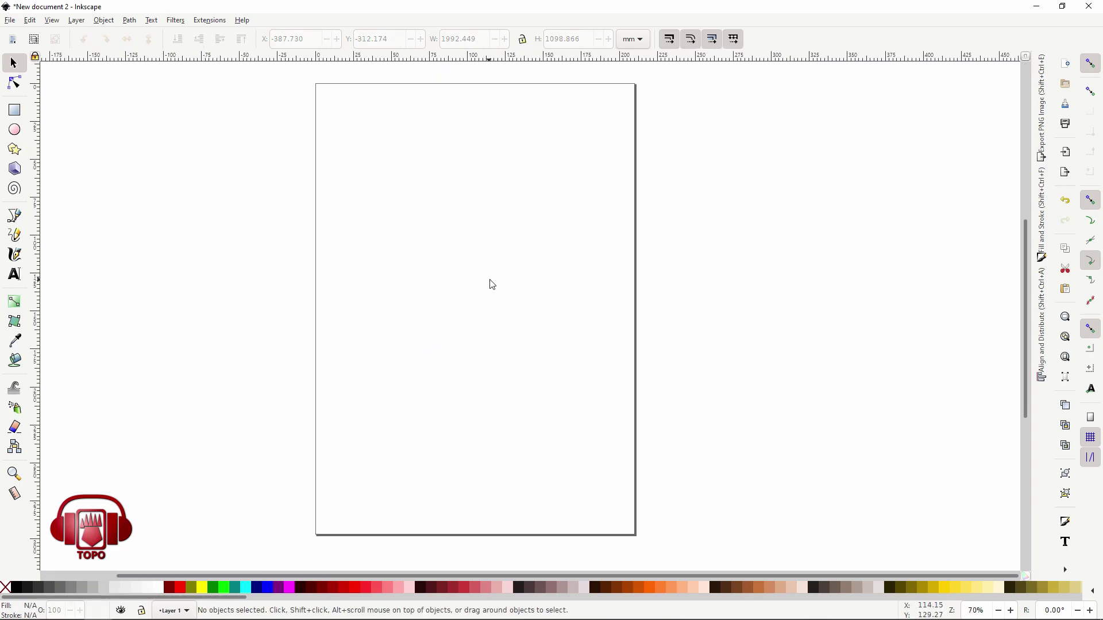
scroll(391, 229, right, 1)
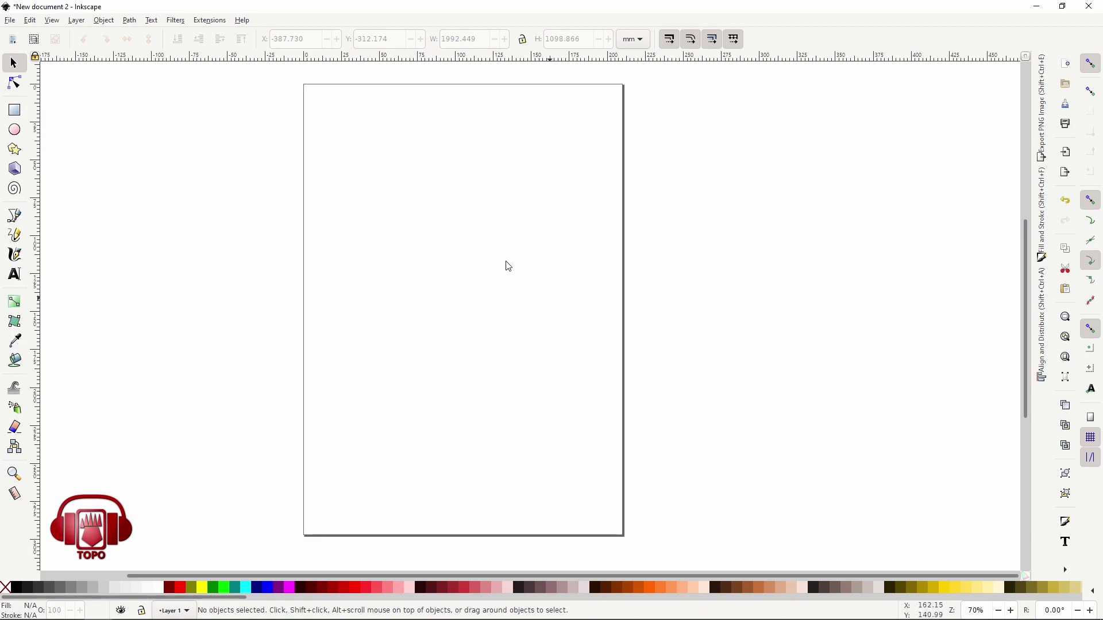
scroll(322, 155, right, 3)
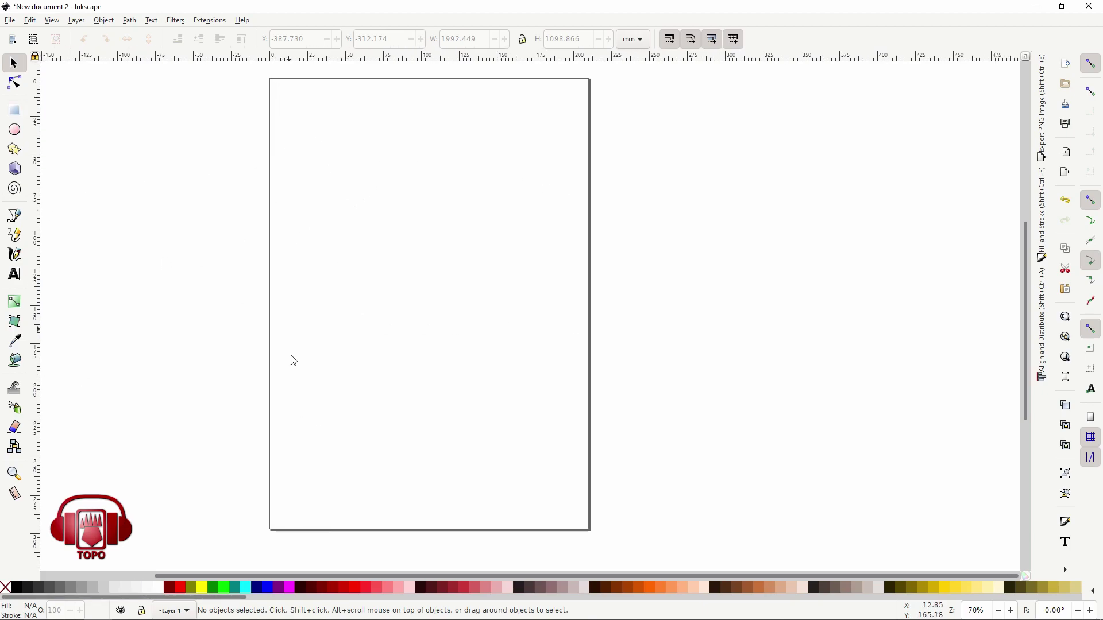
scroll(306, 182, up, 1)
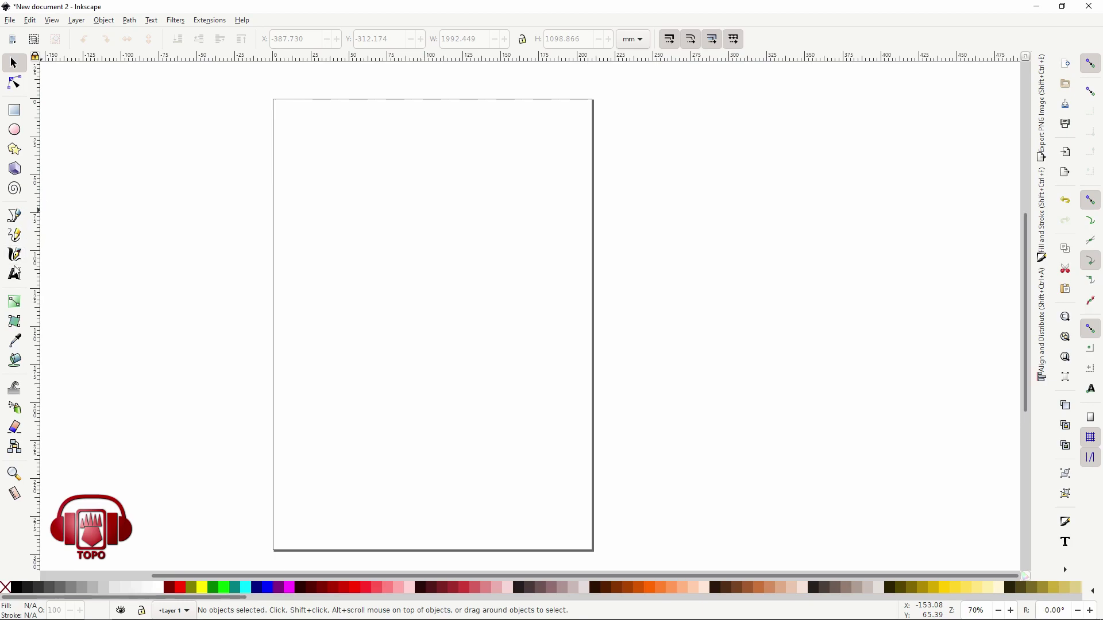
Create an '8' text label near the page's top-left and a second label below it reading '16'.
click(14, 274)
click(282, 168)
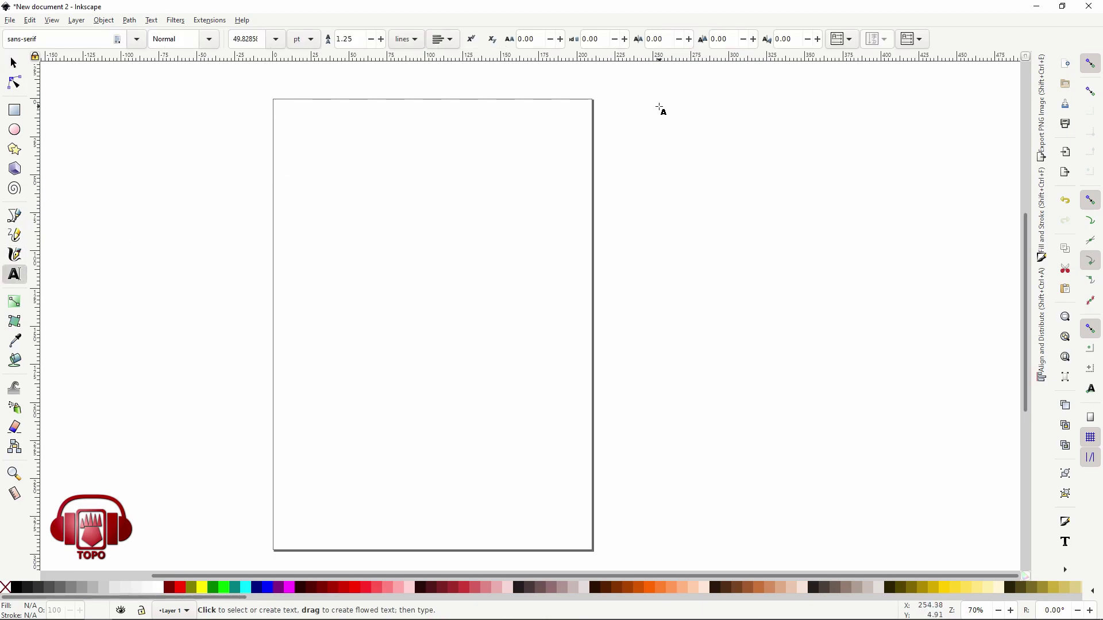
text(8)
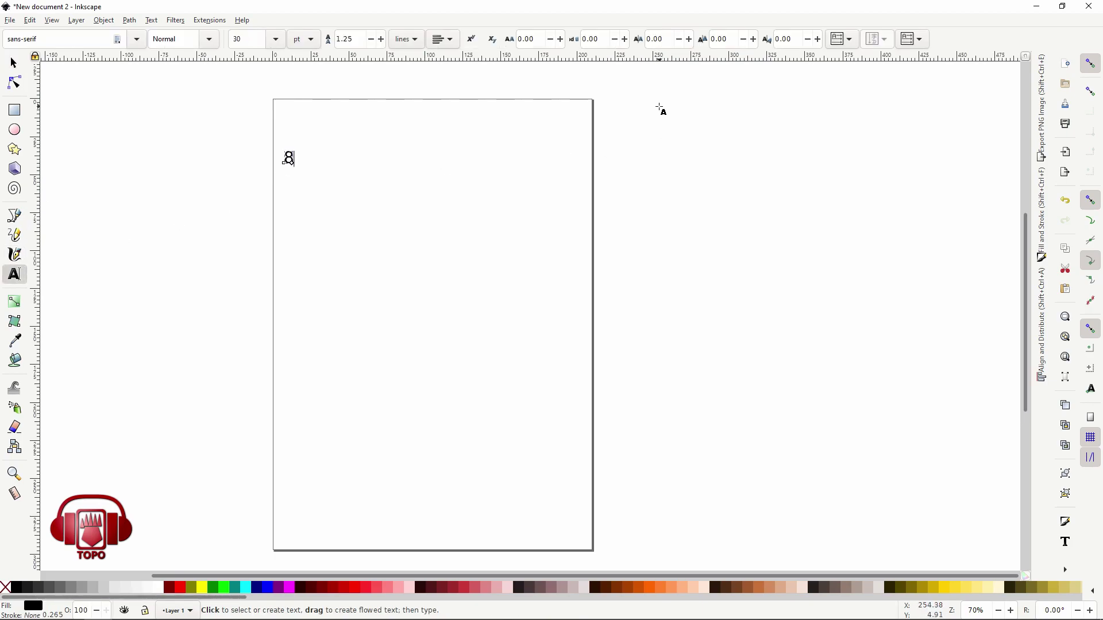
click(14, 63)
drag(290, 162, 292, 193)
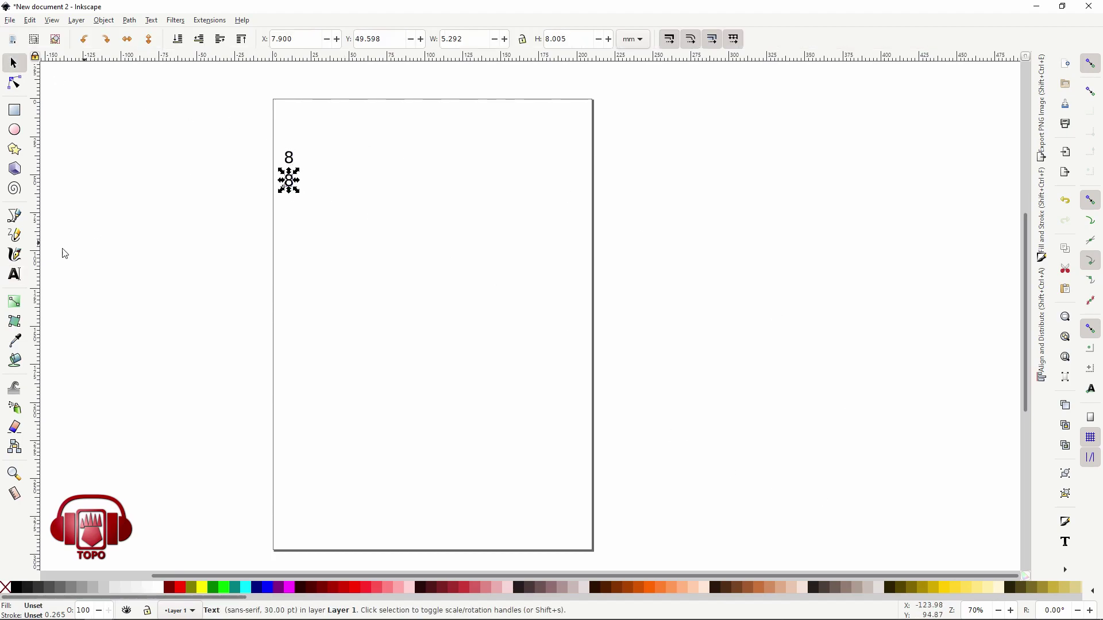
click(15, 274)
drag(294, 183, 281, 187)
text(16)
click(14, 63)
Duplicate the 16 label, move the copy below it and change it to '32'.
key(ctrl+d)
drag(308, 193, 308, 212)
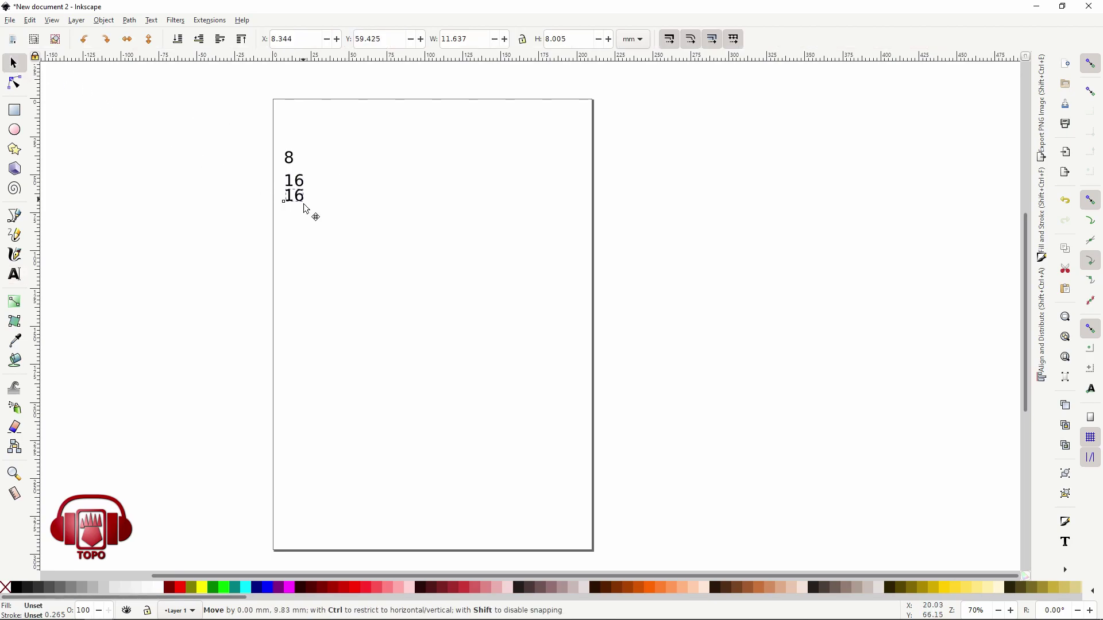
click(15, 274)
click(304, 201)
drag(304, 201, 253, 216)
text(32)
Move the 8, 16 and 32 labels beside the page's top-right, then delete them.
click(15, 63)
drag(197, 148, 381, 281)
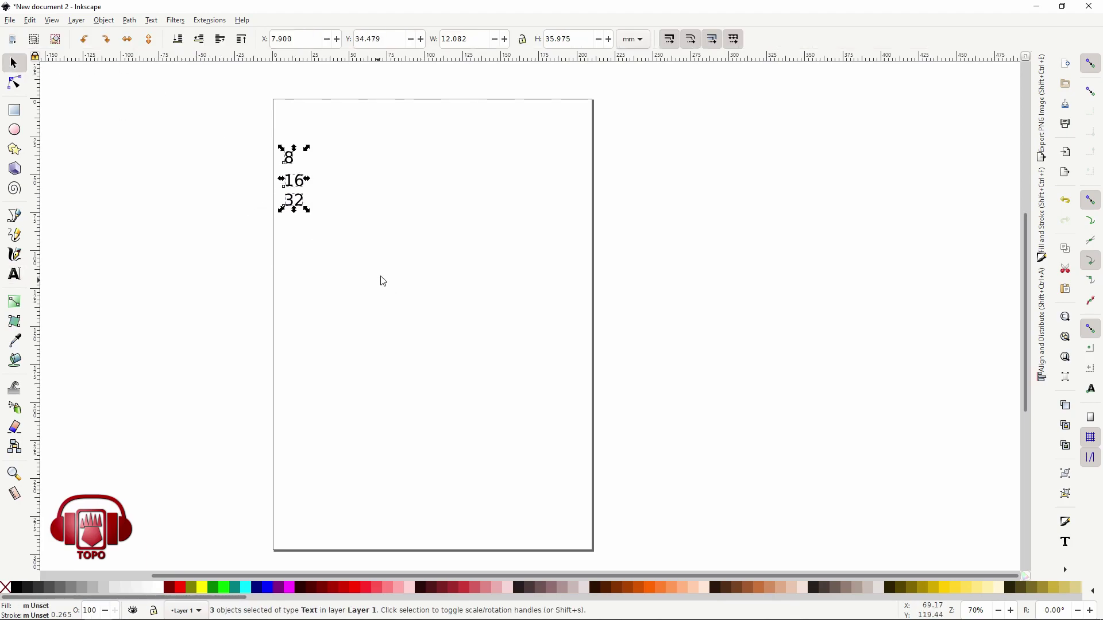
mouse_move(294, 184)
mouse_down()
mouse_move(606, 155)
mouse_move(655, 165)
mouse_up()
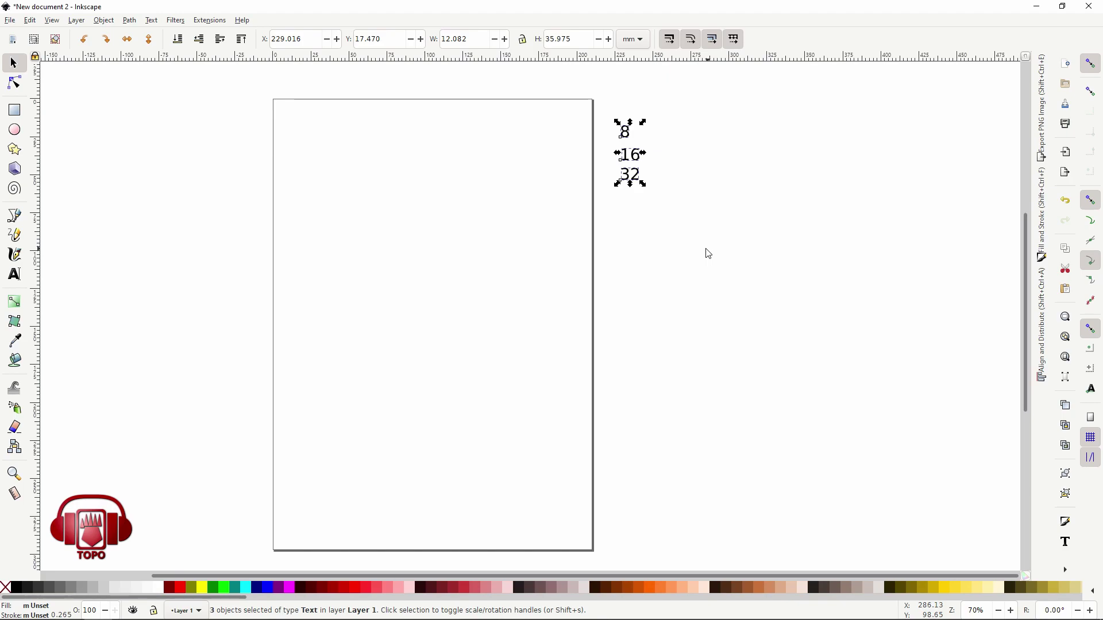
key(Delete)
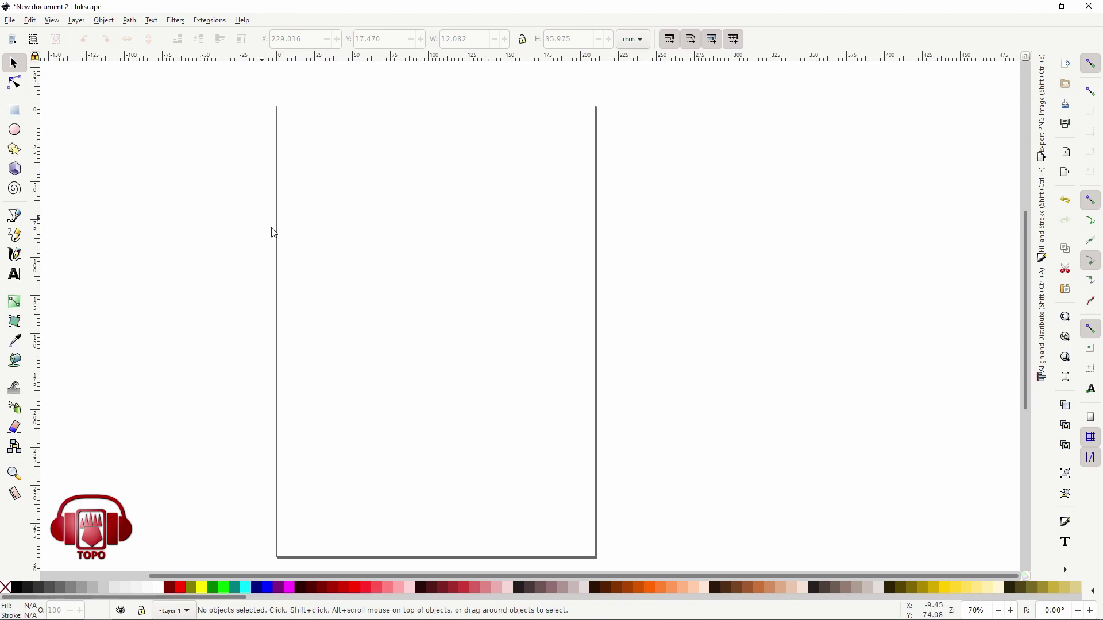
Scroll the canvas so the empty page shifts slightly in view.
scroll(327, 182, down, 1)
scroll(328, 182, right, 1)
scroll(269, 126, up, 2)
scroll(284, 157, down, 1)
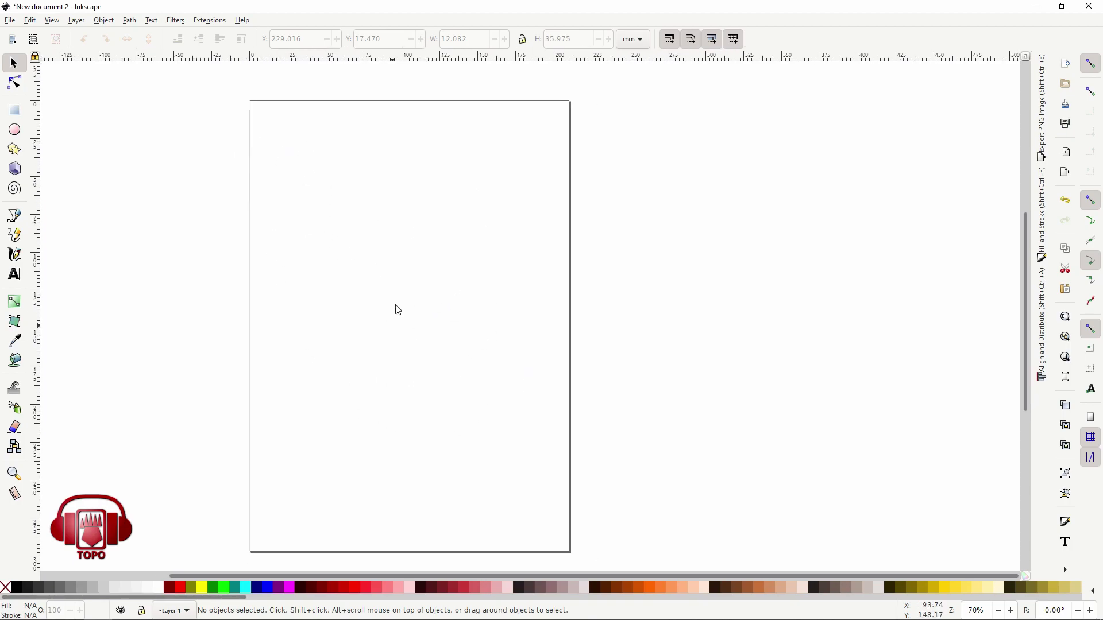
scroll(414, 236, down, 2)
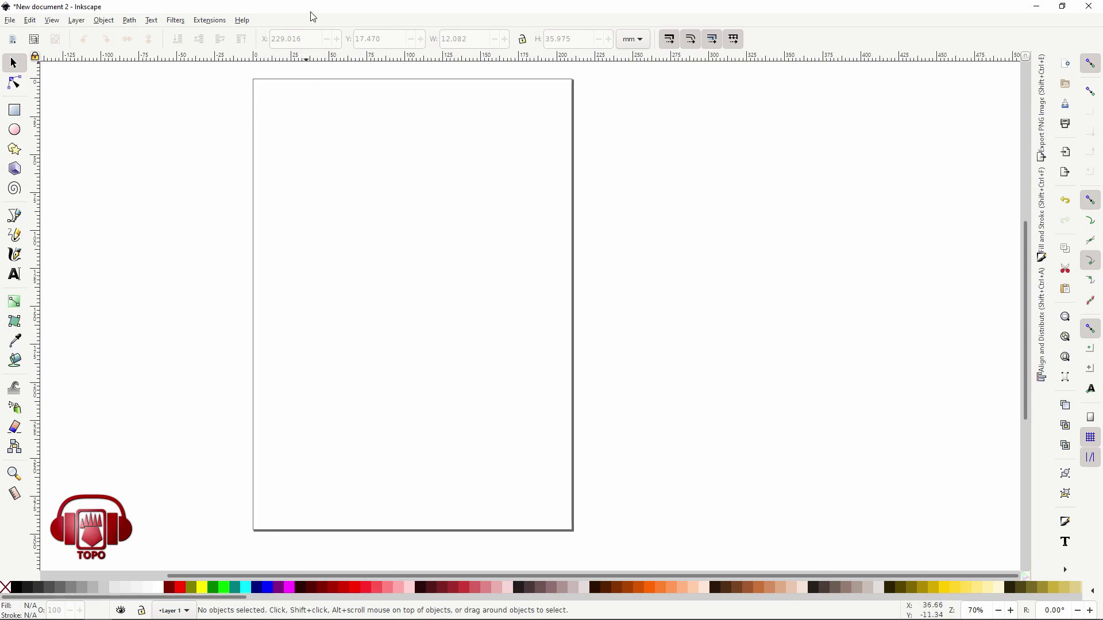
Open Document Properties from the File menu.
click(7, 21)
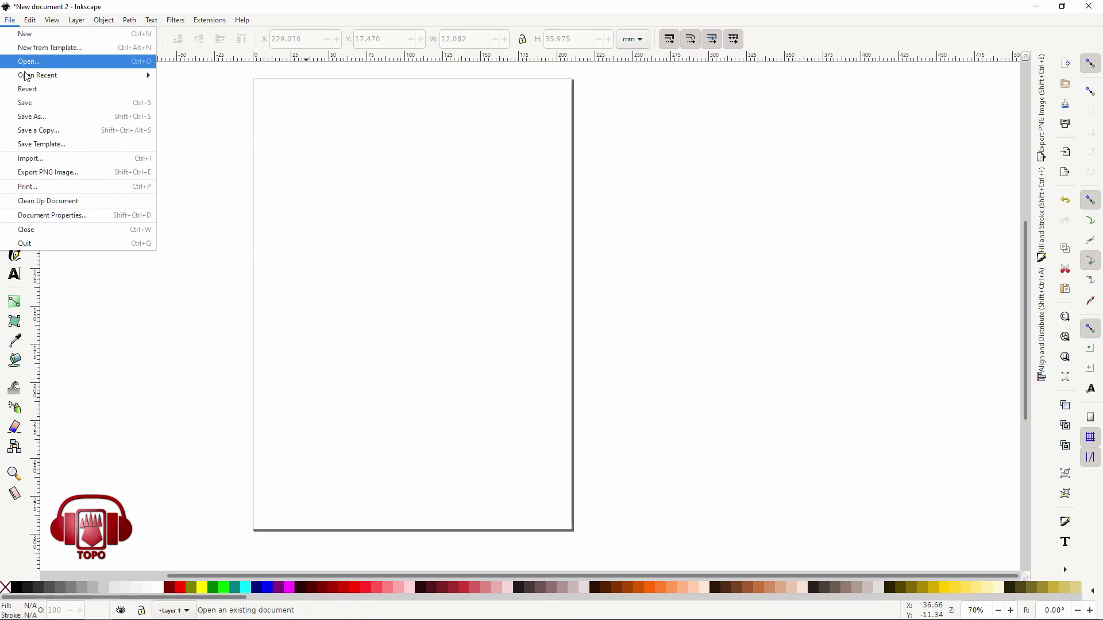
click(10, 21)
click(11, 22)
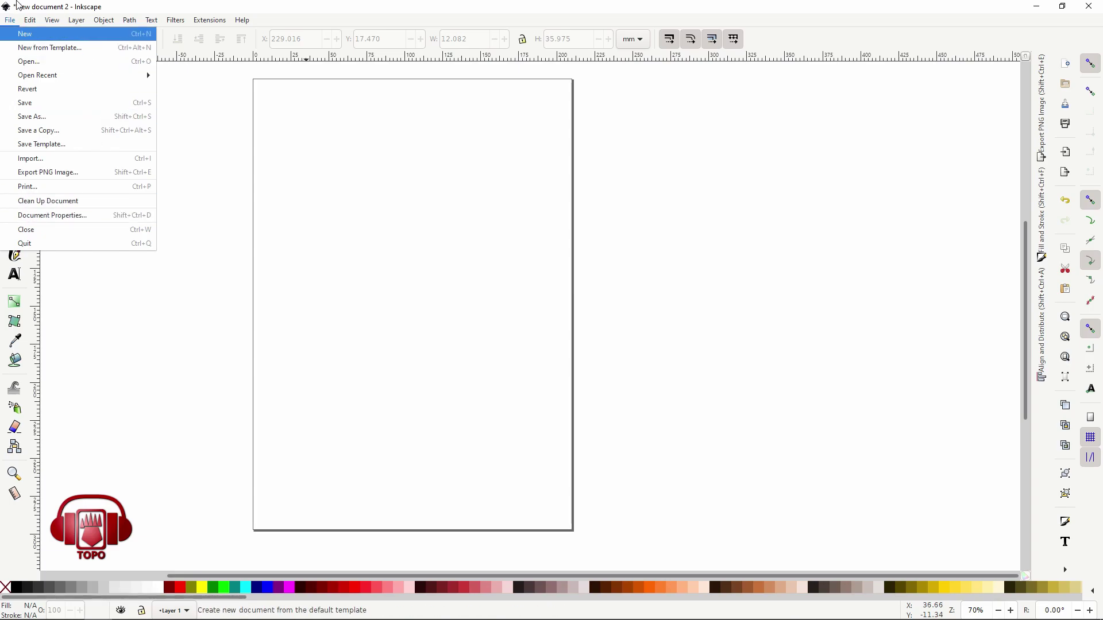
click(268, 124)
click(10, 20)
click(115, 214)
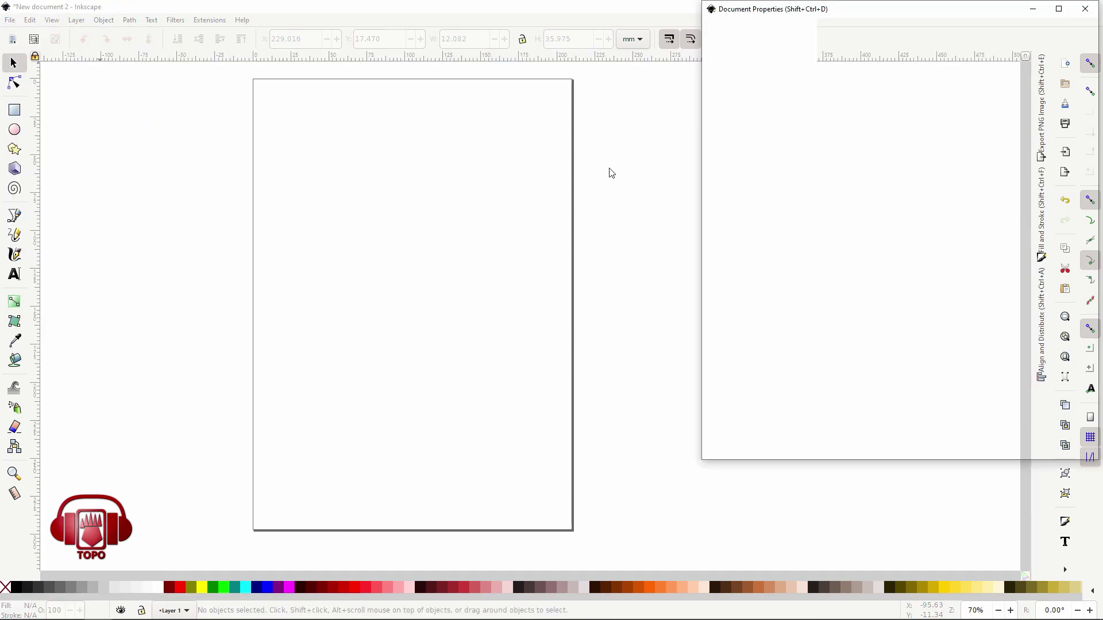
Move the Document Properties window aside, try US Legal and A0, and settle on A3.
drag(791, 30, 753, 79)
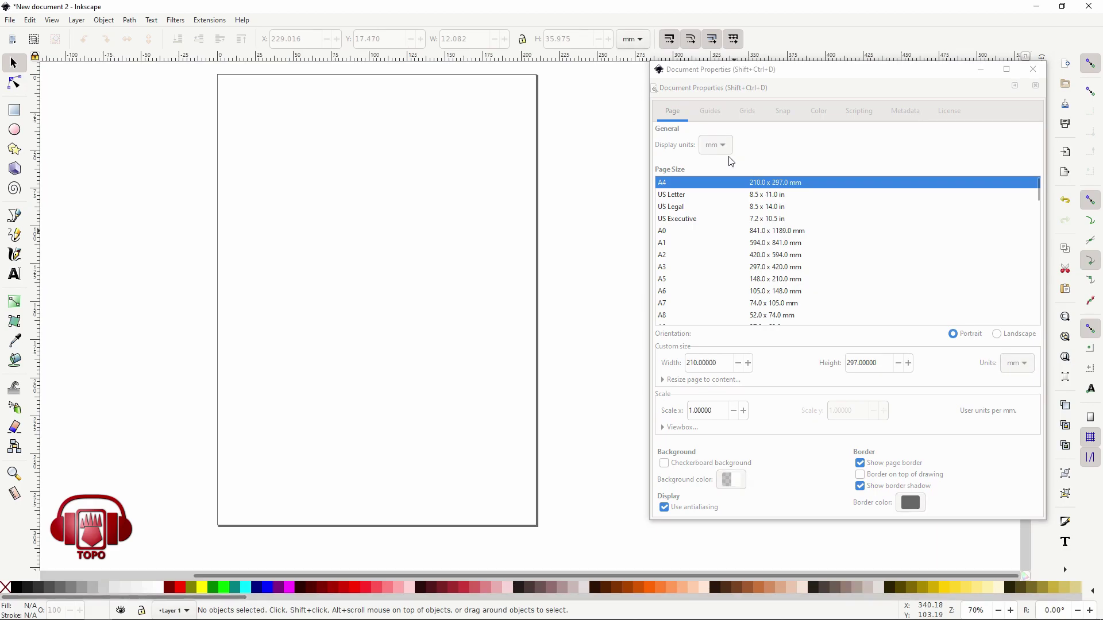
click(725, 207)
click(698, 232)
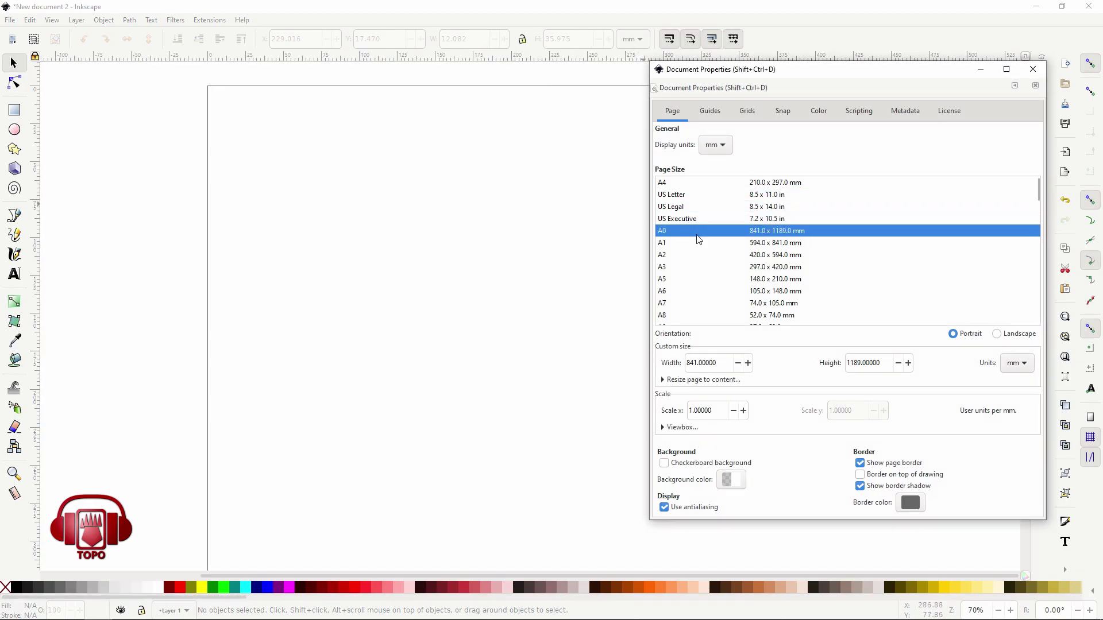
click(702, 266)
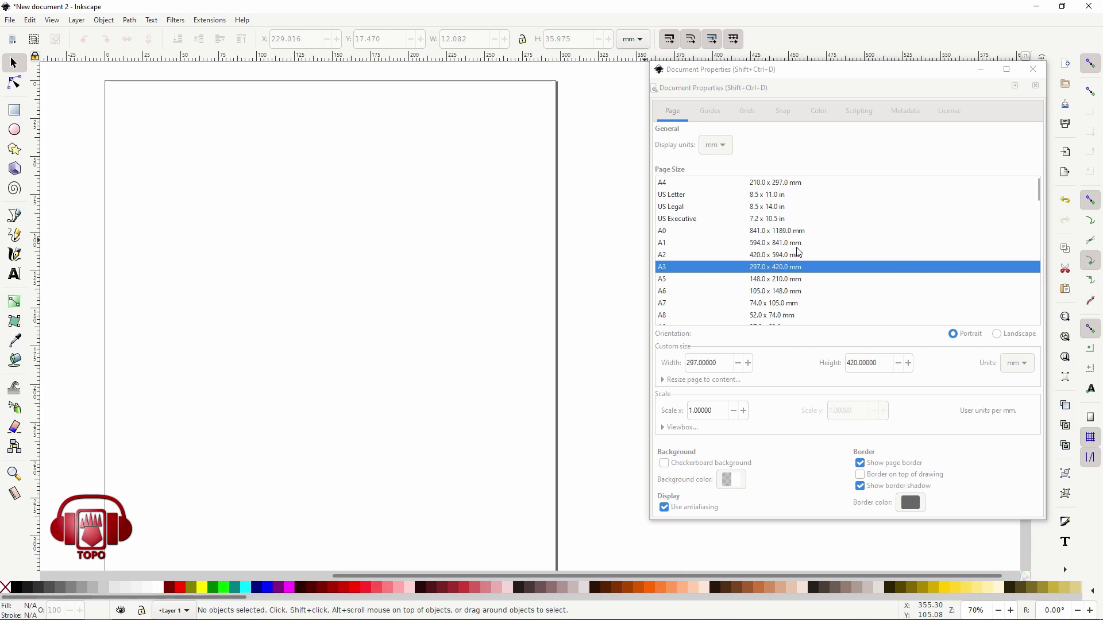
Switch the custom size units to px, showing 1122.51969 × 1587.40157.
scroll(928, 234, down, 3)
scroll(866, 236, down, 3)
scroll(856, 232, down, 3)
scroll(855, 235, down, 3)
scroll(855, 235, up, 6)
scroll(825, 236, up, 6)
click(925, 363)
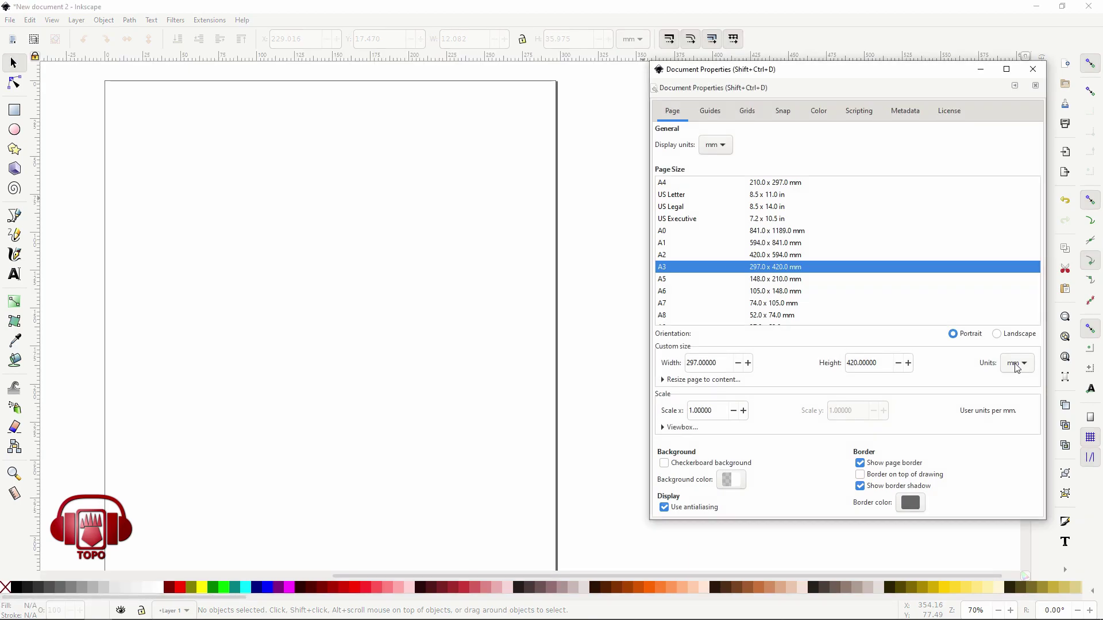
click(1015, 368)
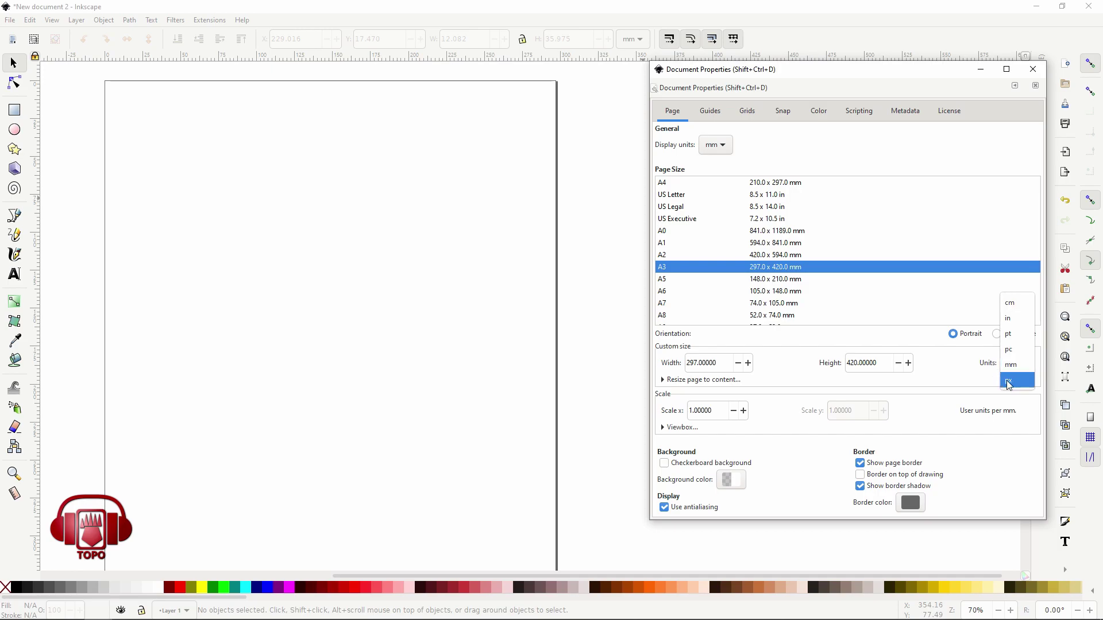
click(1011, 382)
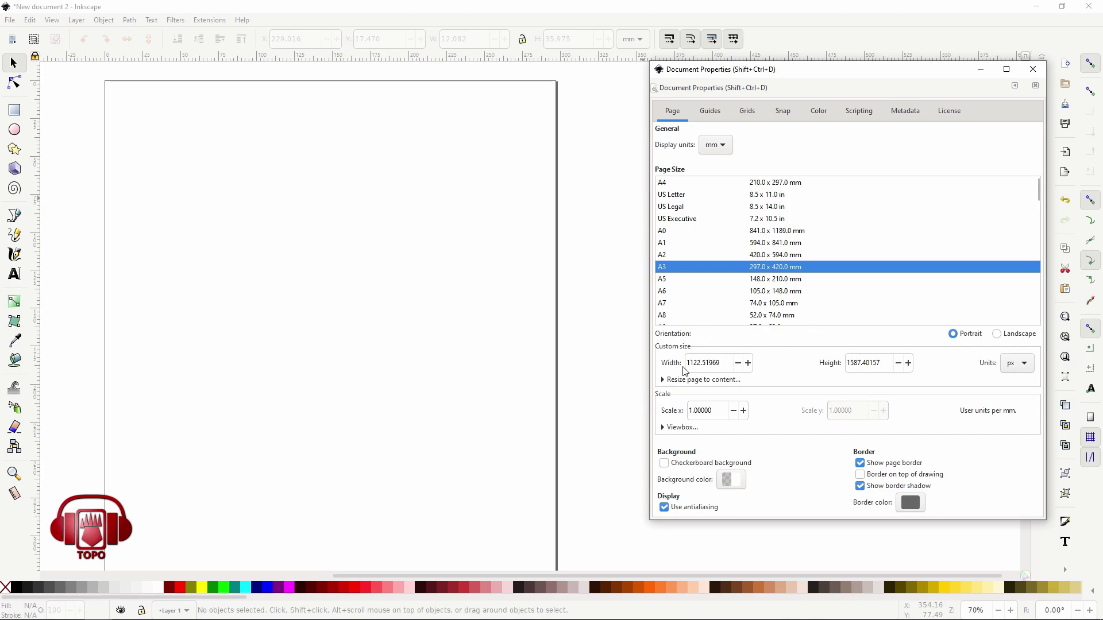
With custom size units in px, set the page to 16 × 16.
click(1016, 363)
click(1019, 344)
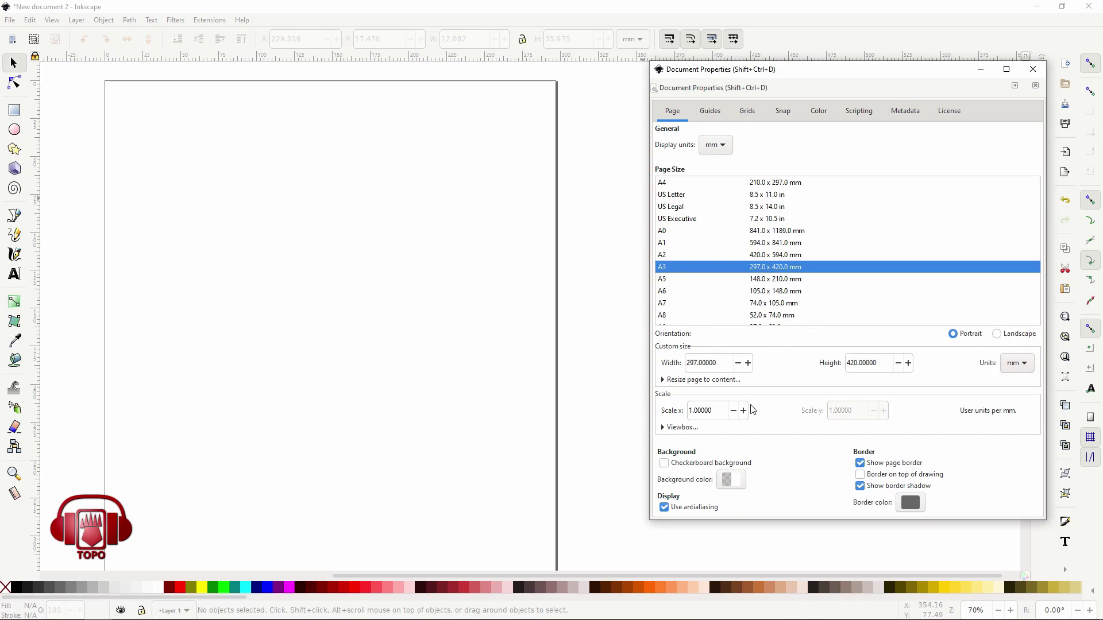
click(1014, 365)
double_click(732, 362)
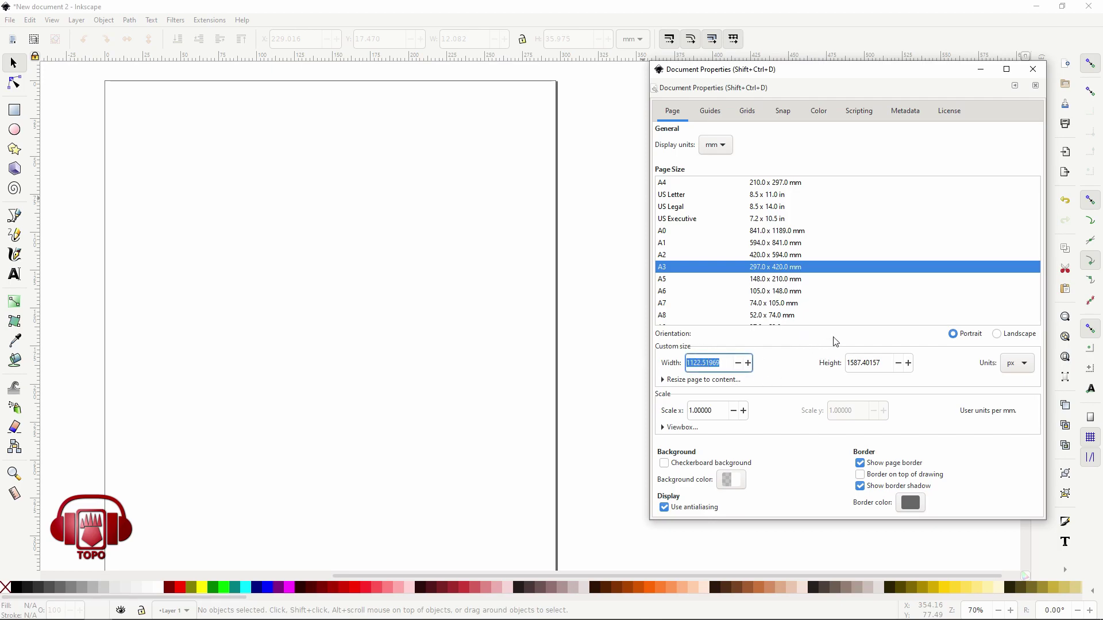
text(8)
double_click(877, 363)
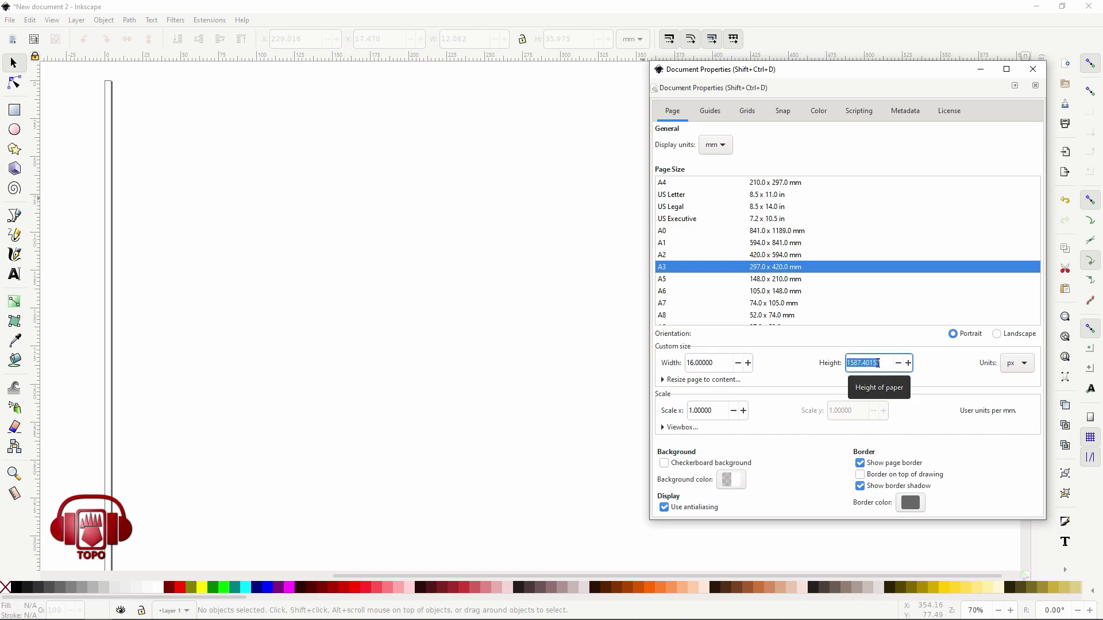
text(16)
key(Return)
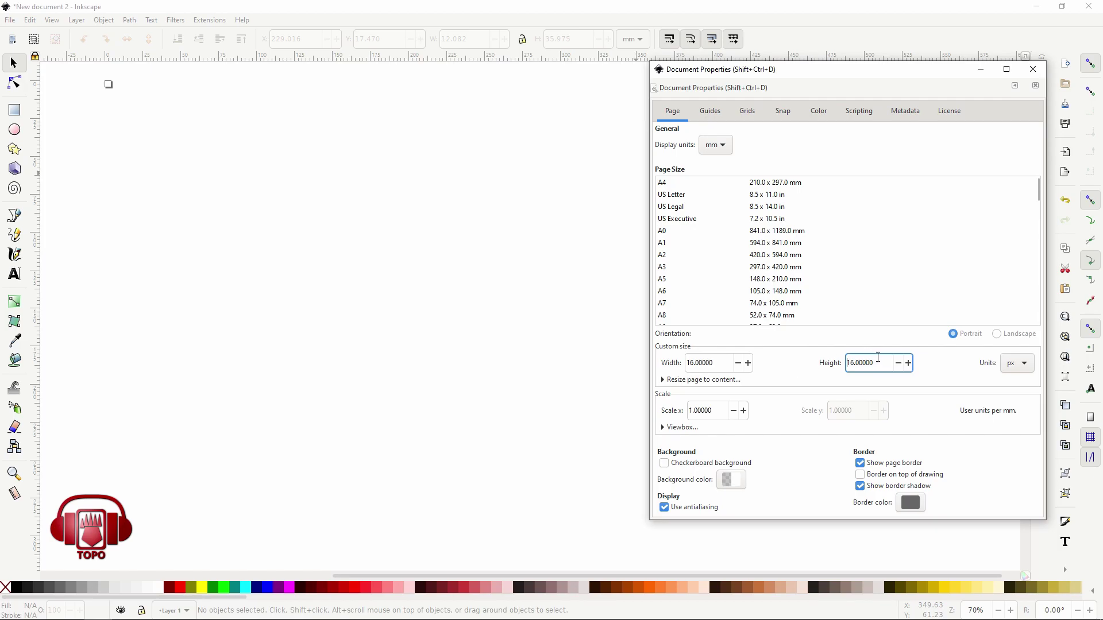
Close Document Properties and pan to centre the tiny page.
drag(820, 88, 702, 90)
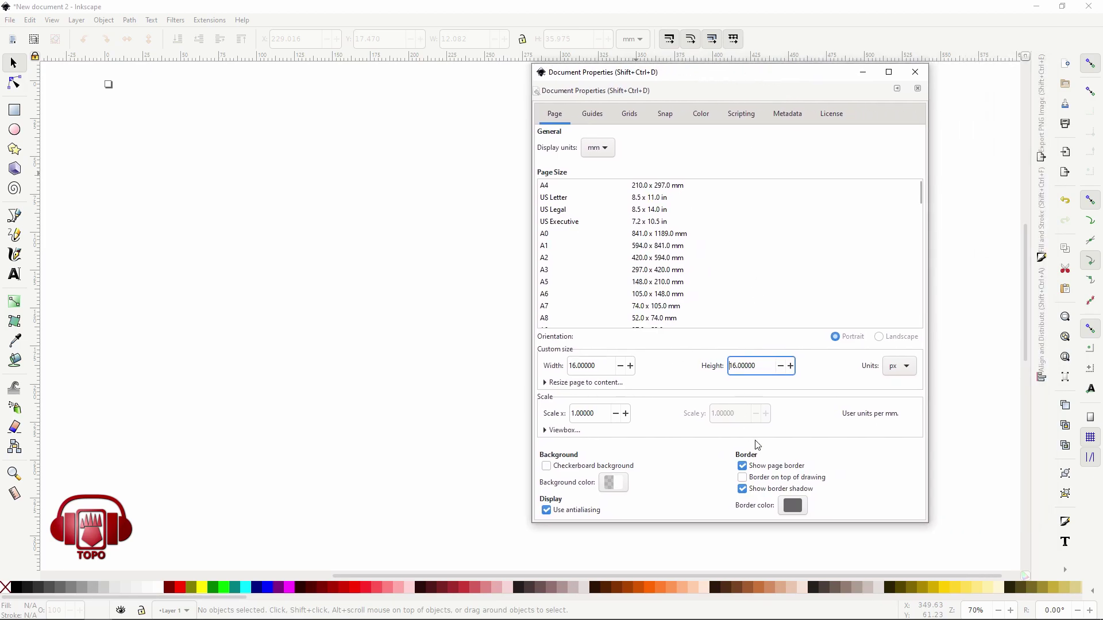
click(915, 72)
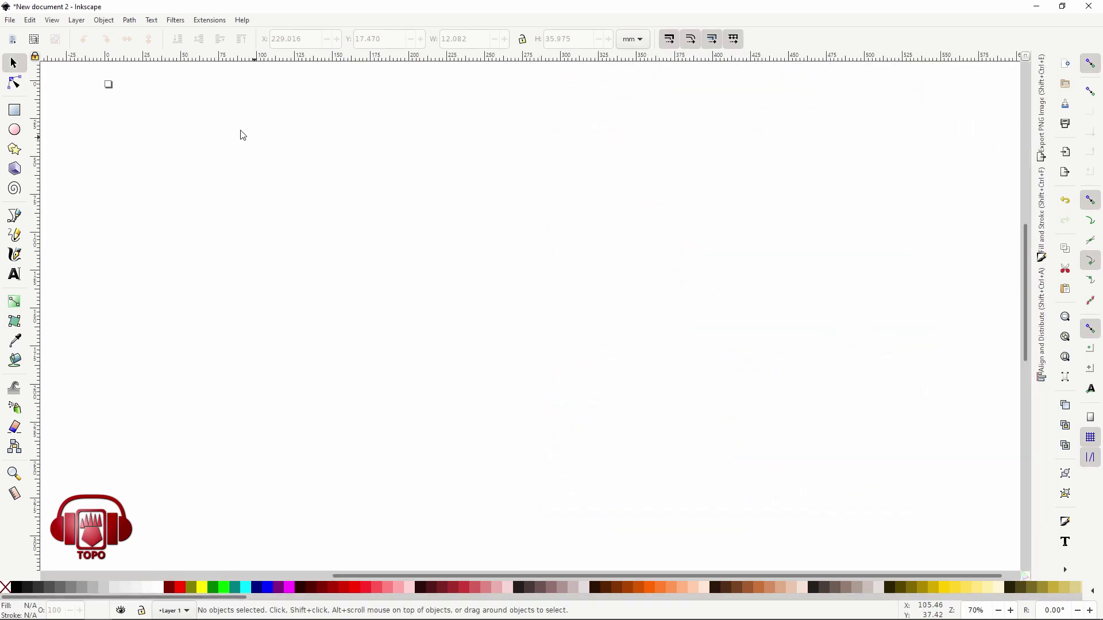
drag(315, 175, 591, 328)
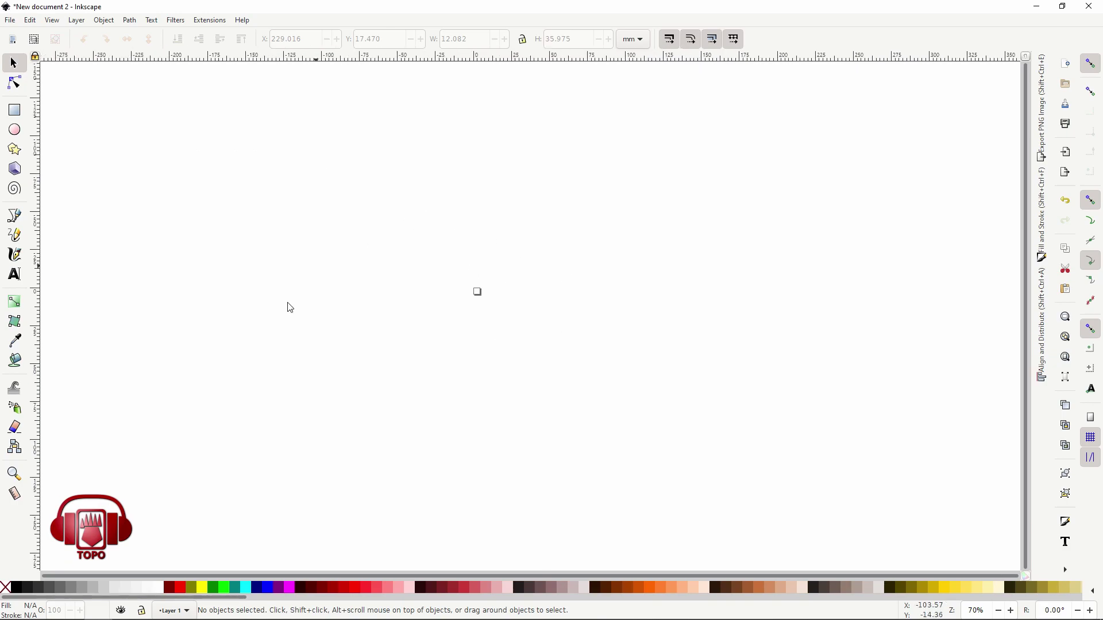
Scroll and pan the canvas to bring the tiny 16 × 16 page into view.
scroll(495, 298, up, 2)
scroll(503, 316, down, 2)
scroll(503, 318, up, 1)
ctrl+scroll(504, 320, up, 1)
ctrl+scroll(480, 330, up, 3)
ctrl+scroll(480, 276, up, 2)
ctrl+scroll(485, 208, up, 5)
ctrl+scroll(441, 372, down, 2)
drag(446, 391, 552, 290)
ctrl+scroll(527, 322, up, 1)
ctrl+scroll(526, 321, up, 1)
scroll(475, 209, up, 1)
scroll(475, 256, right, 1)
scroll(442, 256, right, 1)
scroll(441, 257, down, 1)
scroll(451, 212, up, 1)
scroll(446, 295, down, 1)
scroll(445, 295, left, 1)
scroll(404, 284, up, 1)
scroll(397, 284, up, 1)
ctrl+scroll(446, 319, up, 1)
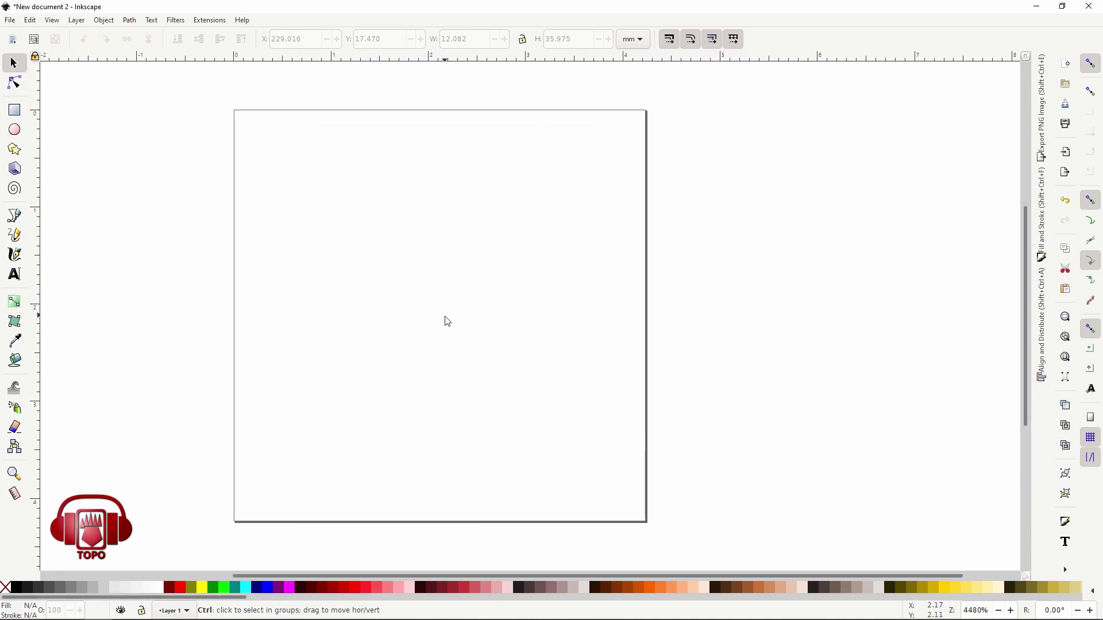
ctrl+scroll(445, 320, down, 1)
ctrl+scroll(446, 320, up, 1)
ctrl+scroll(445, 320, up, 1)
ctrl+scroll(446, 320, down, 2)
ctrl+scroll(445, 320, up, 2)
ctrl+scroll(446, 320, down, 1)
ctrl+scroll(413, 295, down, 4)
ctrl+scroll(413, 296, down, 1)
ctrl+scroll(411, 312, down, 1)
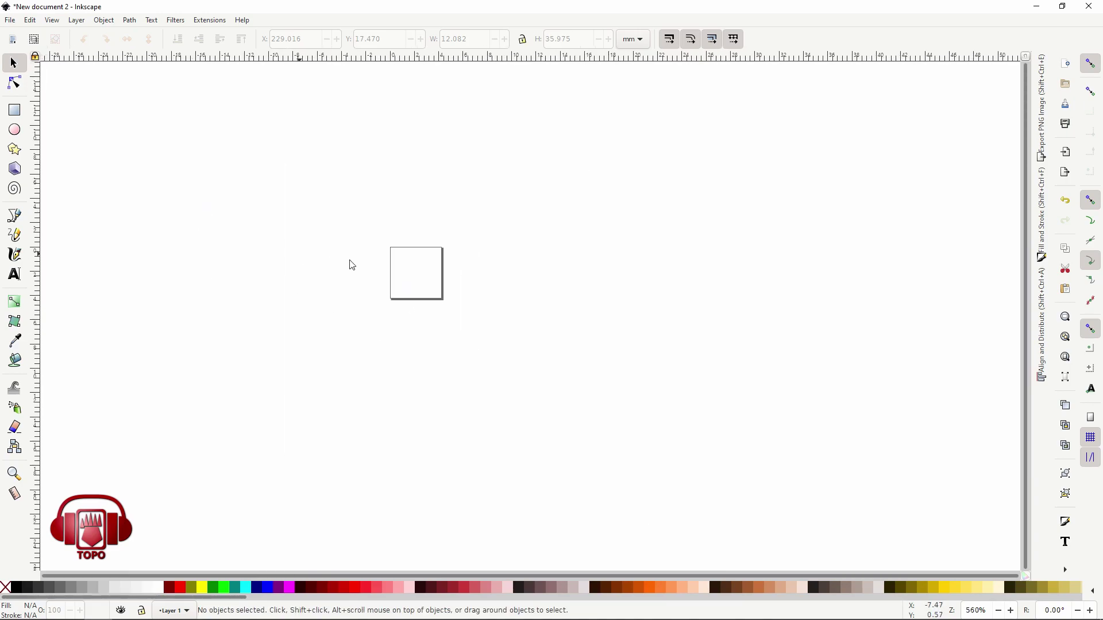
Drag Zoom-tool boxes around the page until it fills the canvas.
click(14, 475)
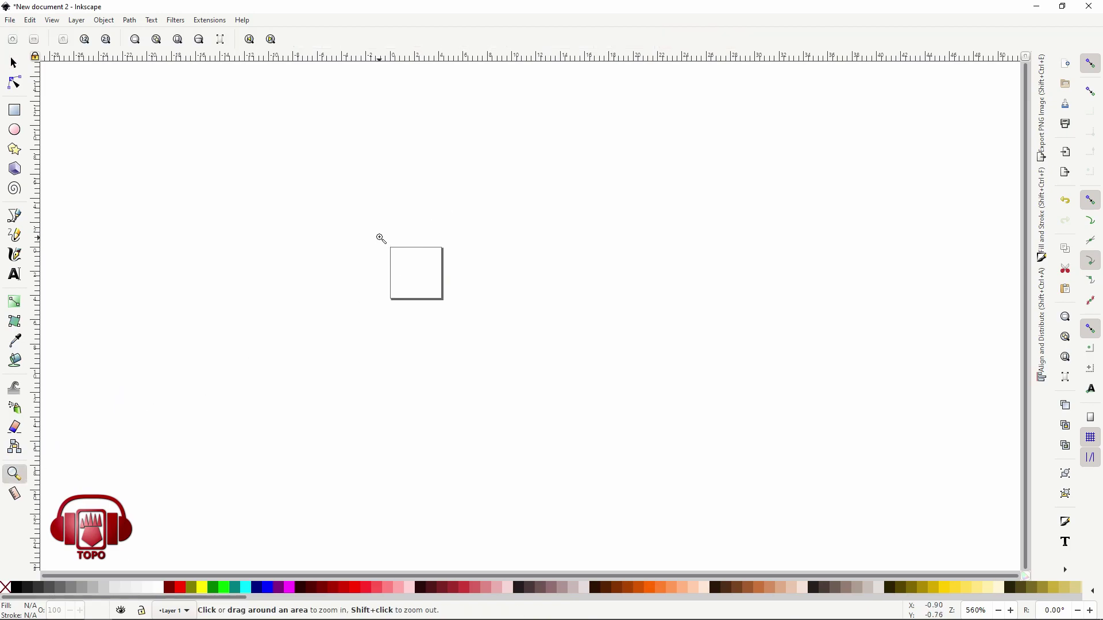
drag(381, 239, 472, 317)
scroll(189, 402, down, 2)
scroll(339, 364, down, 5)
scroll(368, 373, down, 2)
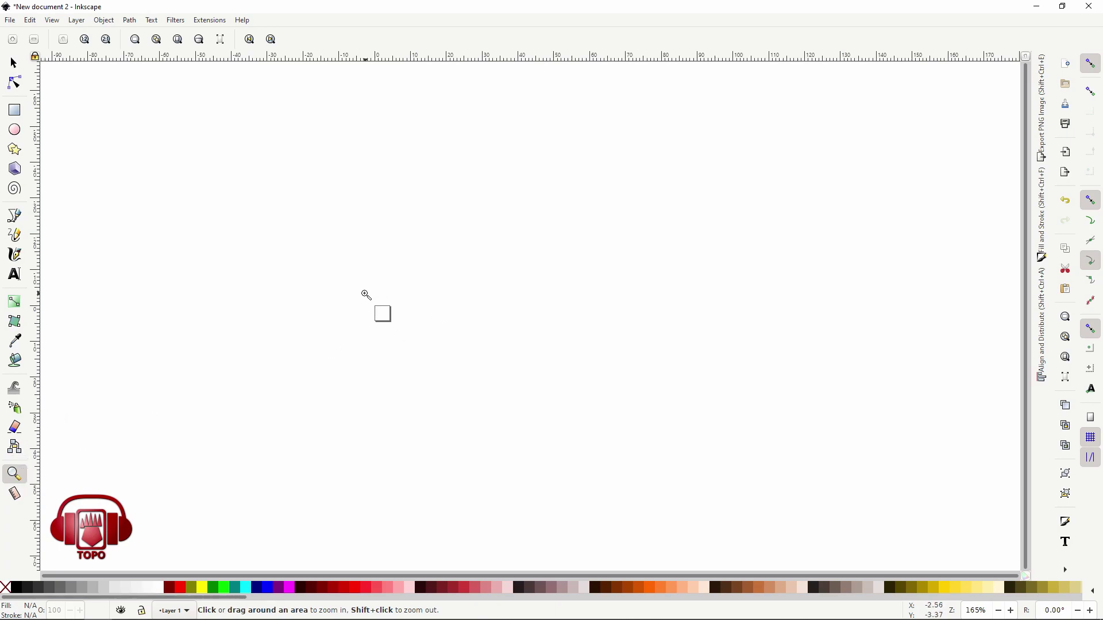
drag(366, 295, 405, 336)
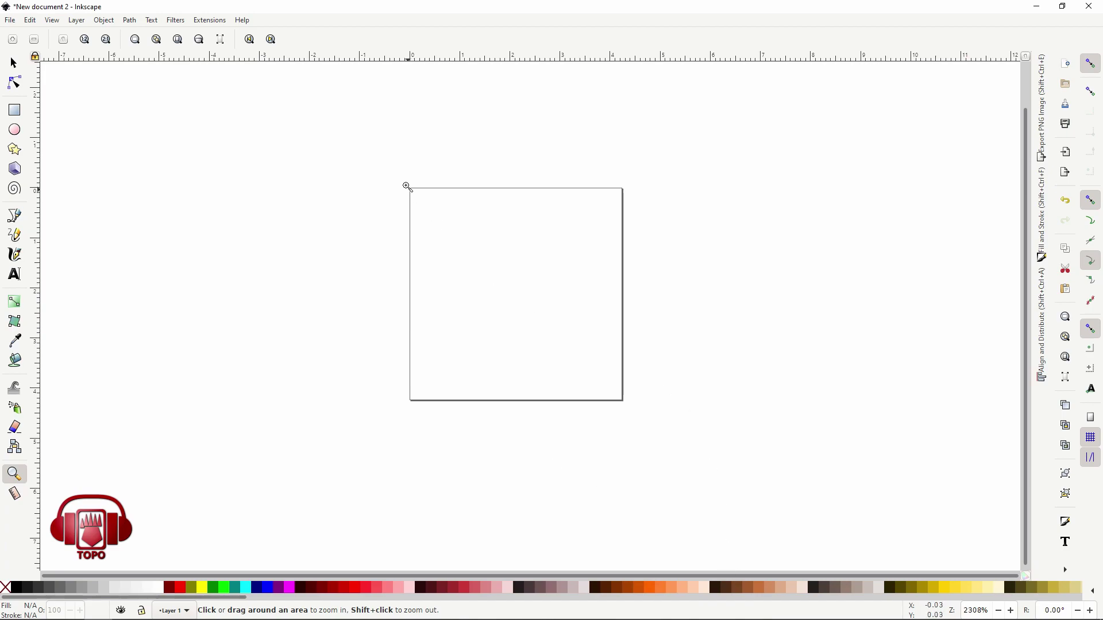
drag(408, 187, 627, 423)
scroll(569, 353, right, 1)
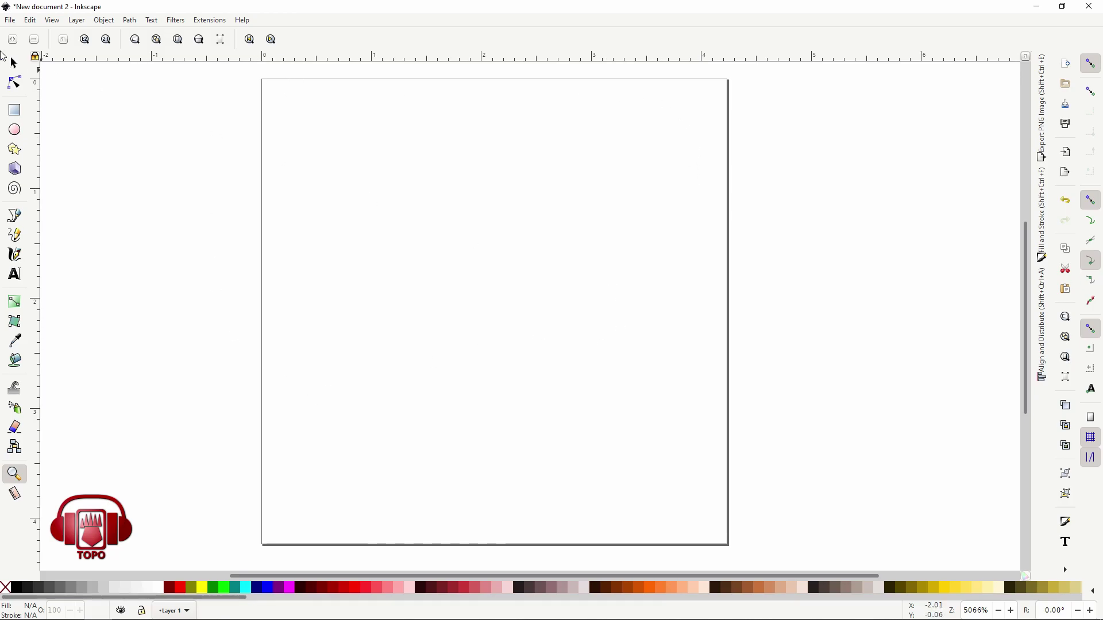
click(11, 22)
Open Document Properties and add a new Rectangular grid from the Grids tab.
click(50, 214)
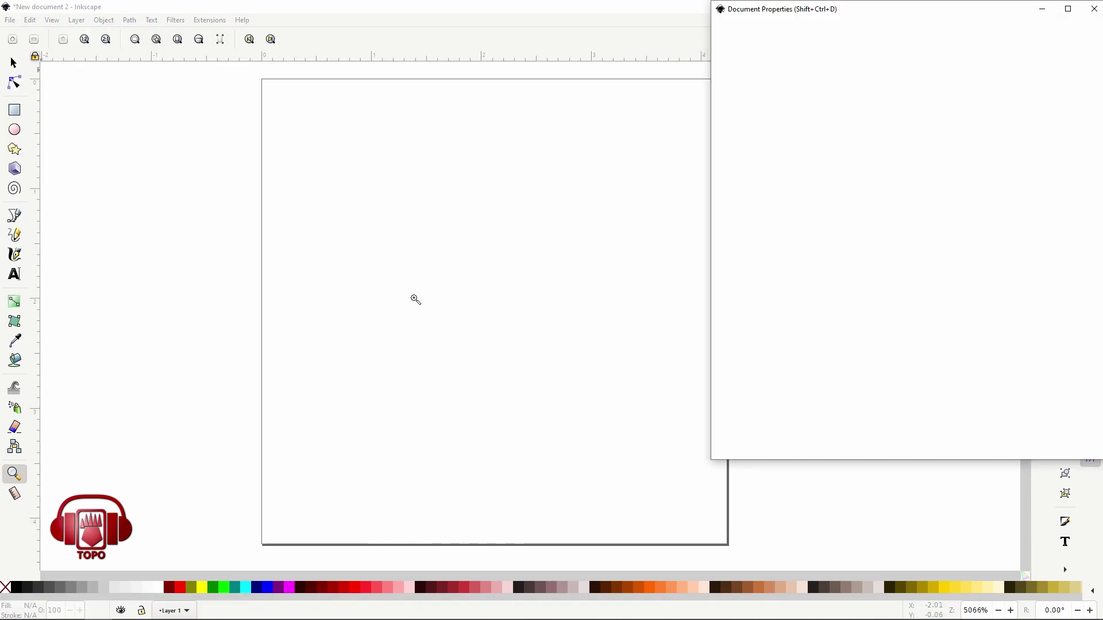
drag(789, 42, 424, 131)
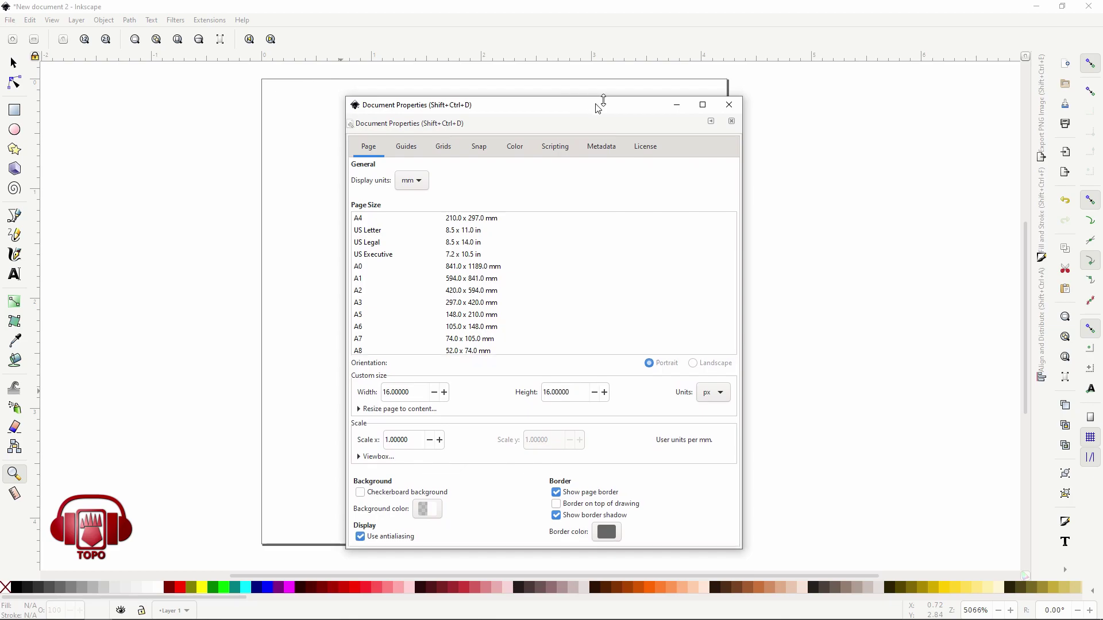
drag(597, 99, 753, 91)
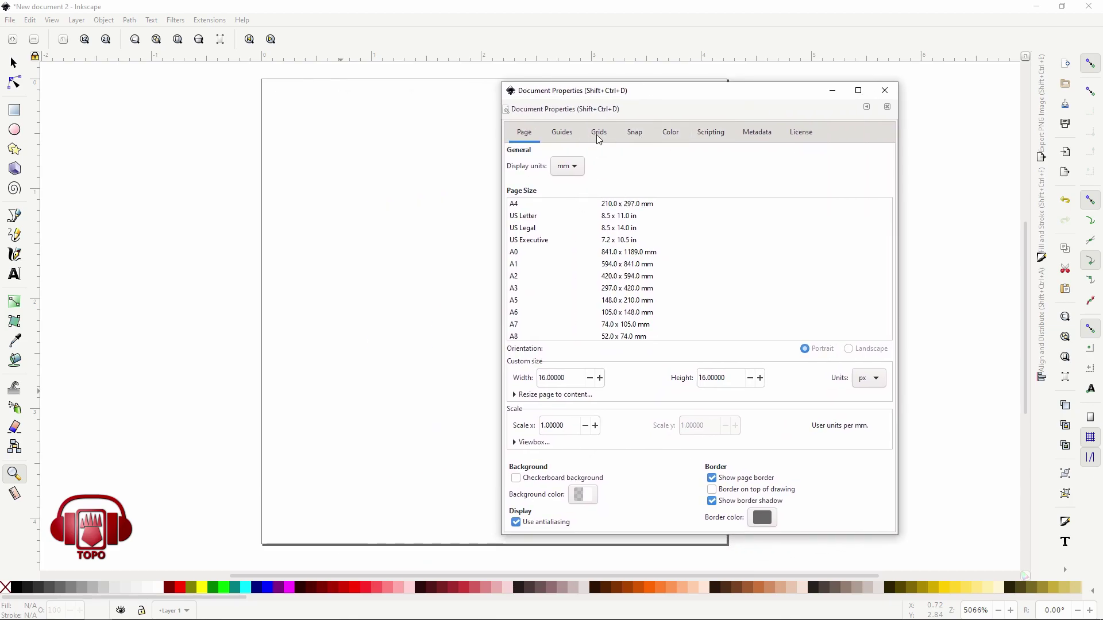
click(598, 137)
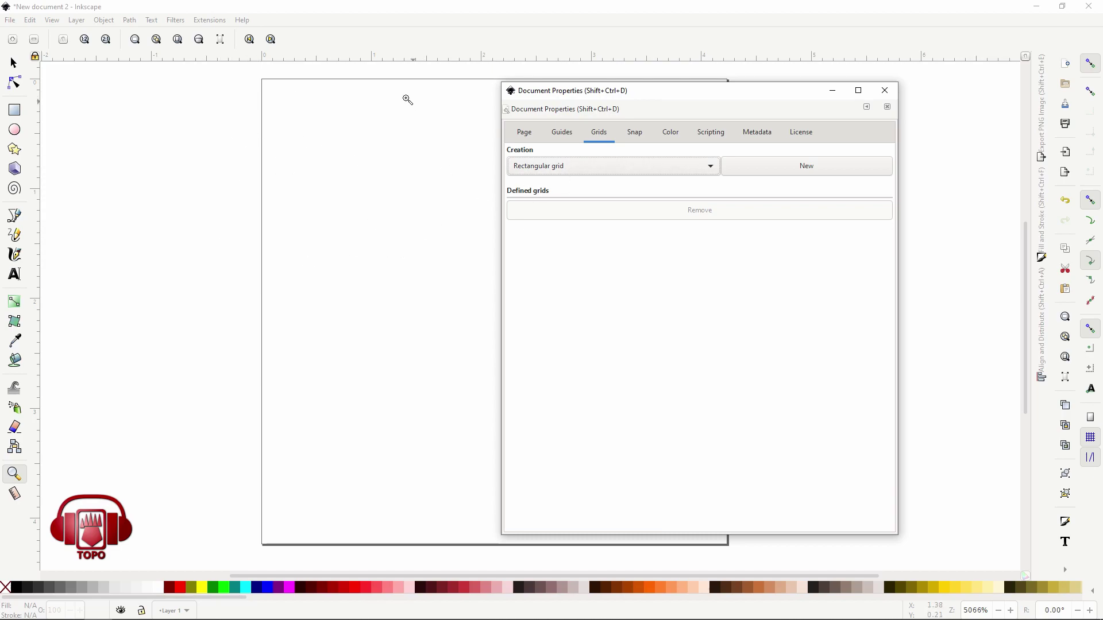
click(551, 174)
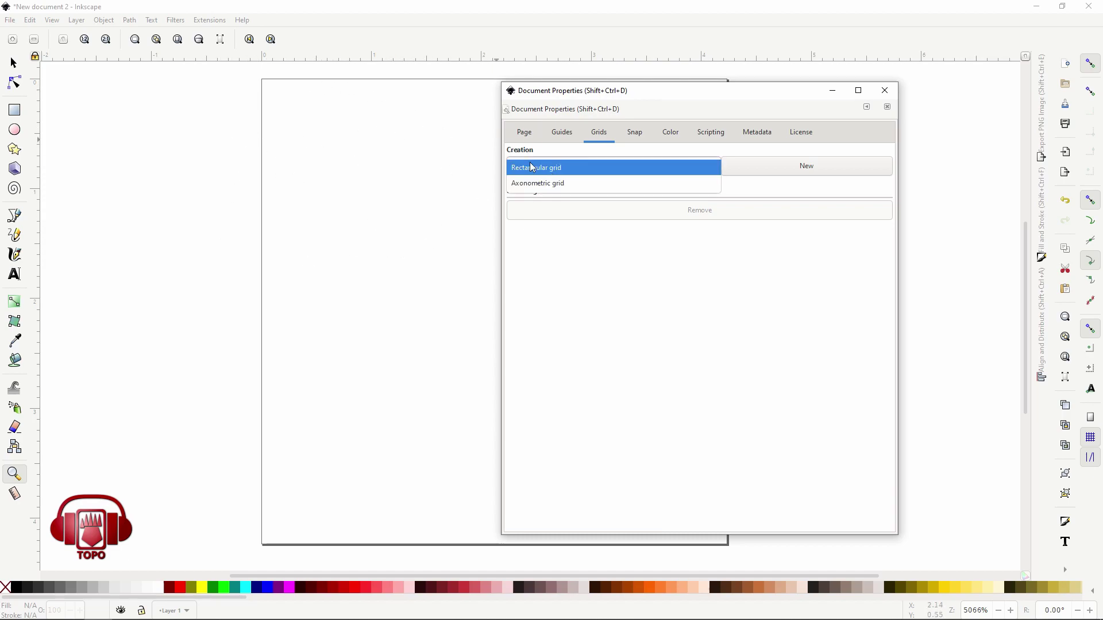
click(561, 167)
click(570, 167)
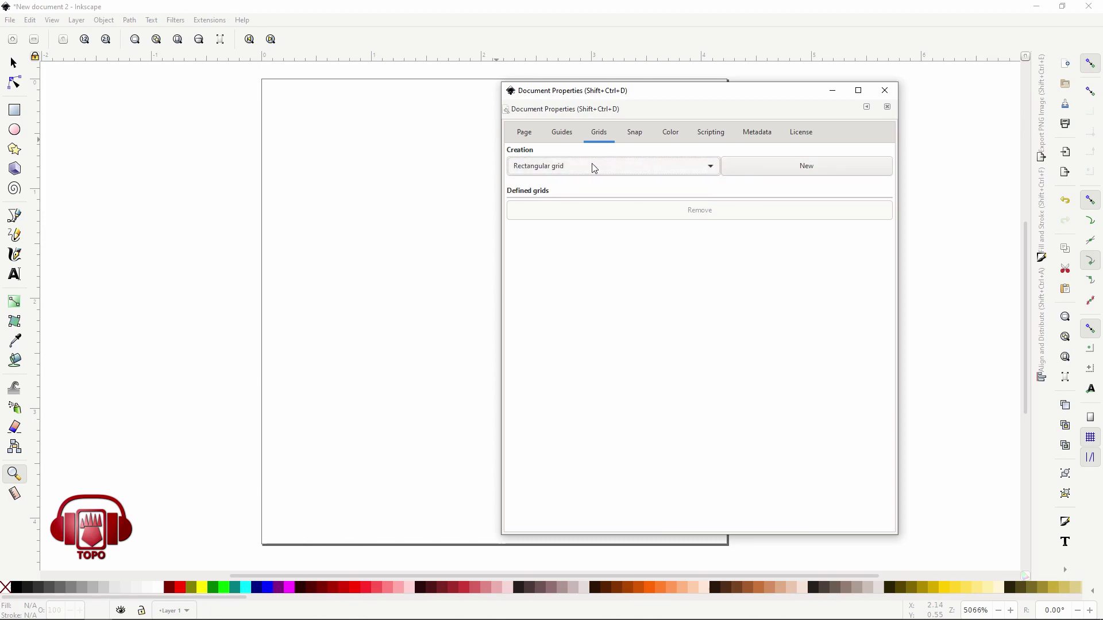
click(793, 177)
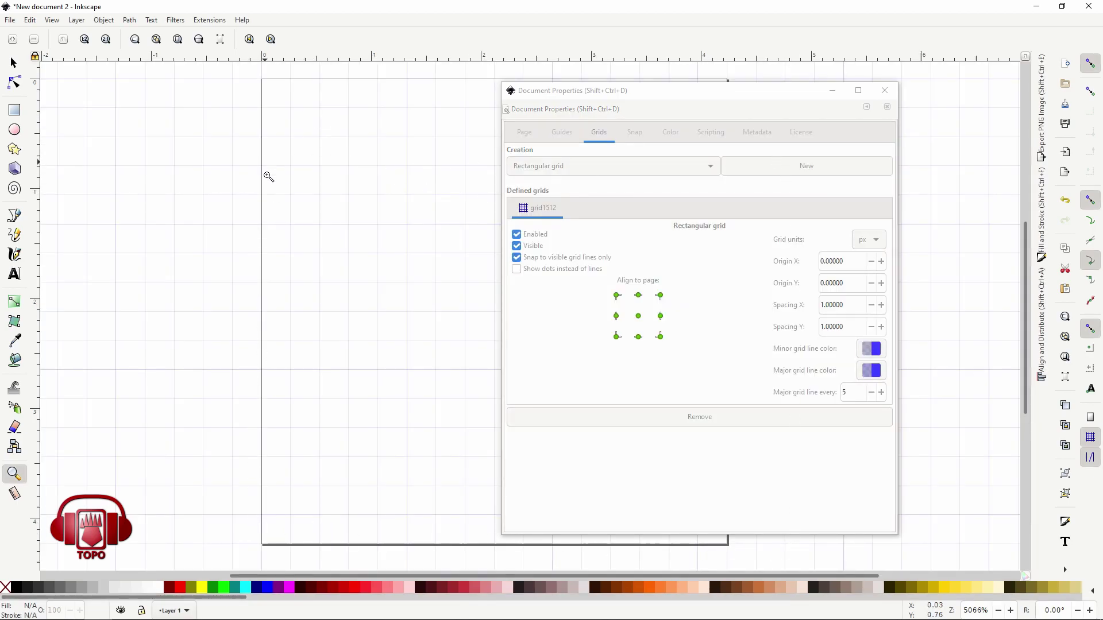
drag(692, 97, 402, 198)
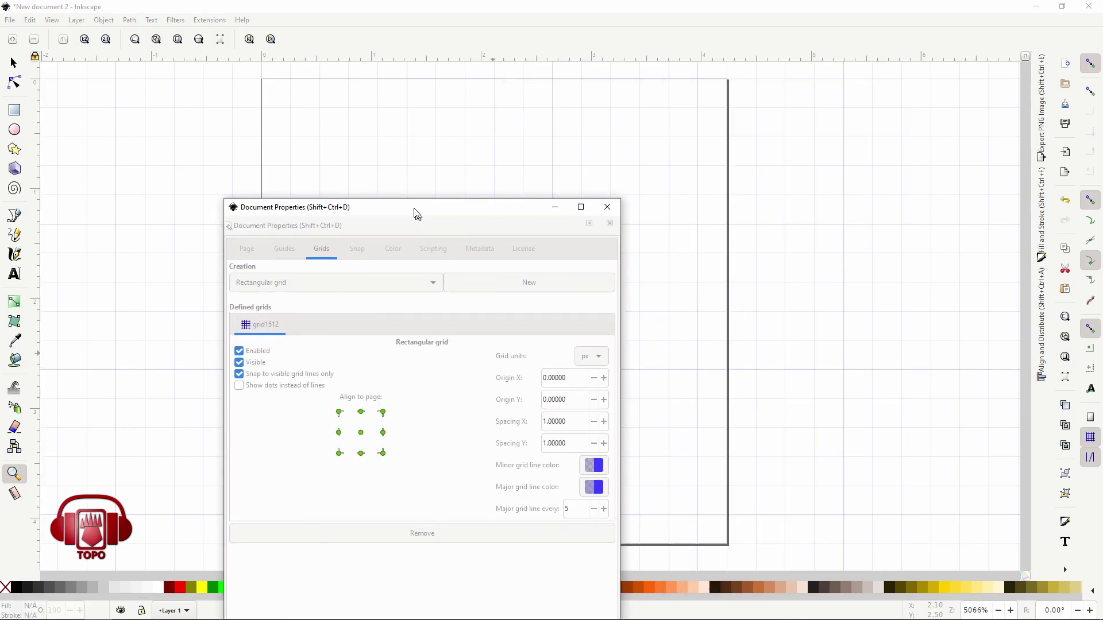
drag(310, 192, 682, 98)
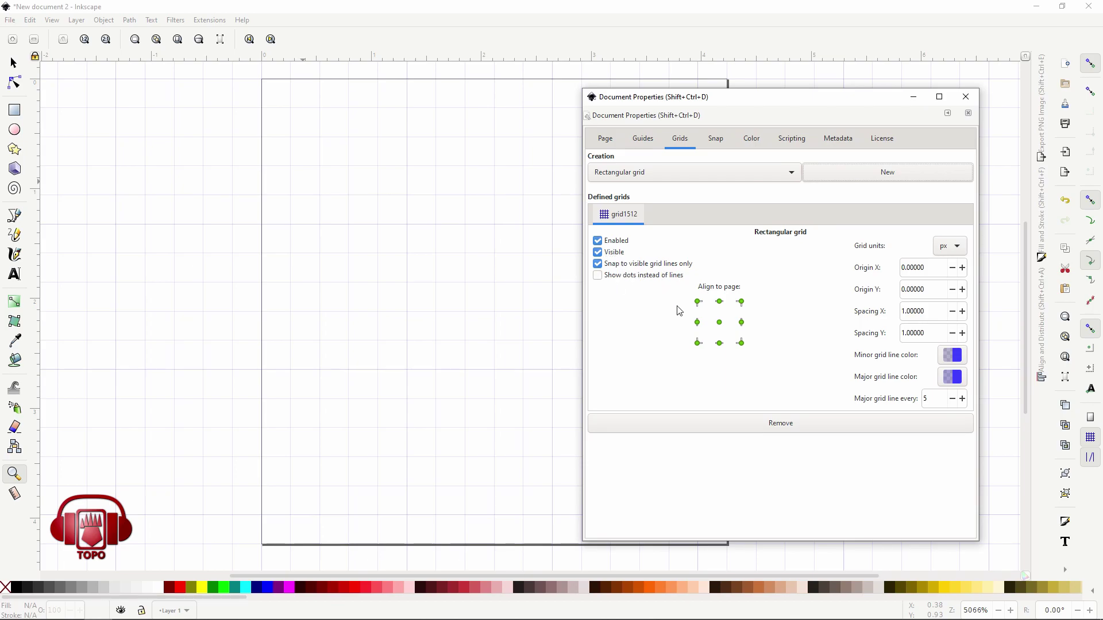
drag(731, 104, 721, 98)
click(618, 272)
click(587, 270)
click(599, 270)
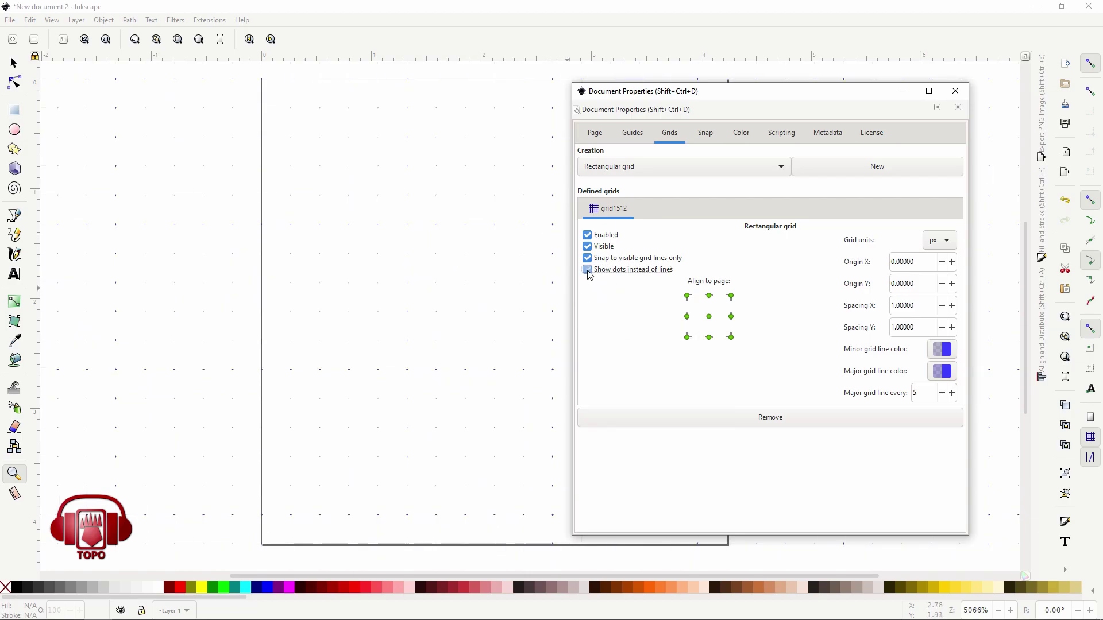
click(599, 273)
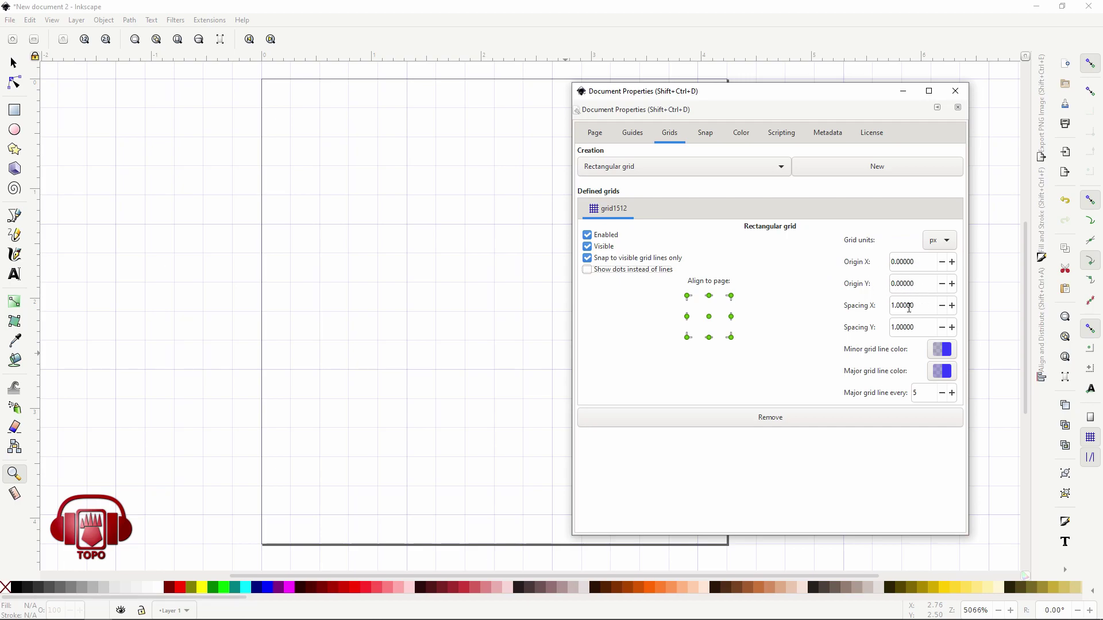
scroll(419, 270, right, 2)
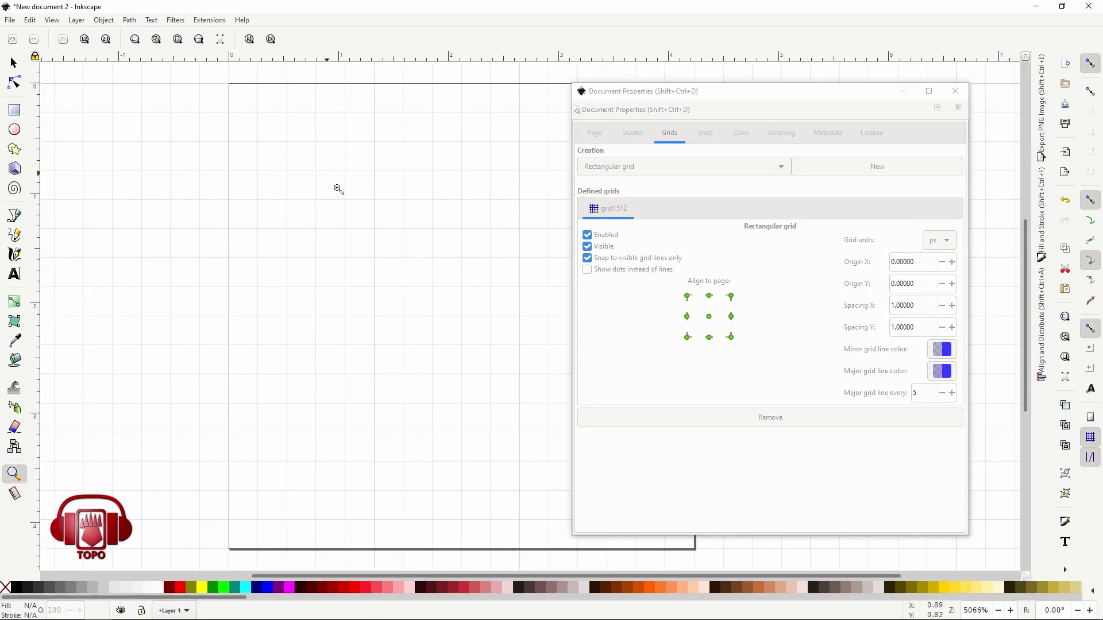
scroll(402, 262, right, 3)
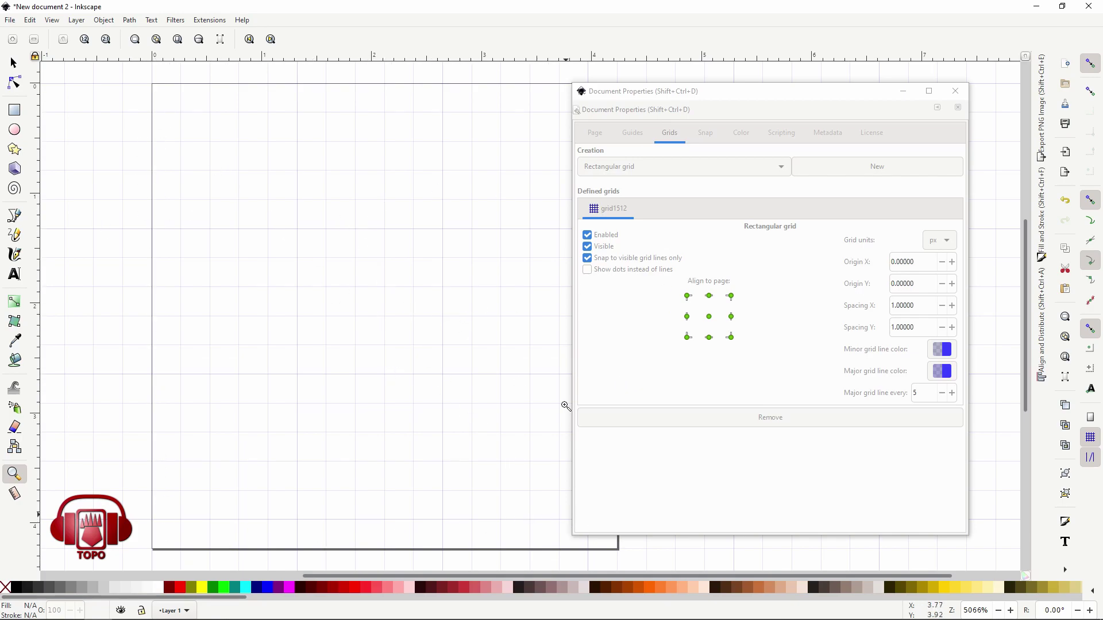
click(900, 284)
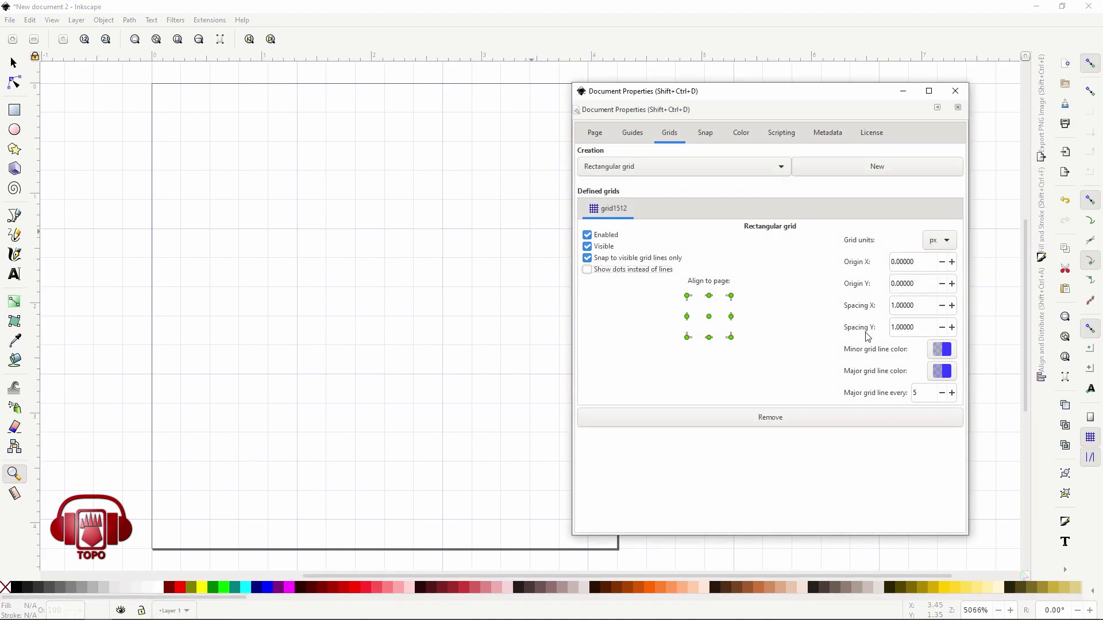
drag(891, 304, 899, 305)
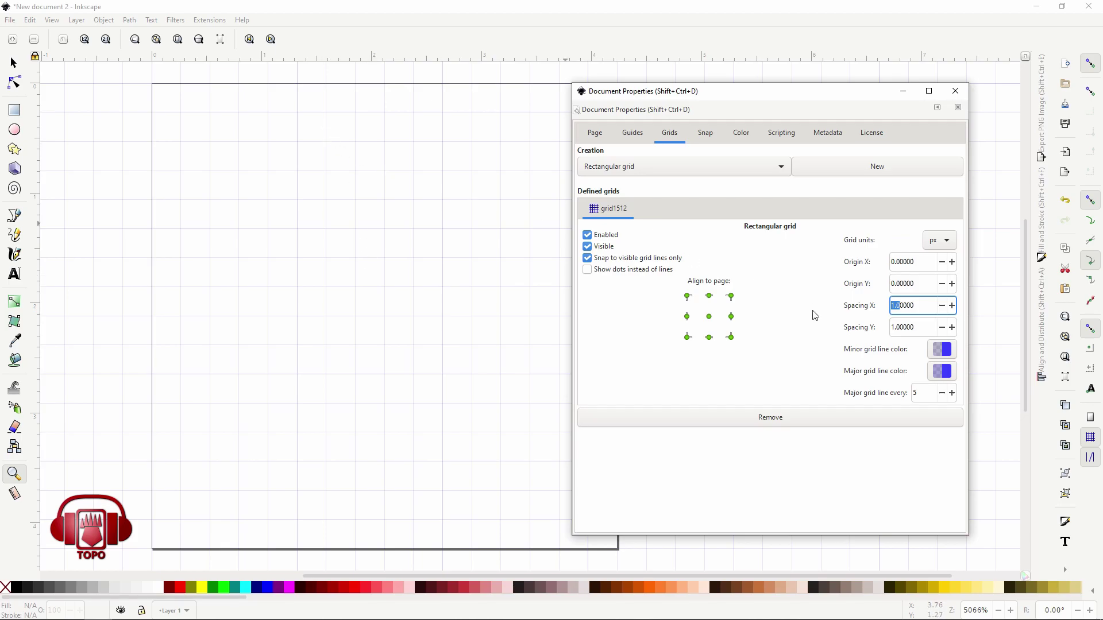
click(327, 276)
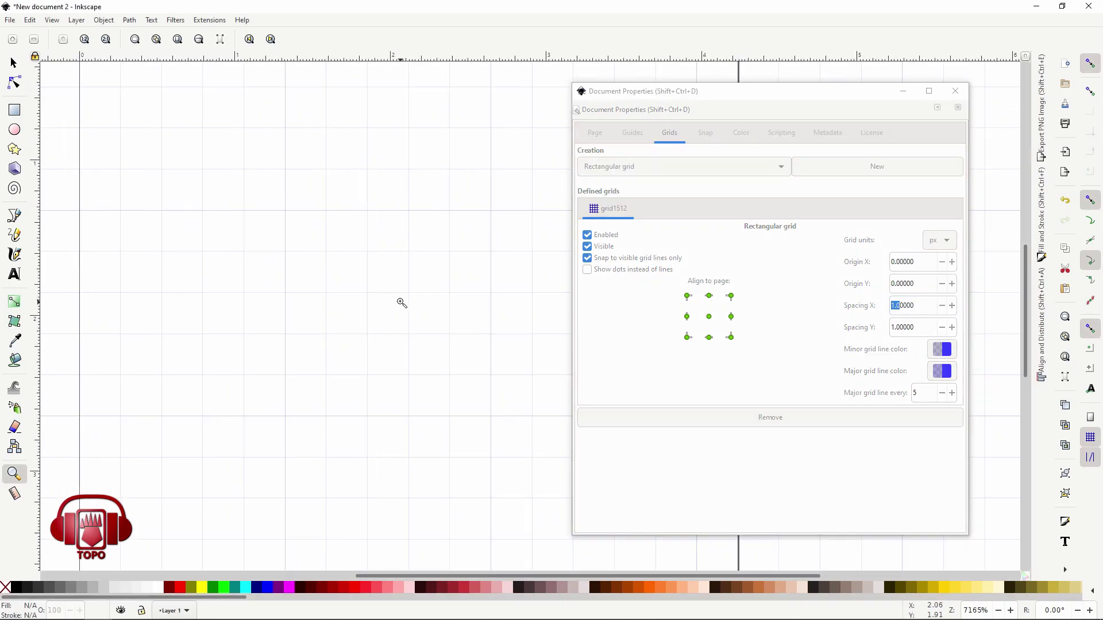
shift+click(396, 300)
scroll(352, 298, left, 1)
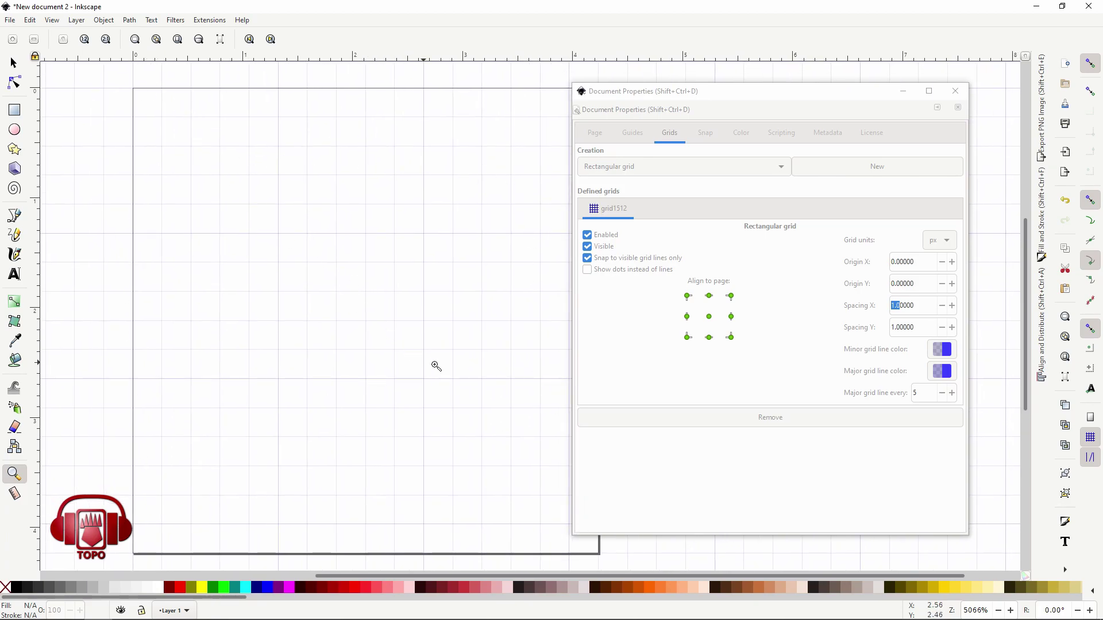
On the Page tab, change the page width to 23.
click(594, 132)
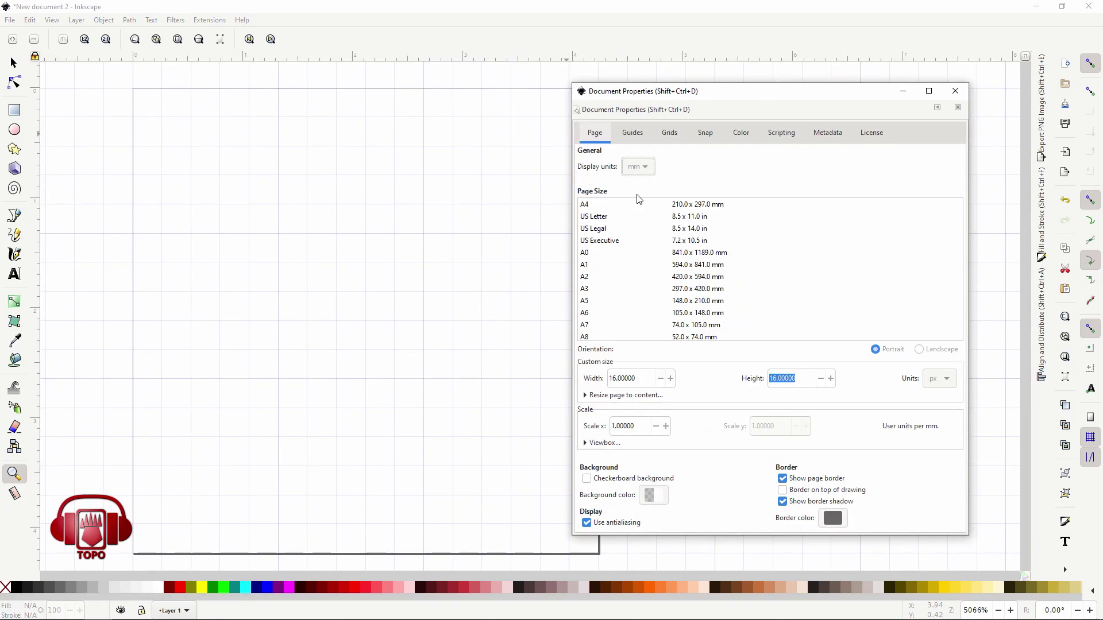
drag(647, 424, 593, 437)
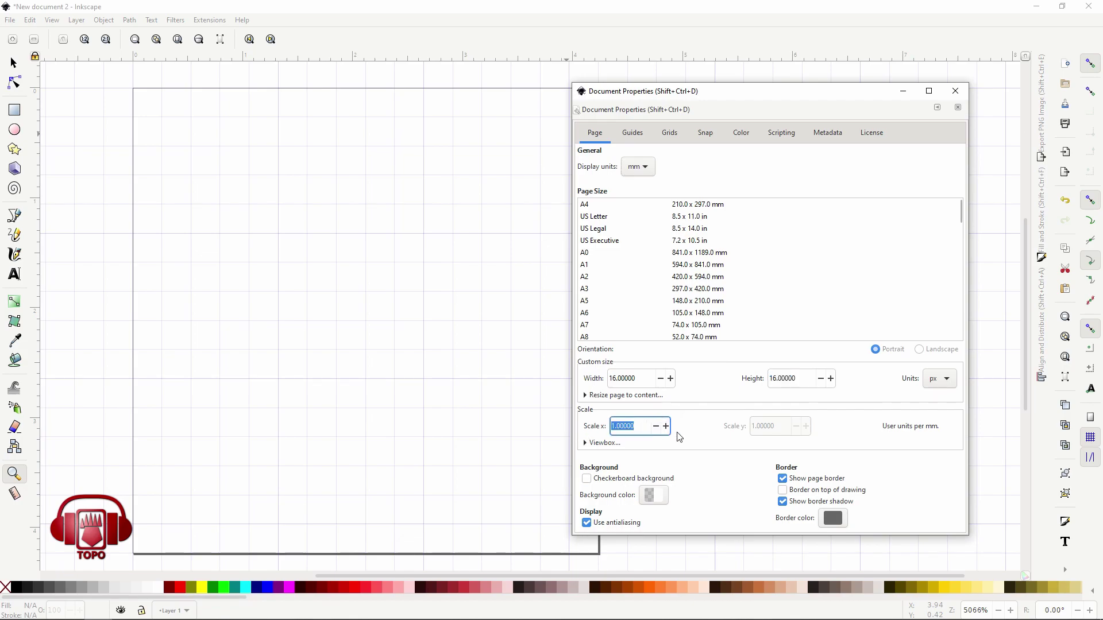
drag(642, 379, 613, 374)
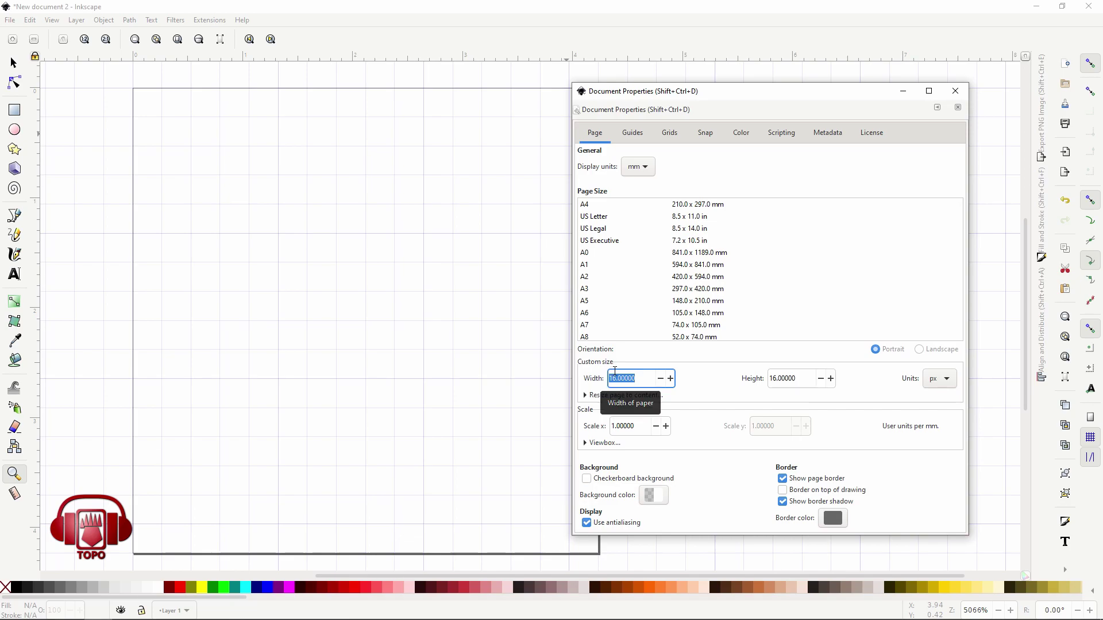
text(23)
key(Return)
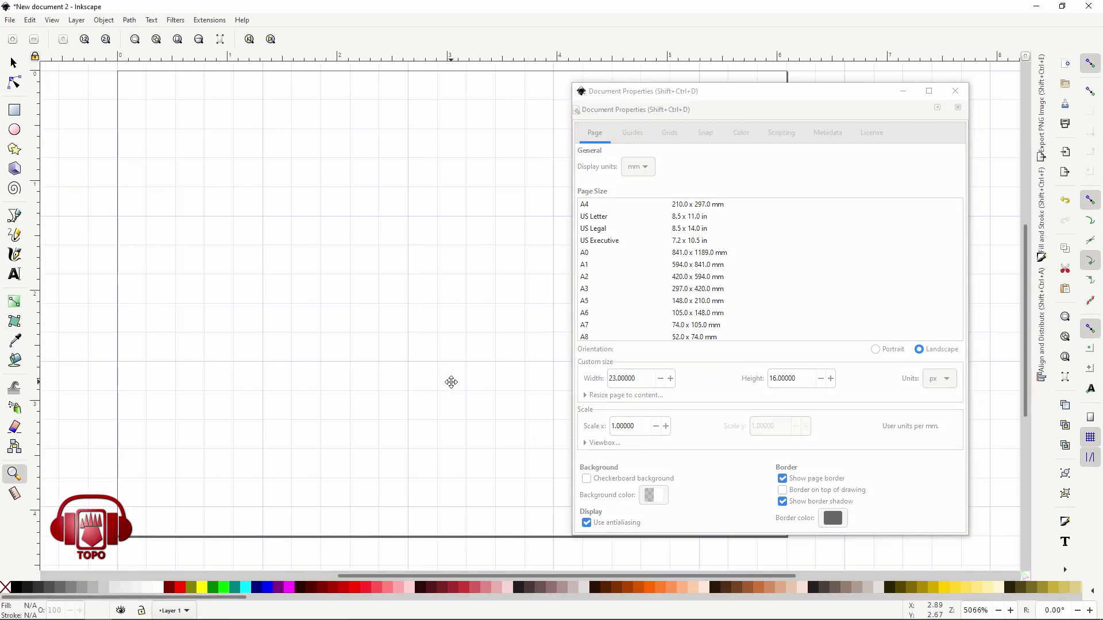
Pan to view the widened page and set the width to 23.5.
scroll(424, 394, down, 4)
scroll(423, 394, up, 1)
scroll(423, 394, up, 1)
drag(340, 244, 335, 426)
scroll(335, 425, up, 1)
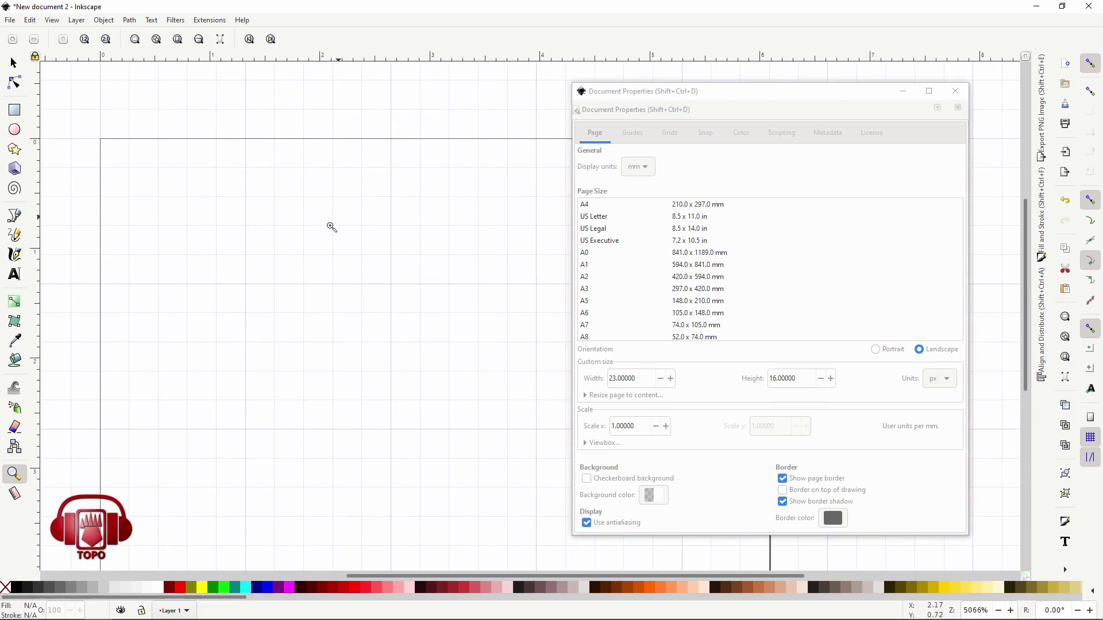
scroll(325, 236, down, 2)
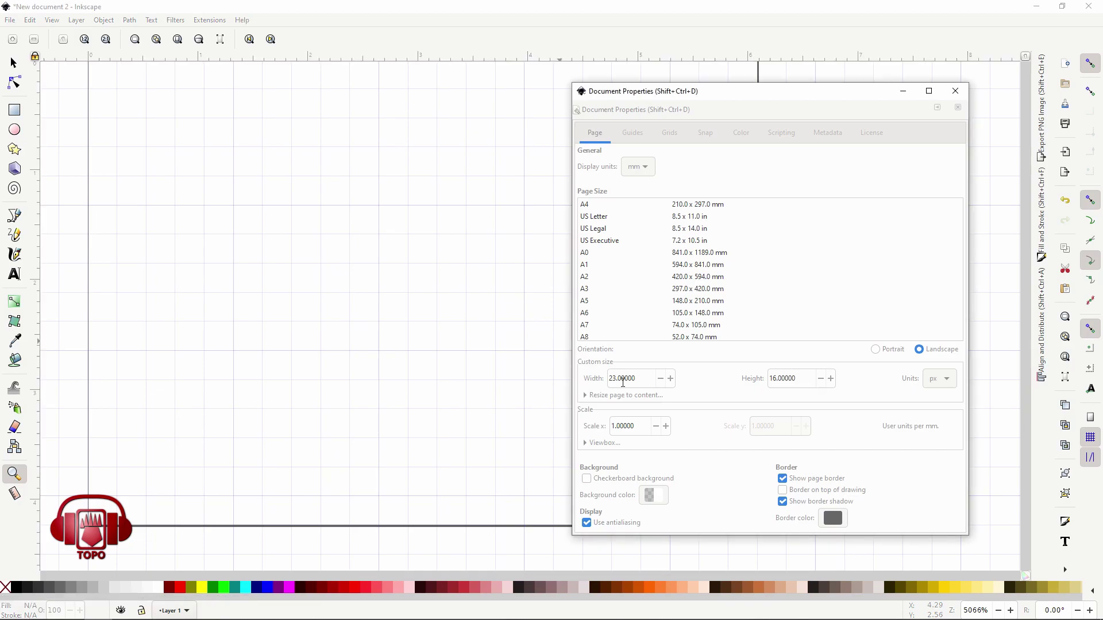
double_click(659, 375)
key(Return)
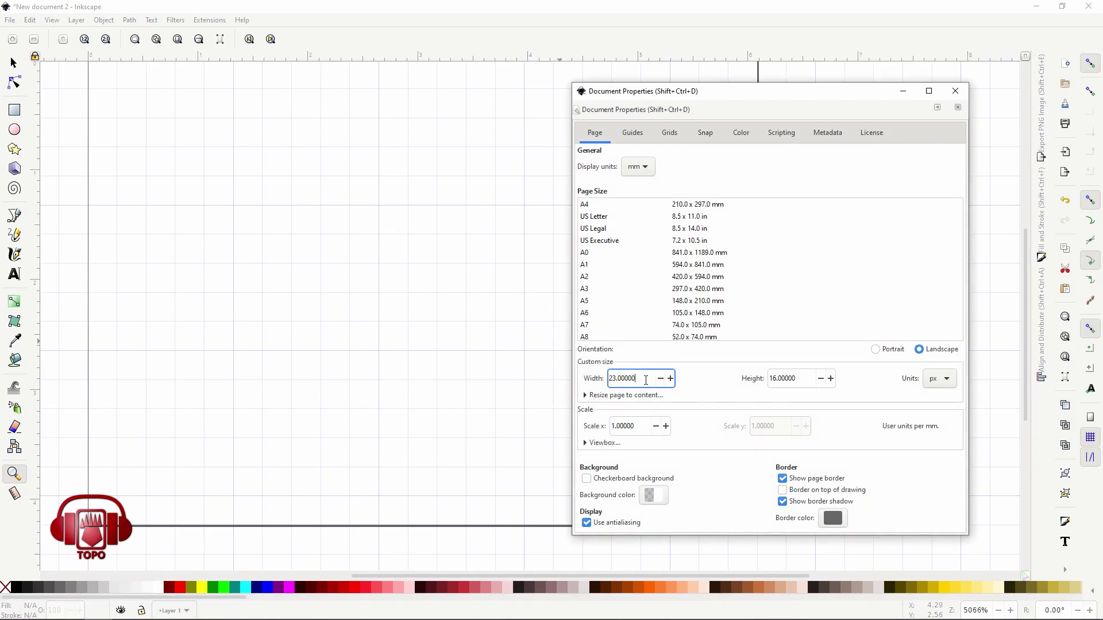
text(23.5)
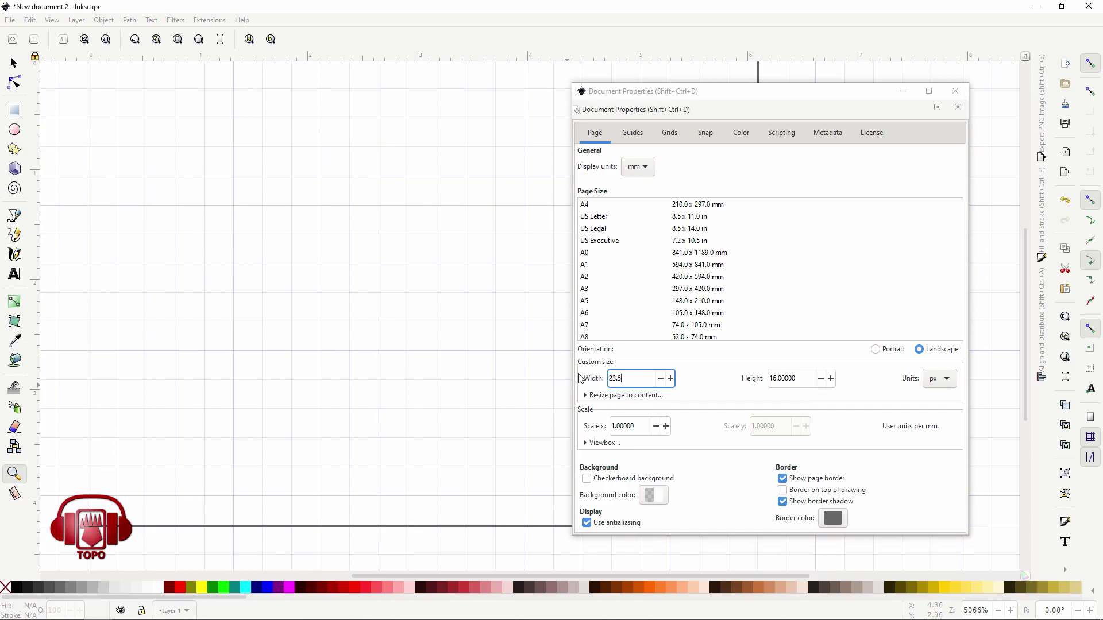
key(Return)
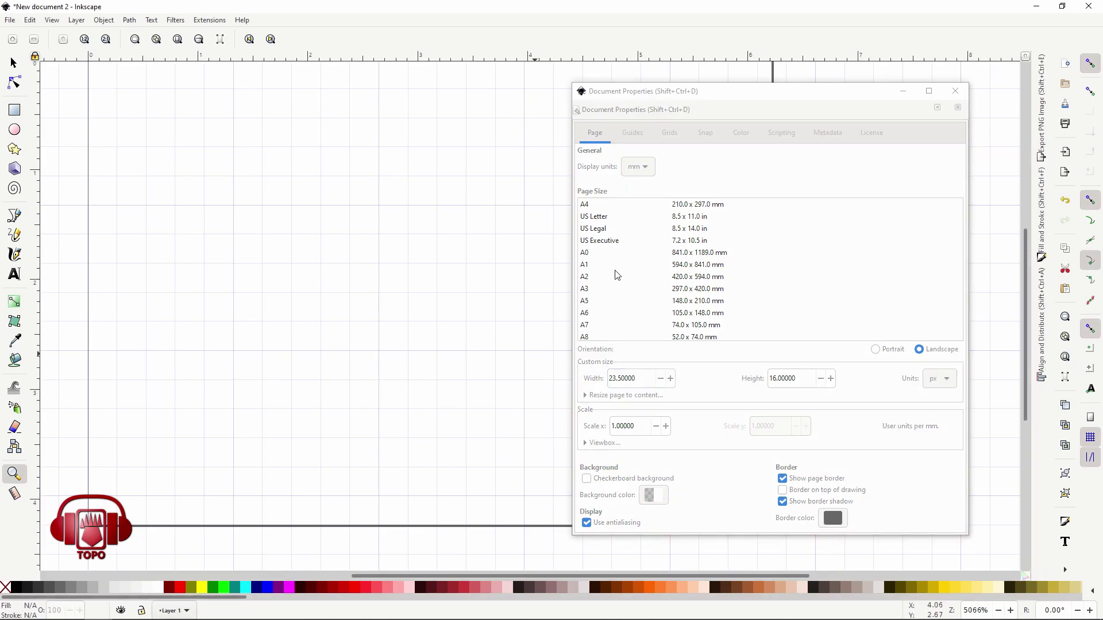
On the Grids tab, set the grid origin to 0, 16.
click(634, 134)
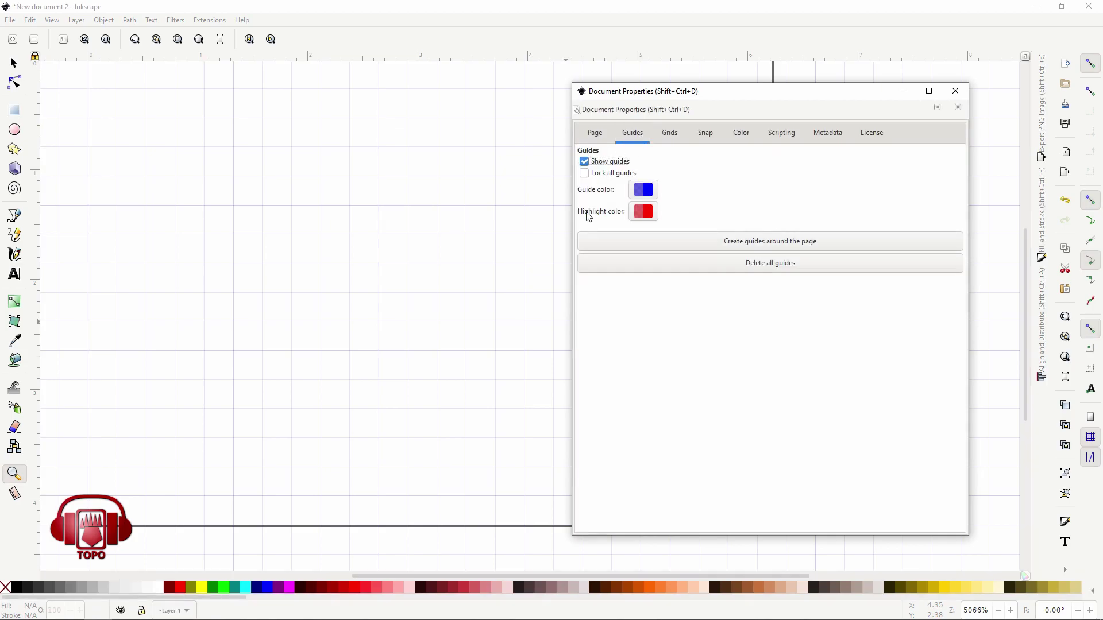
click(669, 133)
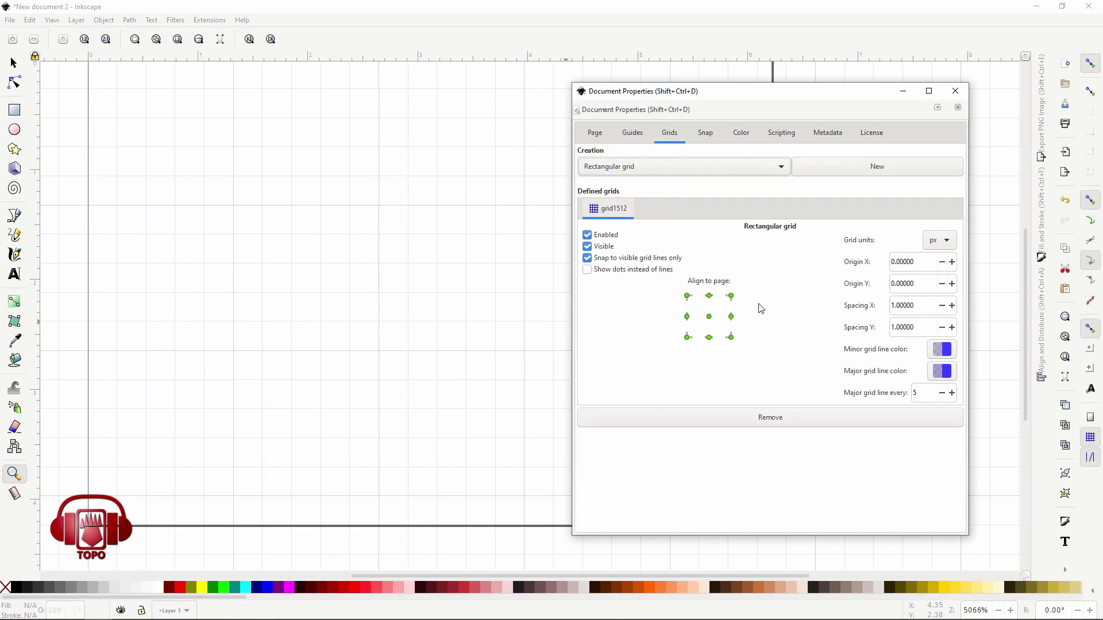
click(709, 317)
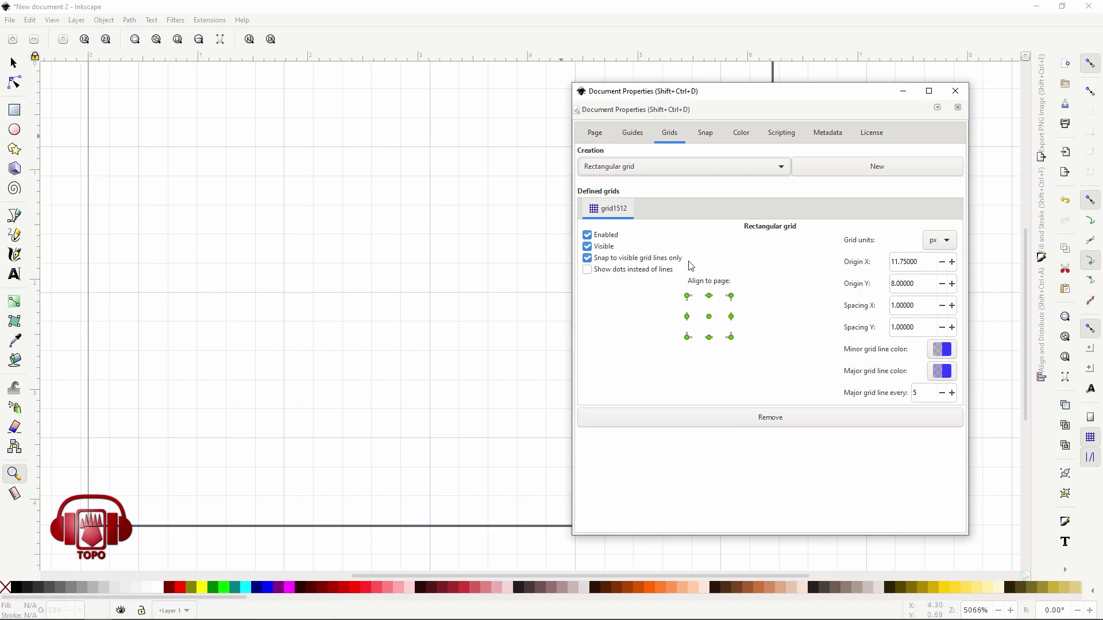
click(688, 296)
scroll(172, 160, up, 2)
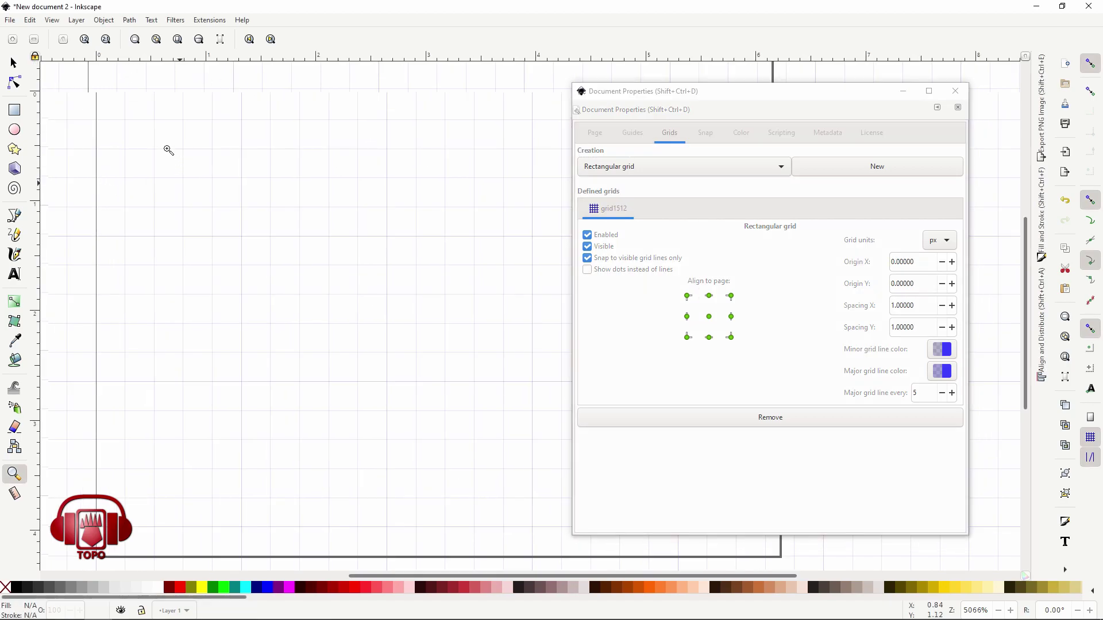
click(688, 337)
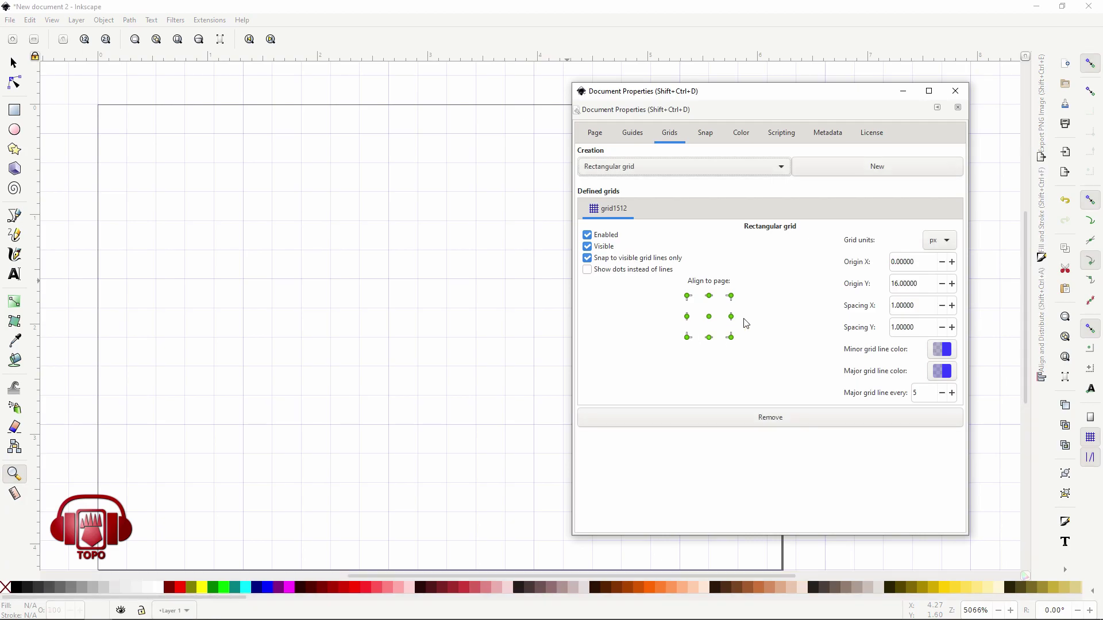
Back on the Page tab, set the page width to 16 px.
click(595, 133)
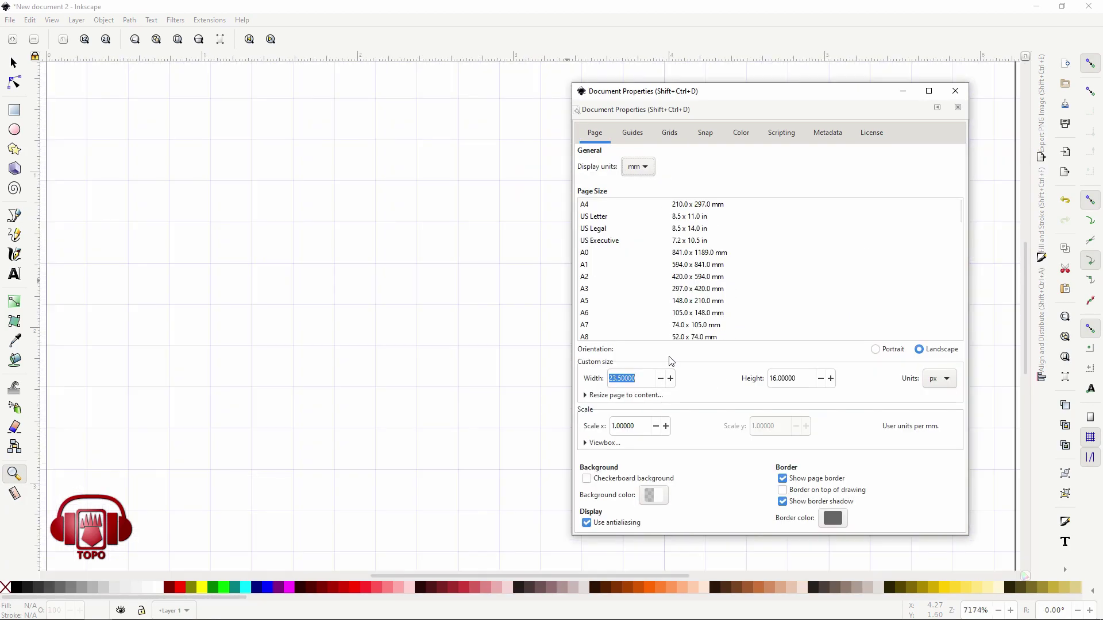
click(638, 166)
click(651, 377)
text(16)
key(Return)
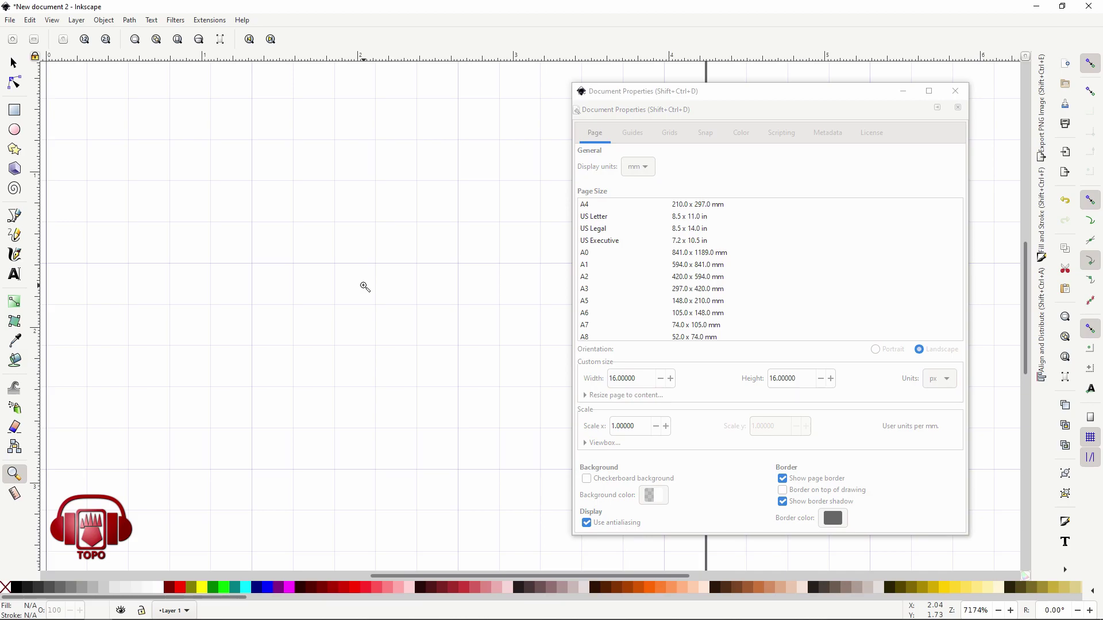
scroll(374, 281, down, 1)
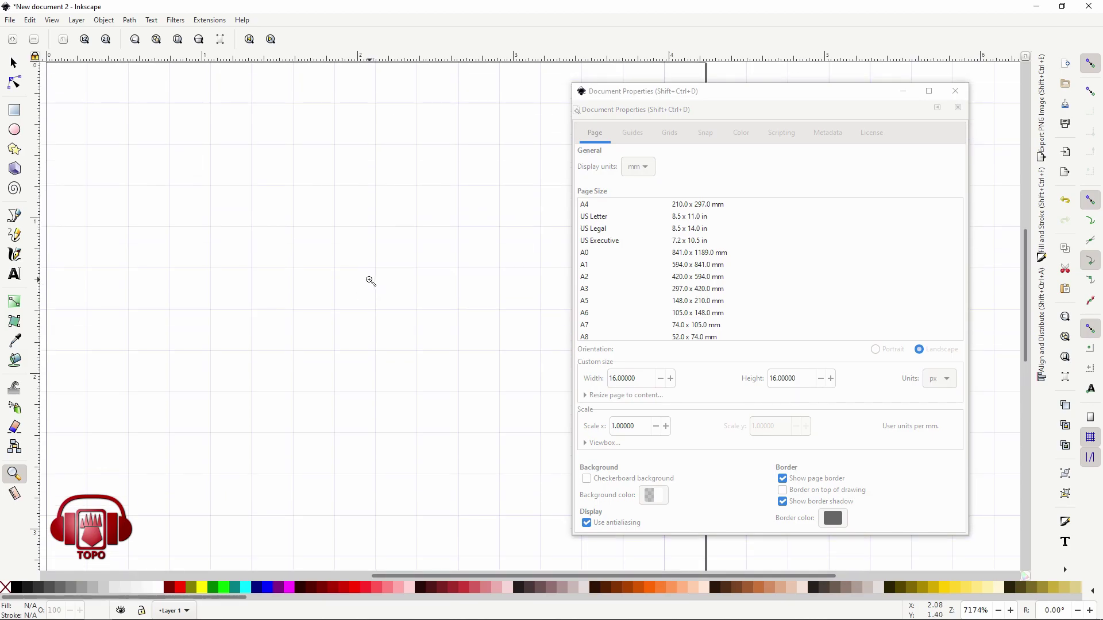
Set the grid's major line colour to red.
click(689, 141)
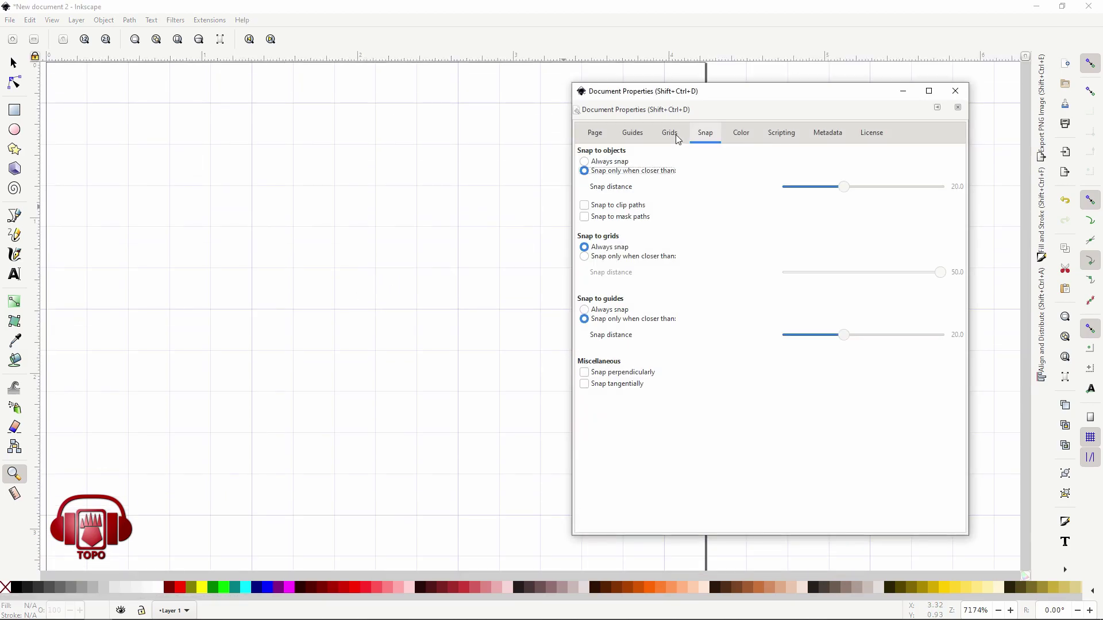
click(670, 135)
scroll(365, 267, down, 2)
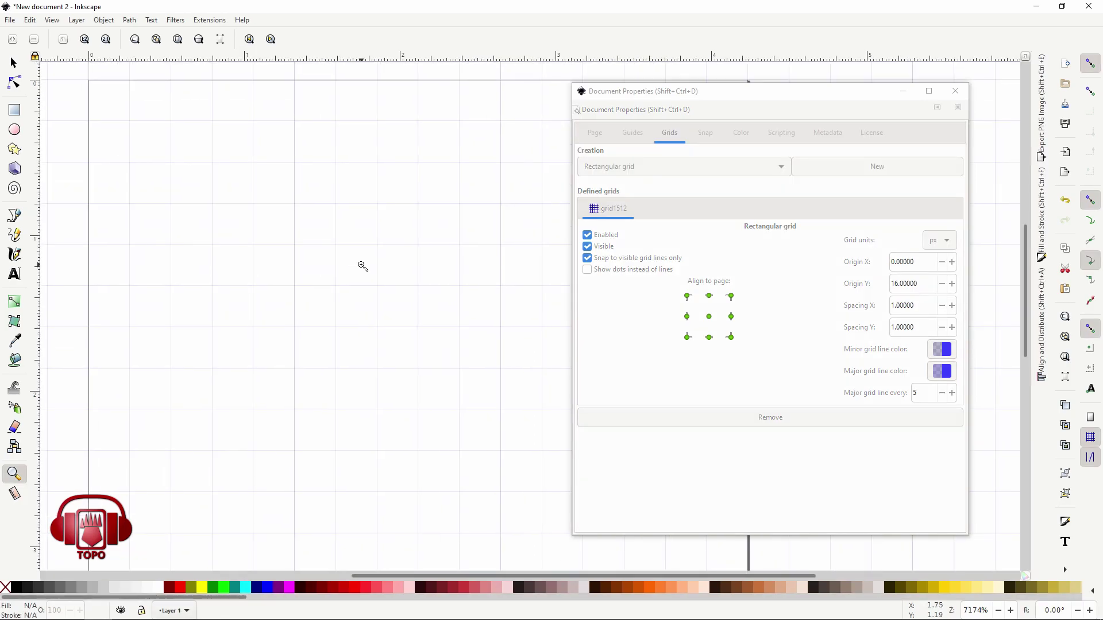
scroll(357, 266, up, 1)
scroll(335, 258, up, 1)
drag(312, 242, 302, 232)
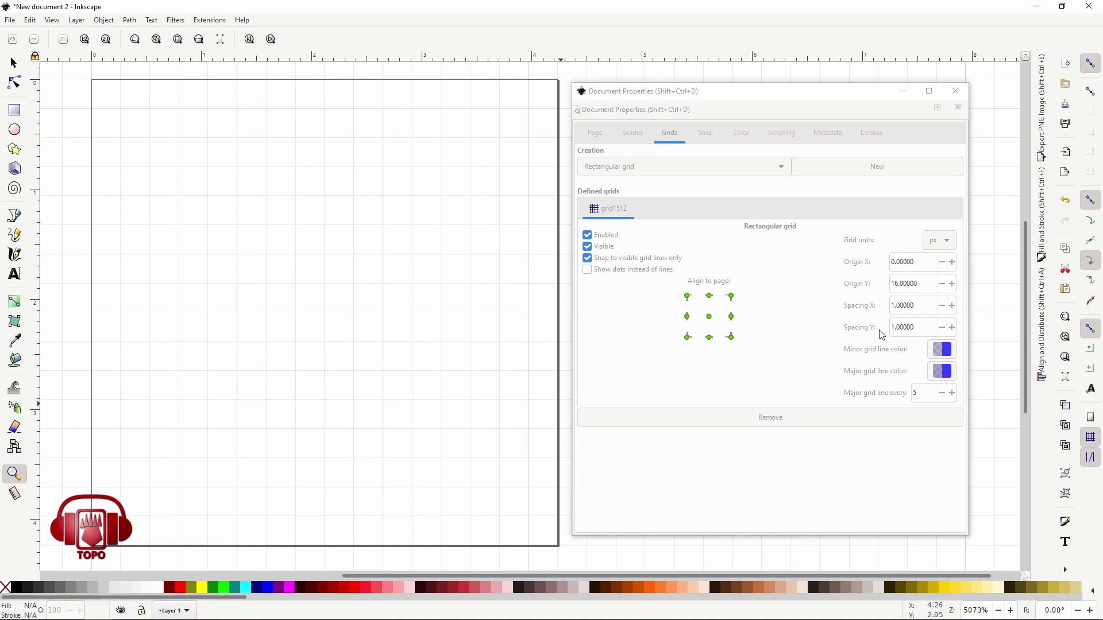
click(876, 349)
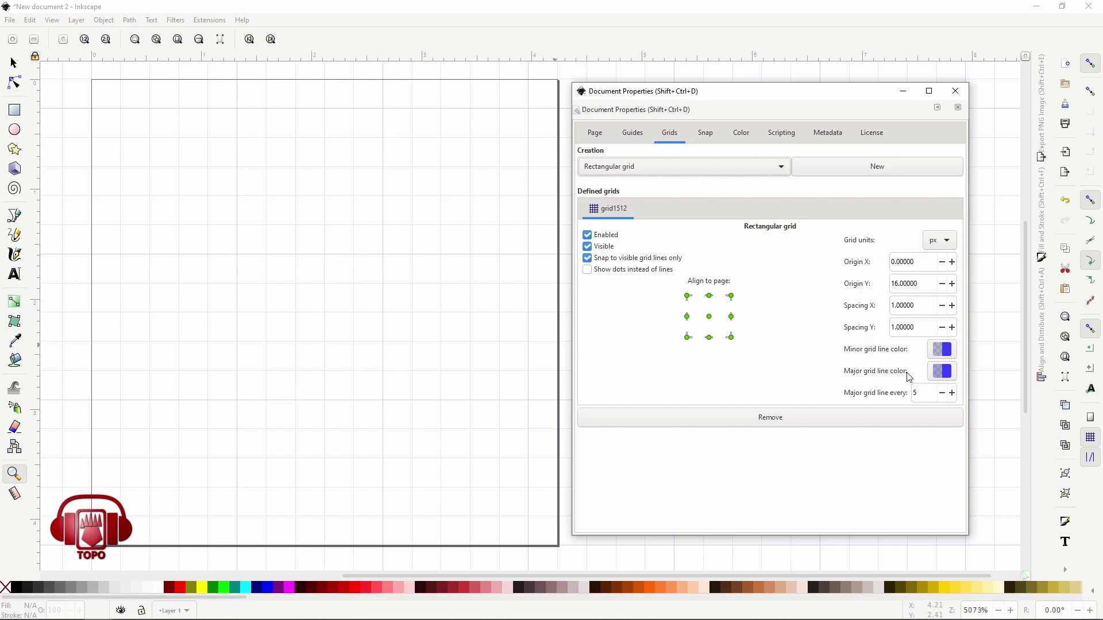
click(938, 371)
drag(568, 294, 590, 303)
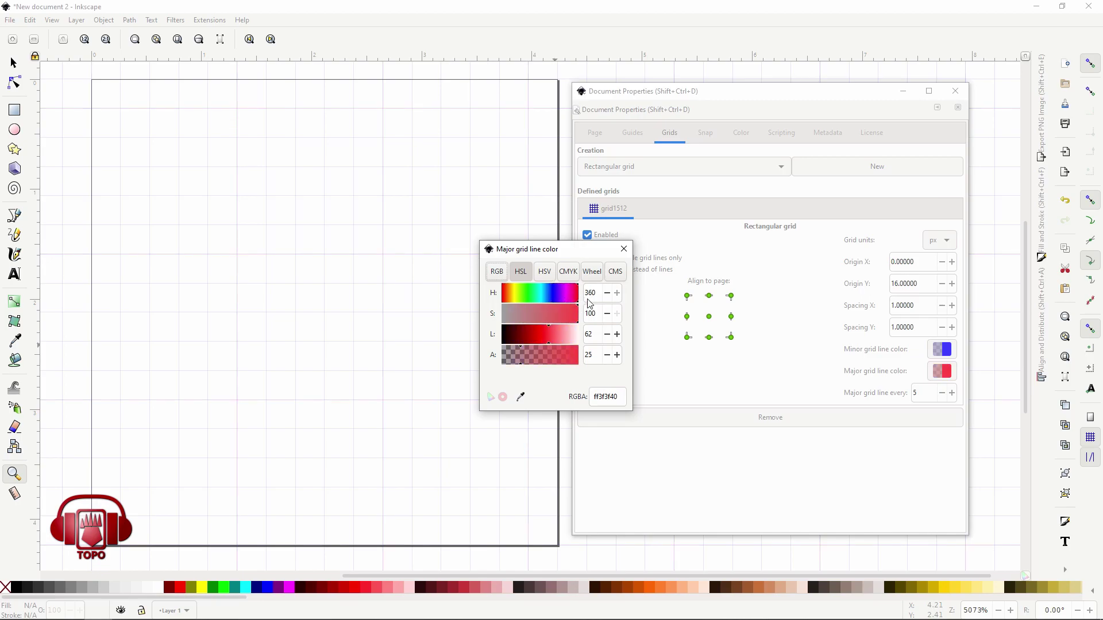
click(623, 248)
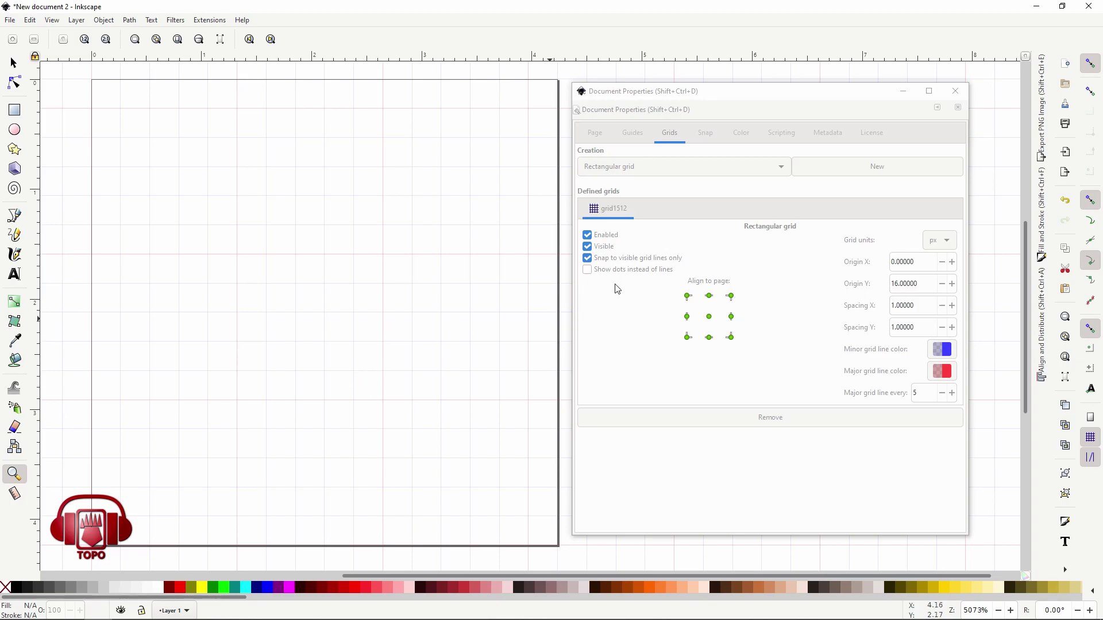
Keep the grid as lines with 1 px spacing and centre its origin at 8, 8.
click(587, 269)
click(587, 270)
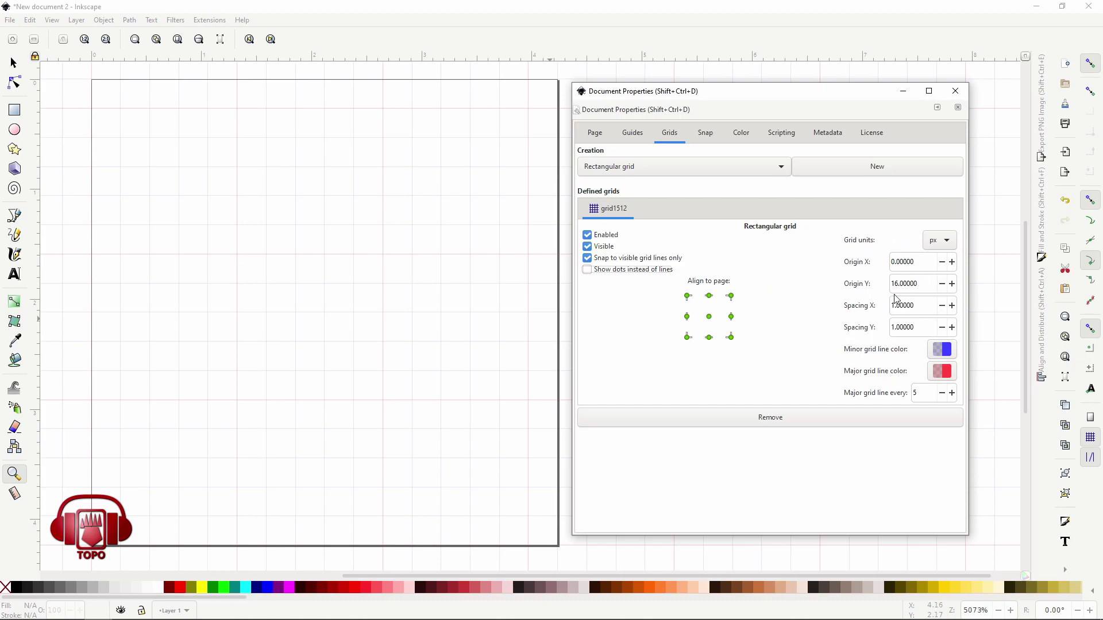
double_click(911, 304)
double_click(926, 327)
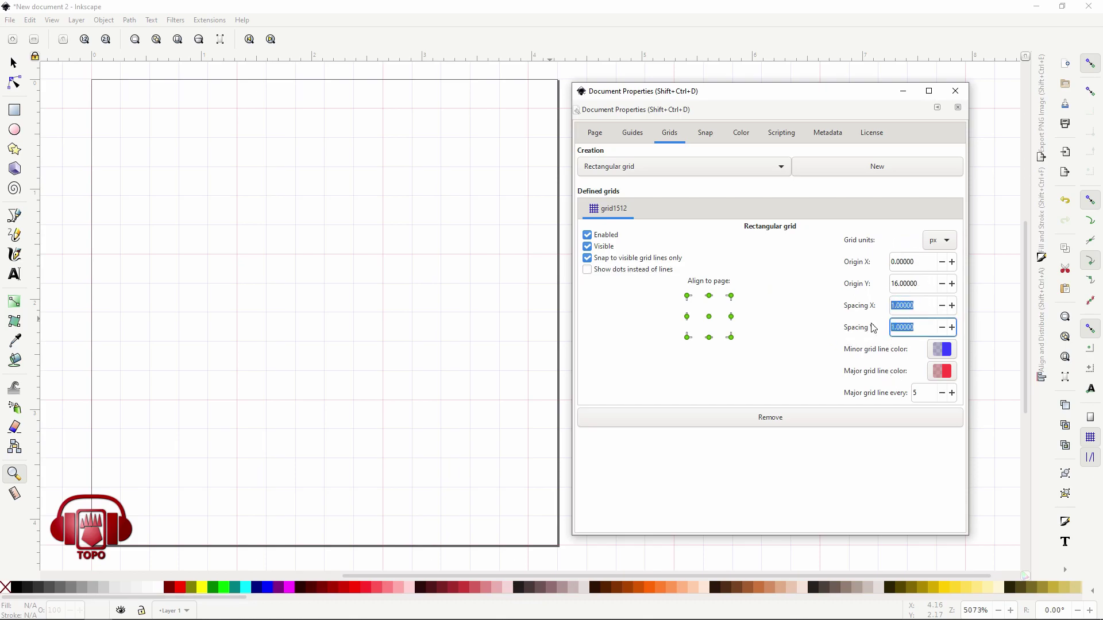
click(709, 316)
click(685, 295)
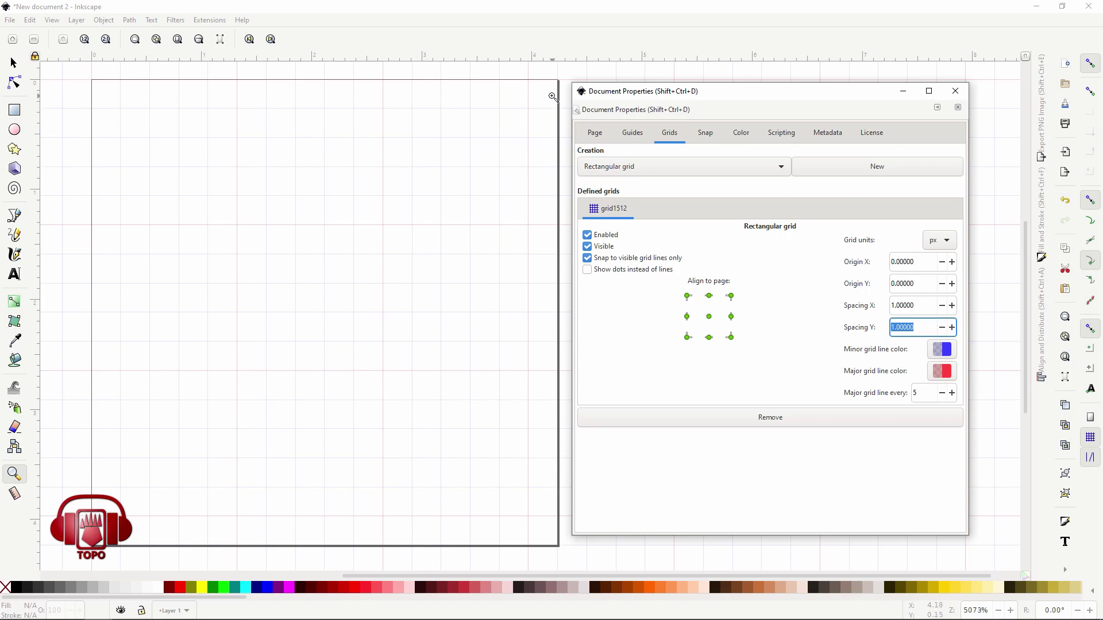
click(708, 317)
click(687, 296)
click(708, 316)
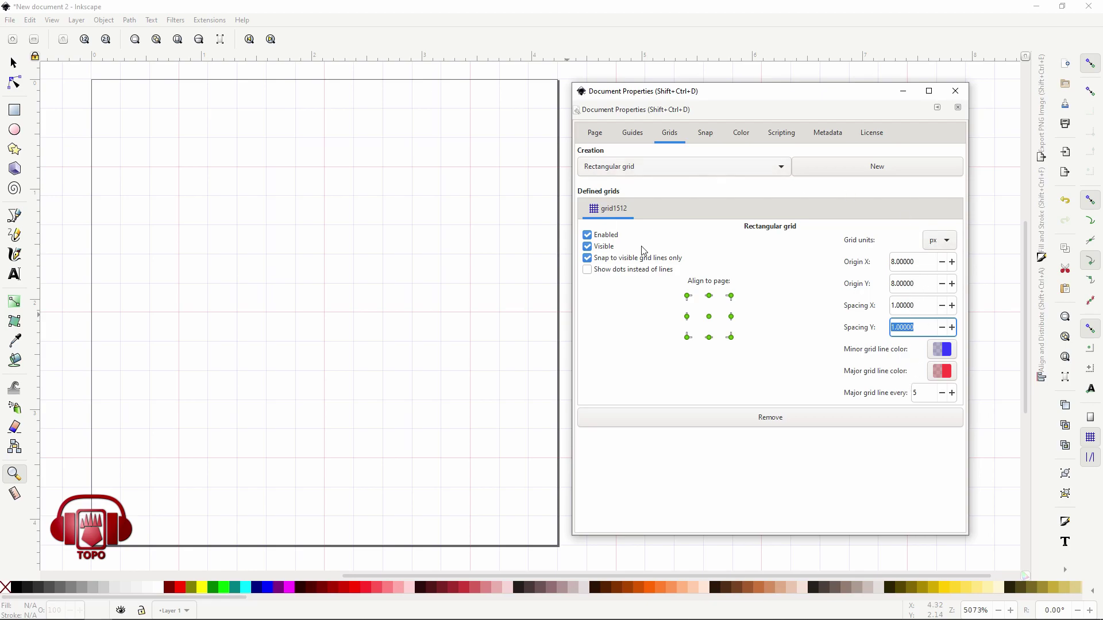
click(711, 133)
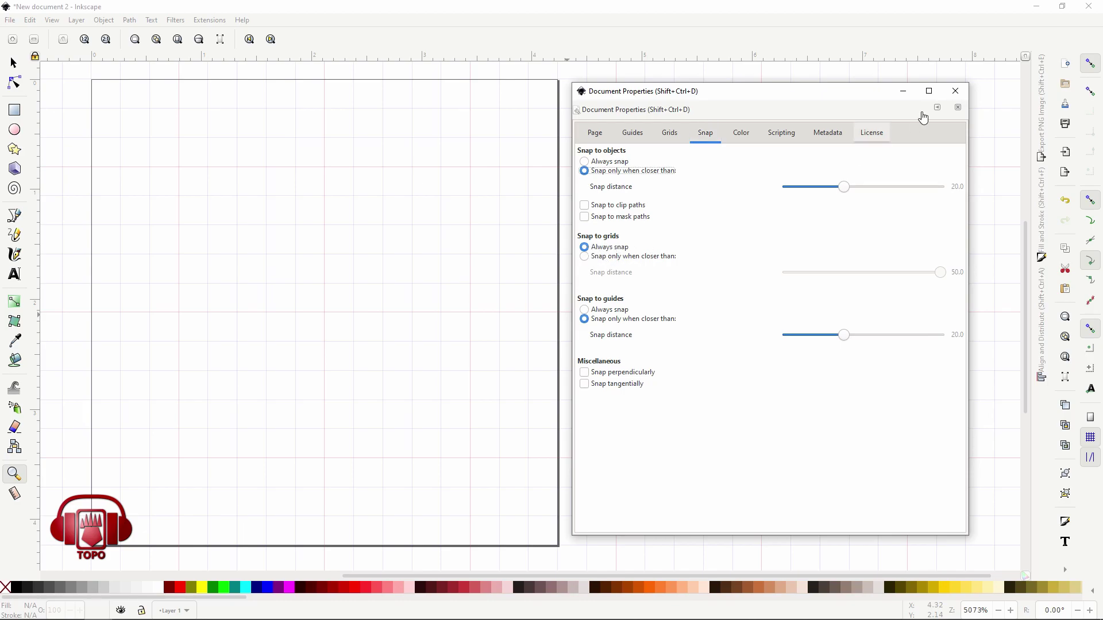
Return to the grid settings and leave the grid shown as lines rather than dots.
click(676, 136)
click(595, 133)
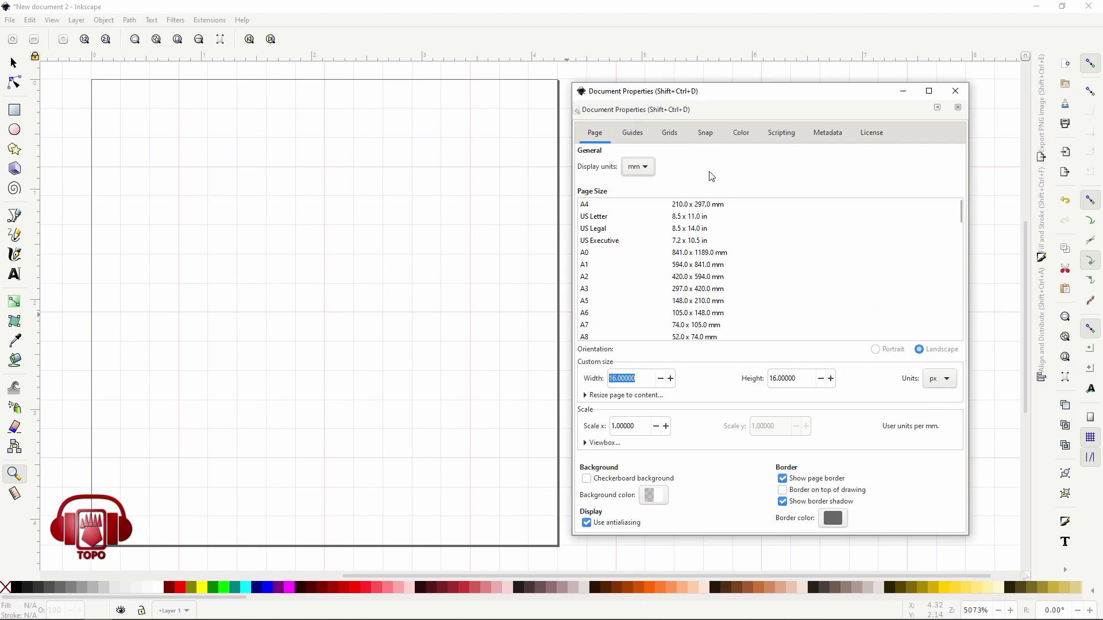
click(669, 132)
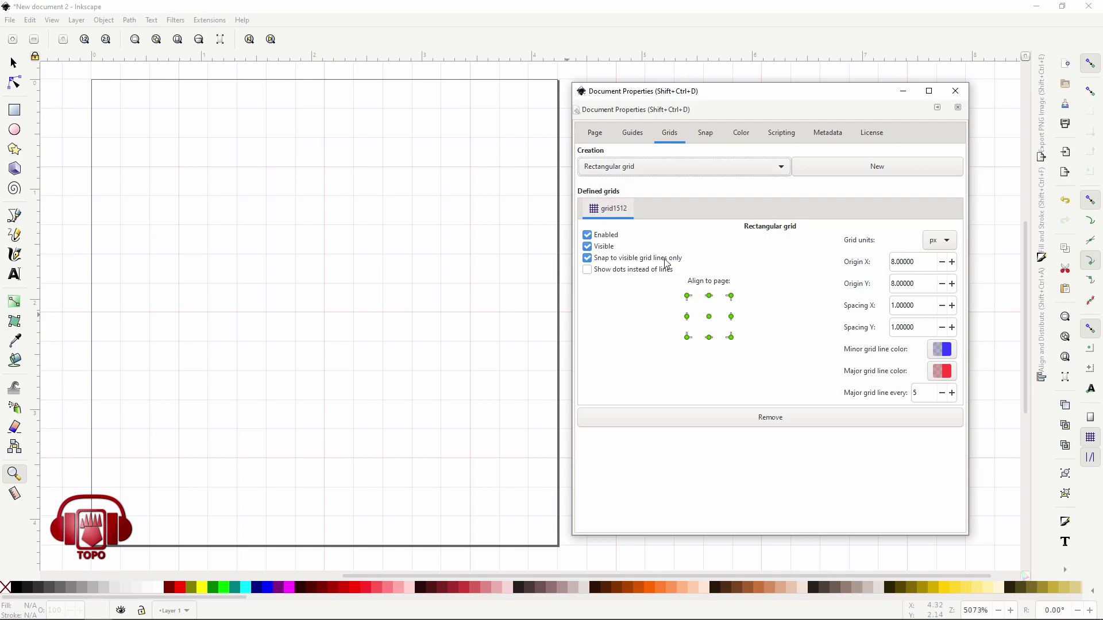
click(588, 270)
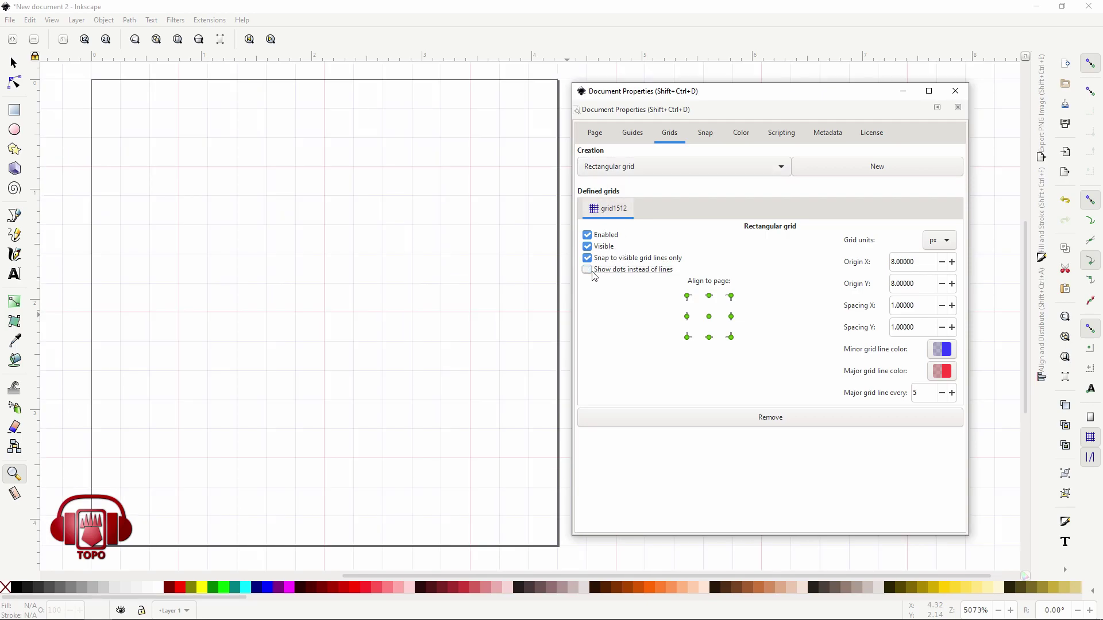
click(588, 270)
click(587, 269)
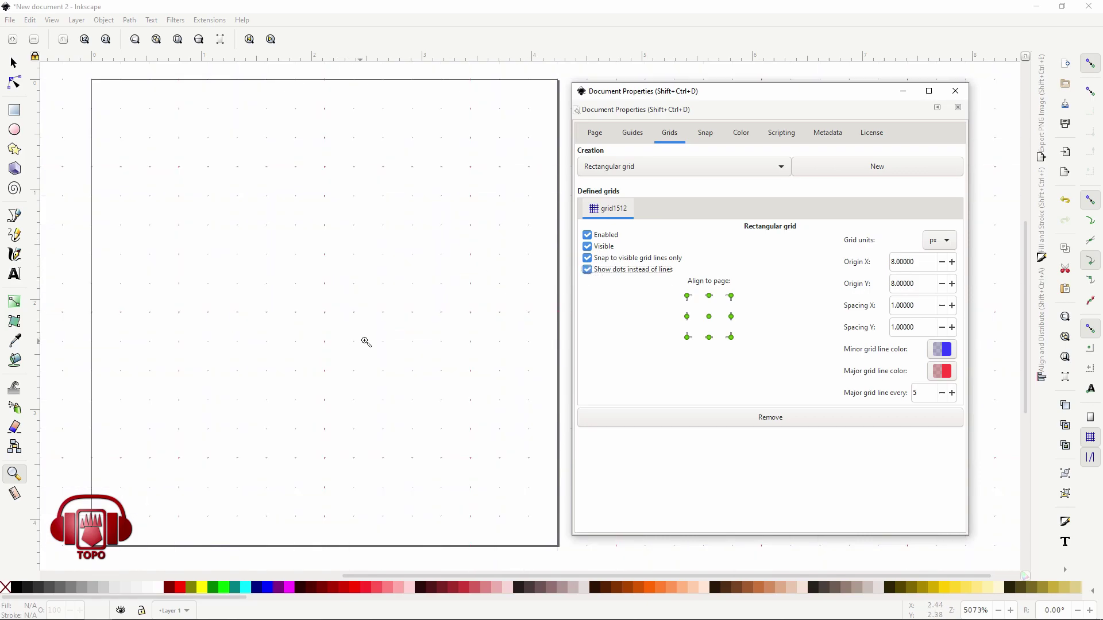
click(591, 270)
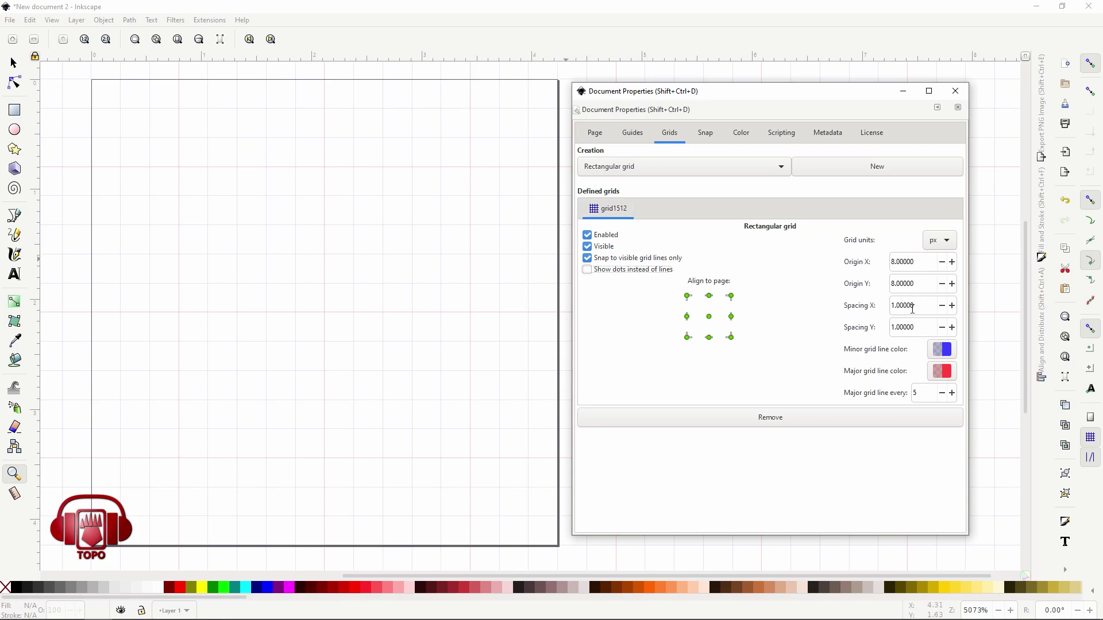
Re-centre the grid origin at 8, 8 and close Document Properties.
double_click(912, 309)
key(Tab)
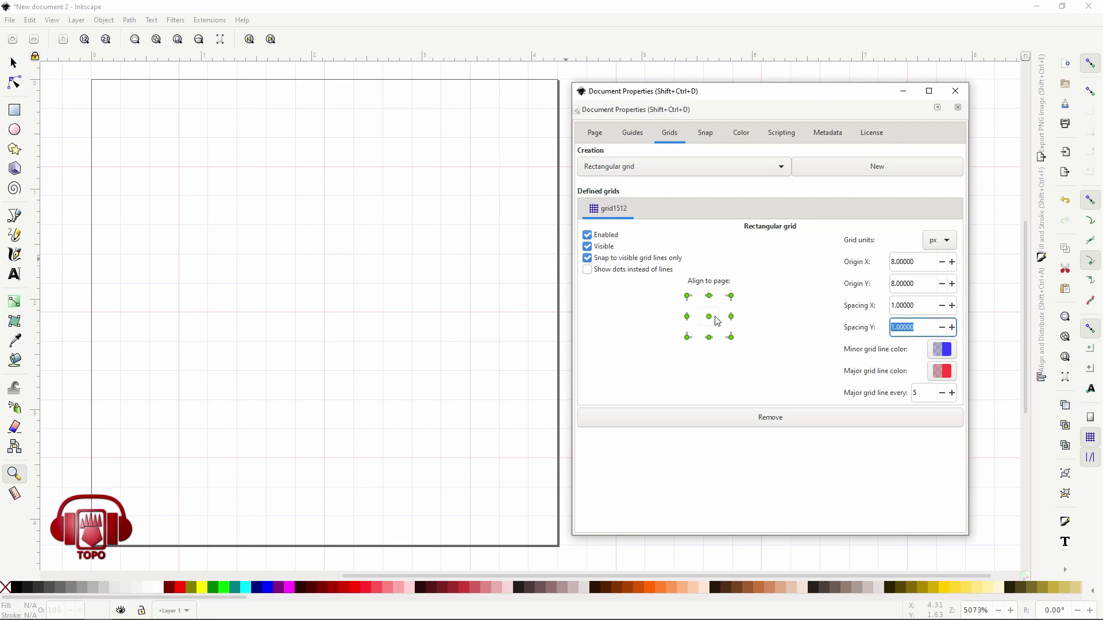
click(687, 296)
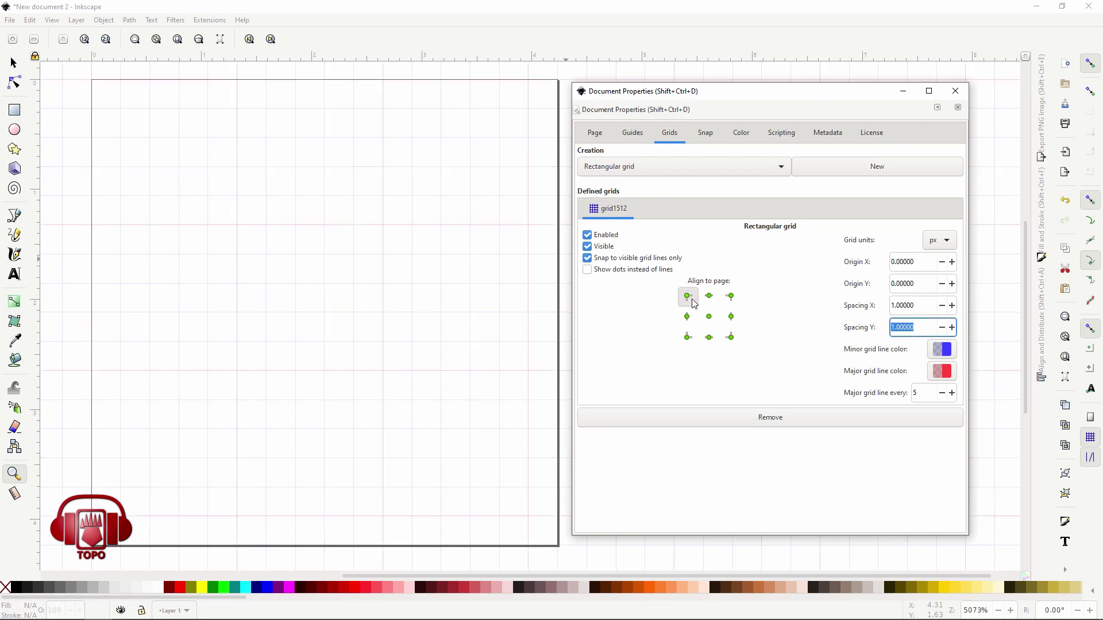
click(709, 316)
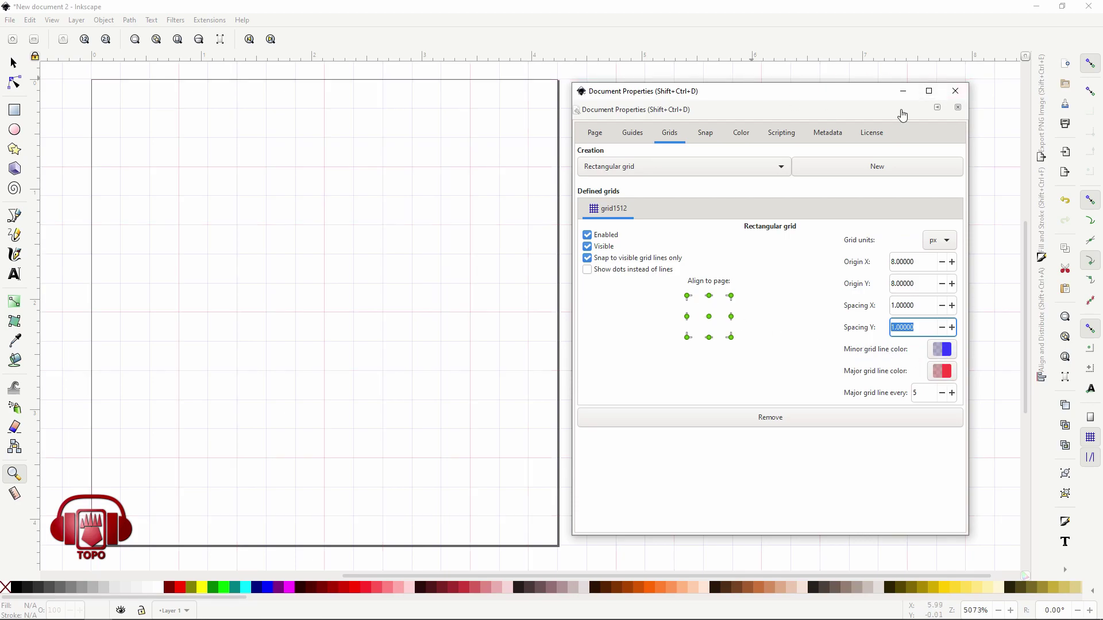
click(955, 91)
drag(390, 286, 473, 276)
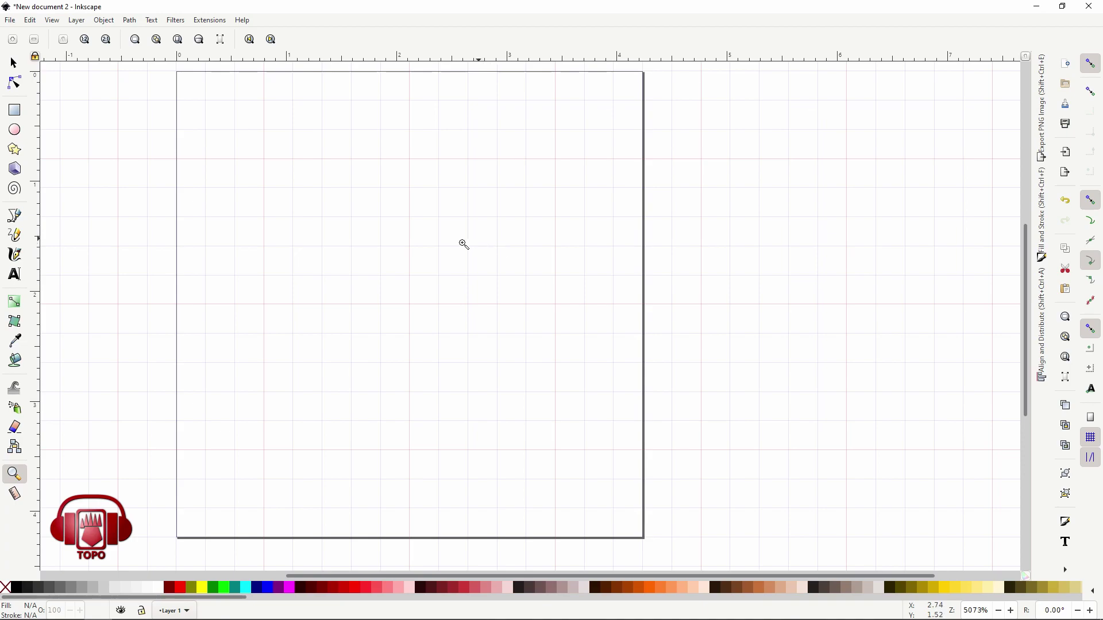
Draw a trial green square snapped to grid intersections and move it around the page.
click(14, 110)
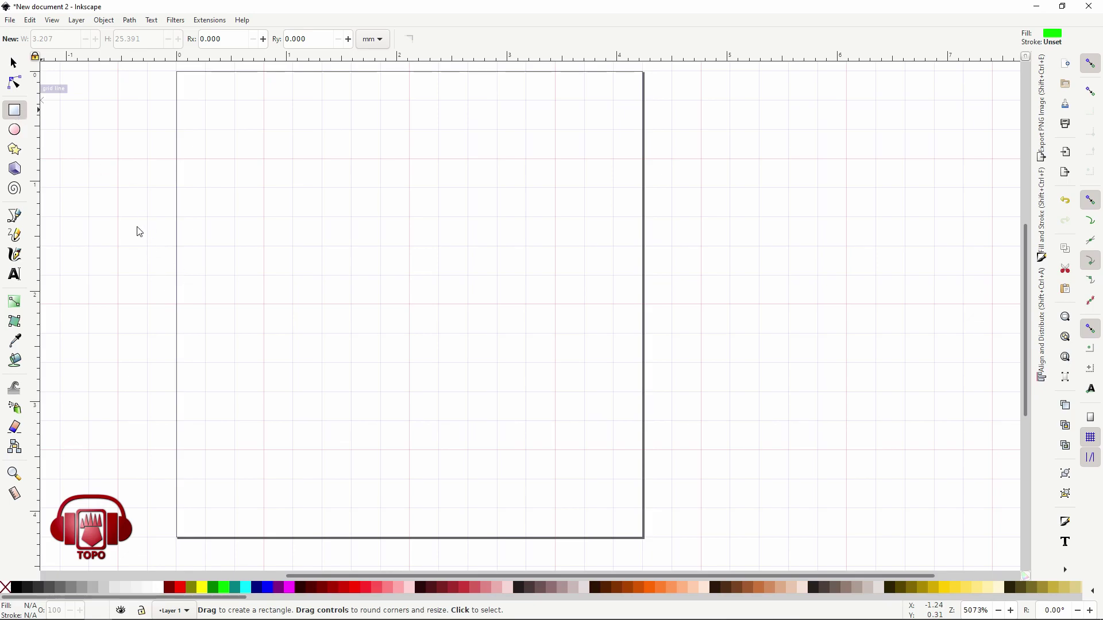
key(ctrl+shift+p)
click(809, 42)
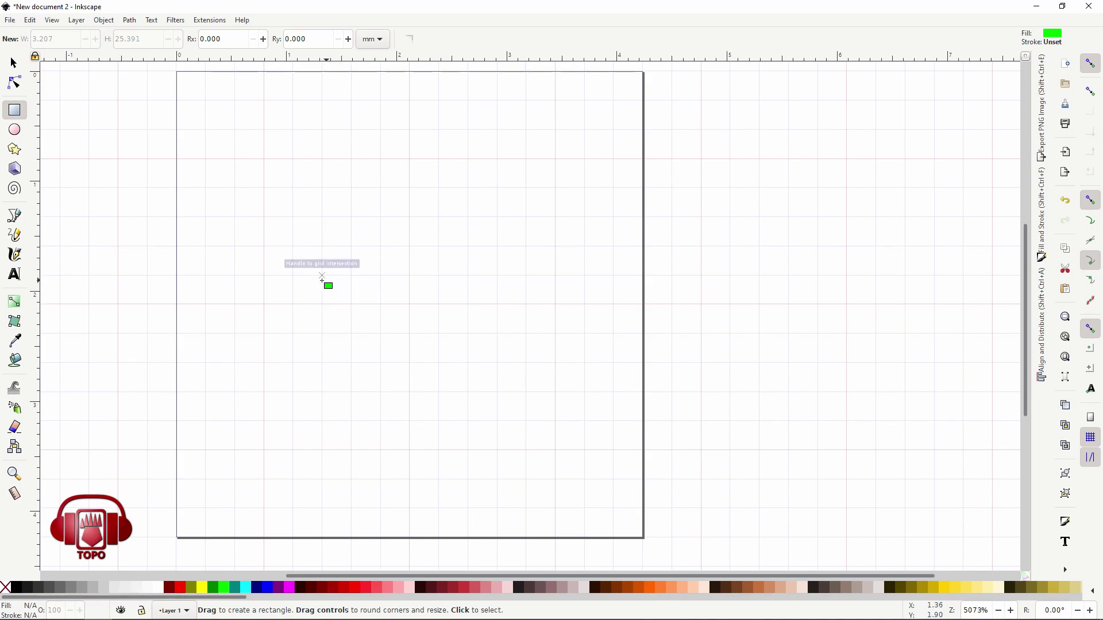
drag(322, 276, 345, 301)
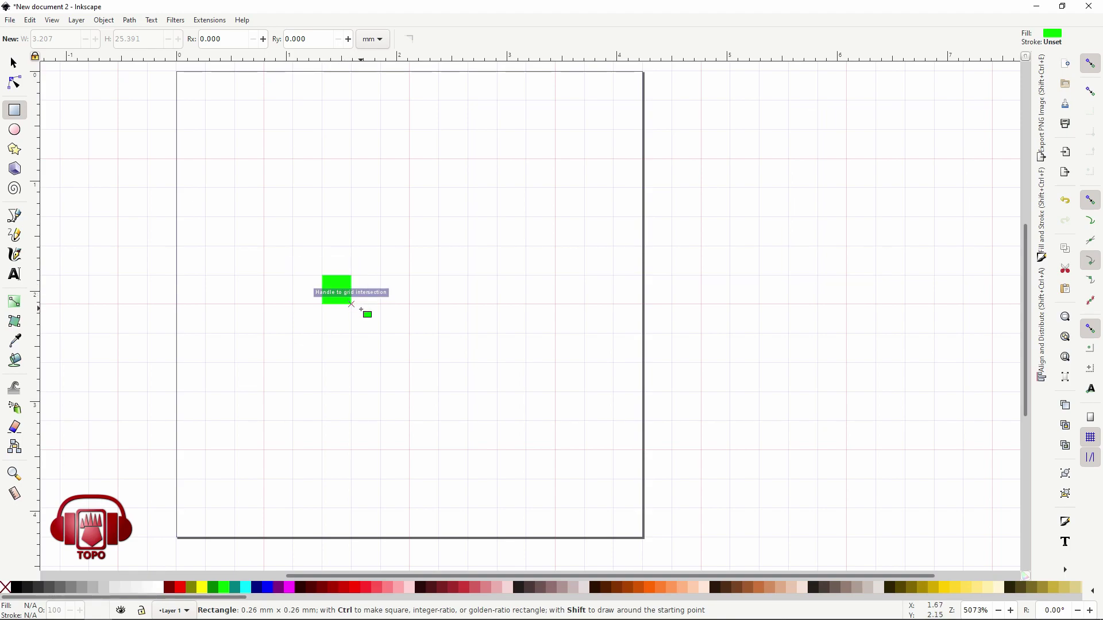
mouse_move(366, 313)
mouse_down()
mouse_move(383, 317)
mouse_move(404, 361)
mouse_move(497, 451)
mouse_move(527, 438)
mouse_move(558, 466)
mouse_move(562, 496)
mouse_up()
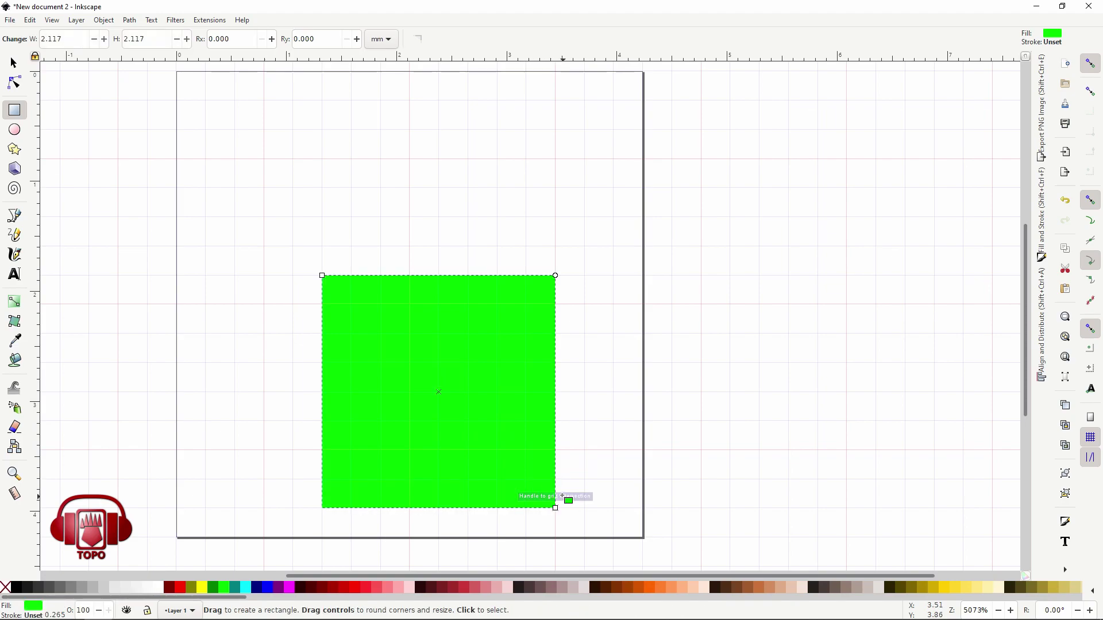
click(16, 64)
mouse_move(469, 415)
mouse_down()
mouse_move(530, 431)
mouse_move(380, 383)
mouse_move(359, 355)
mouse_move(397, 363)
mouse_move(350, 364)
mouse_move(502, 382)
mouse_move(447, 430)
mouse_move(367, 362)
mouse_up()
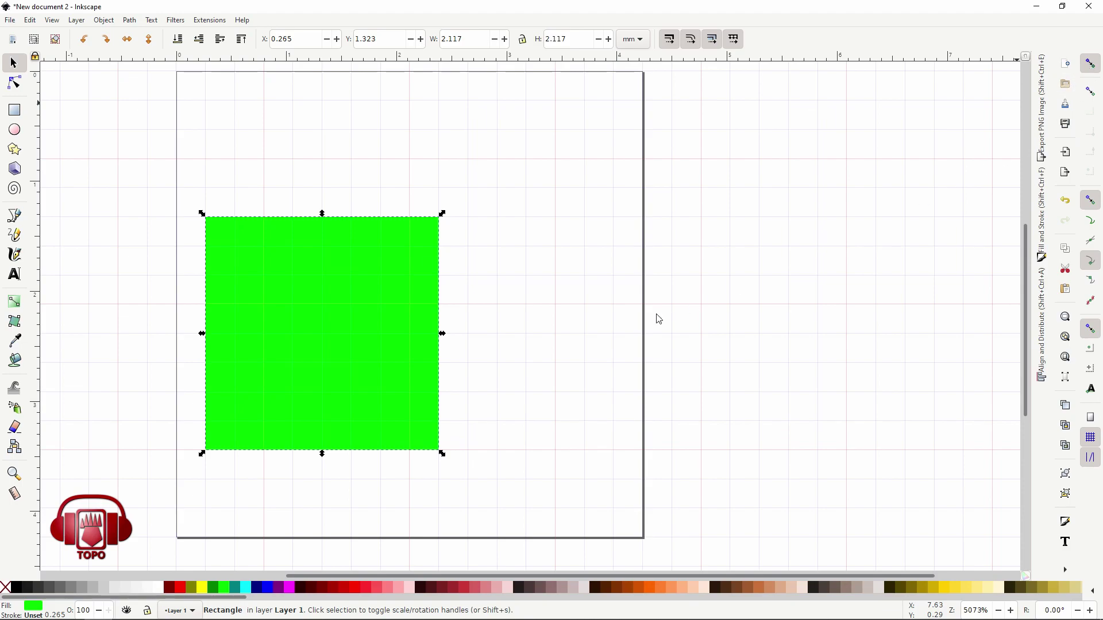
mouse_move(401, 312)
mouse_down()
mouse_move(425, 305)
mouse_move(443, 322)
mouse_move(394, 356)
mouse_move(467, 345)
mouse_up()
Add a smaller green rectangle, snap the two together, then delete both.
key(r)
drag(563, 278, 679, 379)
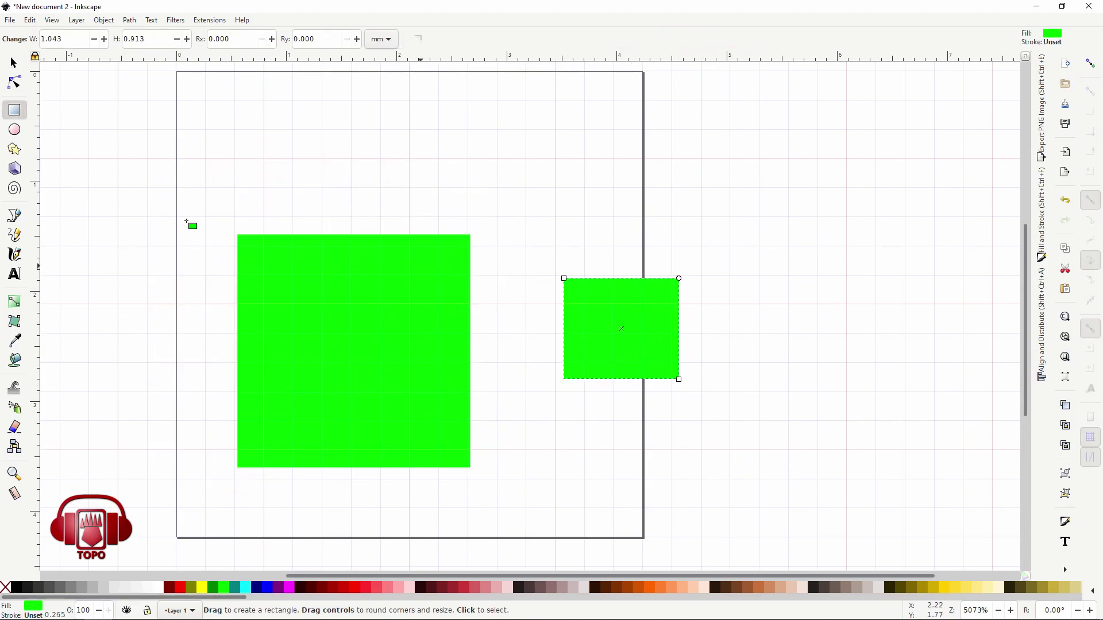
click(14, 63)
drag(596, 333, 554, 307)
mouse_move(459, 292)
mouse_down()
mouse_move(521, 323)
mouse_move(498, 299)
mouse_up()
mouse_move(366, 315)
mouse_down()
mouse_move(241, 179)
mouse_move(303, 218)
mouse_up()
drag(666, 107, 195, 460)
key(Delete)
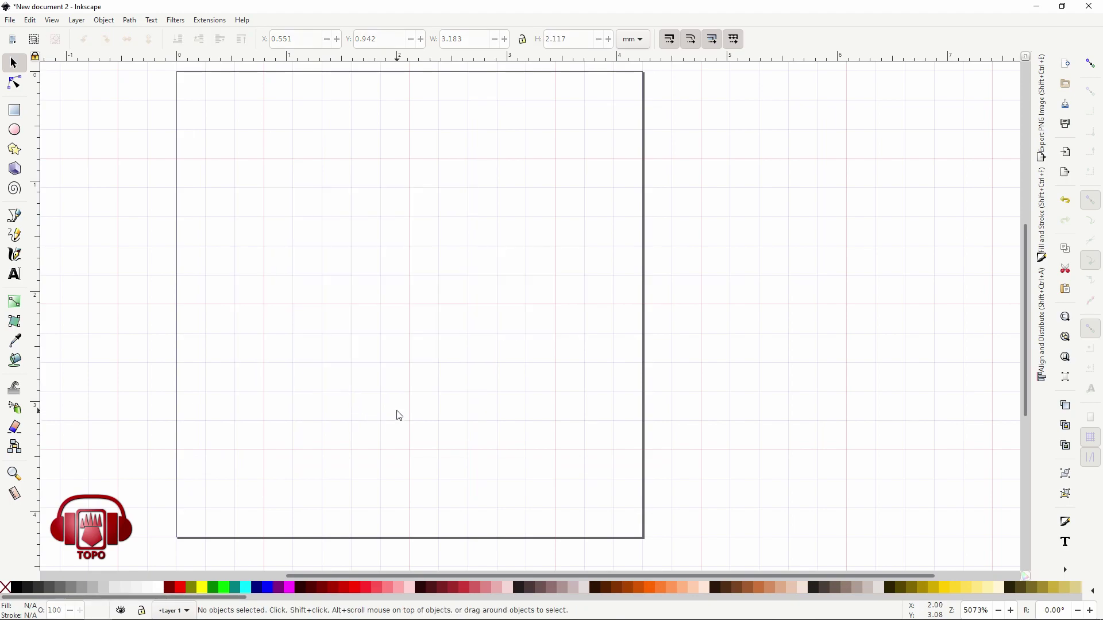
Turn on snapping, draw a one-pixel green square and convert it to a path.
click(1090, 63)
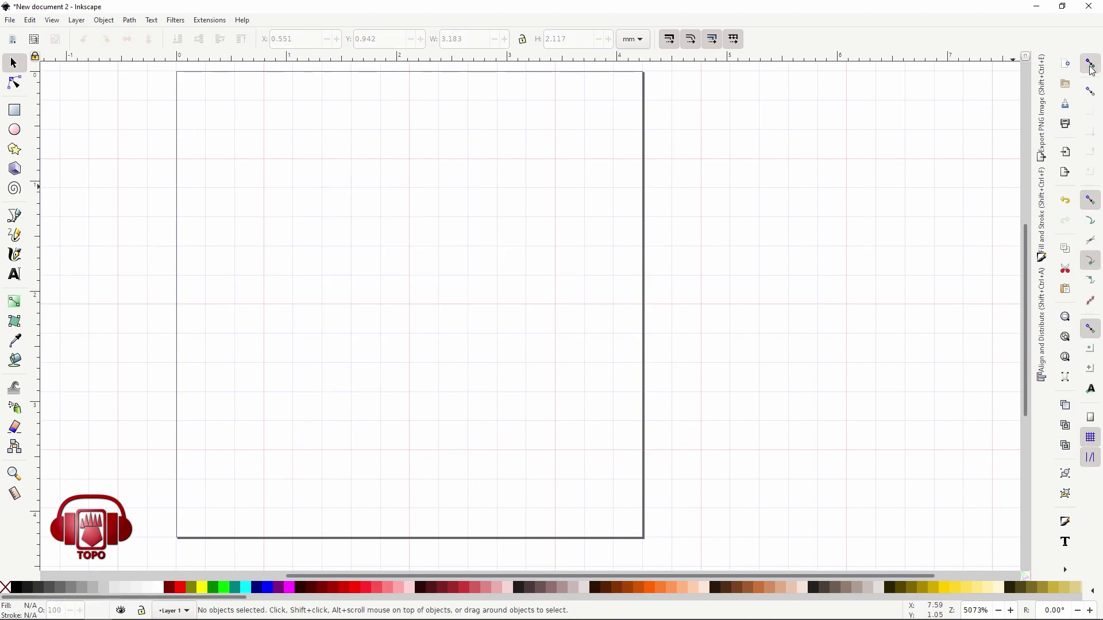
click(14, 109)
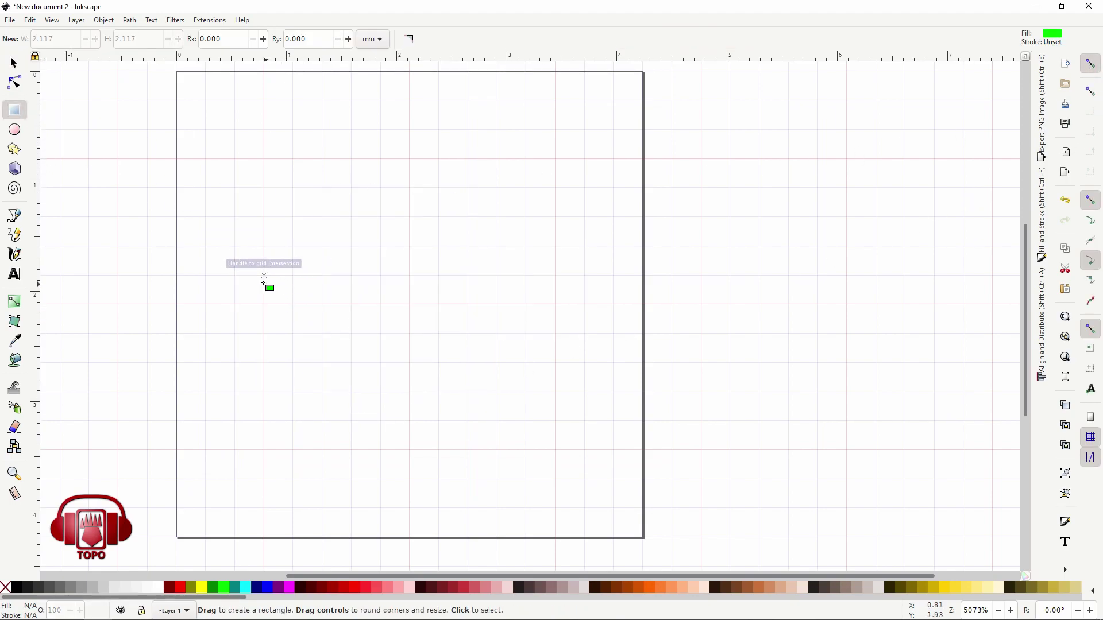
drag(264, 276, 293, 304)
key(s)
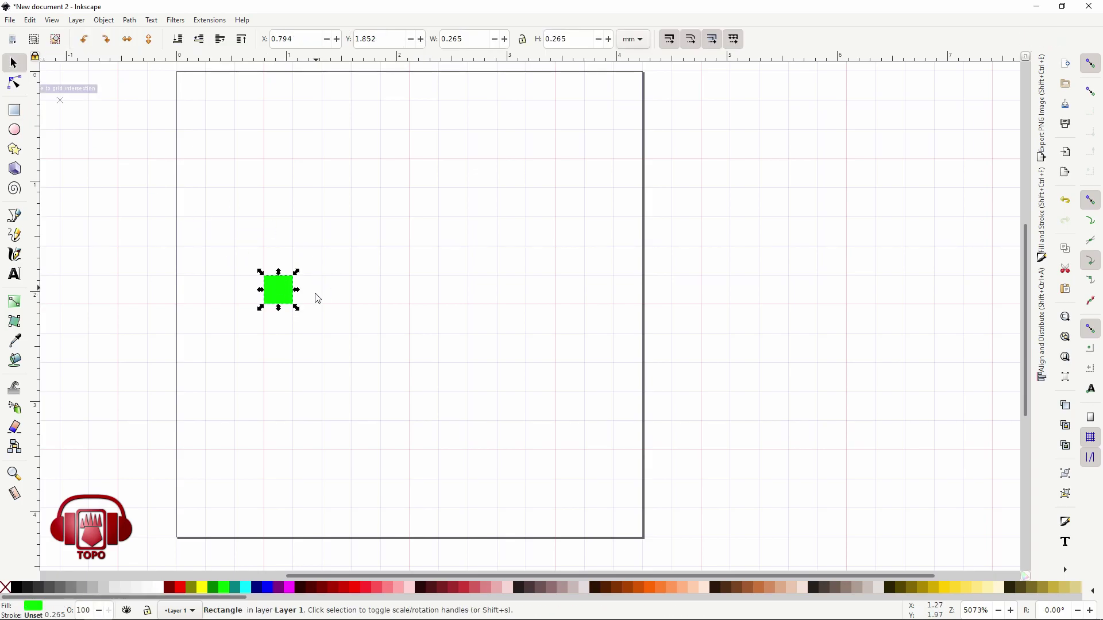
click(129, 21)
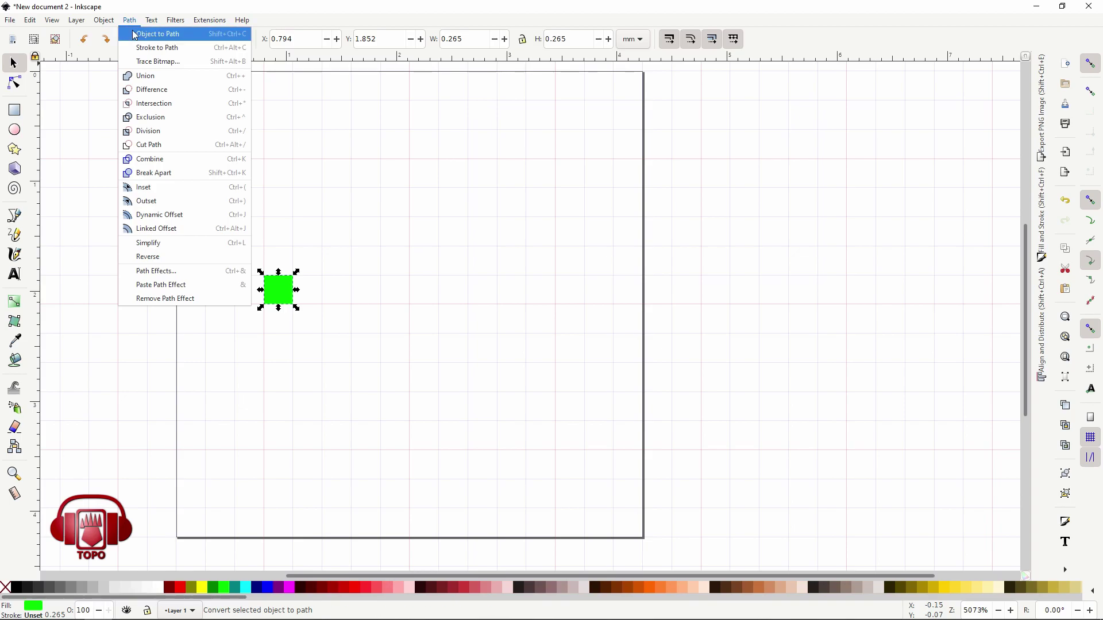
click(136, 34)
mouse_move(279, 294)
mouse_down()
mouse_move(352, 533)
mouse_move(410, 534)
mouse_up()
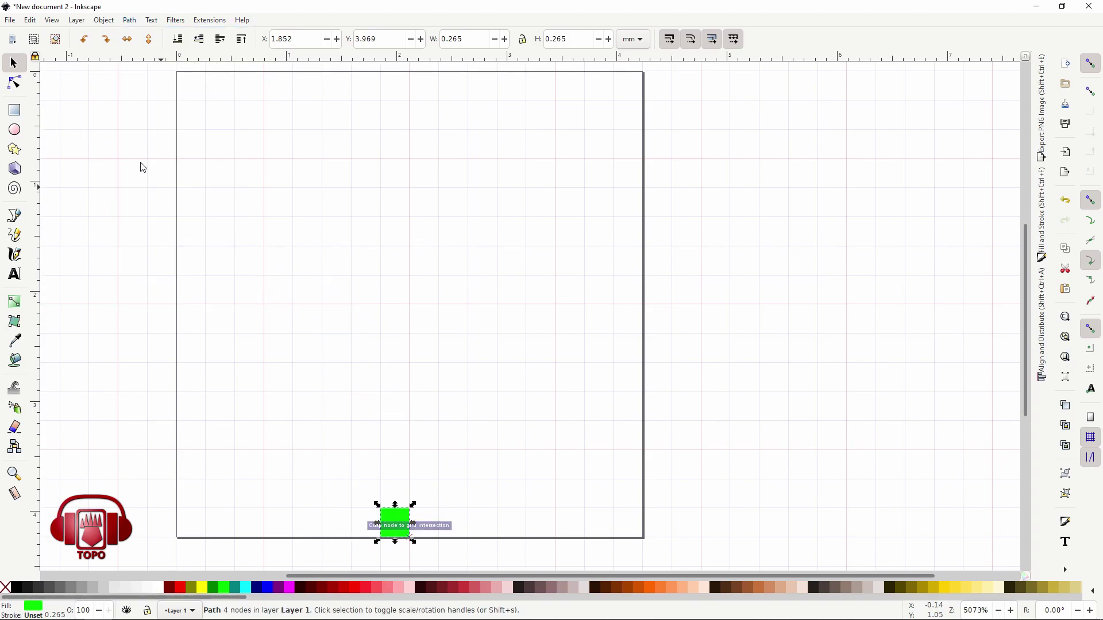
Try black and grey fills, restore green, and move the square beside the page's upper right.
click(16, 587)
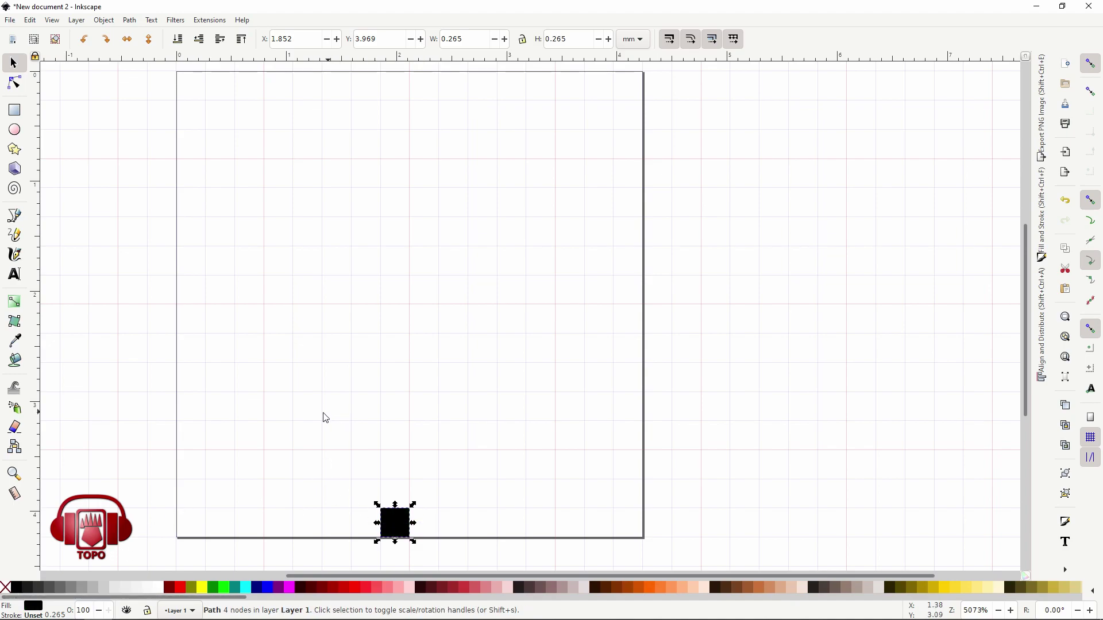
click(44, 590)
click(86, 587)
click(144, 587)
click(193, 587)
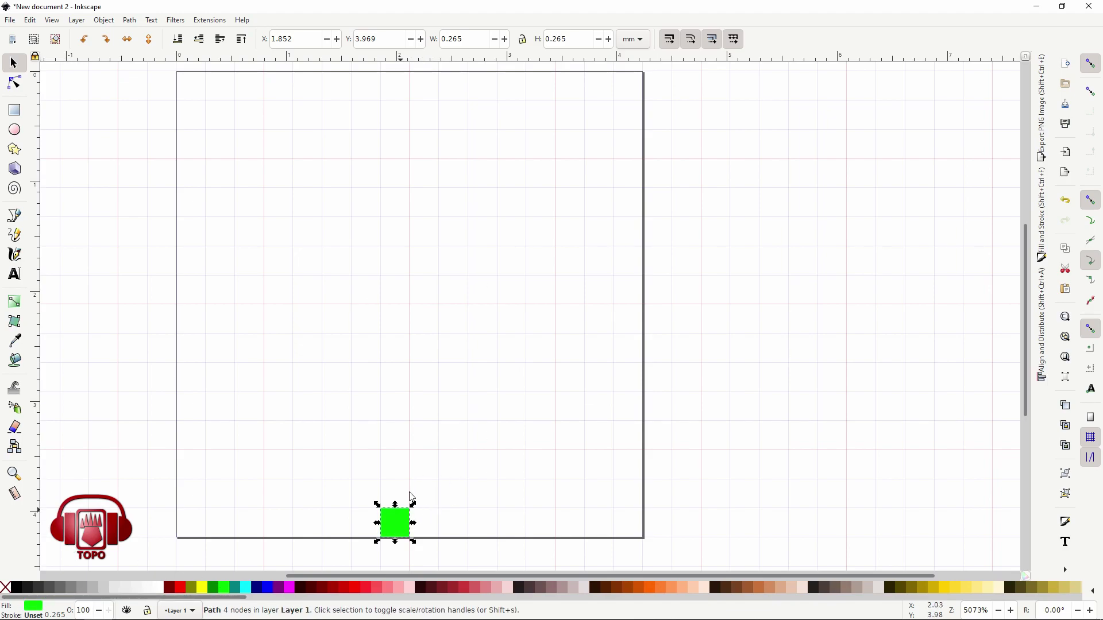
mouse_move(420, 510)
mouse_down()
mouse_move(158, 162)
mouse_move(450, 519)
mouse_move(214, 110)
mouse_move(214, 502)
mouse_move(646, 534)
mouse_move(640, 74)
mouse_move(280, 88)
mouse_move(412, 333)
mouse_move(812, 160)
mouse_move(757, 186)
mouse_up()
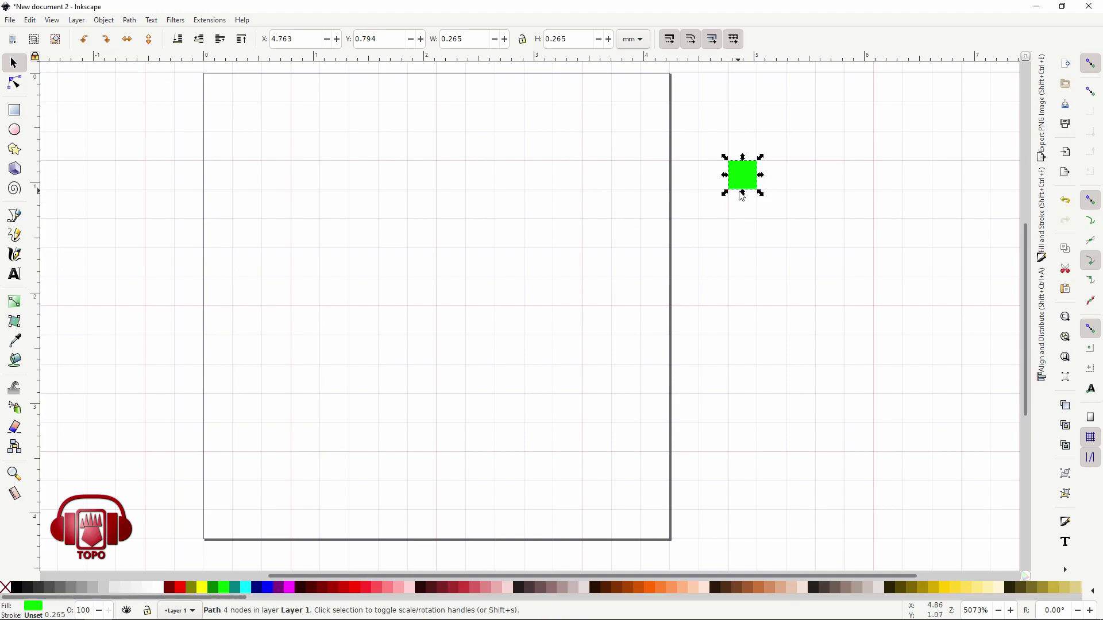
Duplicate the square into a column of green, red, black, unfilled and blue squares.
key(ctrl+d)
drag(735, 174, 736, 204)
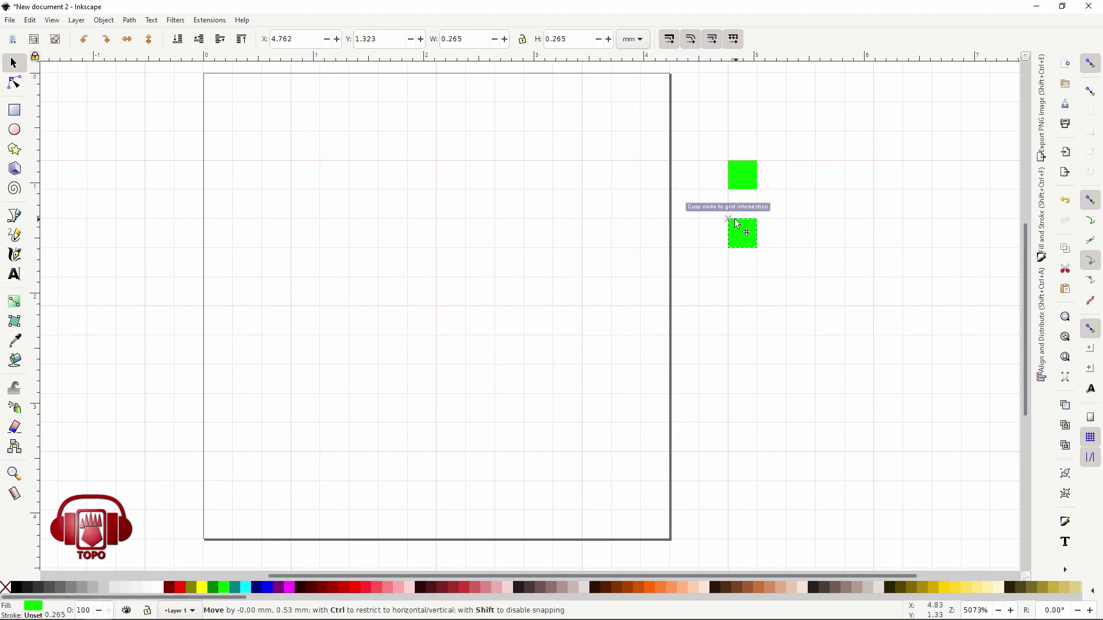
click(359, 587)
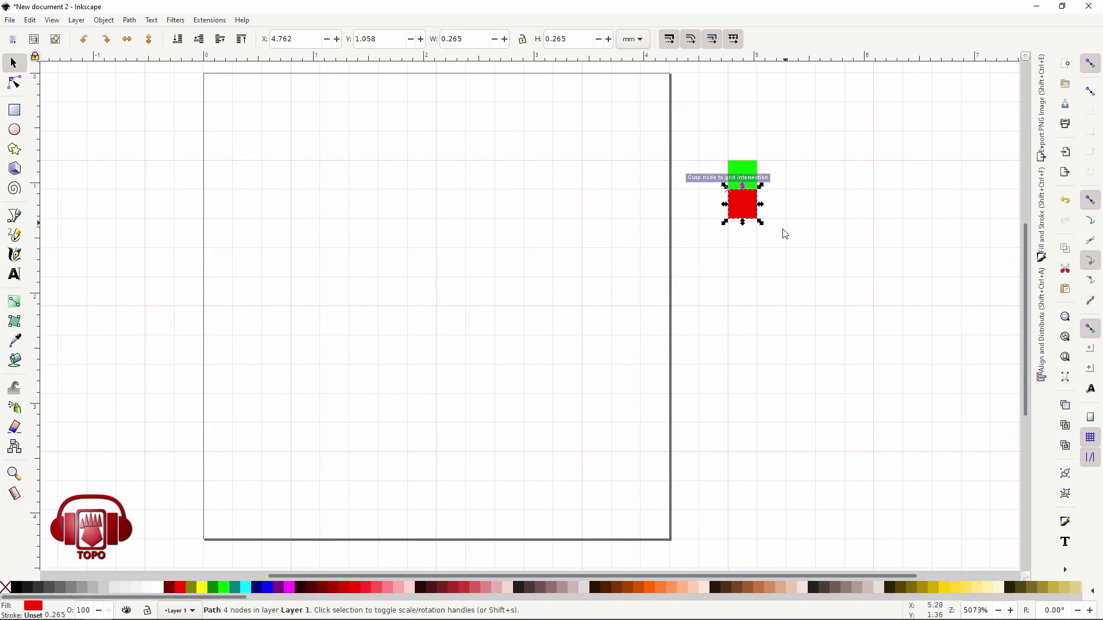
key(ctrl+d)
drag(743, 204, 743, 233)
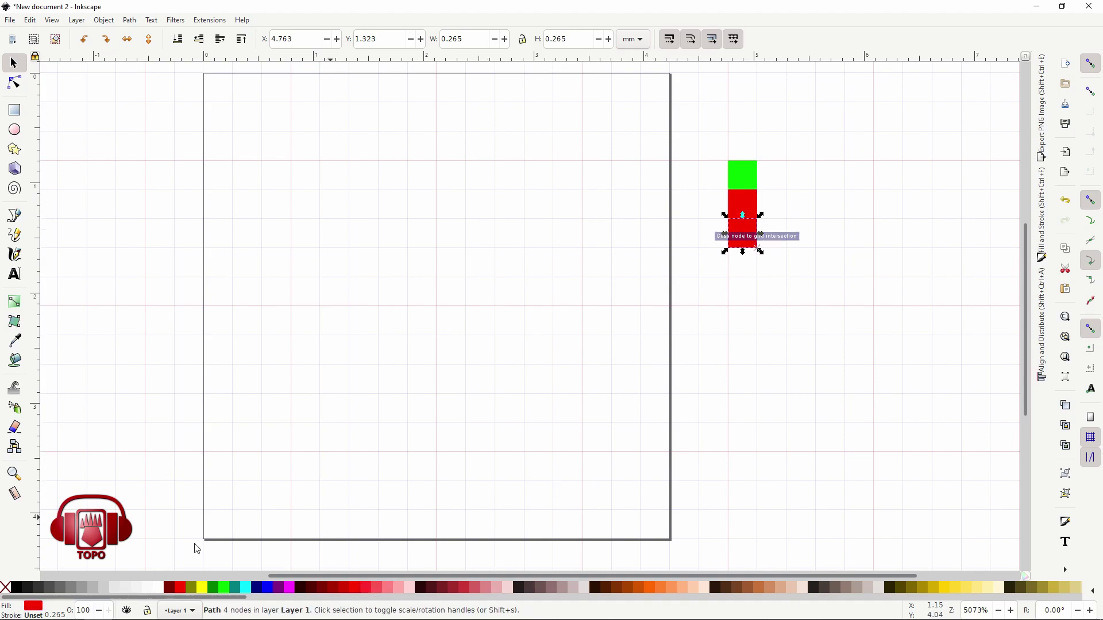
click(16, 588)
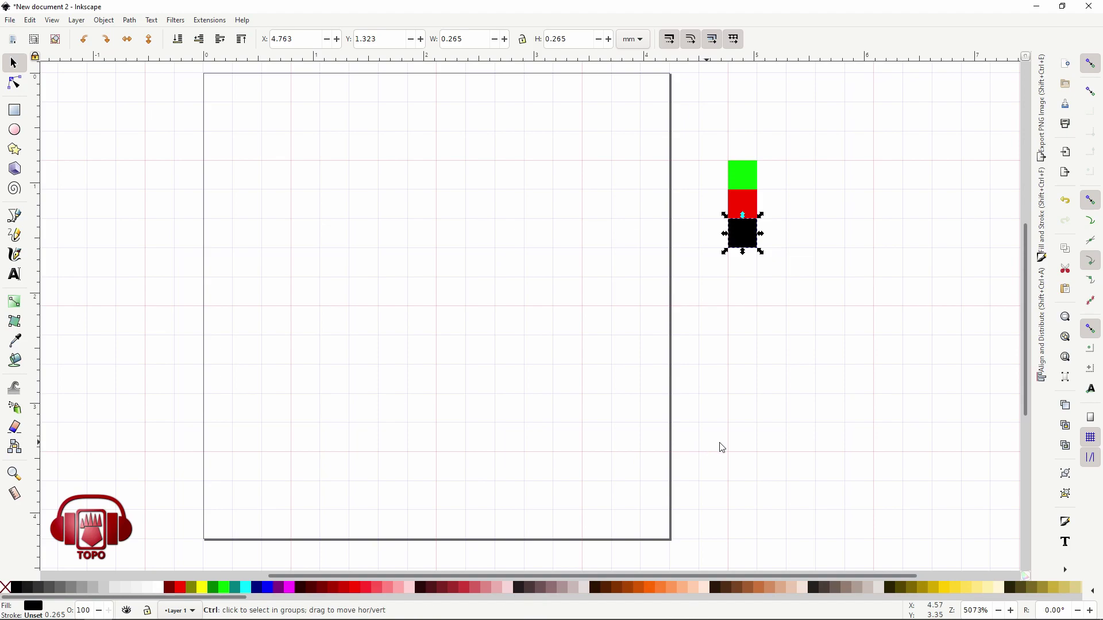
drag(740, 230, 754, 266)
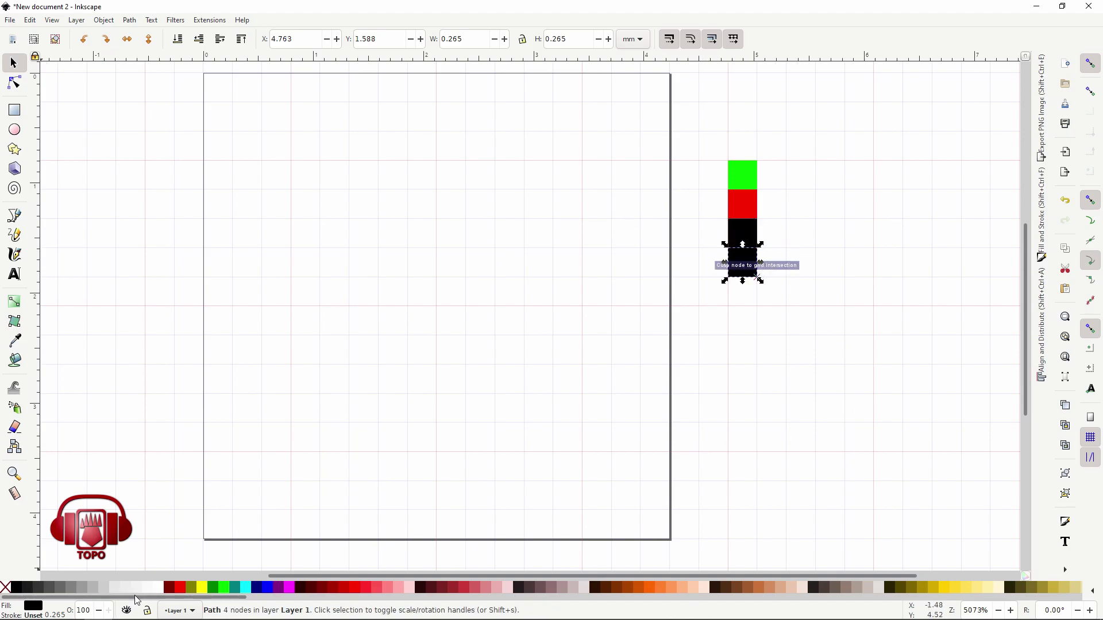
click(4, 587)
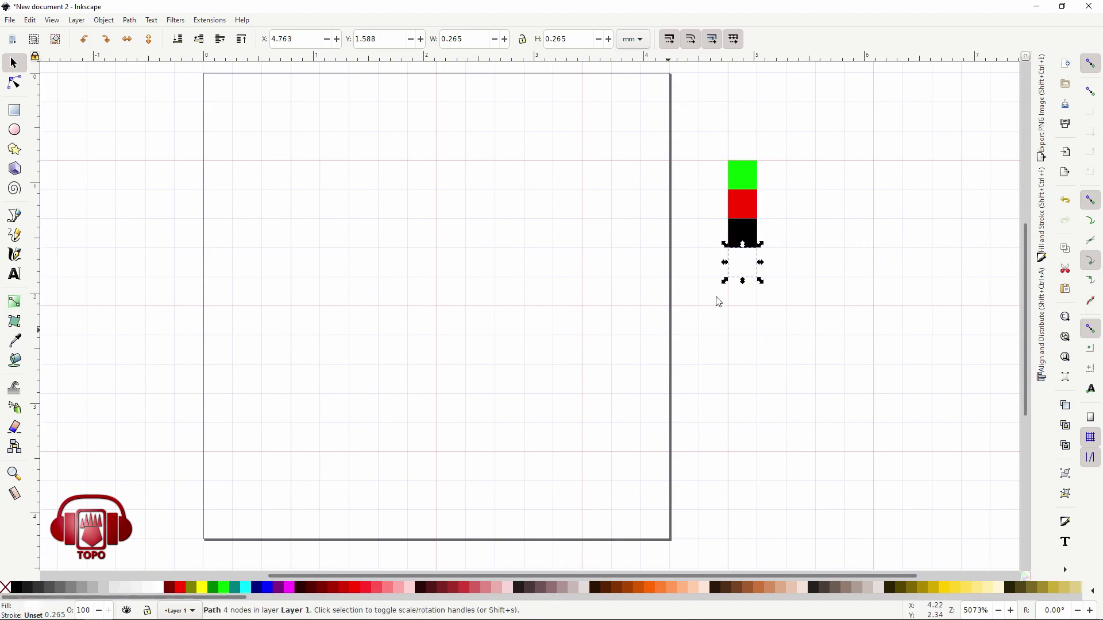
drag(759, 280, 758, 308)
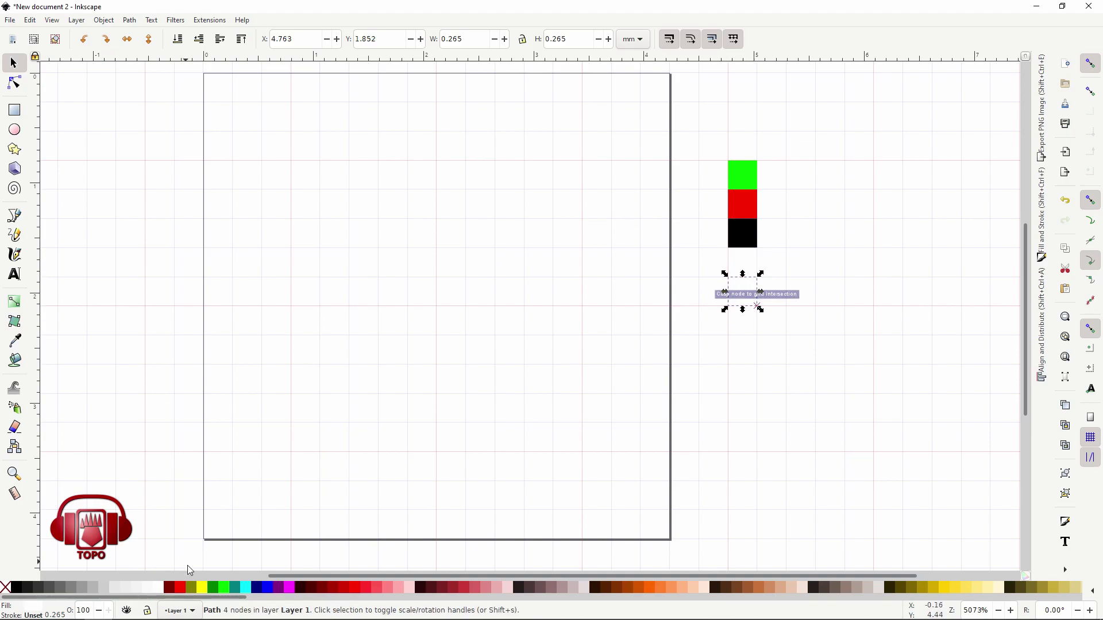
click(263, 586)
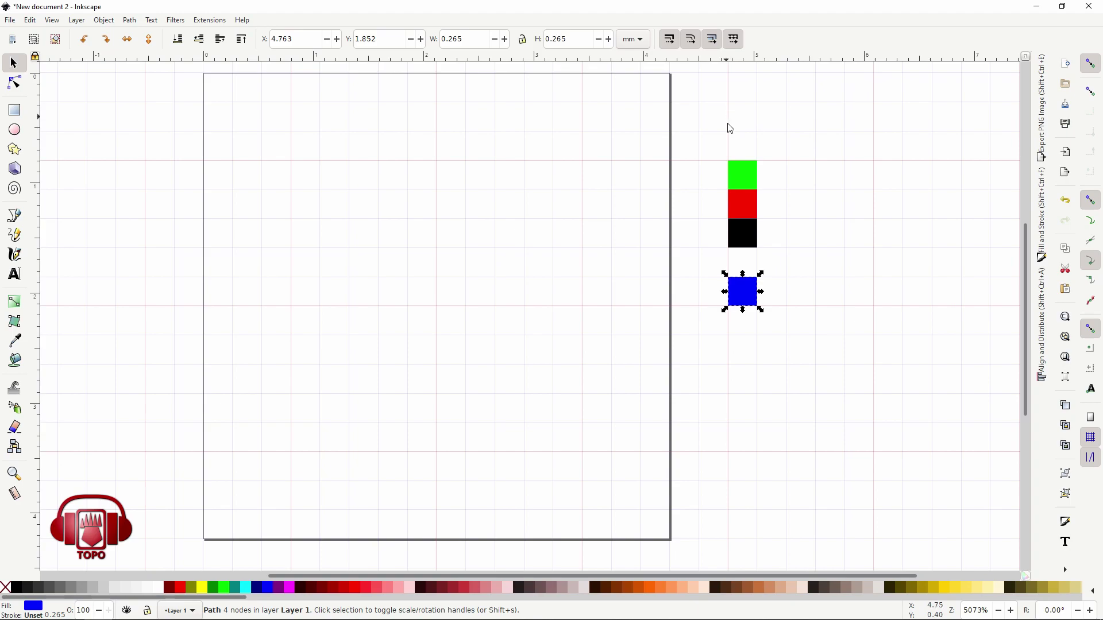
Duplicate the column to the right and make its red and green squares dark red and dark green.
drag(726, 118, 808, 313)
key(ctrl+d)
drag(747, 214, 773, 218)
click(774, 213)
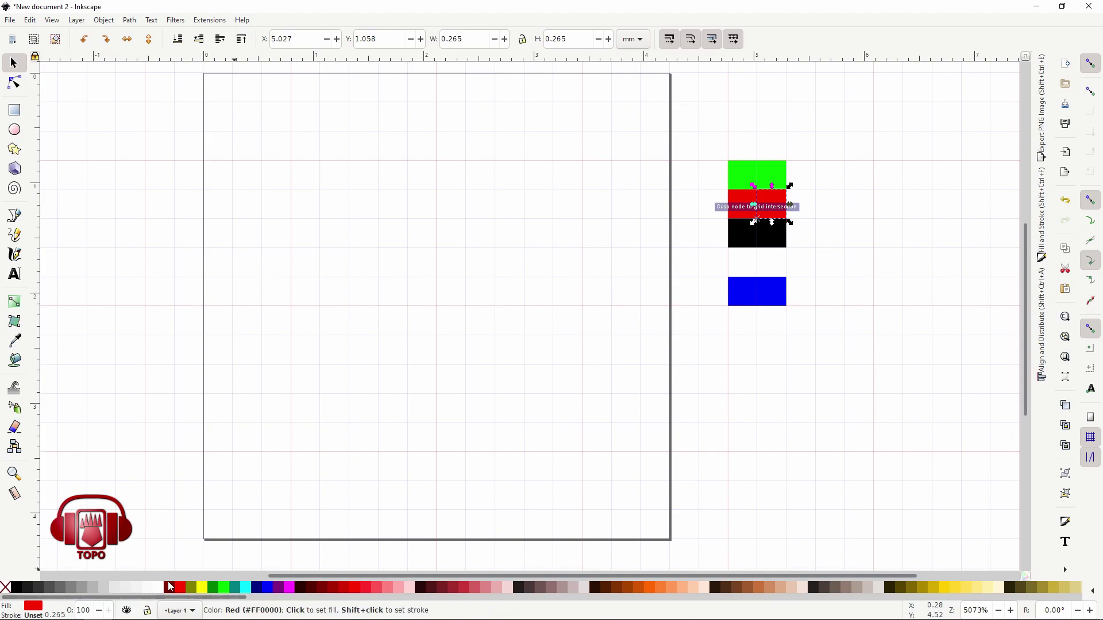
click(310, 587)
click(784, 164)
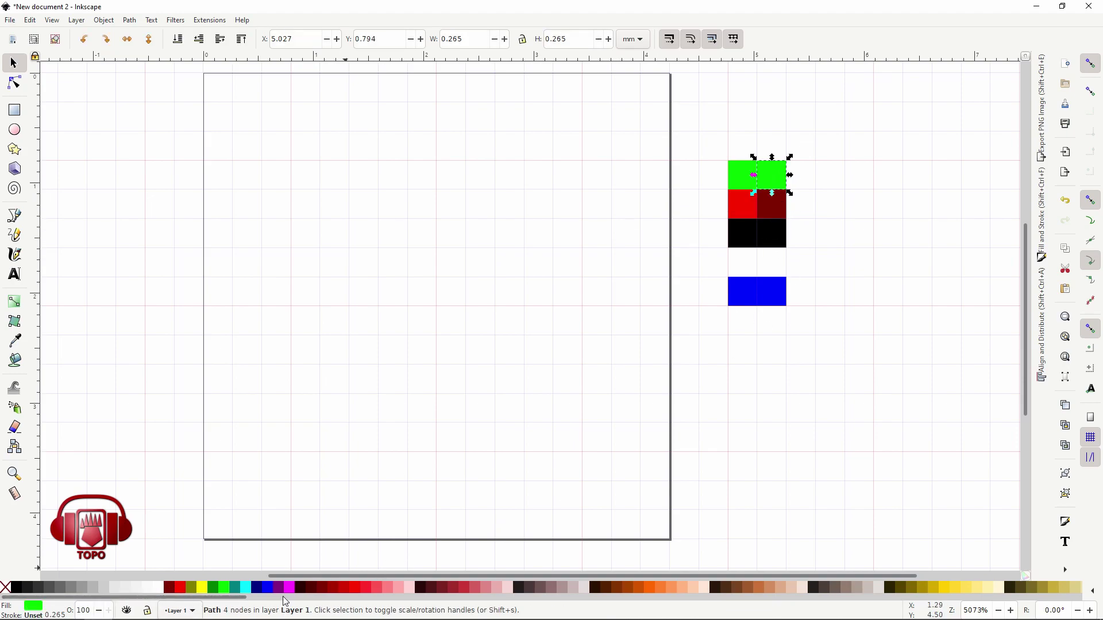
click(212, 587)
Colour the right-hand blank-row square light grey and the right-hand blue square navy.
click(772, 259)
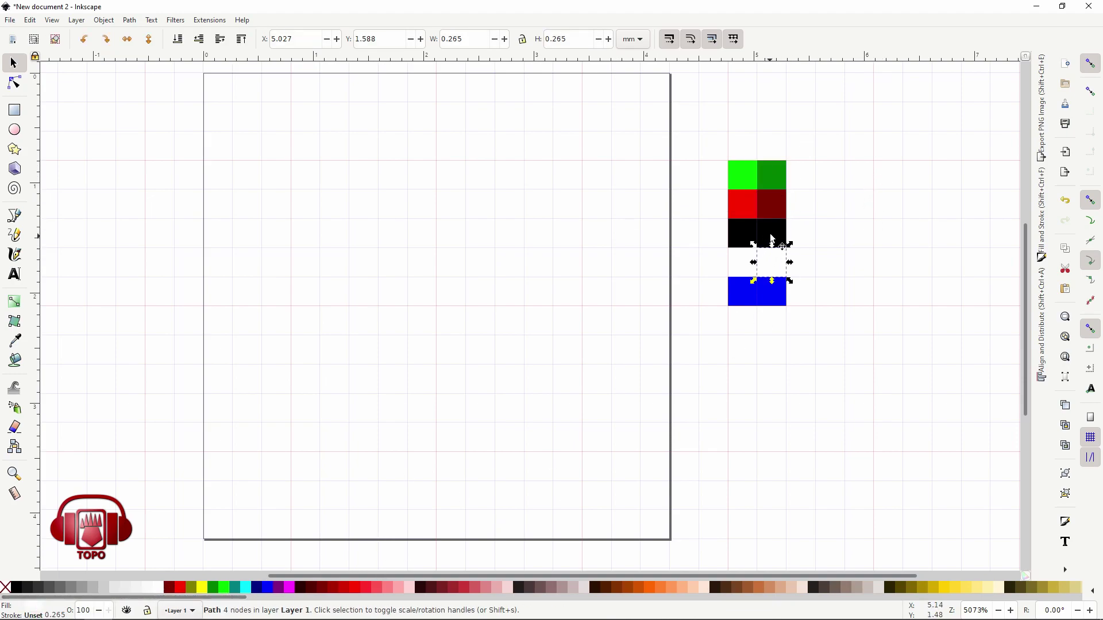
click(773, 261)
click(50, 588)
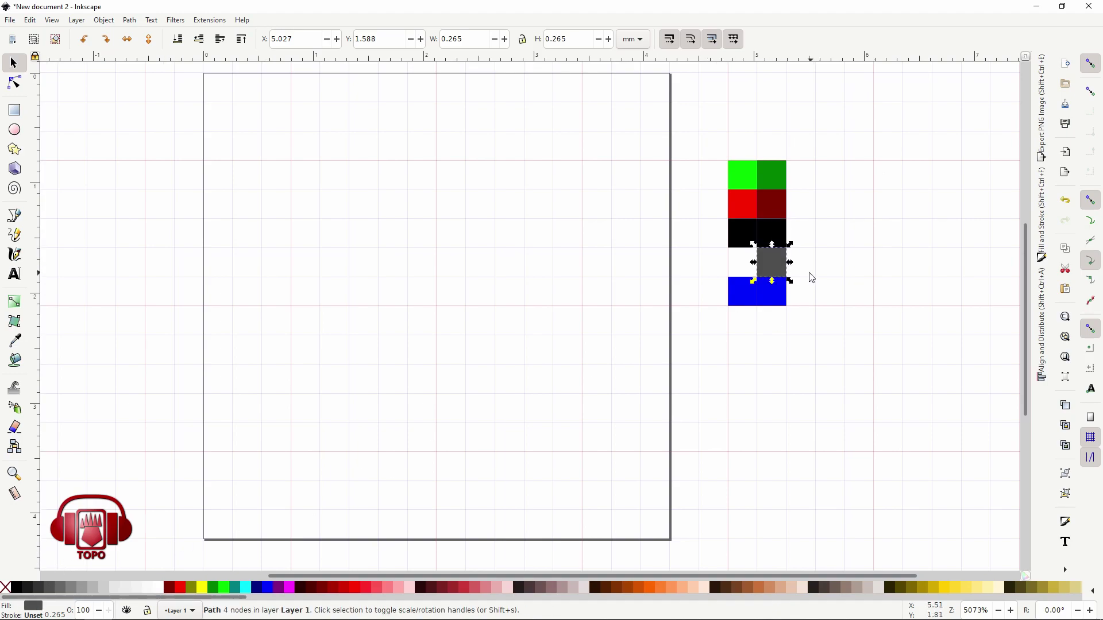
click(80, 587)
click(772, 292)
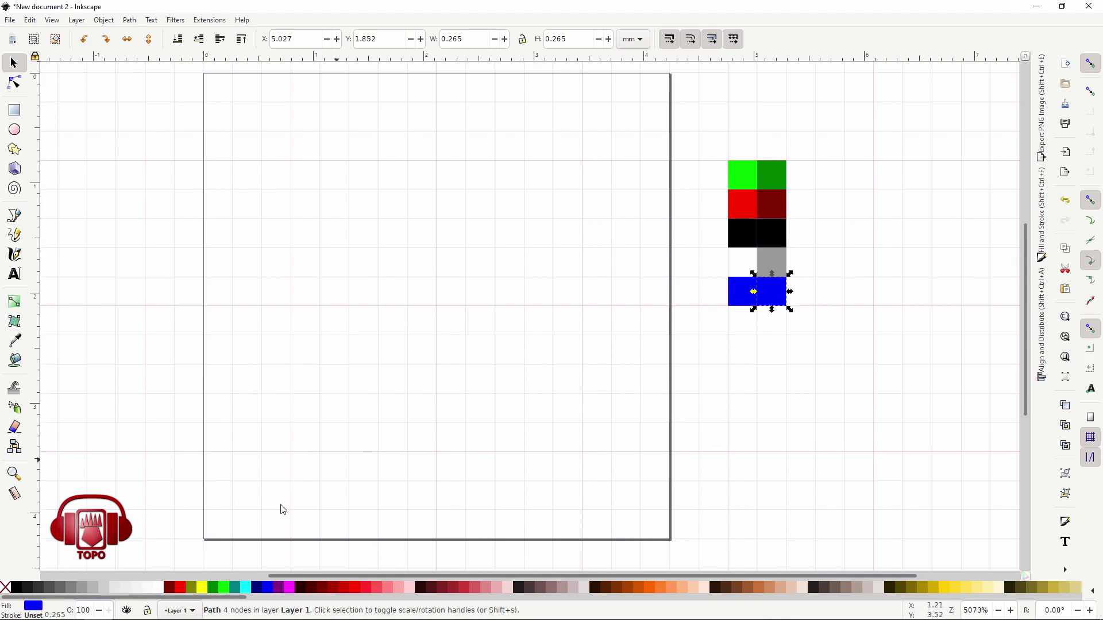
click(255, 588)
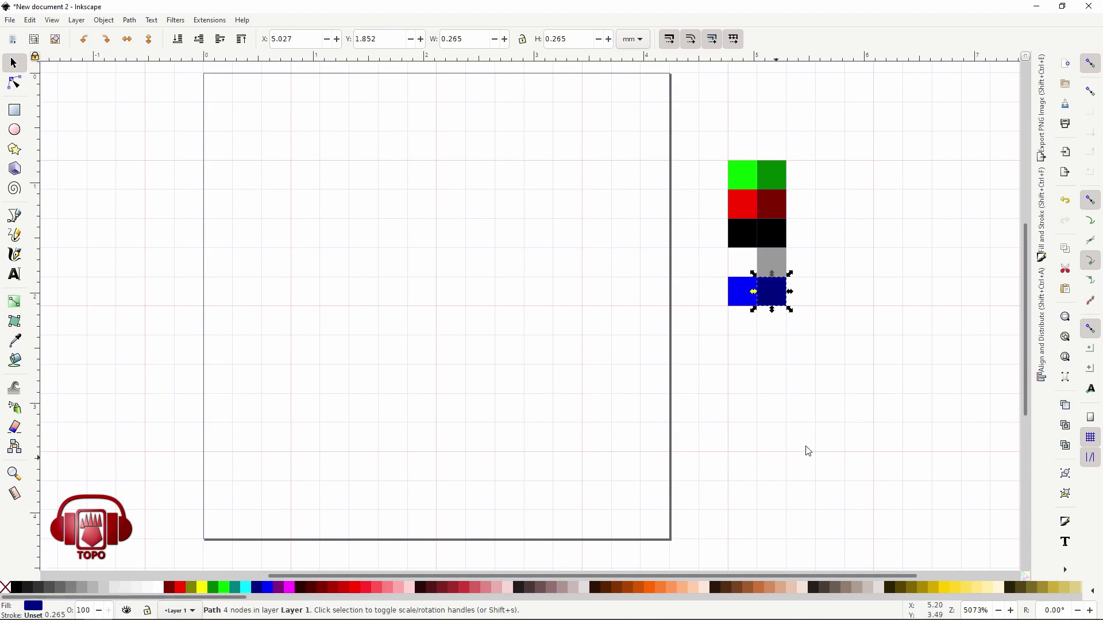
click(795, 453)
drag(830, 127, 696, 374)
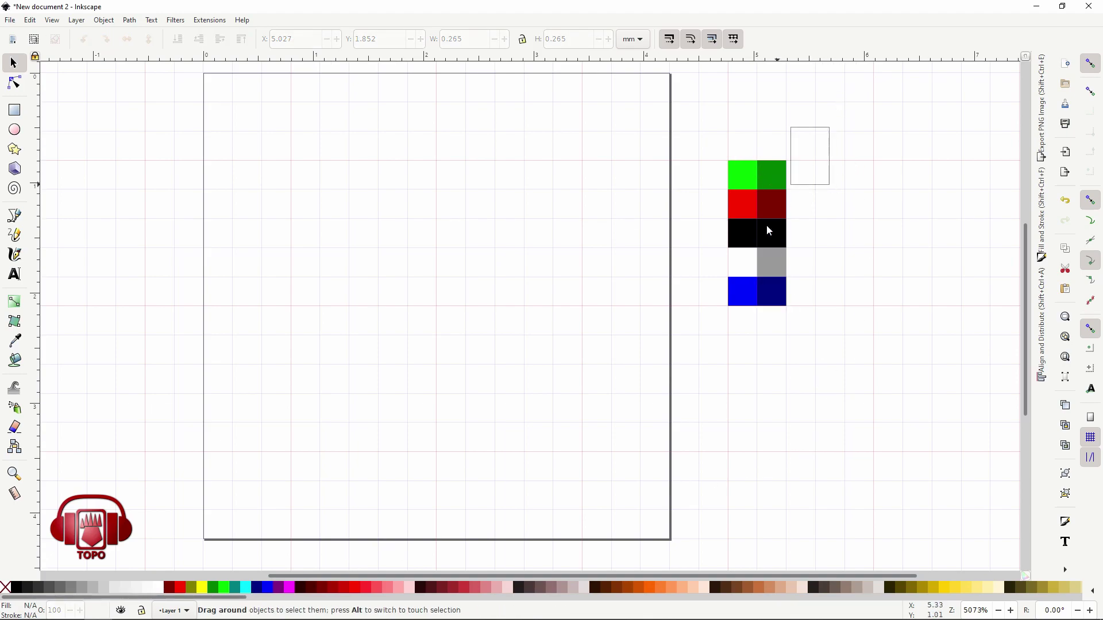
click(839, 297)
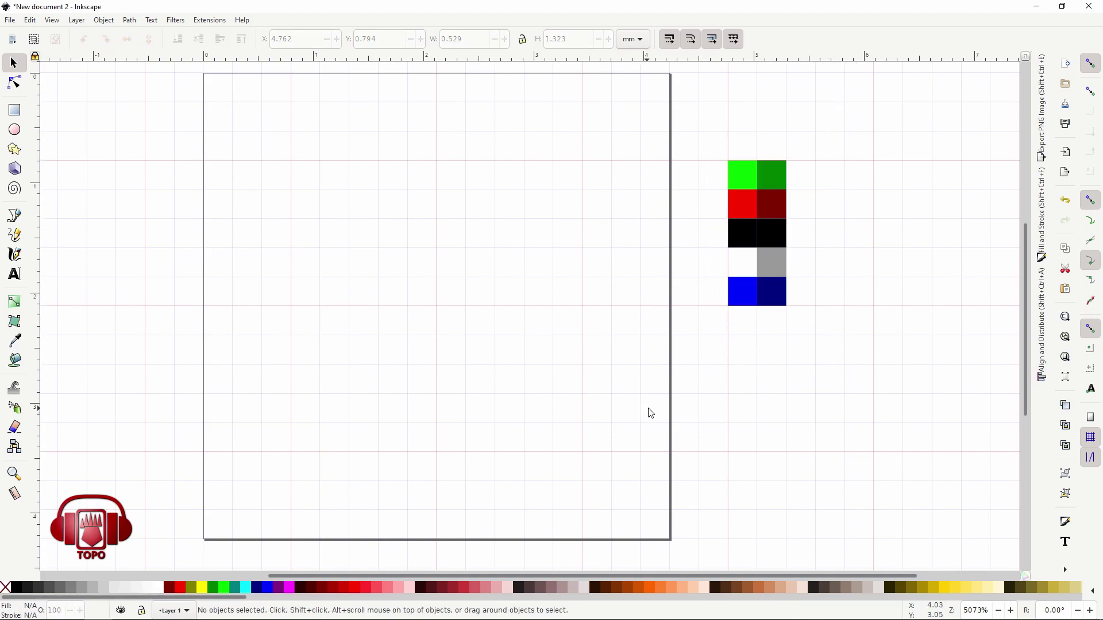
Select the black swatch and paste black squares stepping diagonally up the page.
scroll(648, 412, left, 1)
click(756, 247)
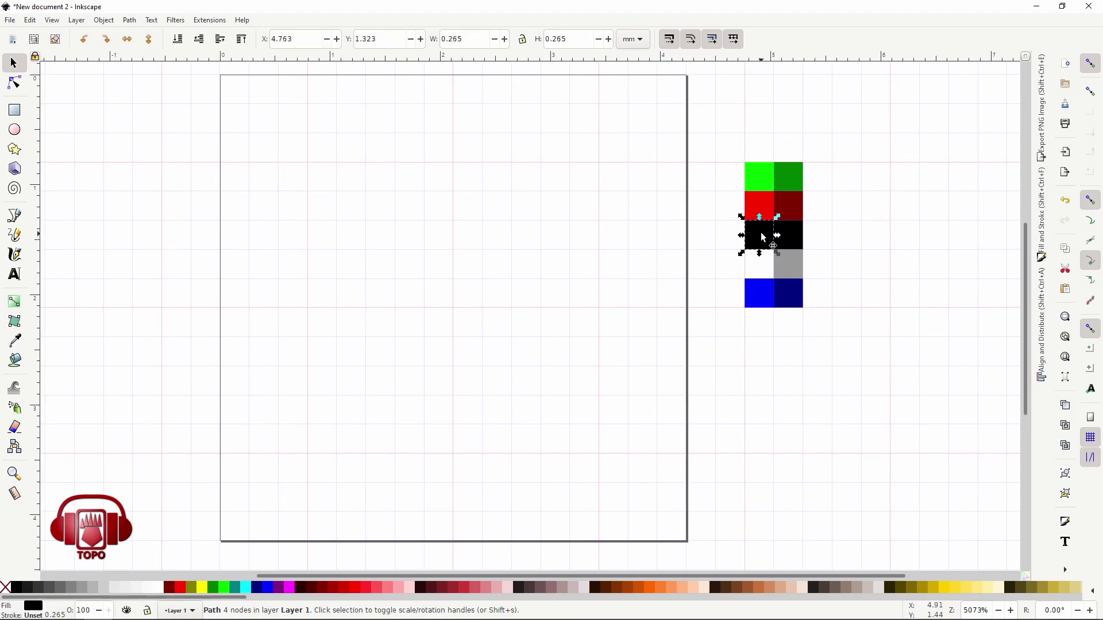
drag(762, 234, 753, 236)
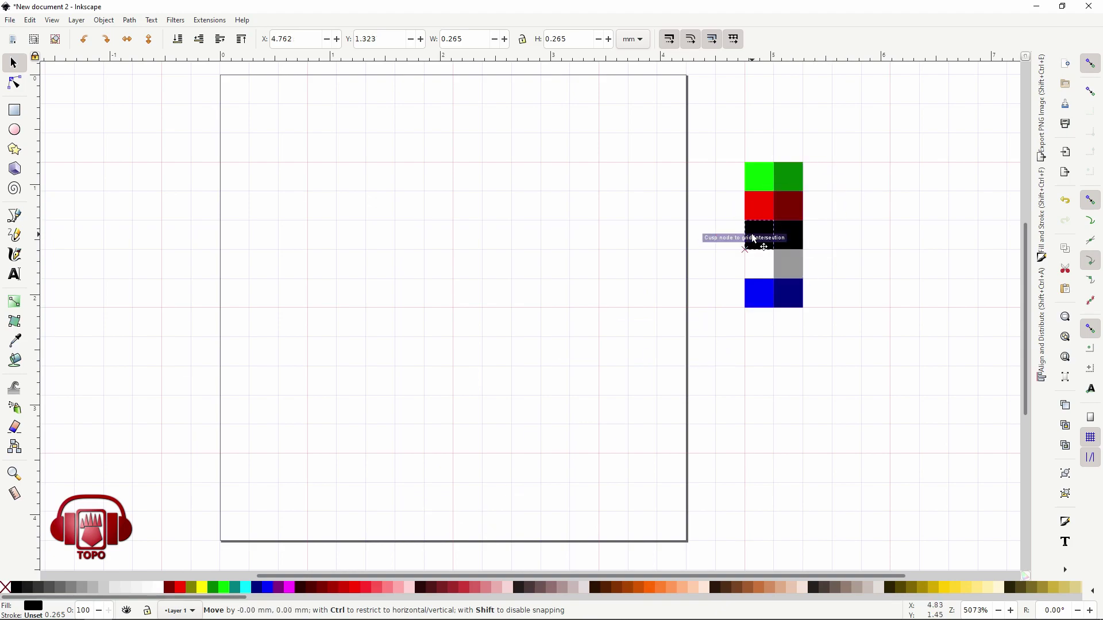
drag(752, 236, 753, 236)
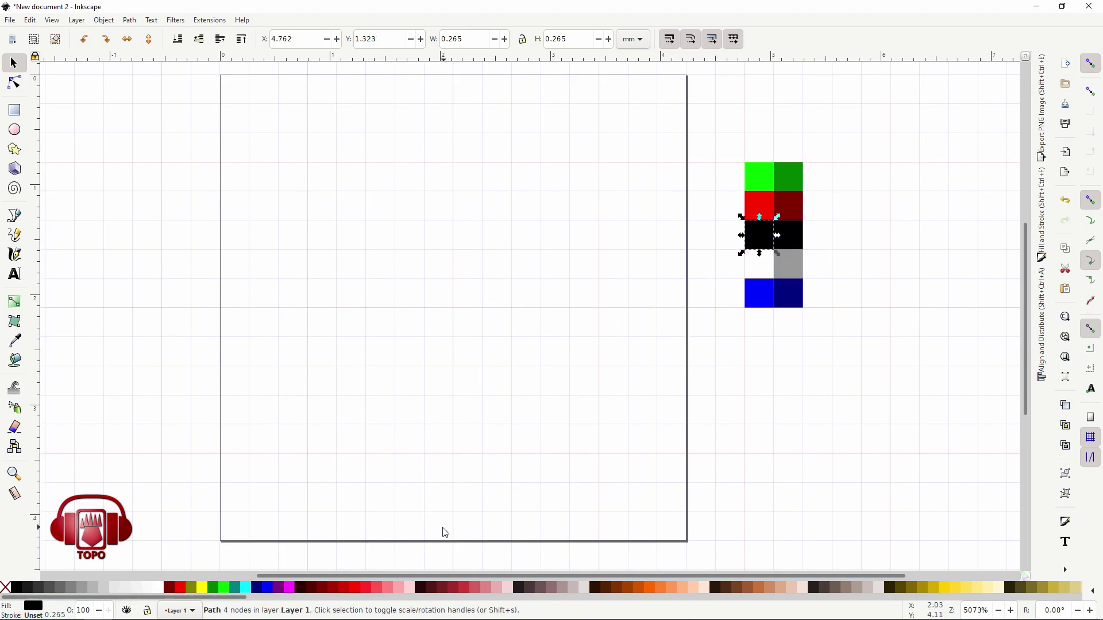
key(ctrl+v)
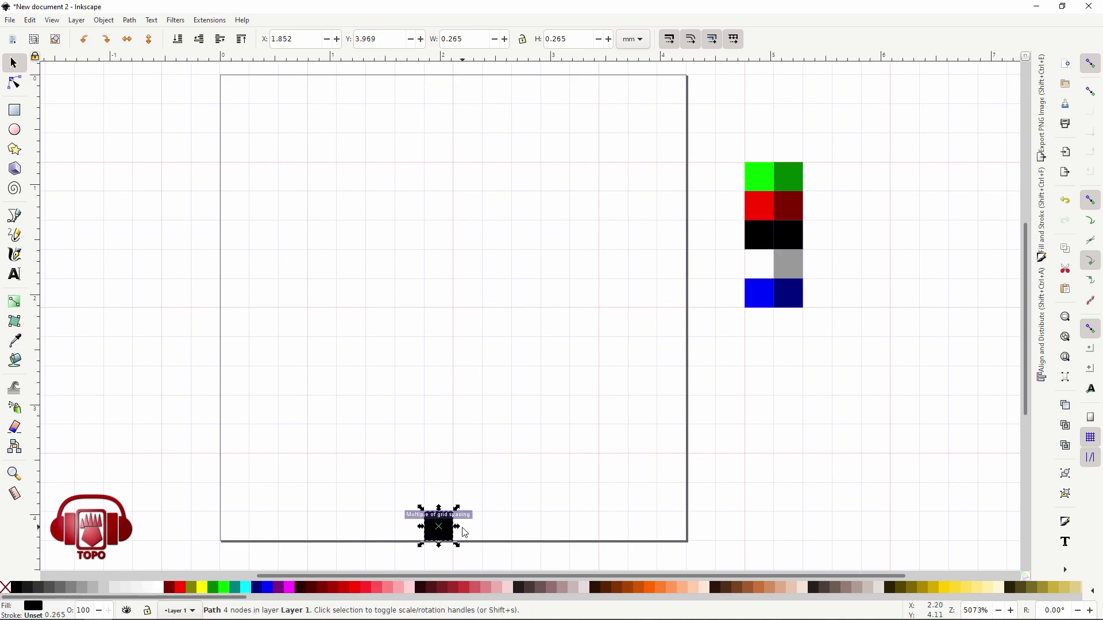
key(ctrl+v)
key(ctrl+v)
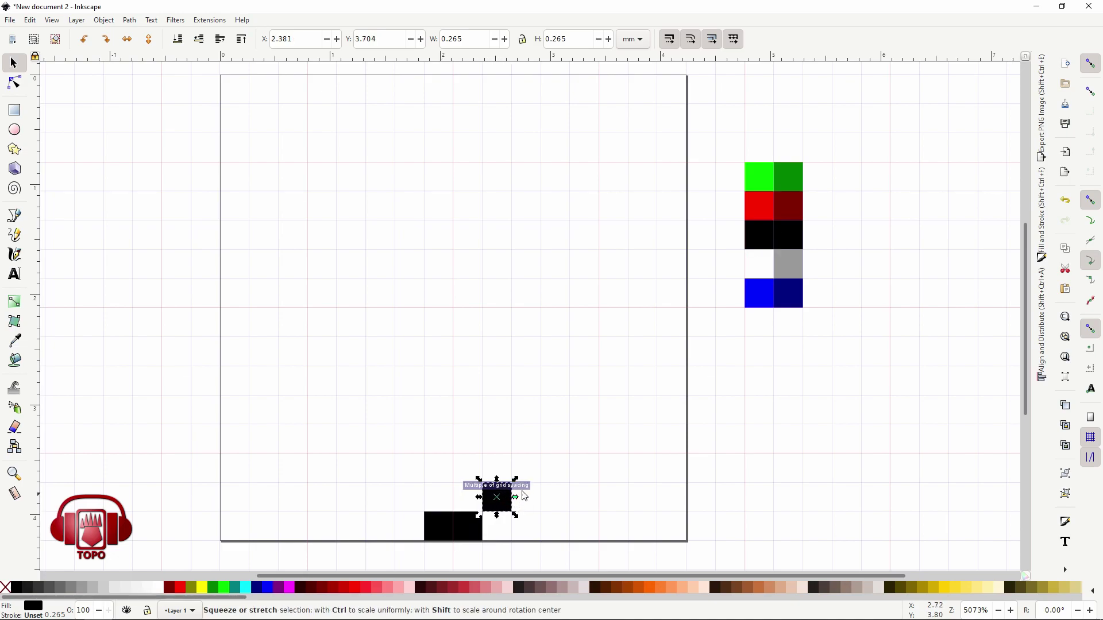
key(ctrl+v)
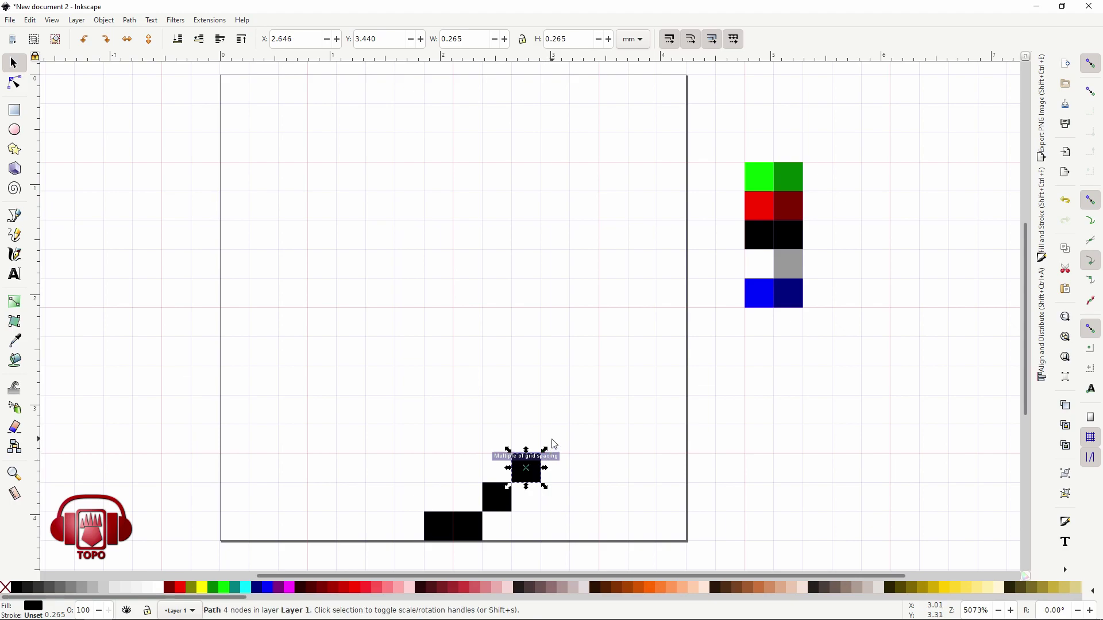
key(ctrl+v)
Continue the staircase up and left, delete the extra bottom-left square, and select all eleven.
key(ctrl+v)
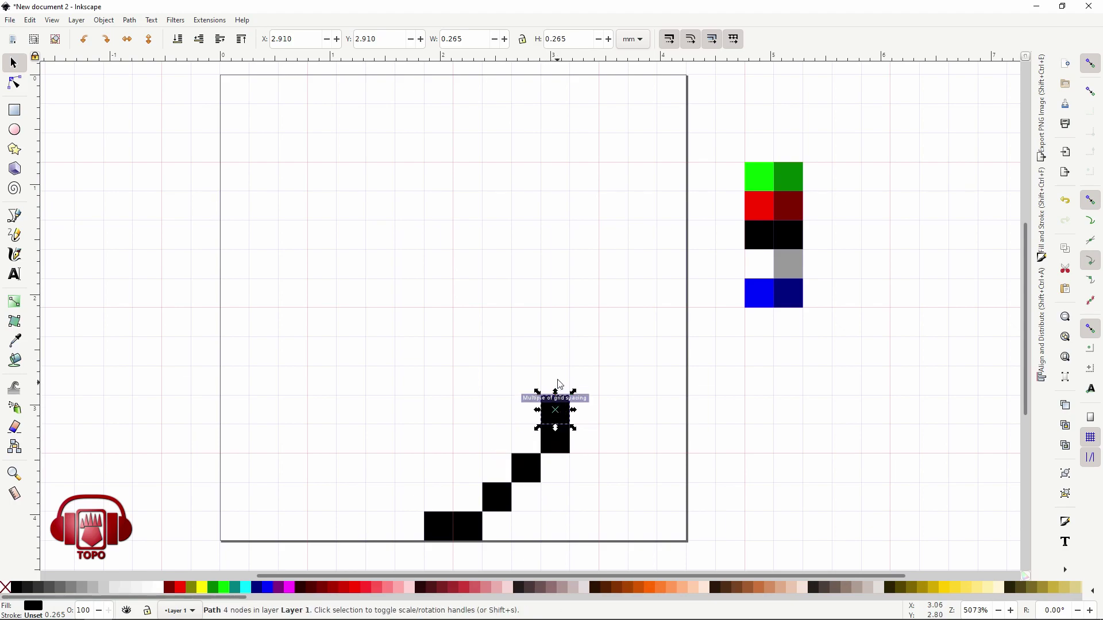
key(ctrl+v)
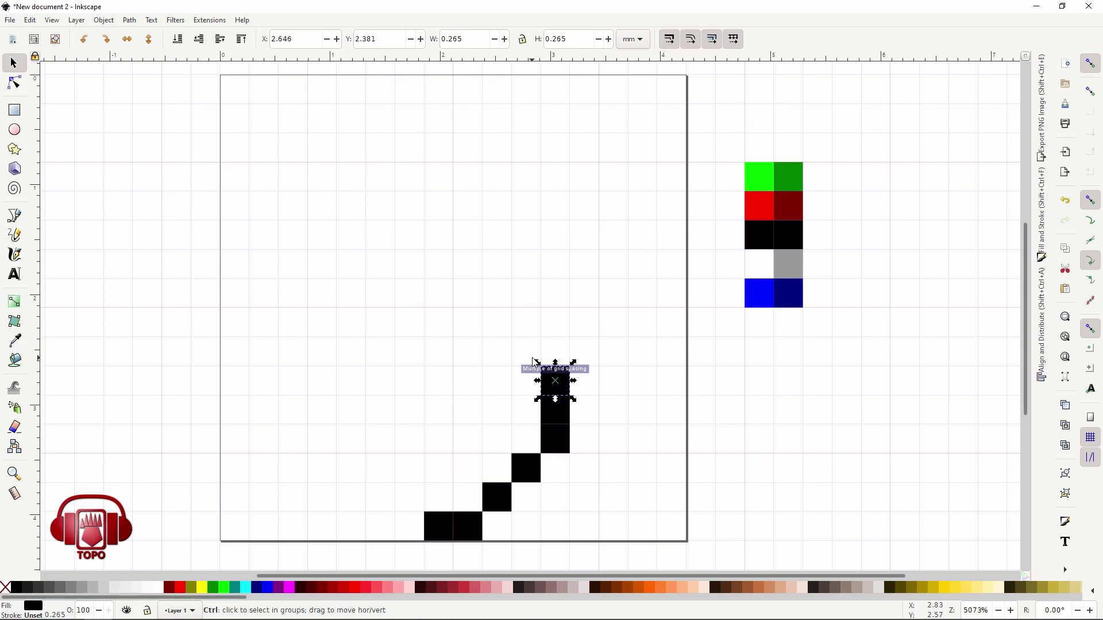
key(ctrl+v)
key(ctrl+v)
key(ctrl+v)
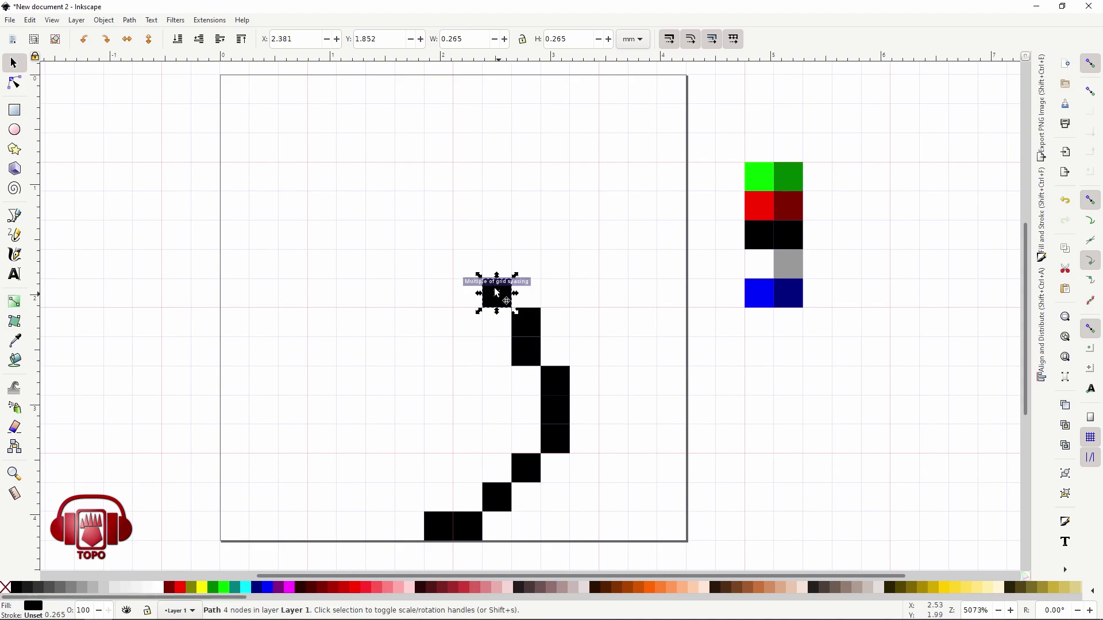
key(ctrl+v)
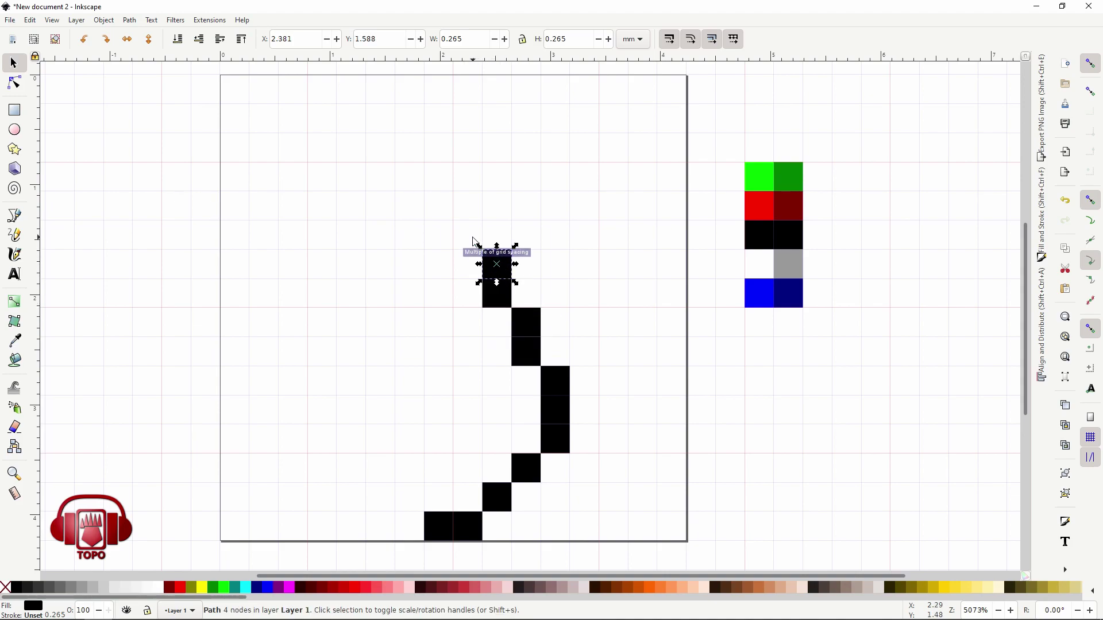
key(ctrl+v)
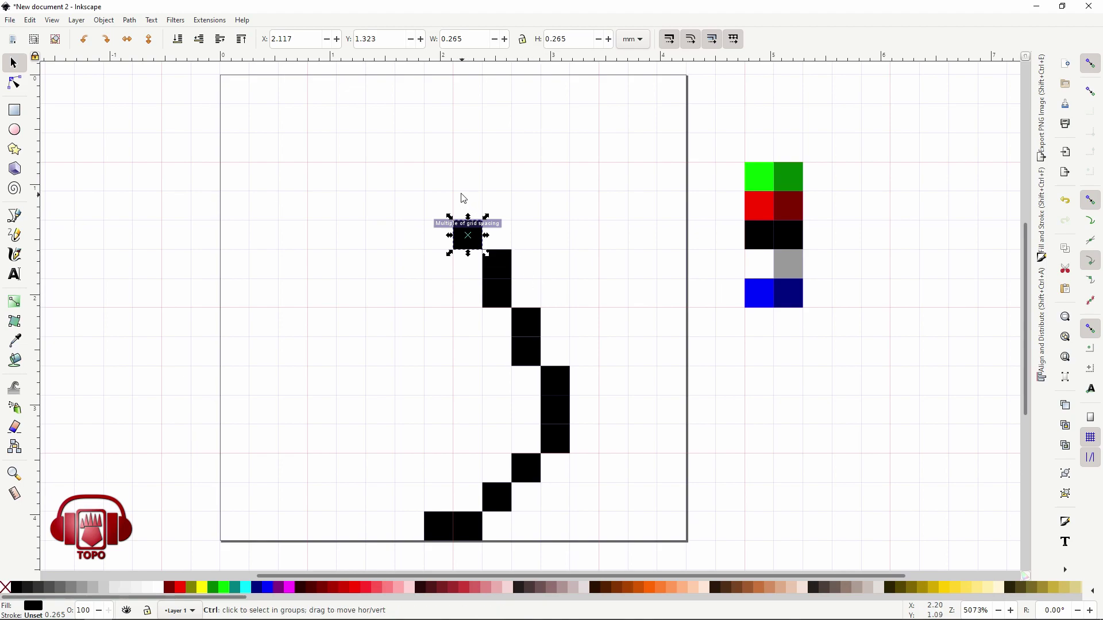
click(440, 524)
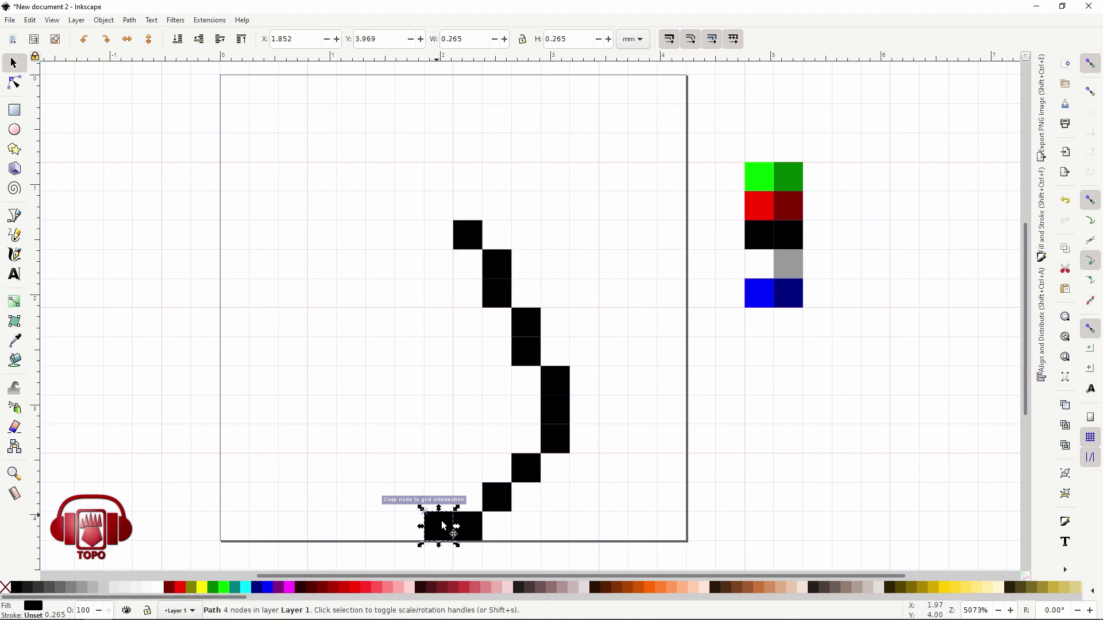
key(Delete)
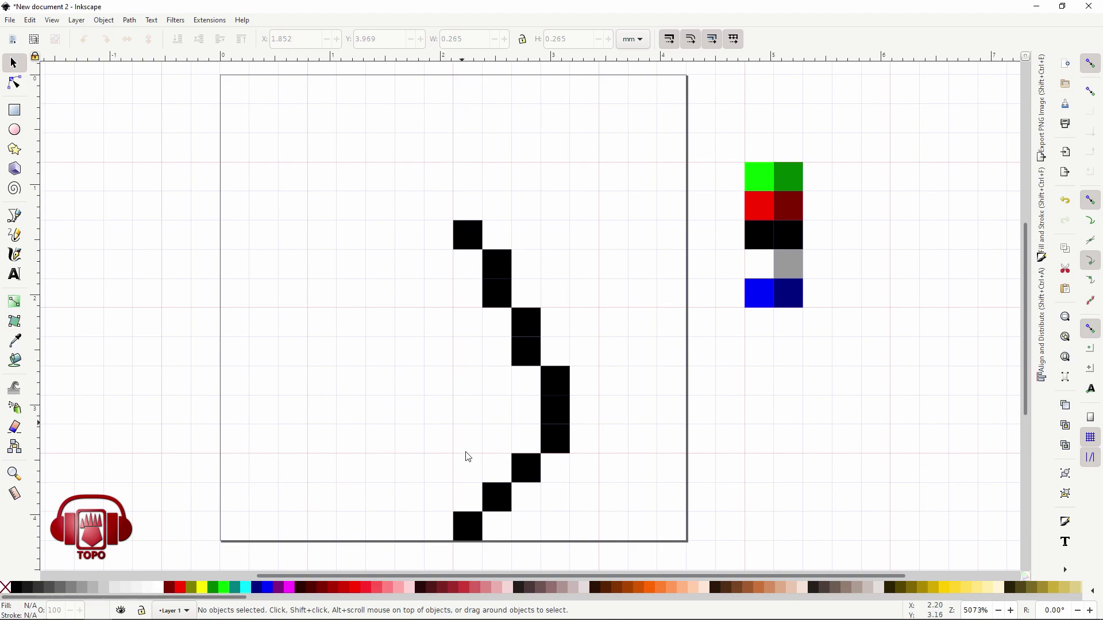
drag(394, 186, 582, 568)
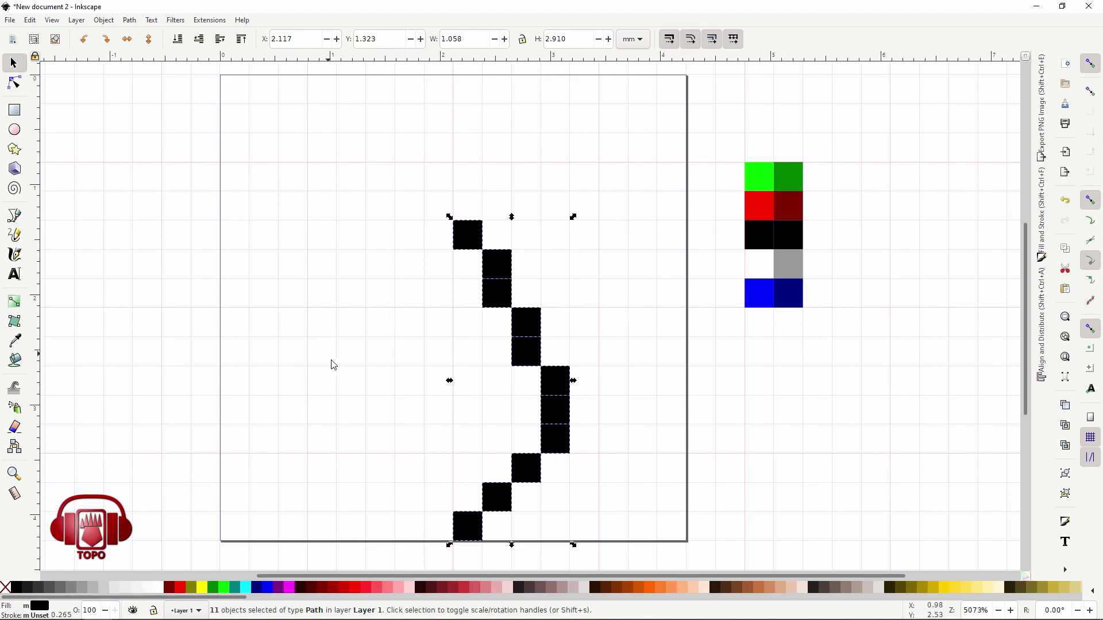
Paste a copy of the eleven-square curve and mirror it horizontally.
key(ctrl+v)
mouse_move(330, 459)
mouse_down()
mouse_move(418, 430)
mouse_move(358, 396)
mouse_up()
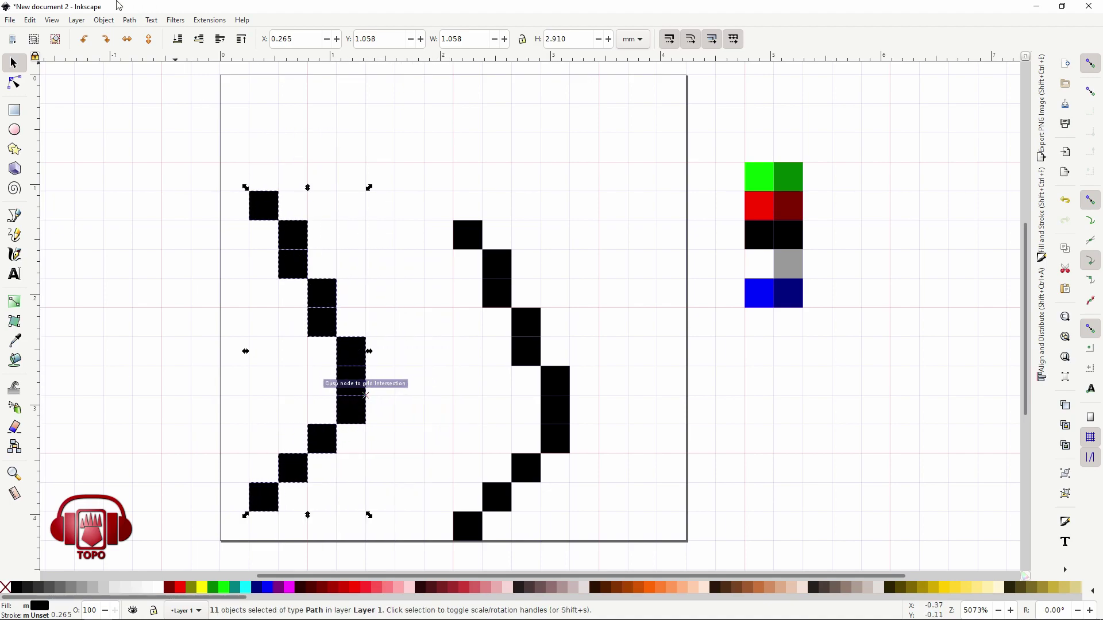
click(126, 41)
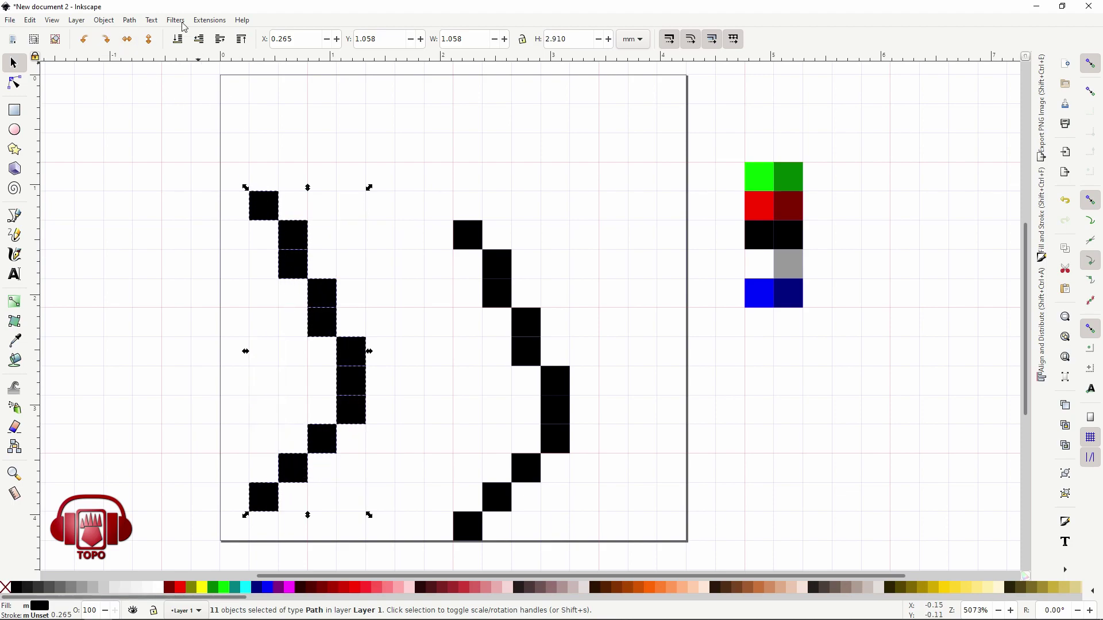
click(127, 40)
click(149, 40)
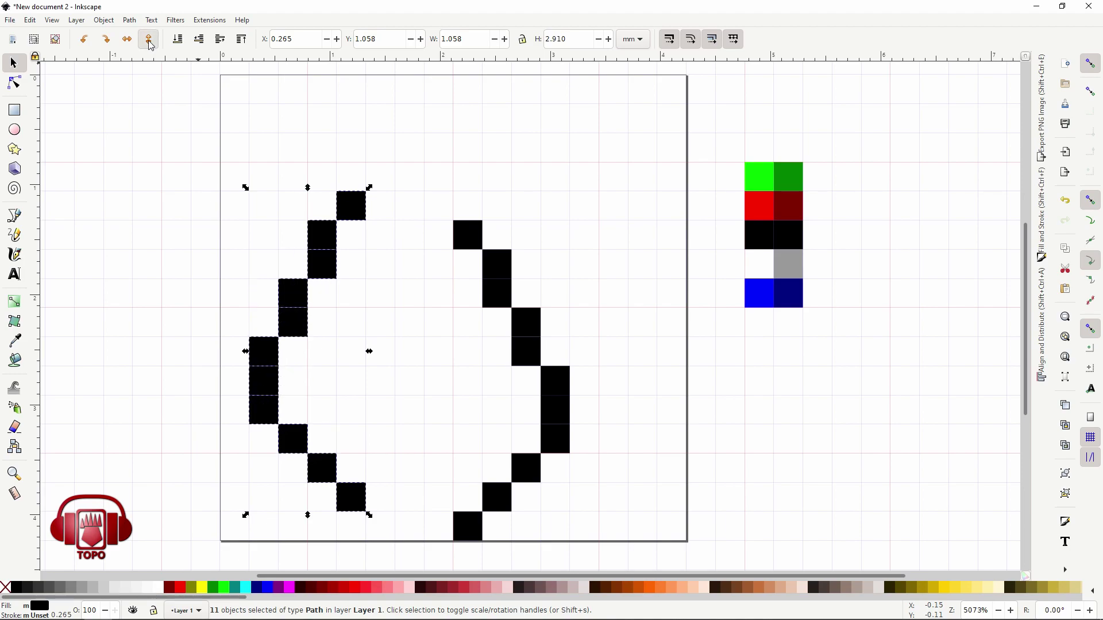
click(148, 44)
click(149, 44)
click(148, 44)
Move the mirrored curve to meet the original and shift the right column outward.
drag(290, 309, 368, 335)
click(151, 45)
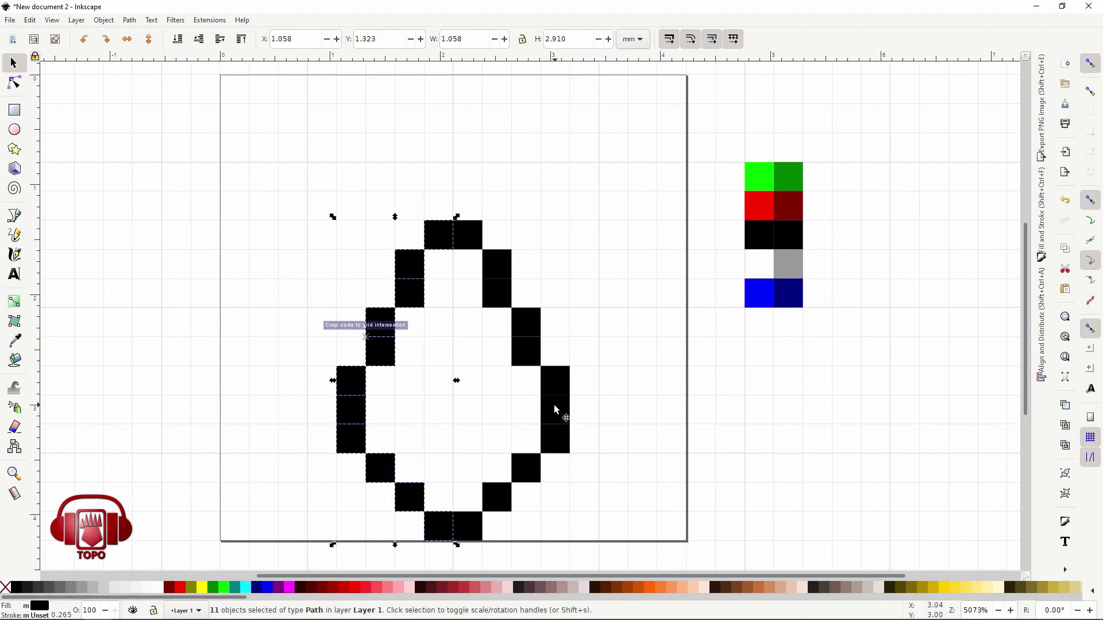
click(611, 350)
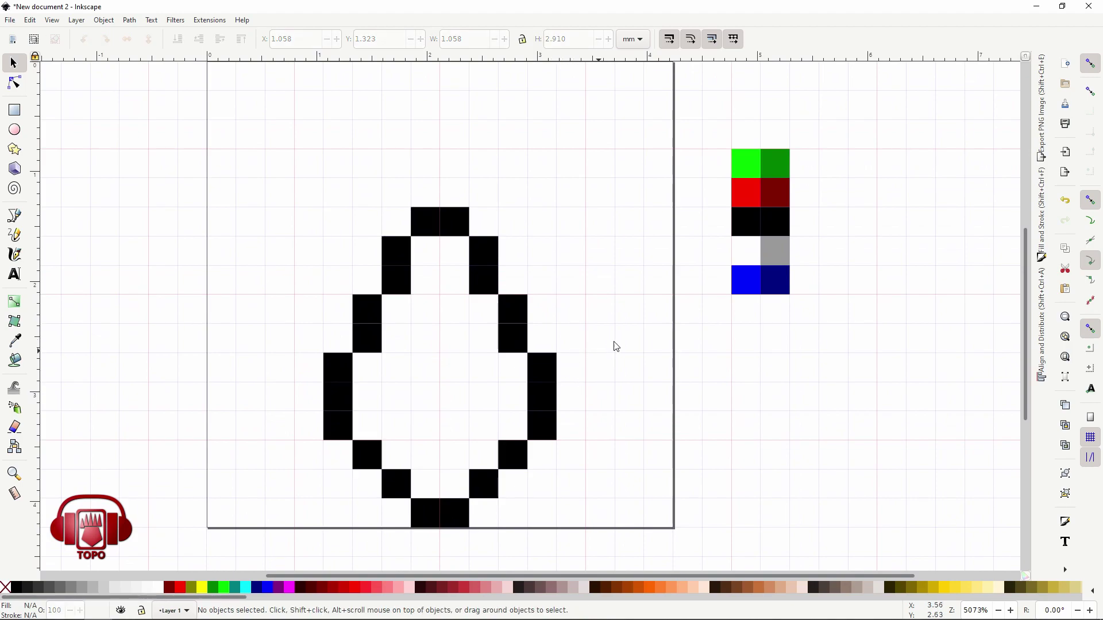
drag(610, 351, 517, 448)
Shift both side columns outward and place a black square copy beside the left column.
mouse_move(546, 411)
mouse_down()
mouse_move(599, 413)
mouse_move(551, 413)
mouse_move(574, 423)
mouse_up()
mouse_move(285, 357)
mouse_down()
mouse_move(368, 449)
mouse_move(323, 422)
mouse_move(293, 422)
mouse_up()
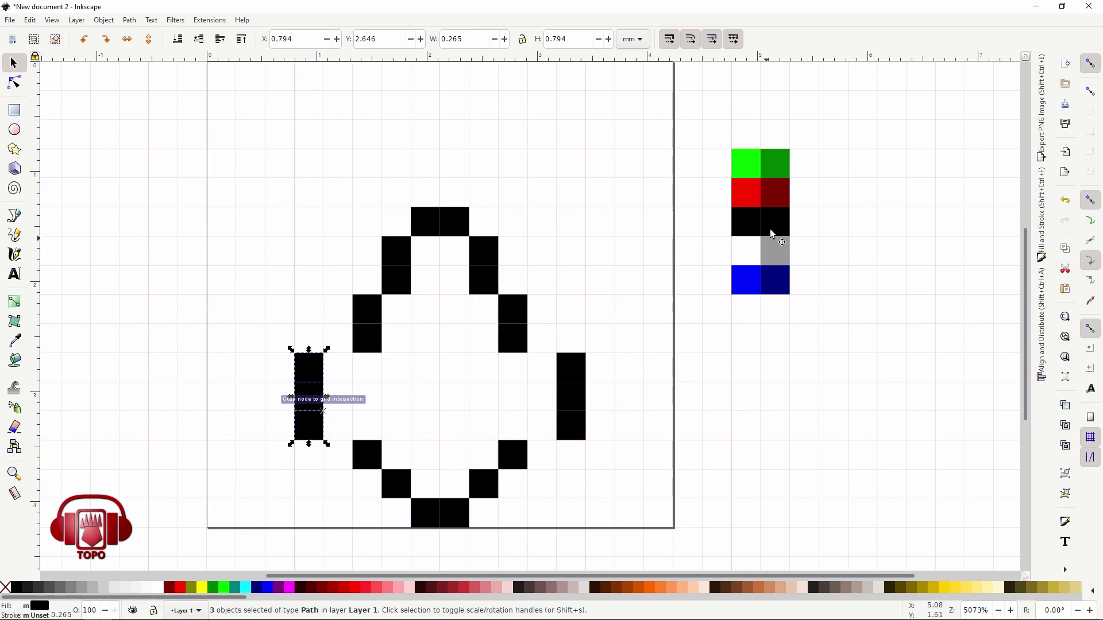
click(745, 251)
click(750, 228)
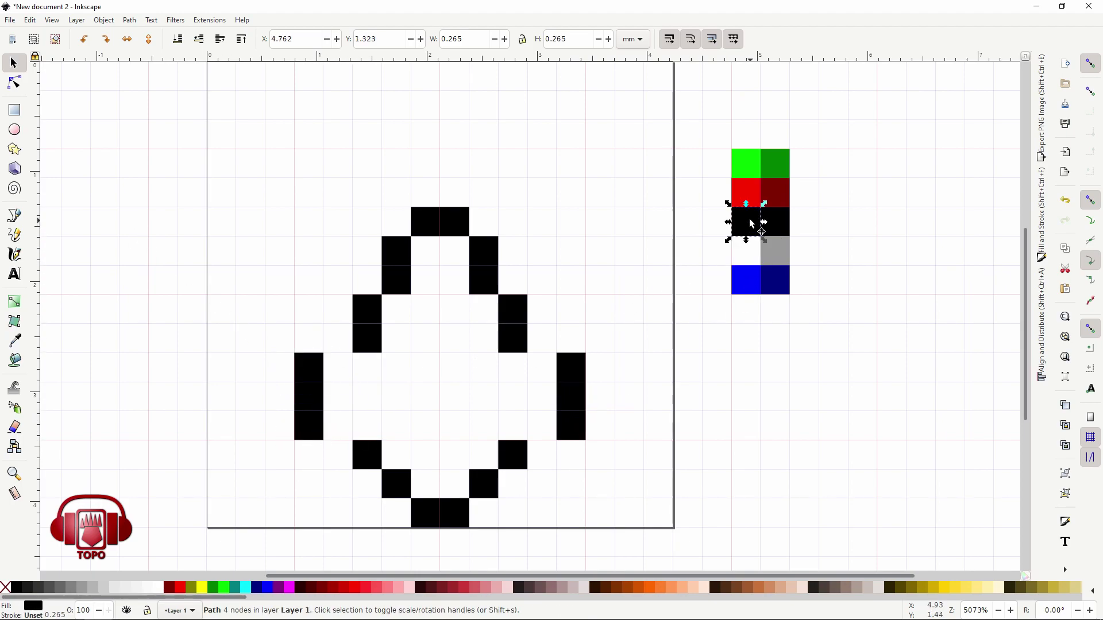
key(ctrl+d)
mouse_move(750, 224)
mouse_down()
mouse_move(424, 305)
mouse_move(339, 366)
mouse_up()
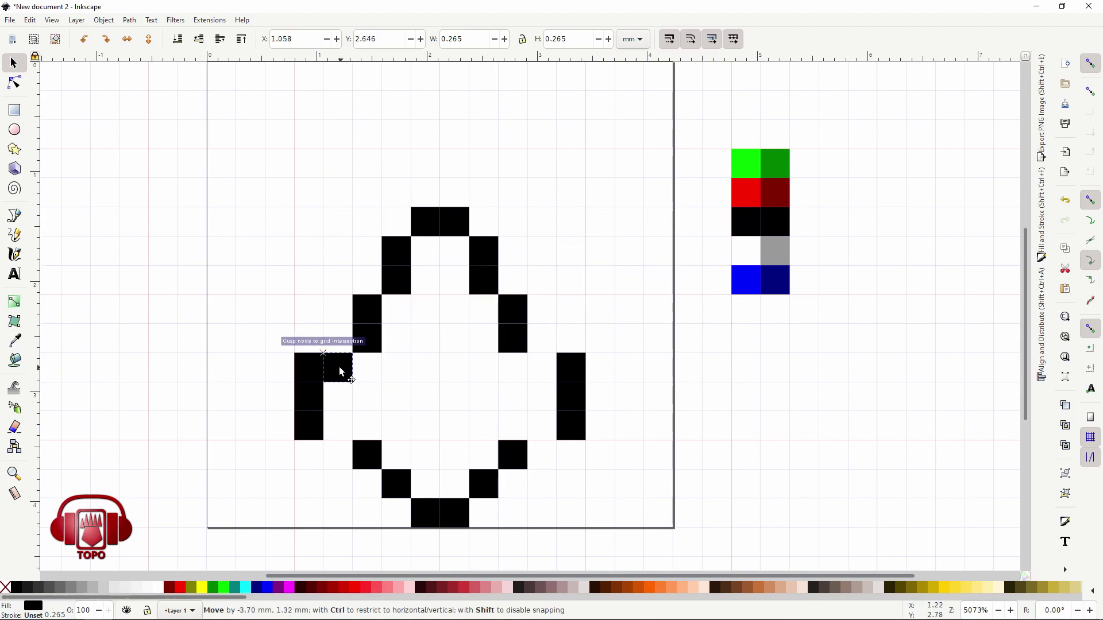
Paste more black squares onto the ring, delete a stray red copy, and move one black square inside.
key(ctrl+c)
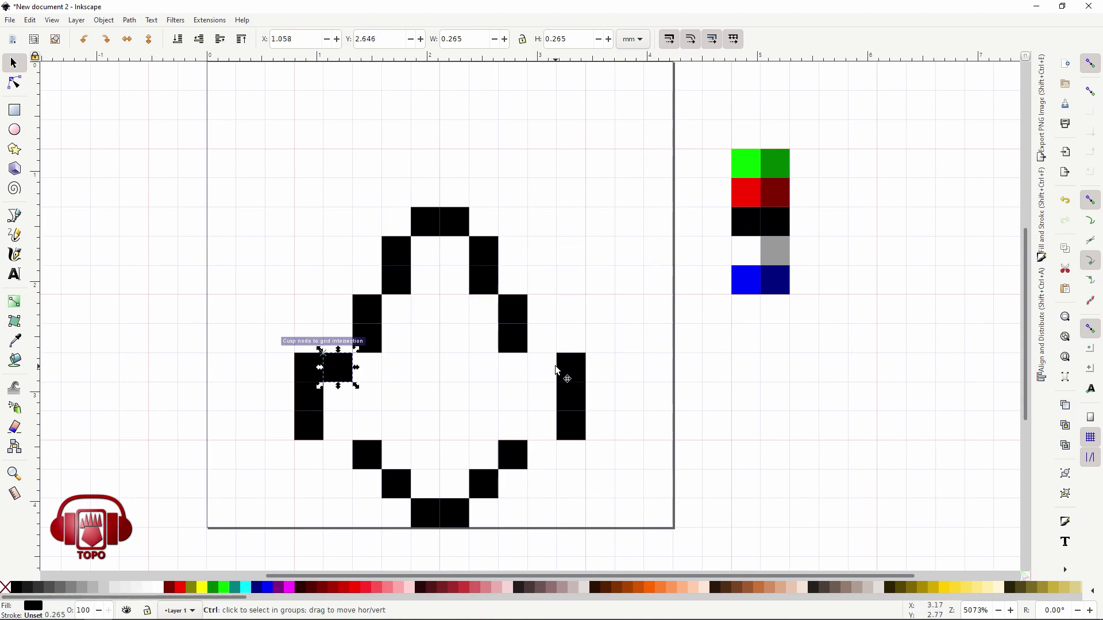
key(ctrl+v)
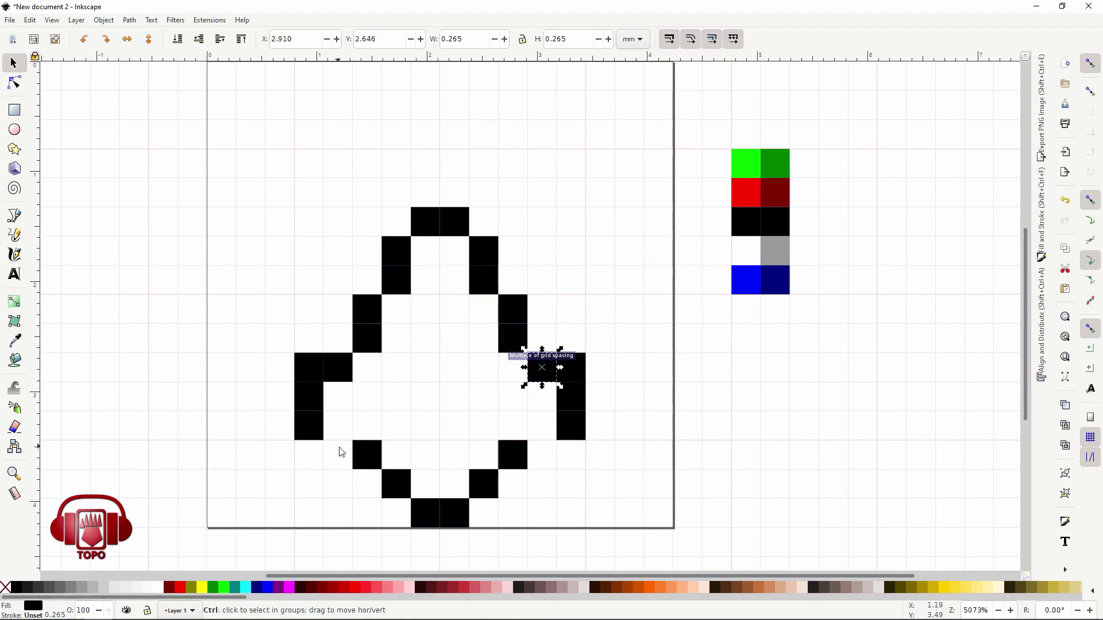
key(ctrl+v)
key(ctrl+v)
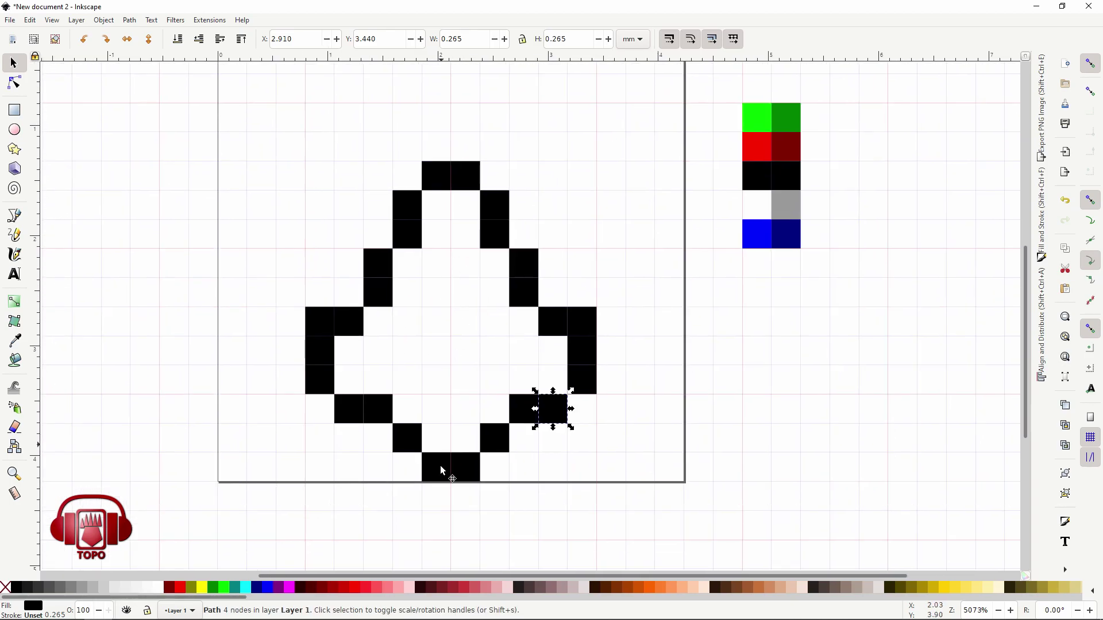
click(735, 189)
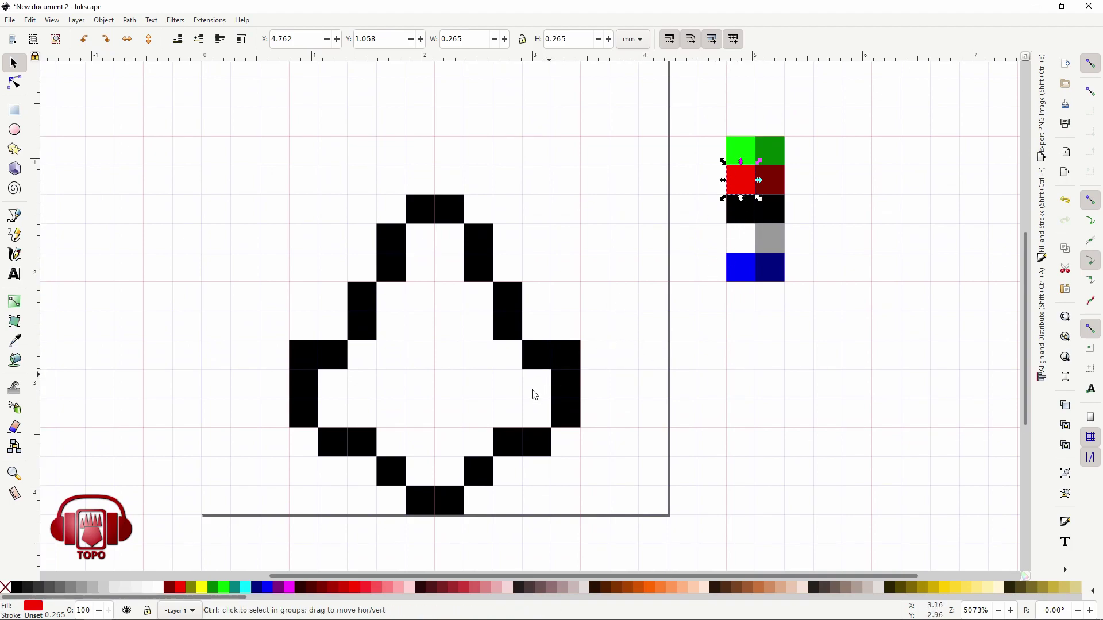
key(ctrl+v)
drag(484, 396, 649, 421)
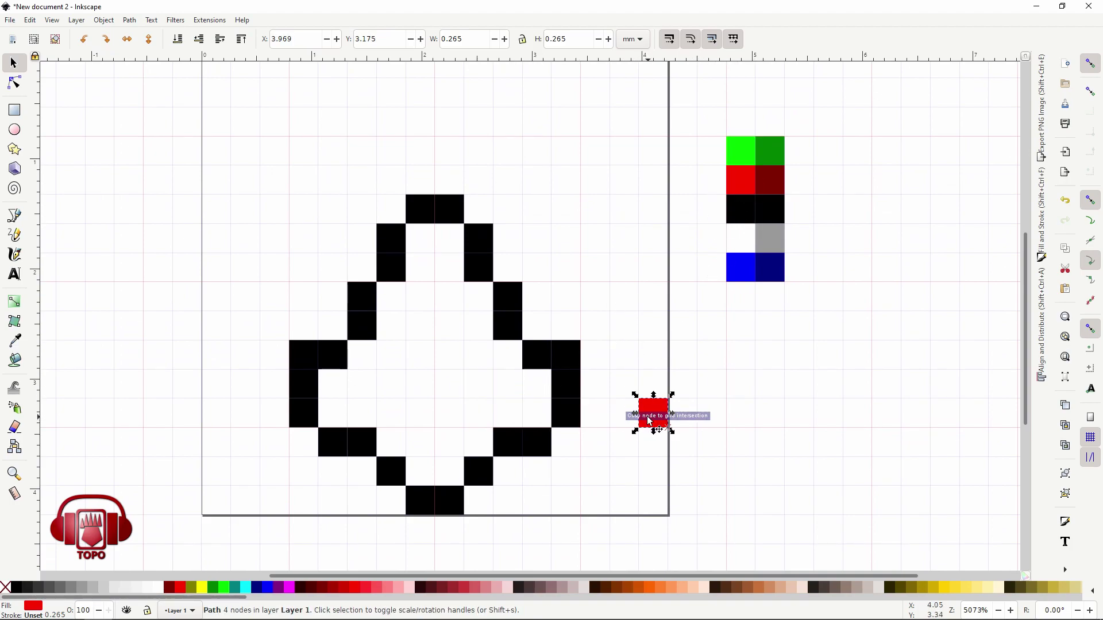
key(Delete)
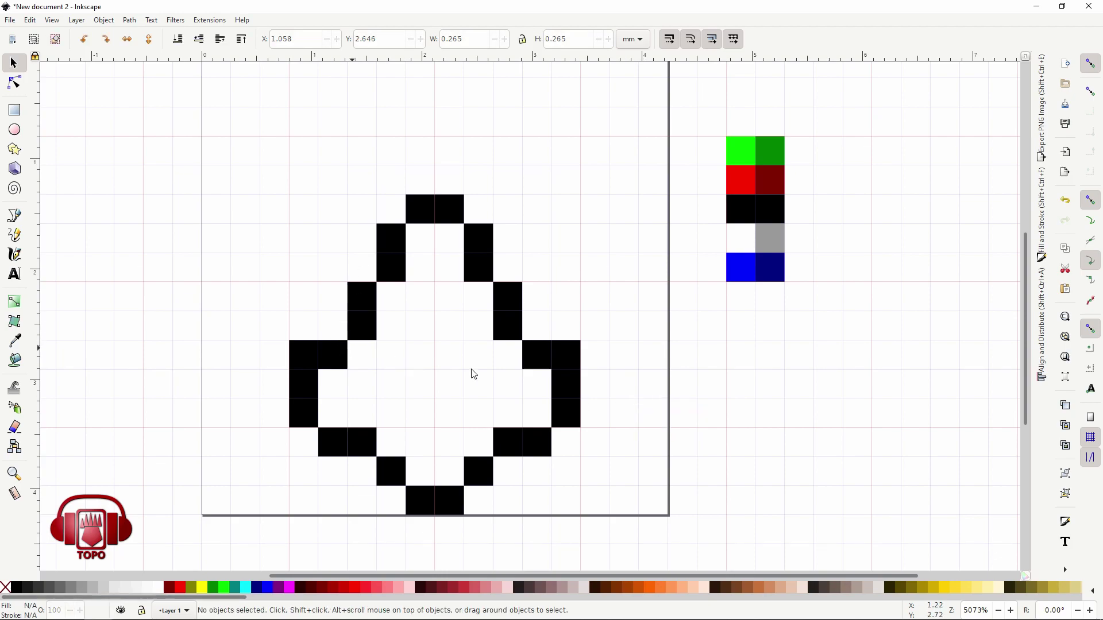
click(313, 353)
mouse_move(313, 353)
mouse_down()
mouse_move(302, 343)
mouse_move(418, 405)
mouse_move(463, 382)
mouse_move(492, 384)
mouse_up()
key(ctrl+d)
key(ctrl+d)
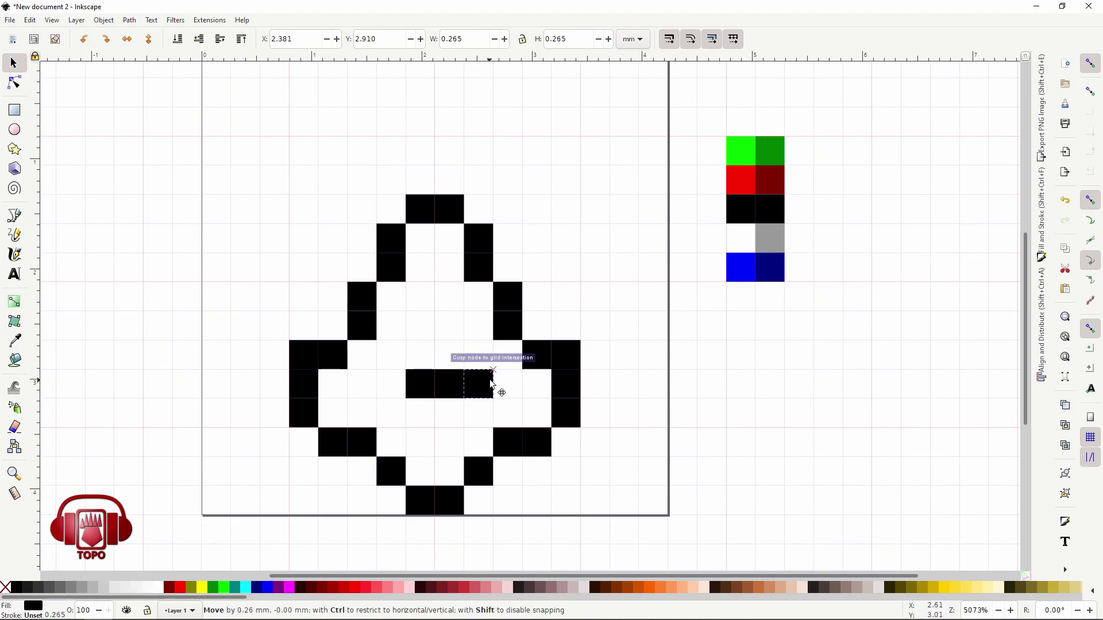
mouse_move(381, 365)
mouse_down()
mouse_move(495, 396)
mouse_move(494, 425)
mouse_up()
key(ctrl+d)
drag(392, 359, 502, 433)
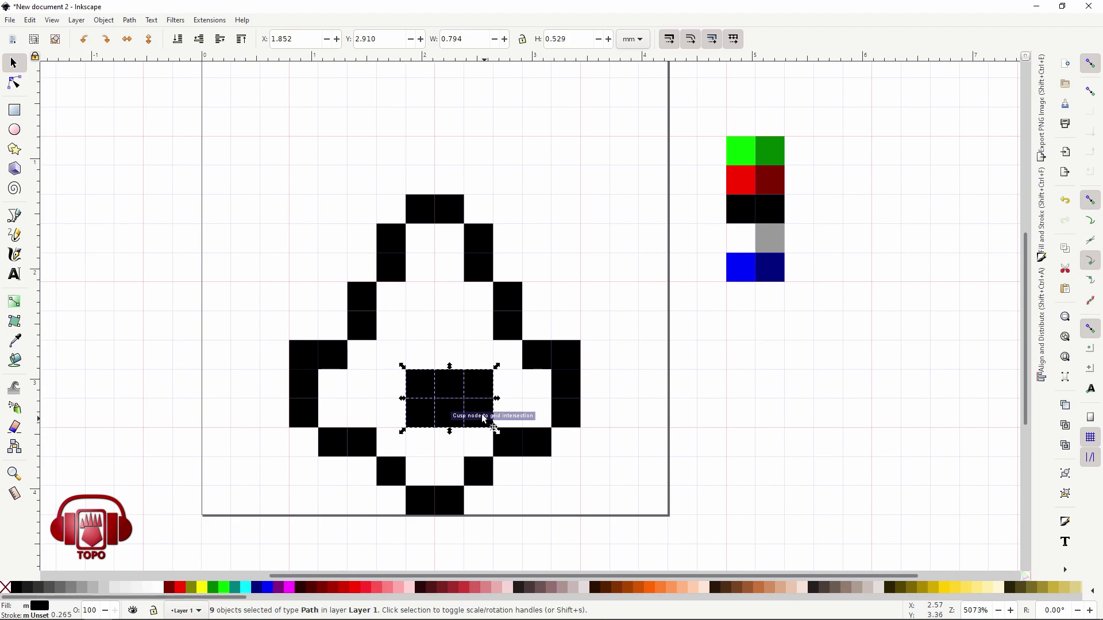
click(512, 393)
drag(513, 392, 393, 429)
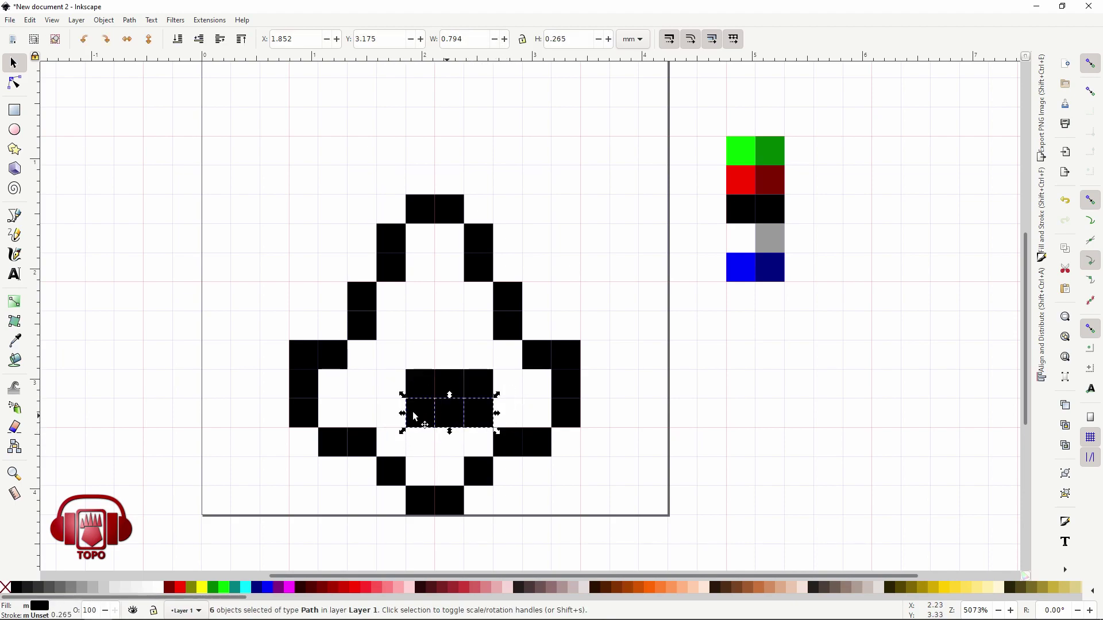
drag(400, 374, 503, 437)
mouse_move(458, 402)
mouse_down()
mouse_move(515, 402)
mouse_move(454, 340)
mouse_up()
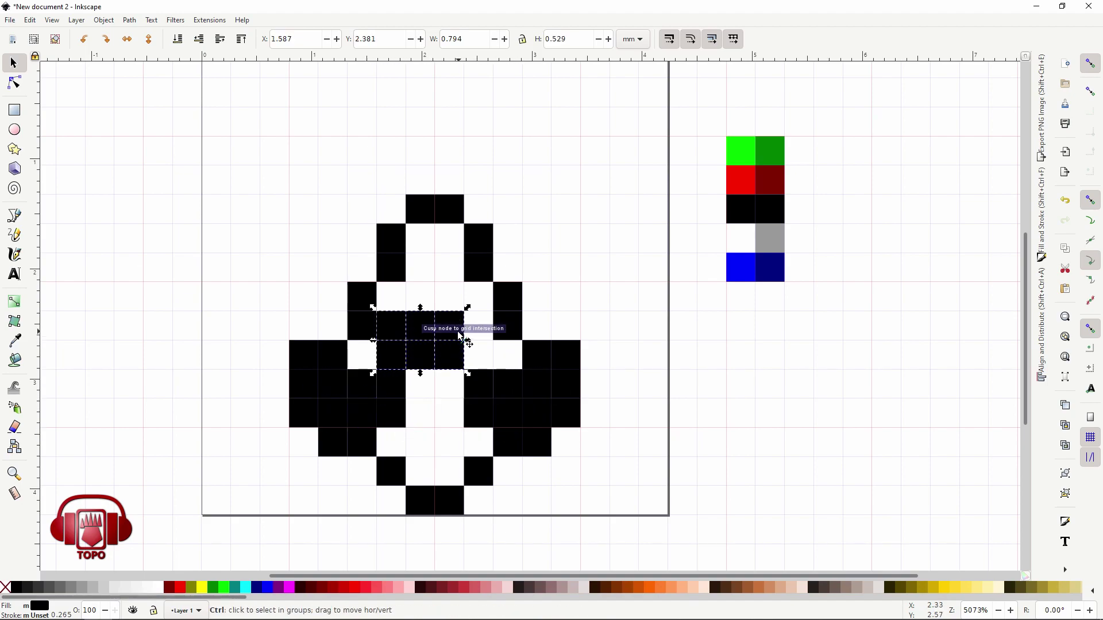
mouse_move(454, 340)
mouse_down()
mouse_move(543, 259)
mouse_move(601, 261)
mouse_up()
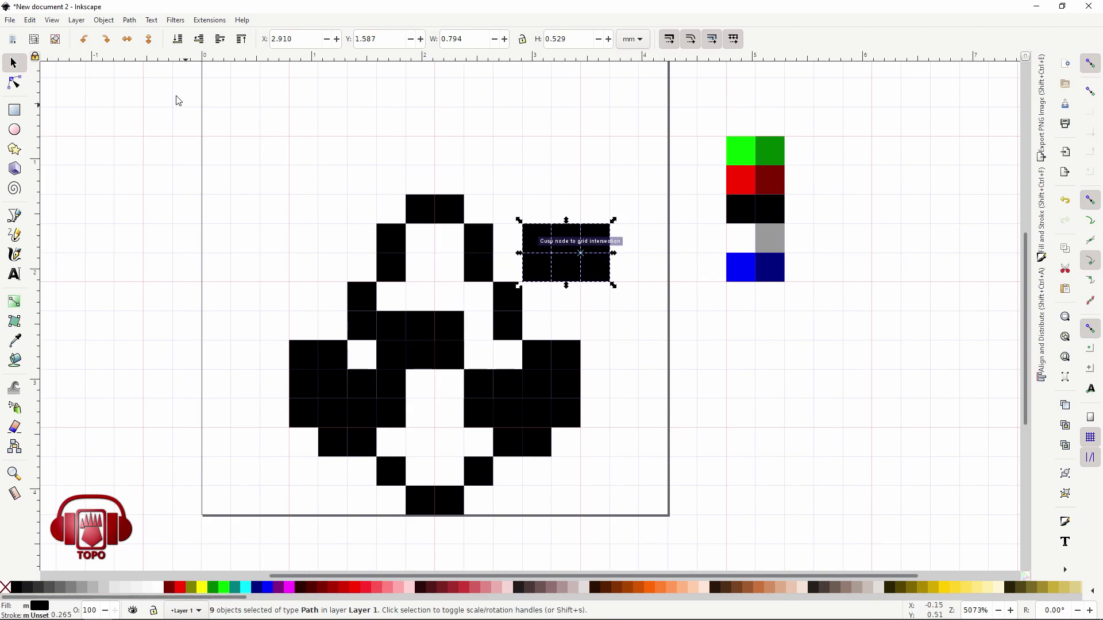
drag(594, 268, 594, 267)
drag(550, 182, 659, 305)
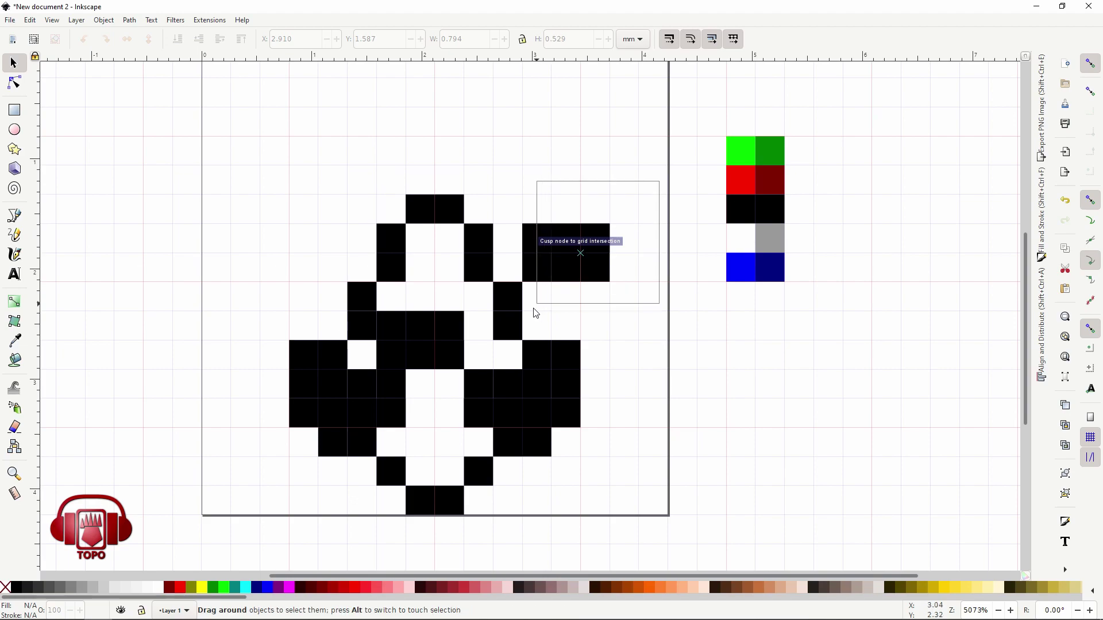
drag(585, 276, 440, 276)
drag(510, 185, 588, 304)
drag(535, 282, 477, 369)
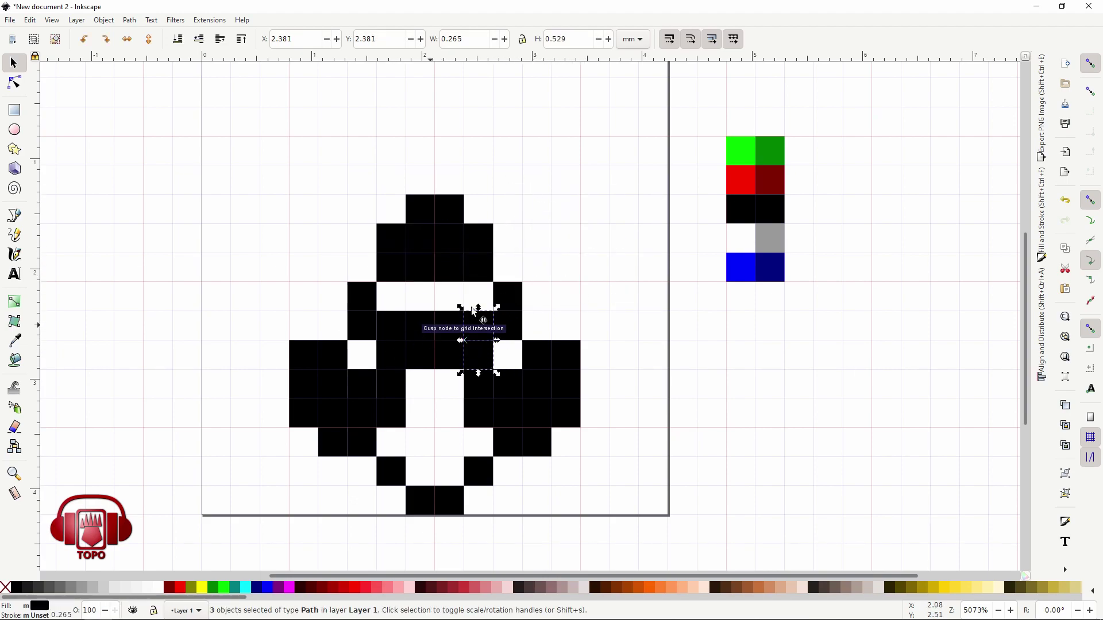
drag(447, 322, 425, 330)
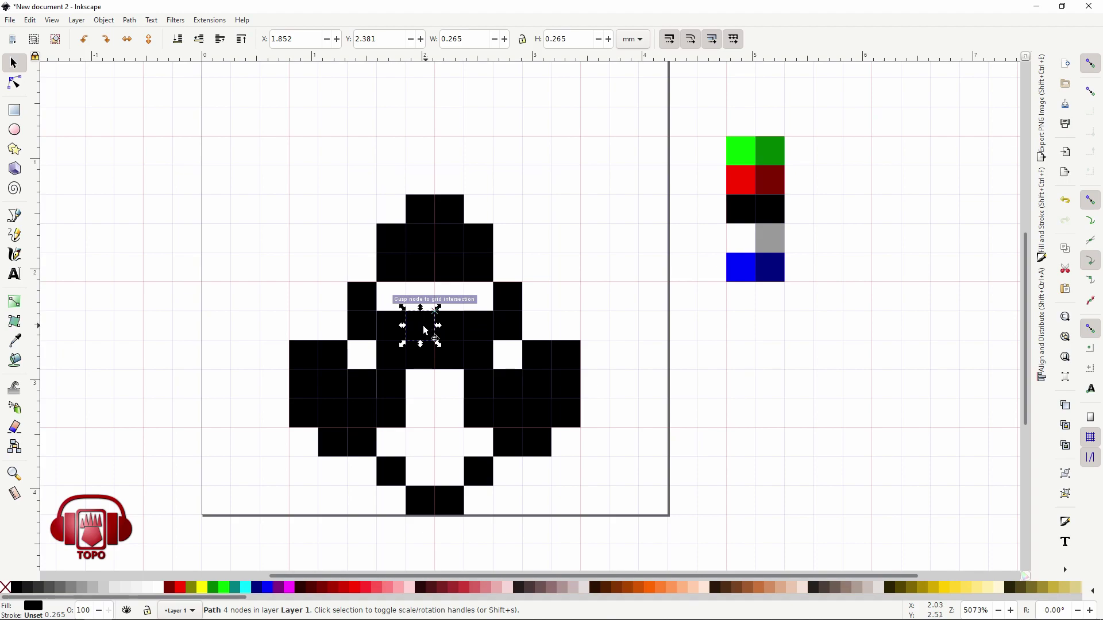
click(578, 264)
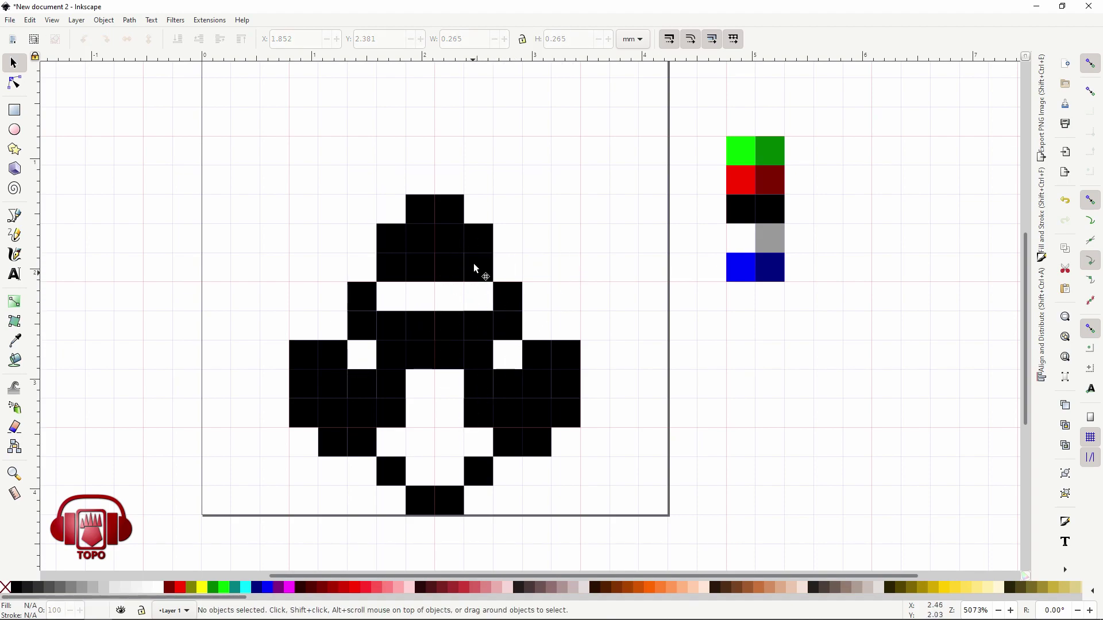
click(434, 252)
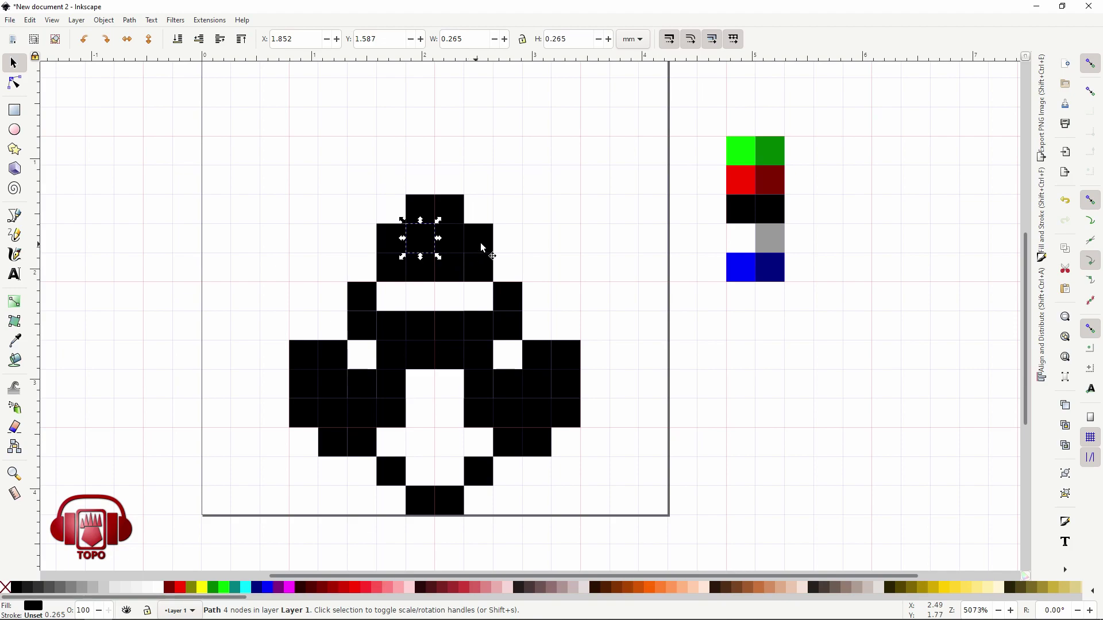
drag(741, 183, 739, 188)
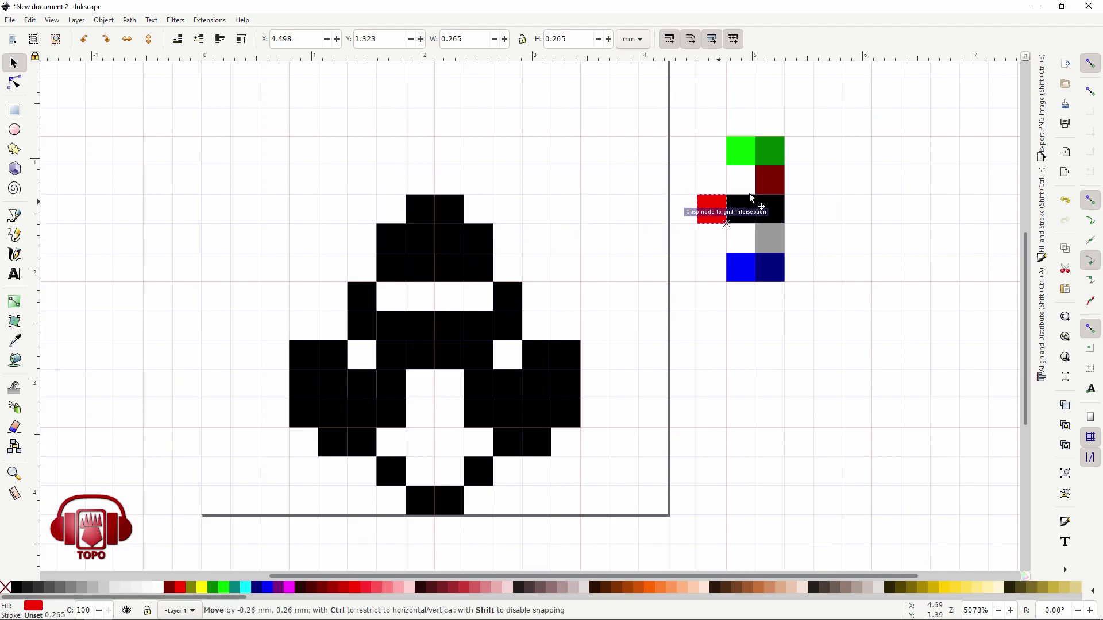
click(419, 246)
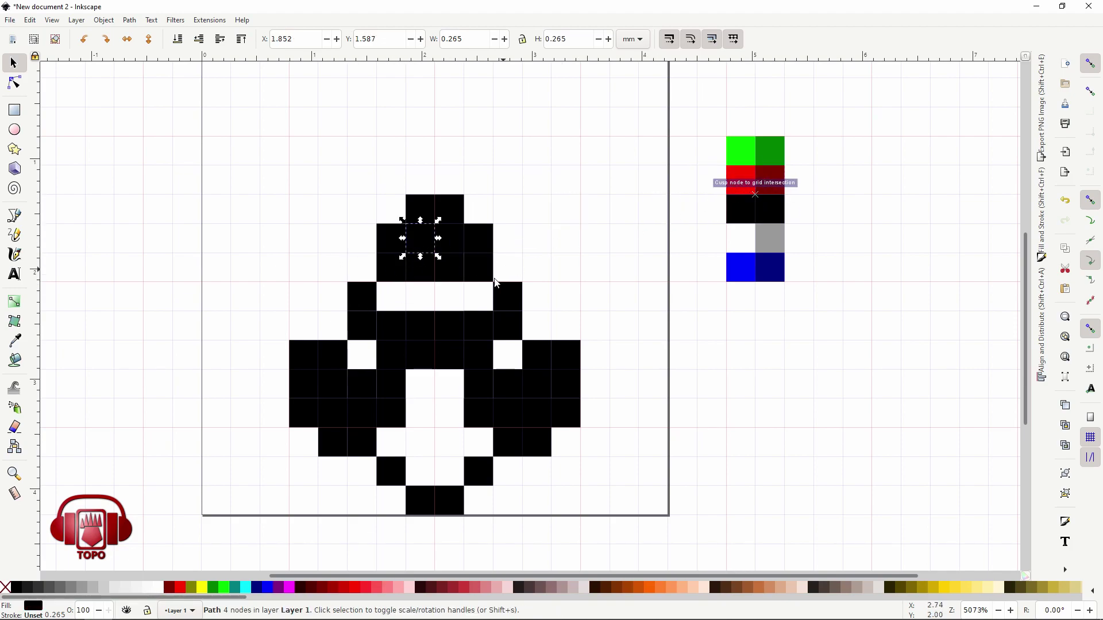
Test palette colours on one square with the Dropper: red, black, then blue.
click(16, 341)
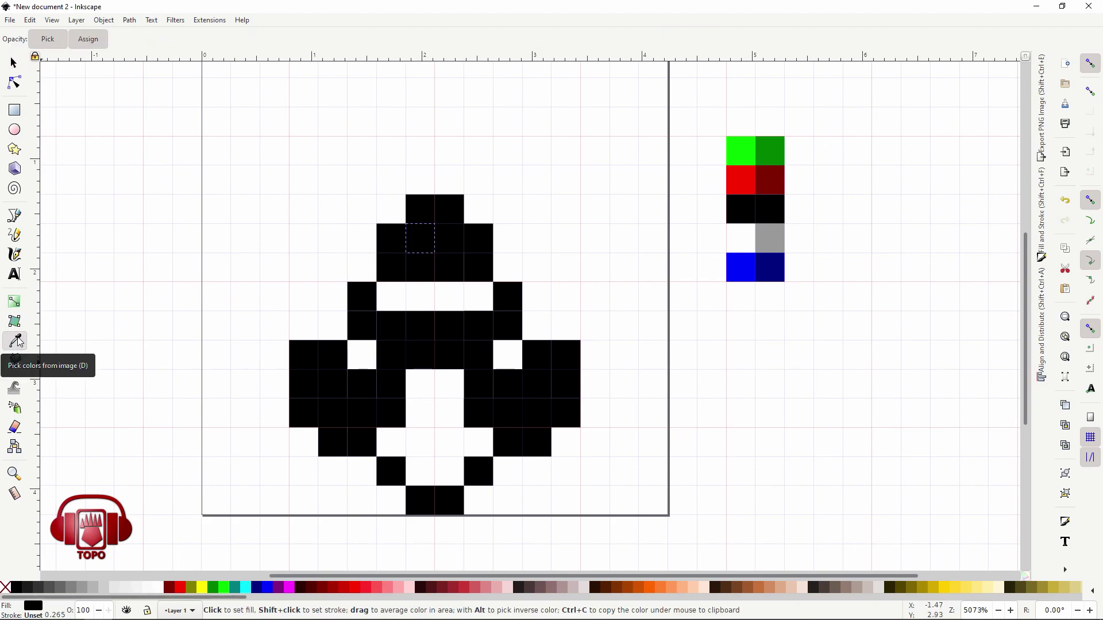
click(741, 179)
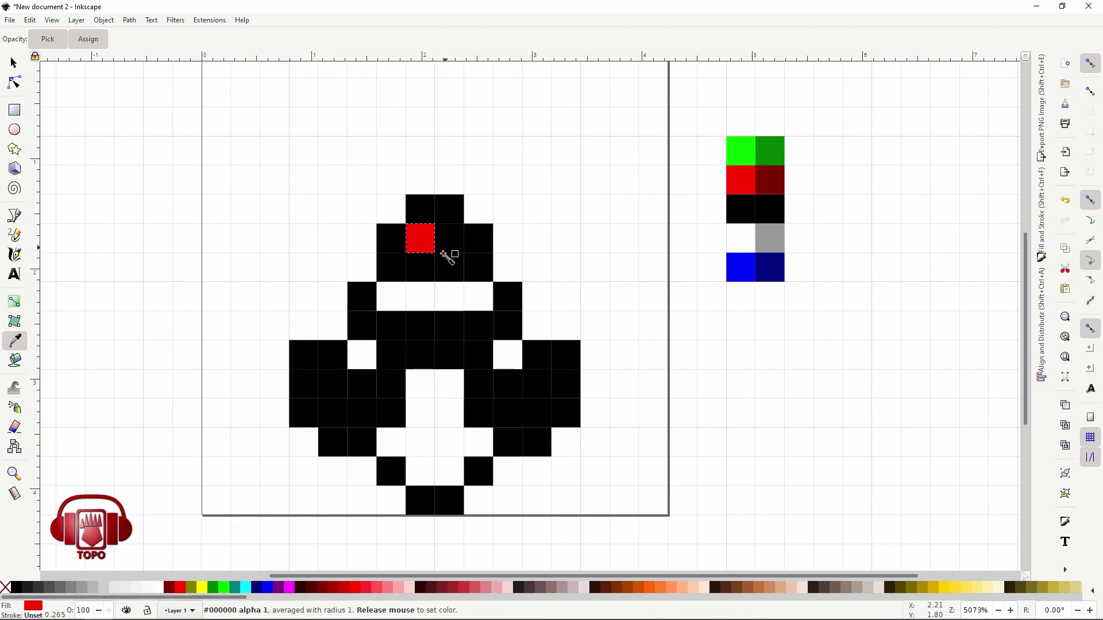
click(438, 267)
click(741, 267)
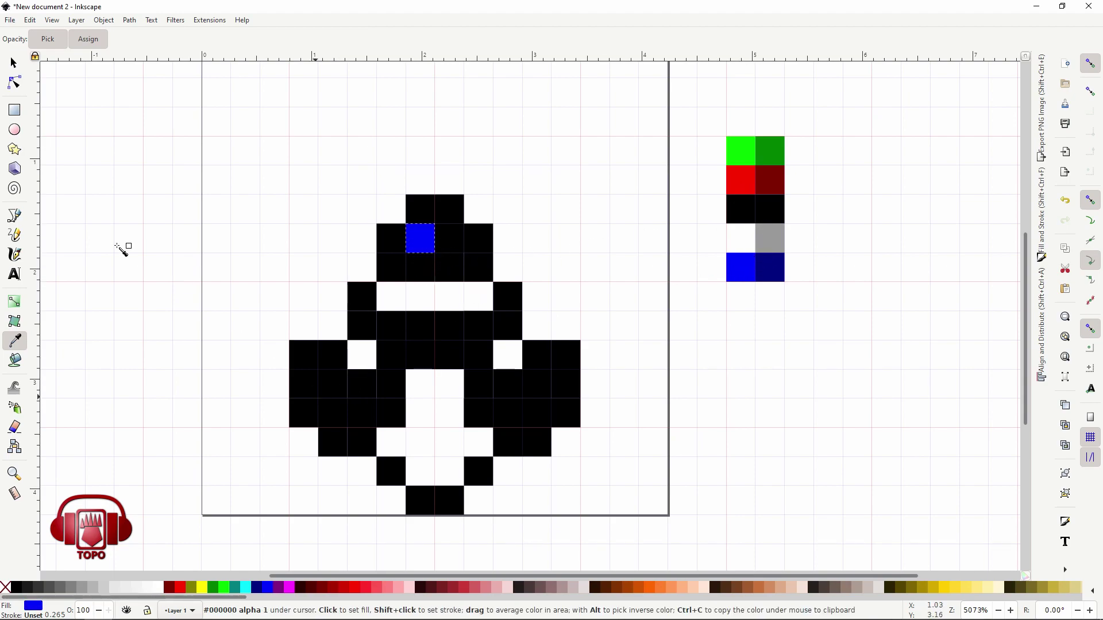
click(14, 63)
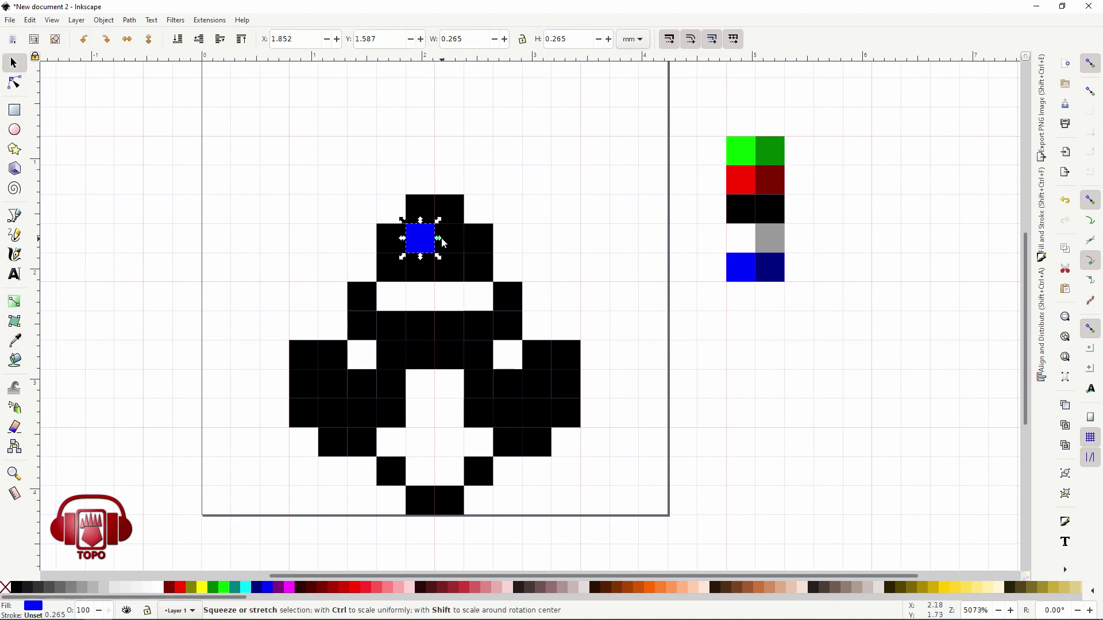
Select the black neck square and the cells below it down the bottle.
click(451, 251)
click(453, 241)
click(587, 234)
click(458, 243)
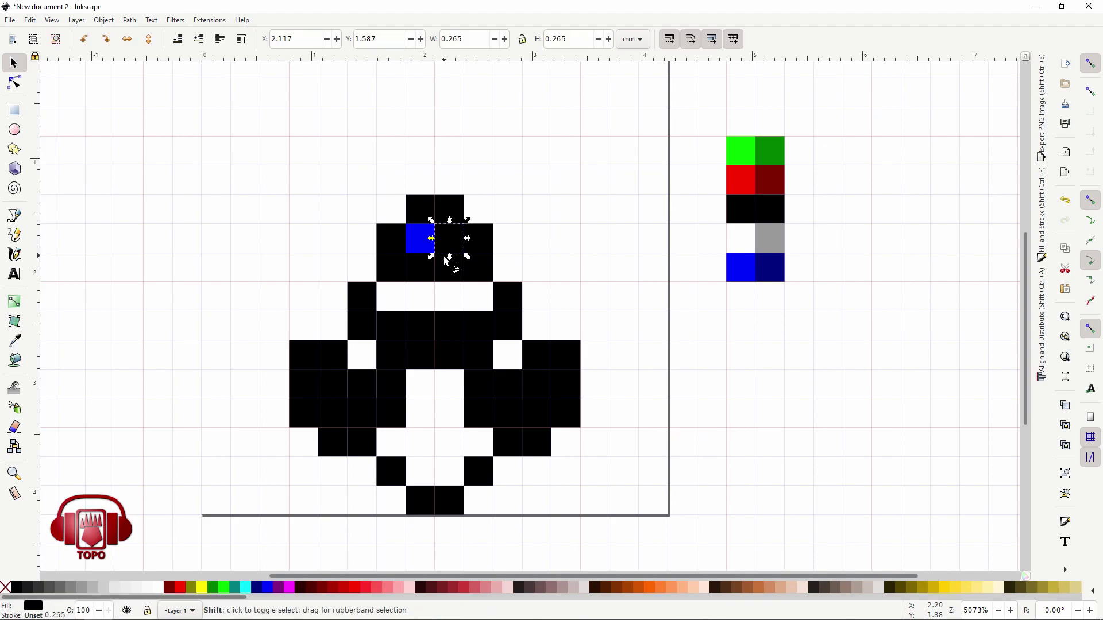
shift+click(451, 253)
shift+click(424, 319)
shift+click(453, 327)
shift+click(428, 357)
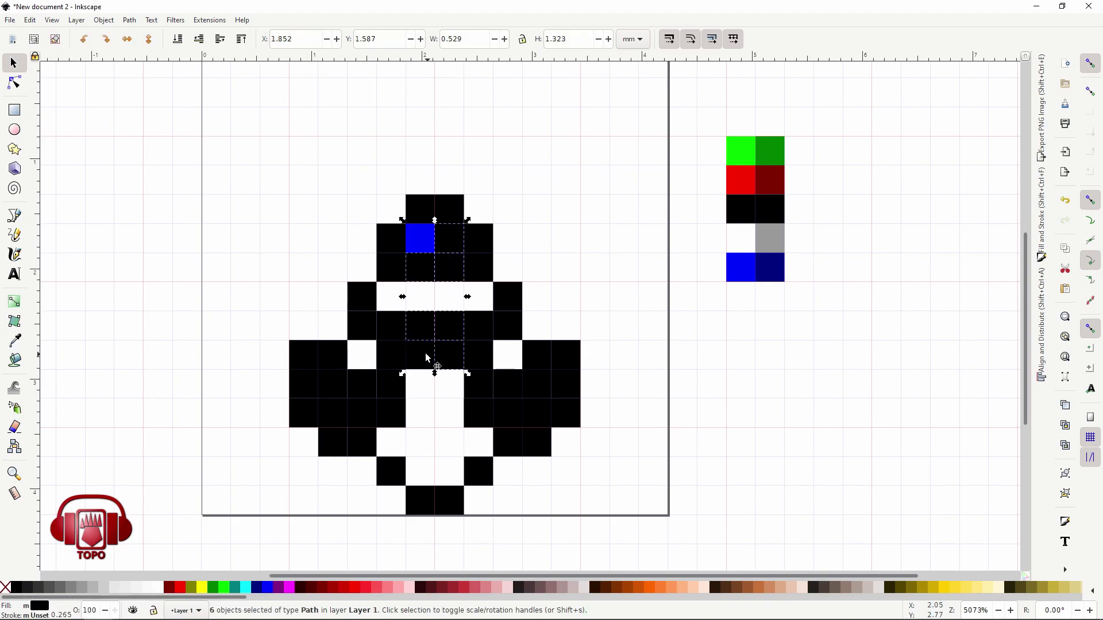
Add the side, lower-right and left-middle interior cells to the selection.
shift+click(393, 325)
shift+click(476, 328)
shift+click(506, 379)
shift+click(480, 381)
shift+click(480, 422)
shift+click(396, 411)
shift+click(361, 385)
shift+click(373, 414)
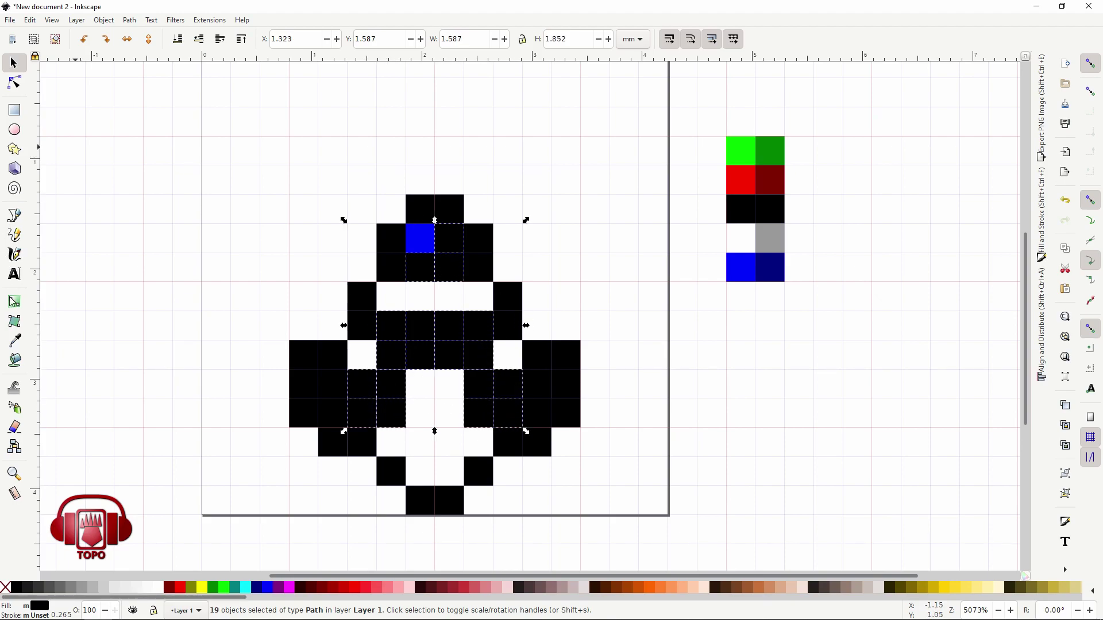
Fill the selected cells from the palette, trying blue and greens before settling on red.
click(14, 340)
click(738, 179)
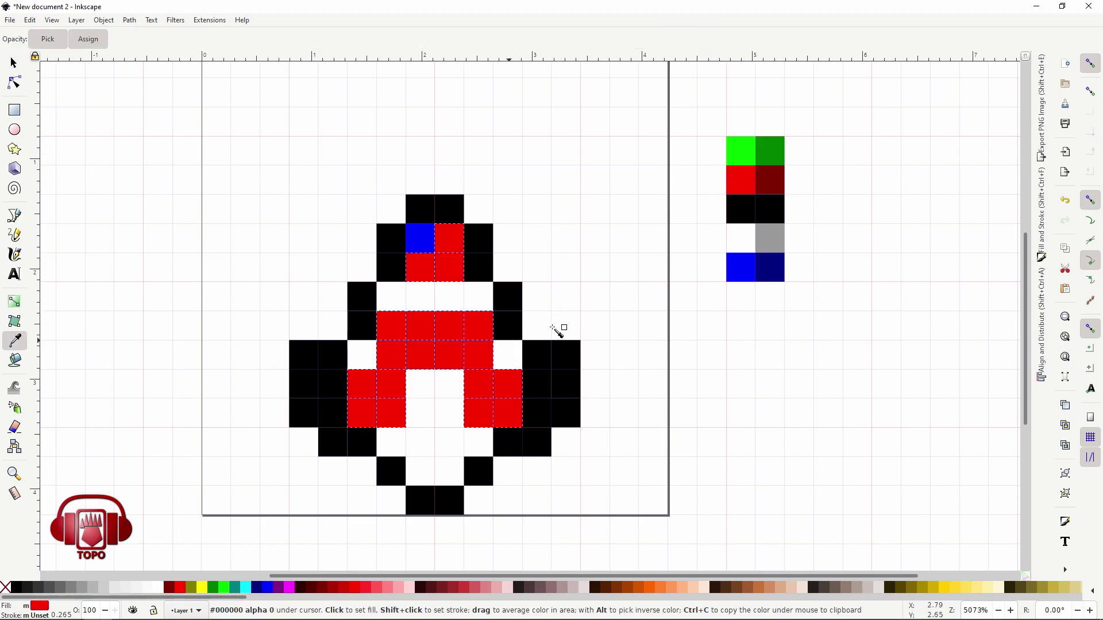
click(747, 266)
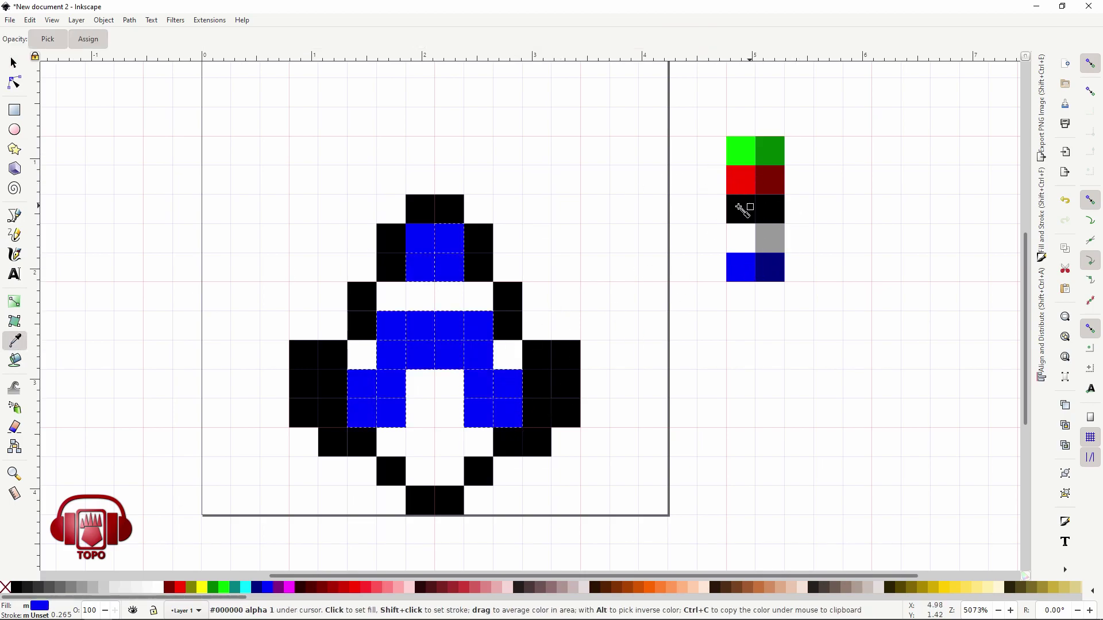
click(741, 150)
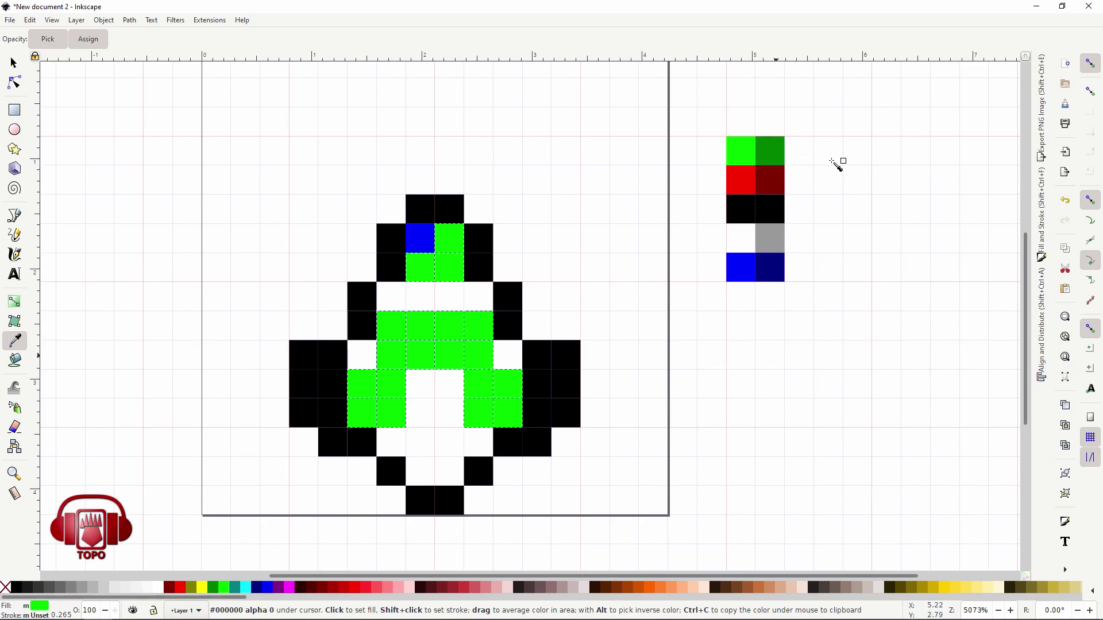
click(770, 148)
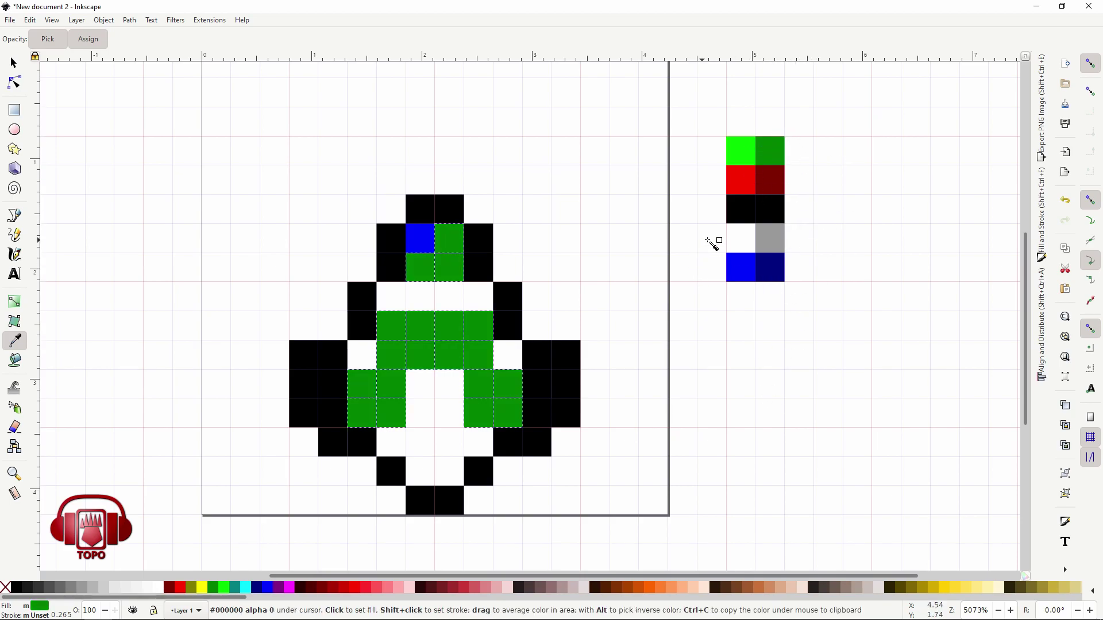
click(738, 152)
click(742, 267)
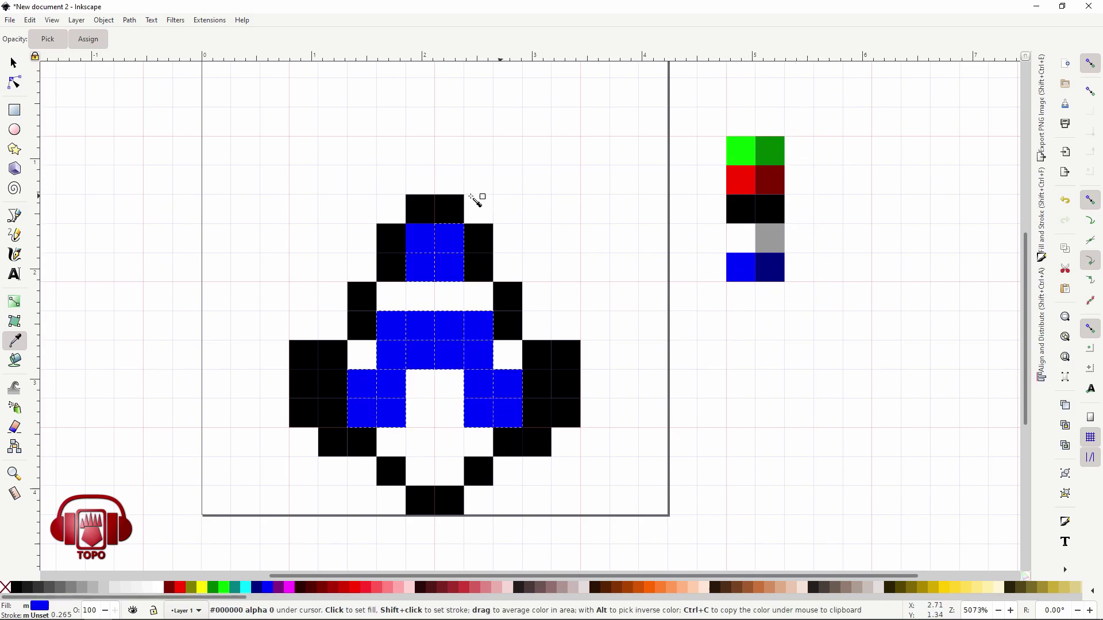
click(743, 183)
click(14, 63)
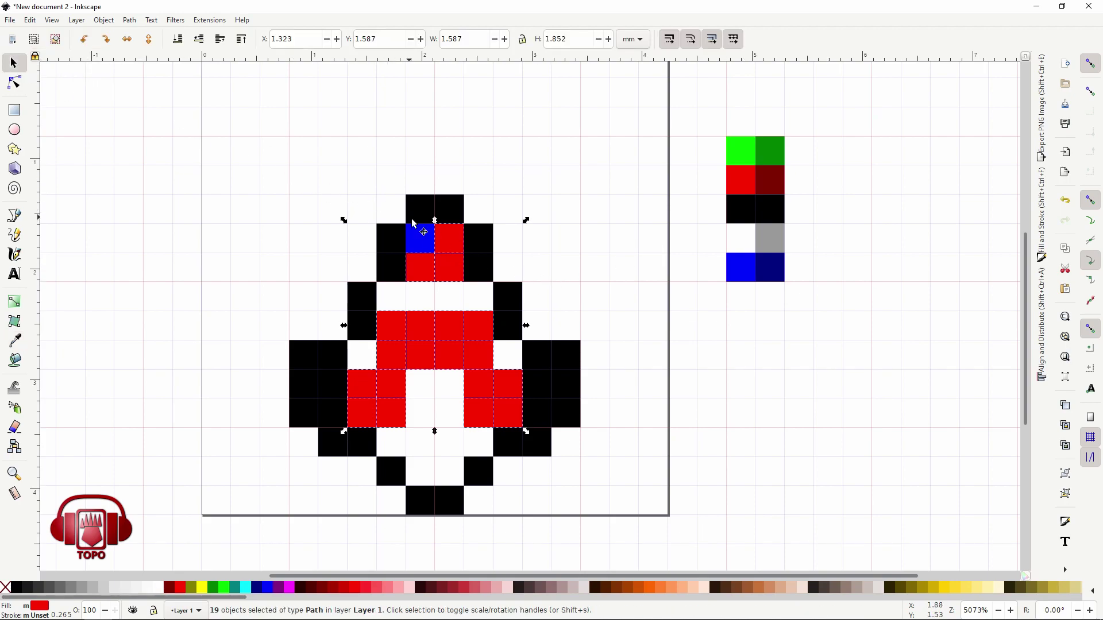
Turn the remaining blue cell red with the Dropper.
click(425, 236)
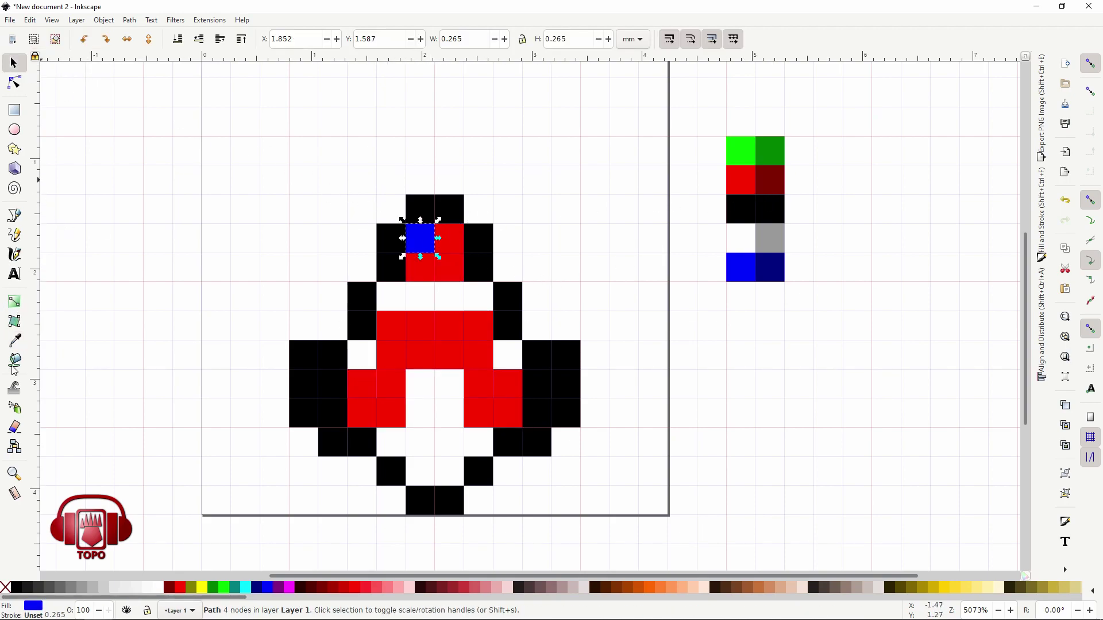
click(15, 342)
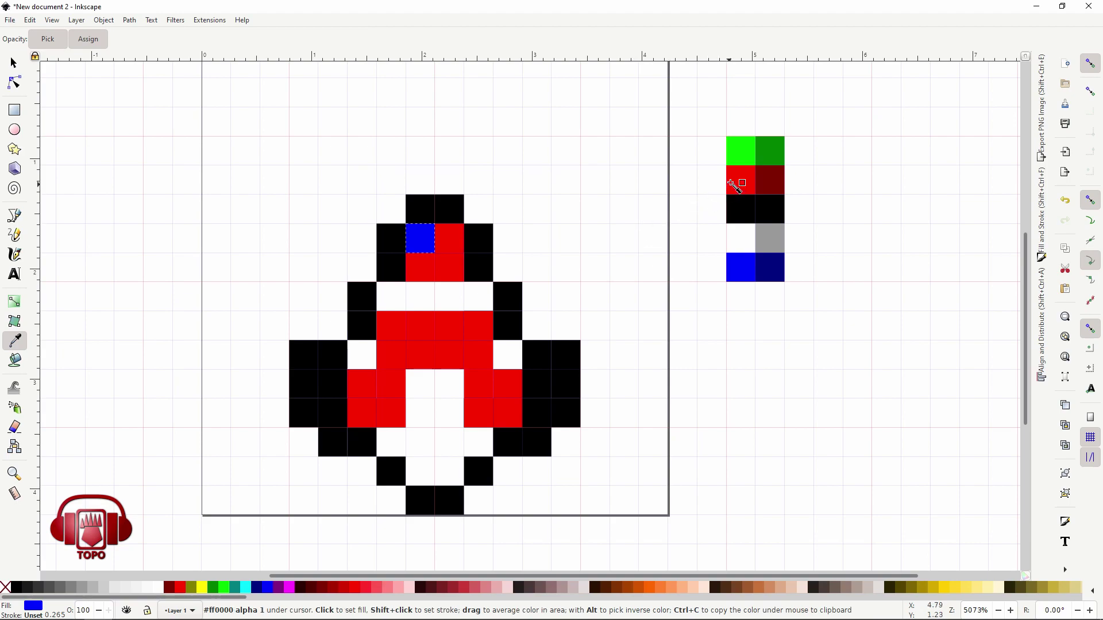
click(739, 179)
scroll(565, 281, up, 1)
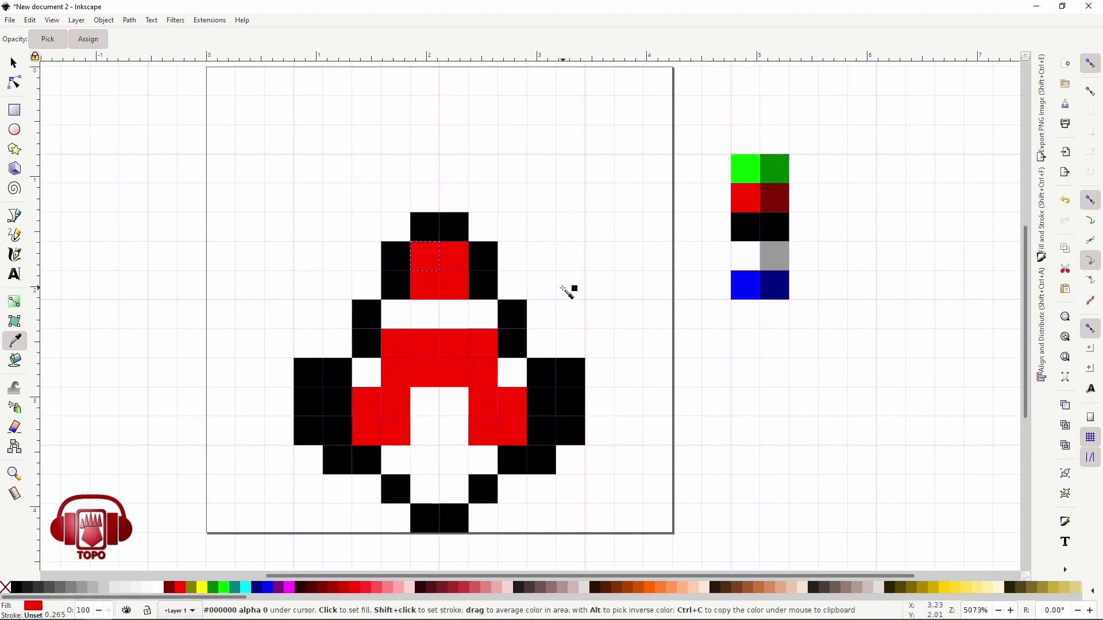
Select the red palette square and paste a copy of it.
click(14, 63)
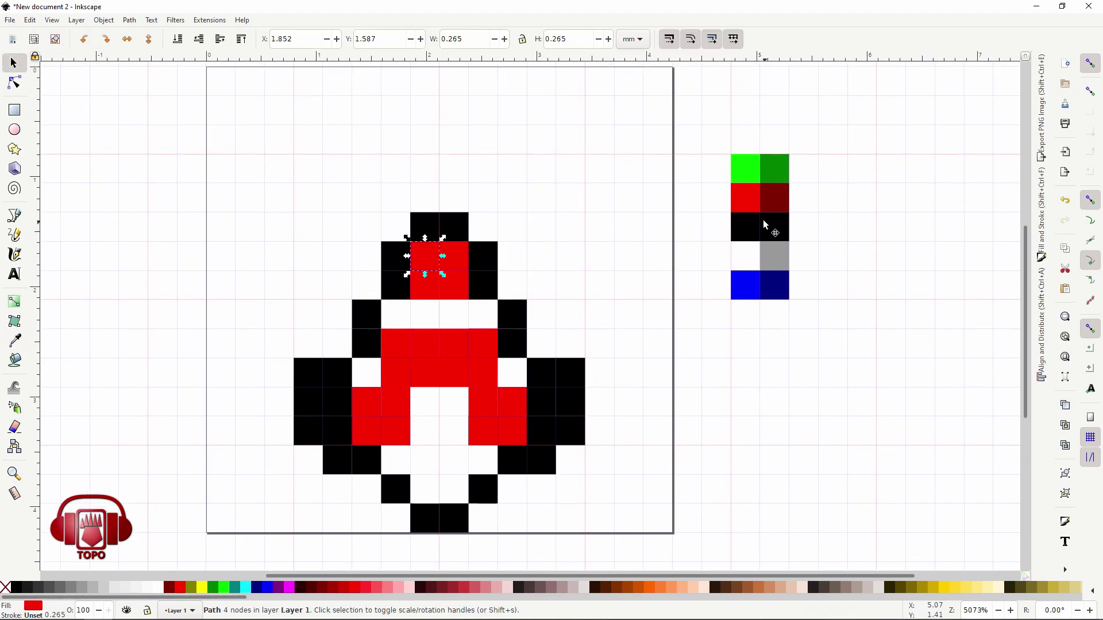
click(758, 182)
click(777, 199)
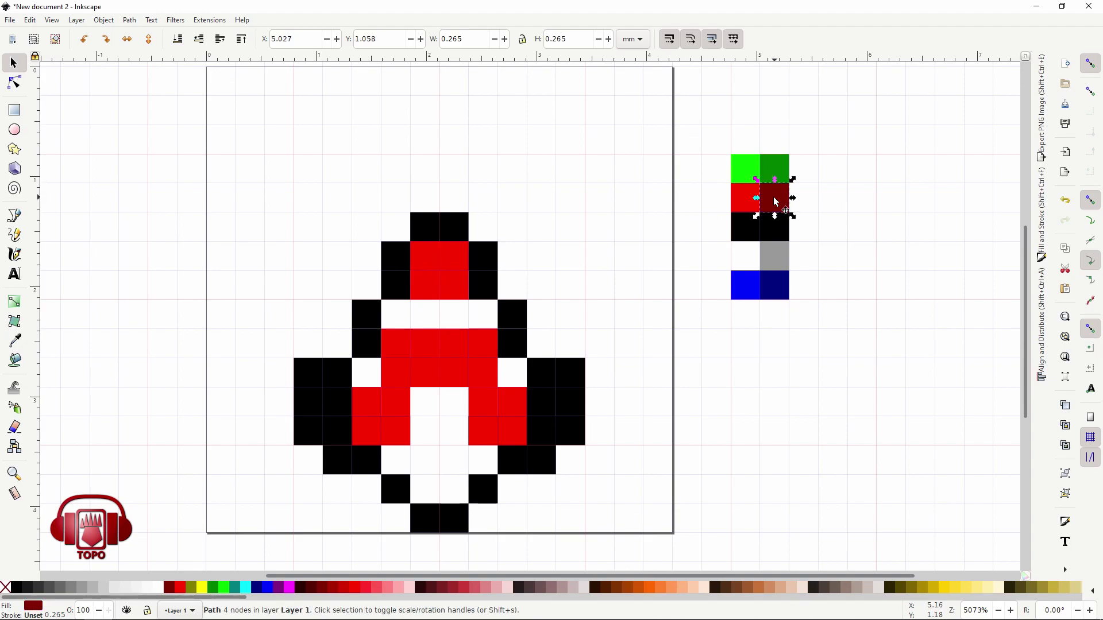
click(752, 208)
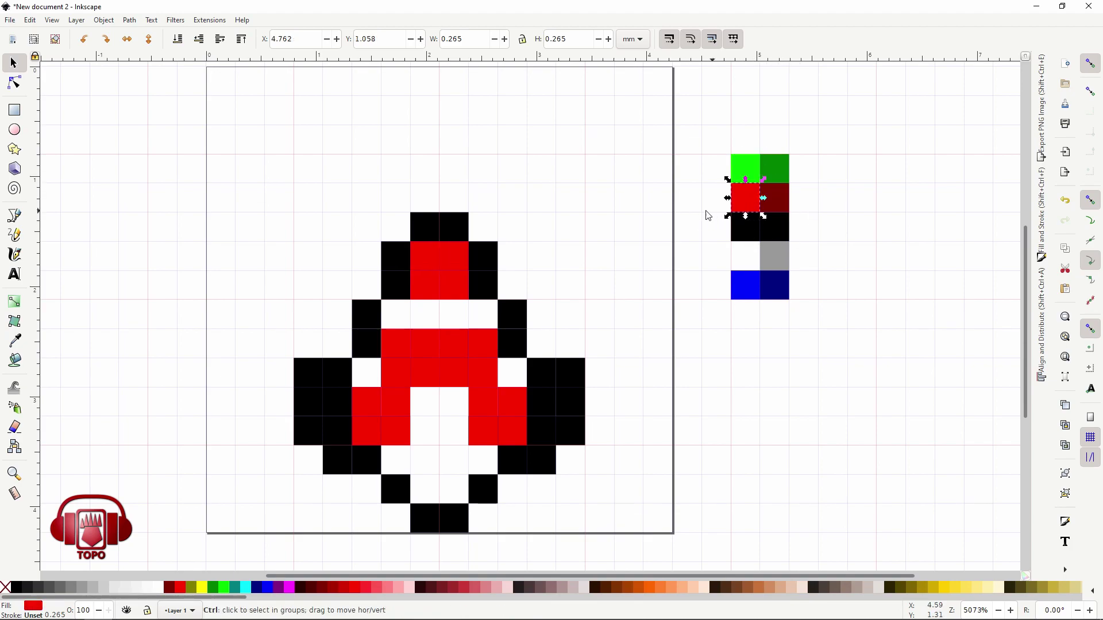
key(ctrl+v)
Place a red copy in the left white cell and swap the tall black rectangle for a stepped black square.
drag(482, 315, 375, 320)
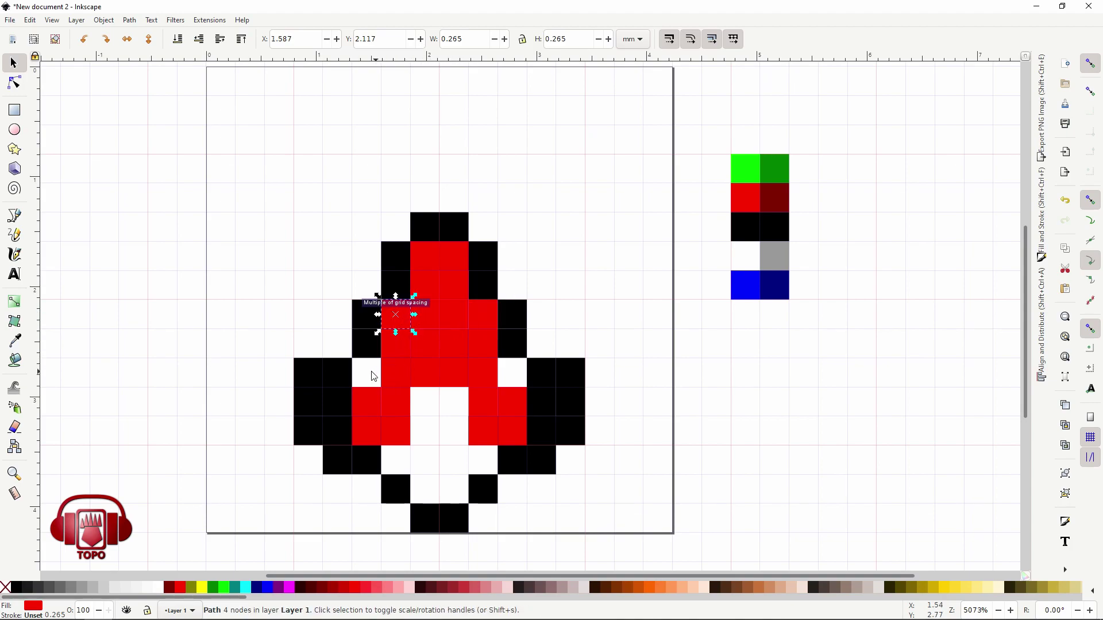
key(ctrl+v)
mouse_move(491, 261)
mouse_down()
mouse_move(596, 259)
mouse_move(602, 188)
mouse_move(611, 261)
mouse_move(610, 158)
mouse_move(574, 144)
mouse_up()
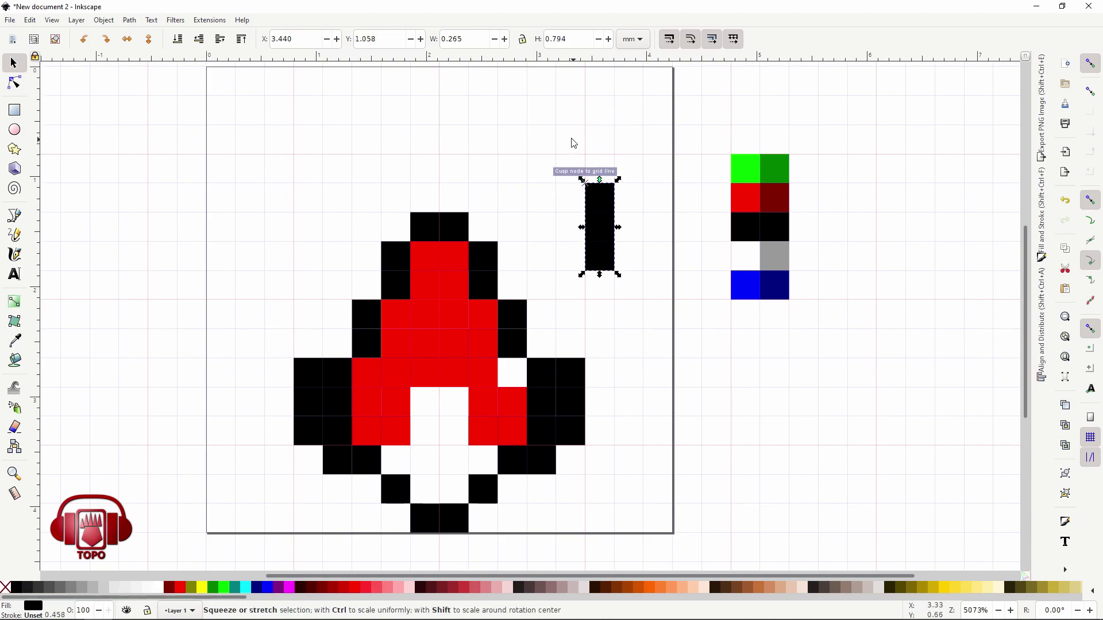
key(Delete)
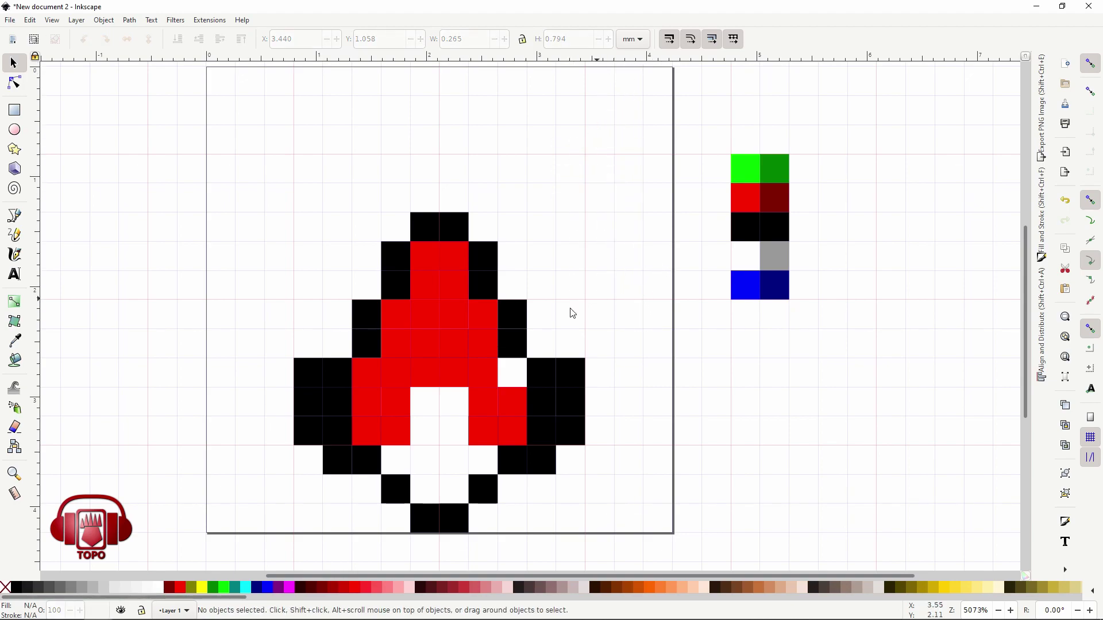
key(ctrl+v)
drag(574, 290, 515, 322)
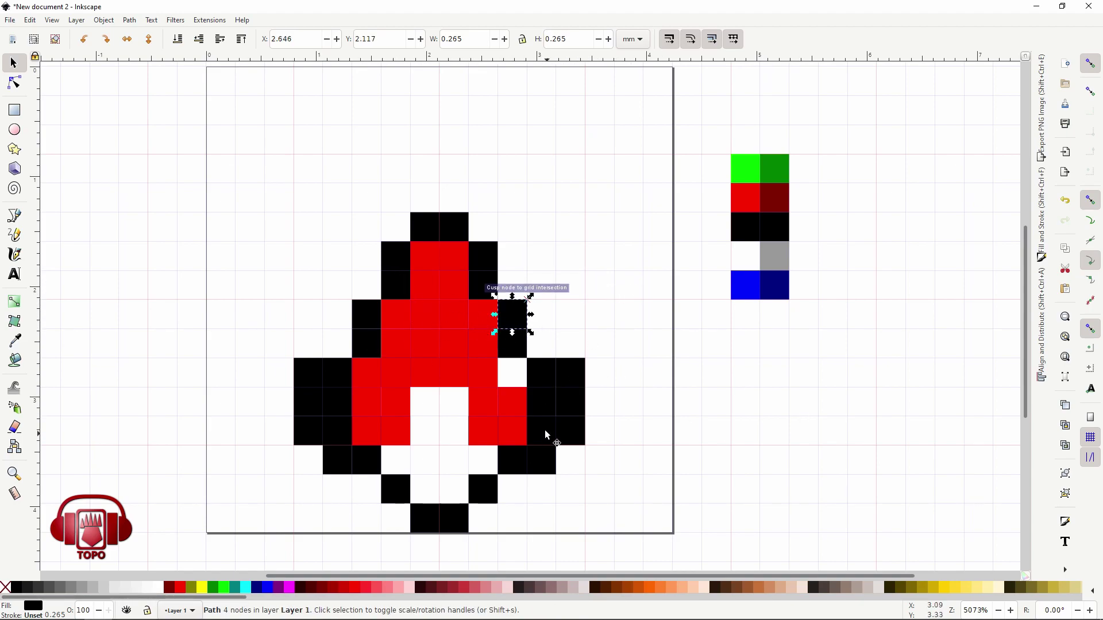
Fill the remaining white interior cells and the neck with red squares.
click(513, 379)
mouse_move(428, 408)
mouse_down()
mouse_move(411, 394)
mouse_move(424, 402)
mouse_move(407, 459)
mouse_move(382, 459)
mouse_move(494, 462)
mouse_move(436, 485)
mouse_move(465, 474)
mouse_up()
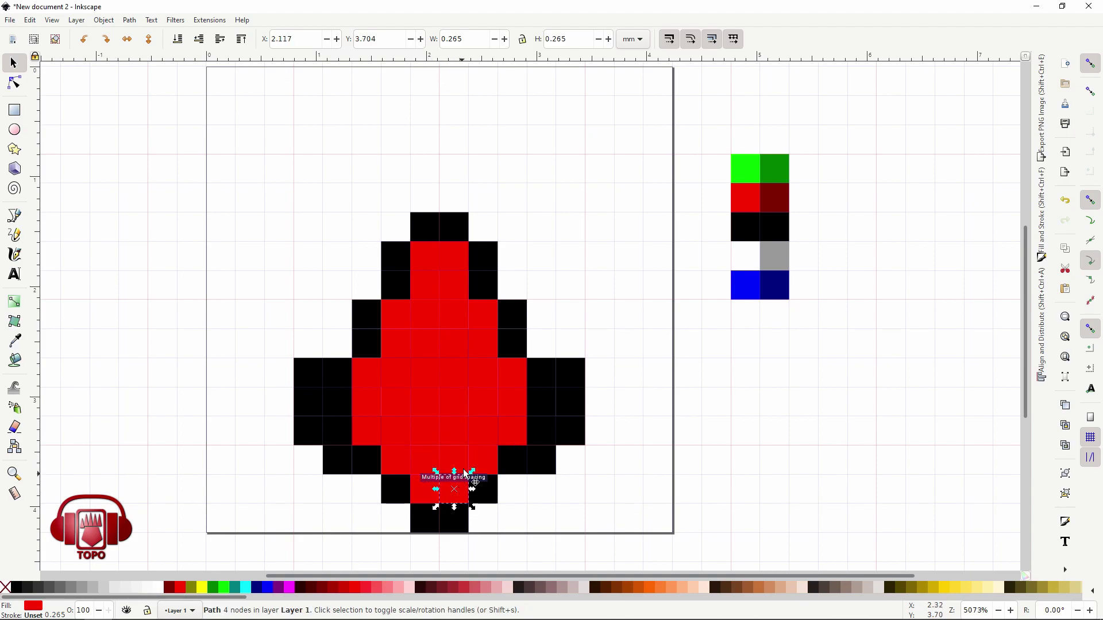
drag(460, 275, 462, 275)
Select the neck cells and three right-side red cells, then the dark-red palette square.
shift+click(454, 255)
shift+click(483, 315)
shift+click(485, 344)
shift+click(514, 373)
shift+click(514, 402)
shift+click(514, 431)
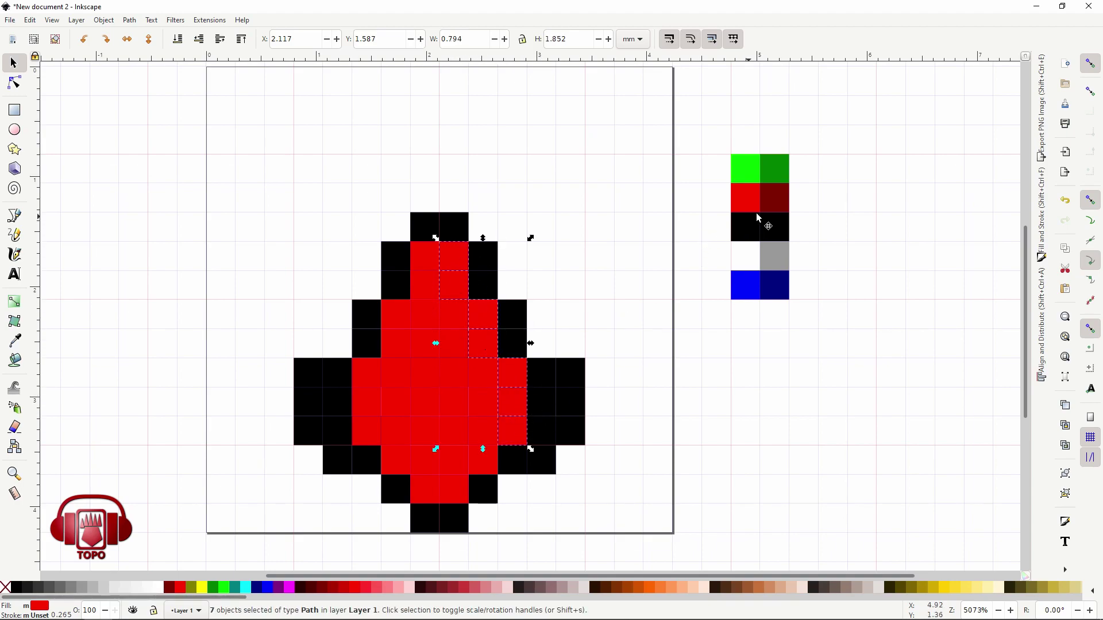
click(772, 204)
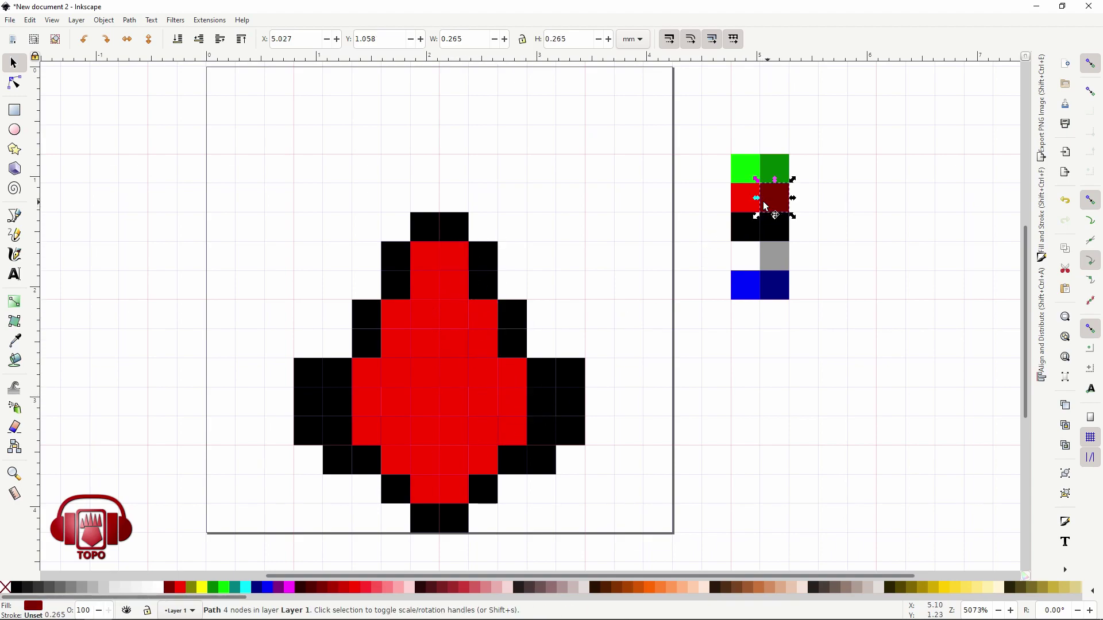
Shade two neck cells and a right-side diagonal of cells dark red.
click(456, 259)
shift+click(457, 286)
shift+click(482, 313)
shift+click(482, 343)
shift+click(511, 372)
shift+click(513, 402)
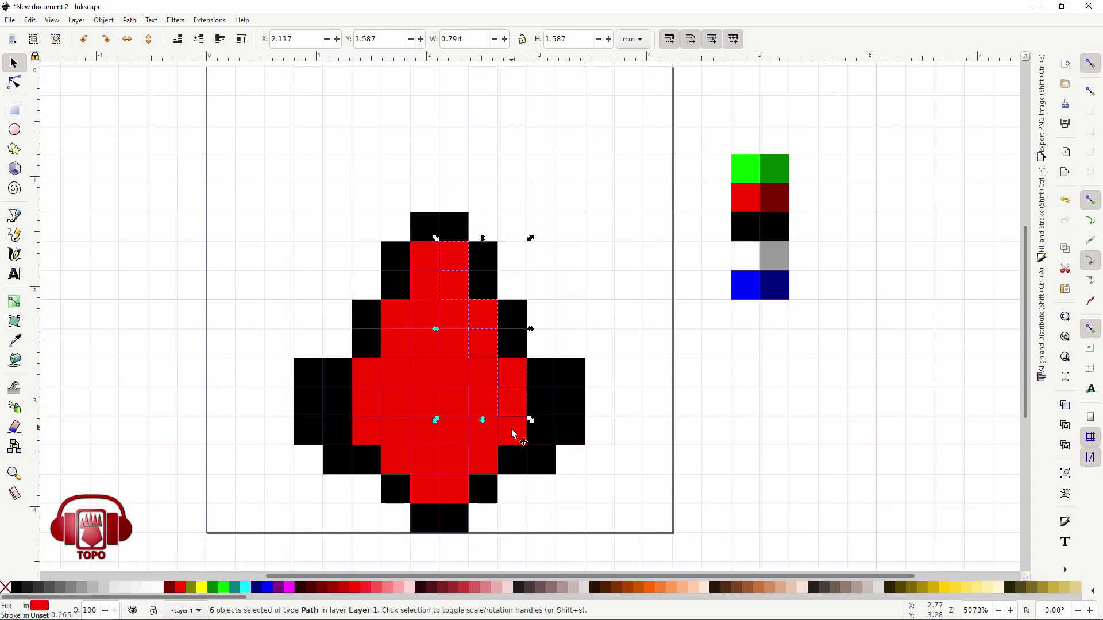
click(15, 341)
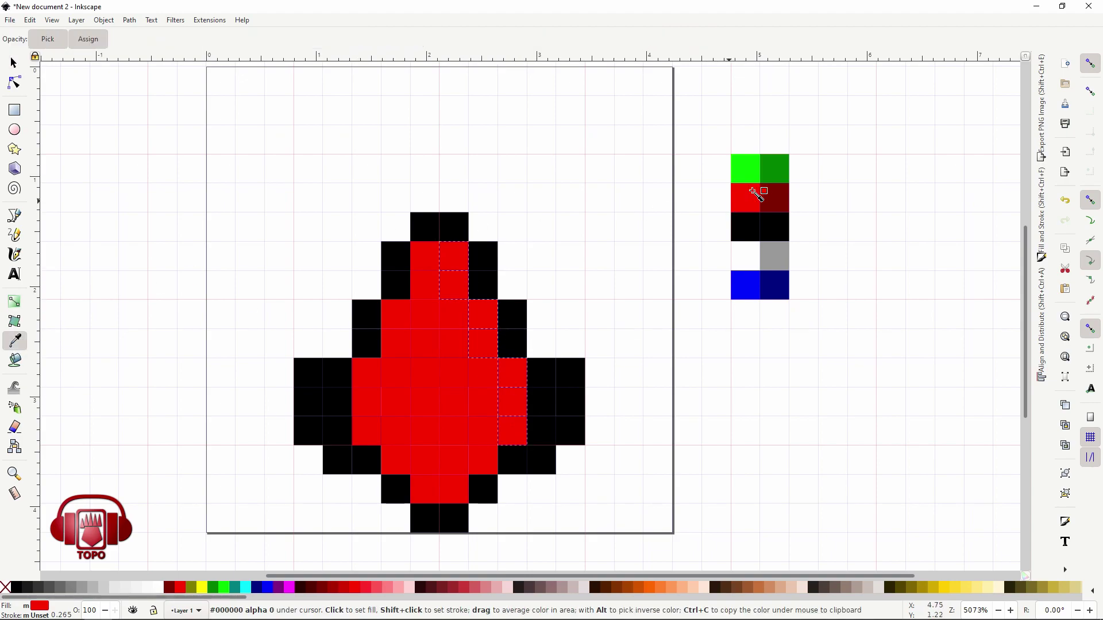
click(776, 198)
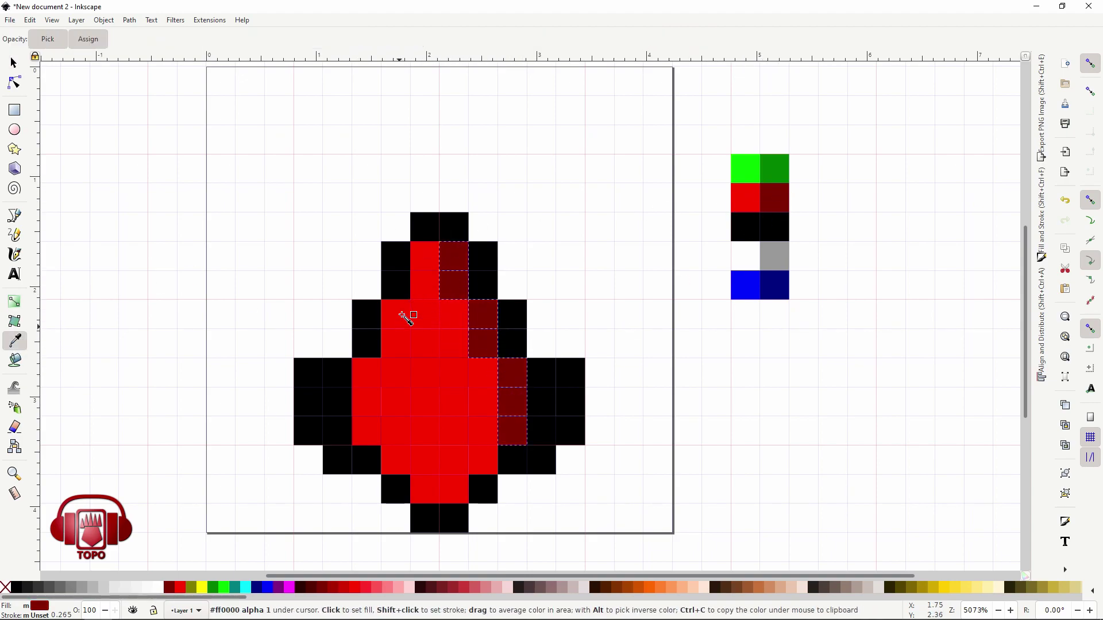
Turn four red cells along the bottle's left side white as a highlight.
click(14, 63)
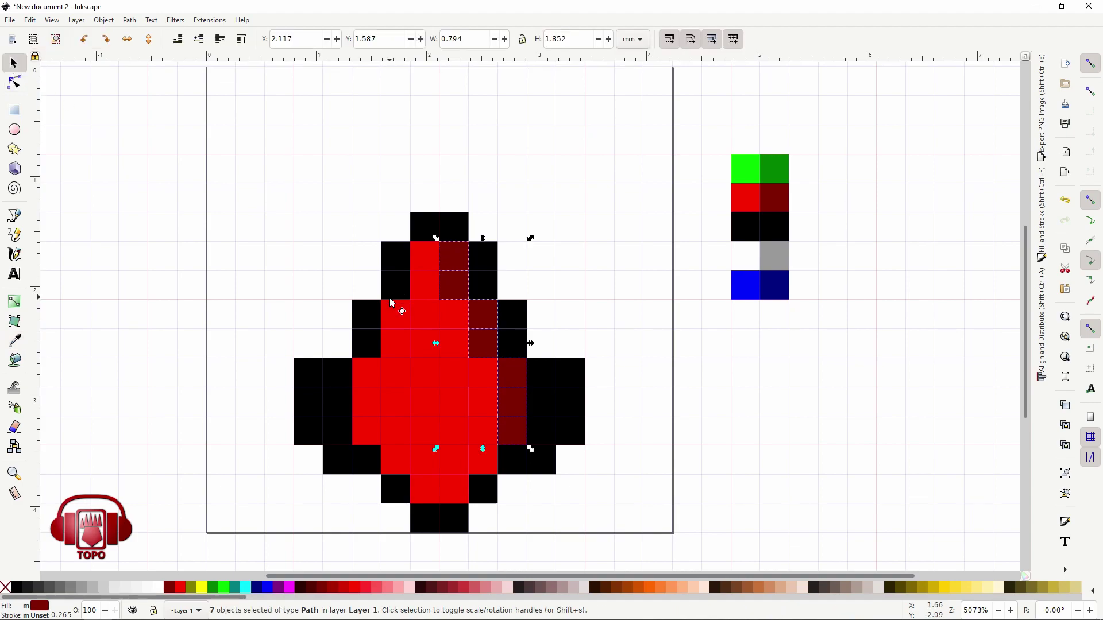
click(392, 303)
shift+click(366, 368)
shift+click(366, 402)
shift+click(394, 348)
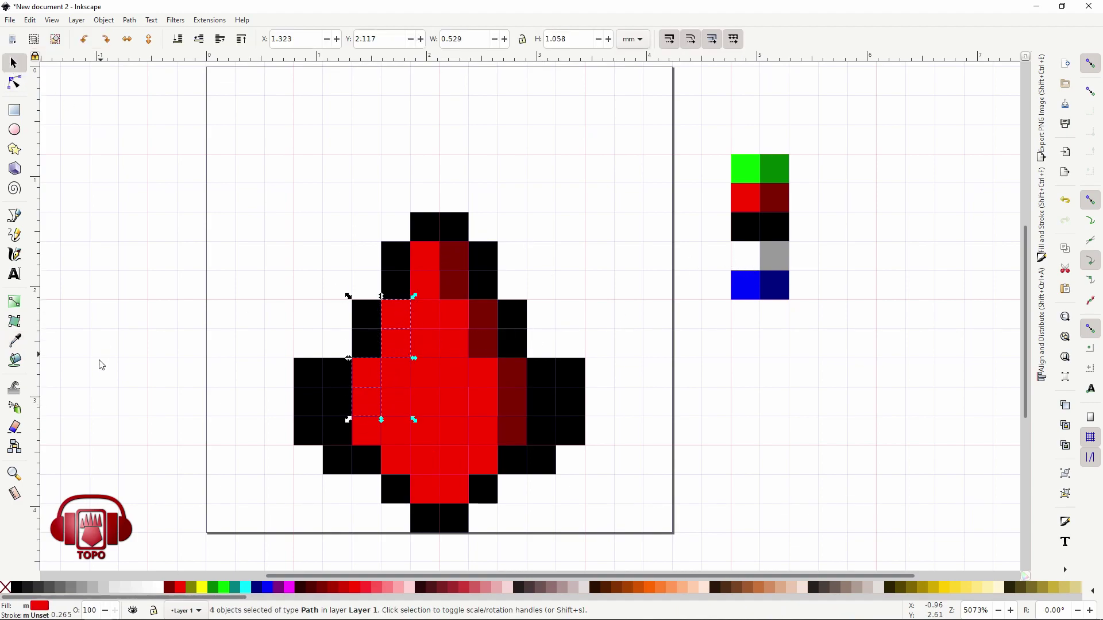
click(14, 341)
click(580, 339)
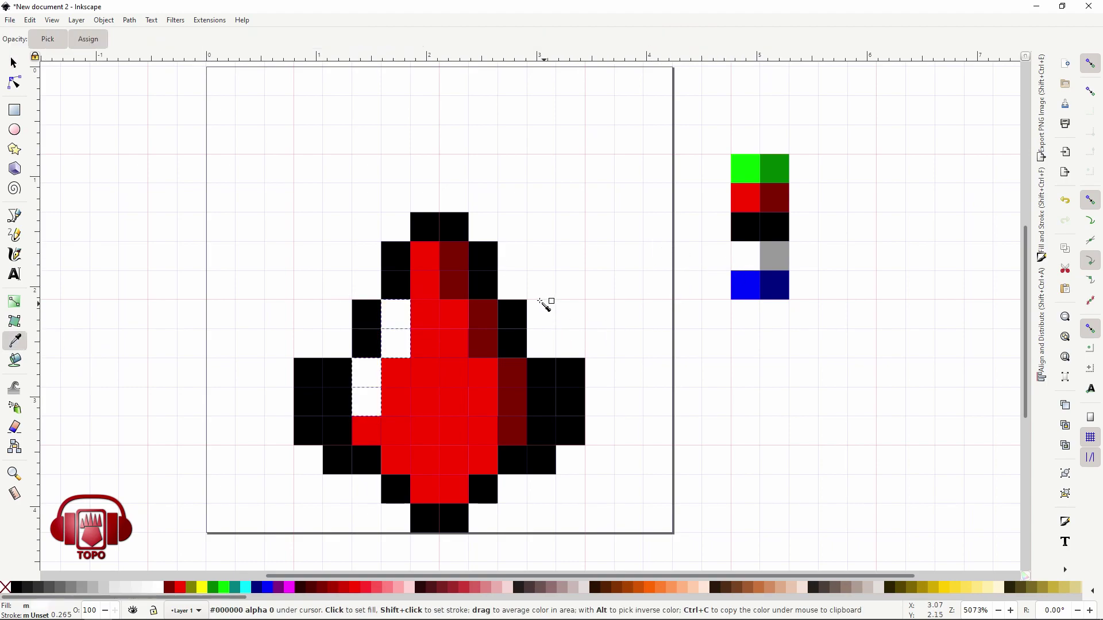
Deselect the highlight cells and box-select every pixel of the bottle.
scroll(543, 293, down, 1)
click(13, 63)
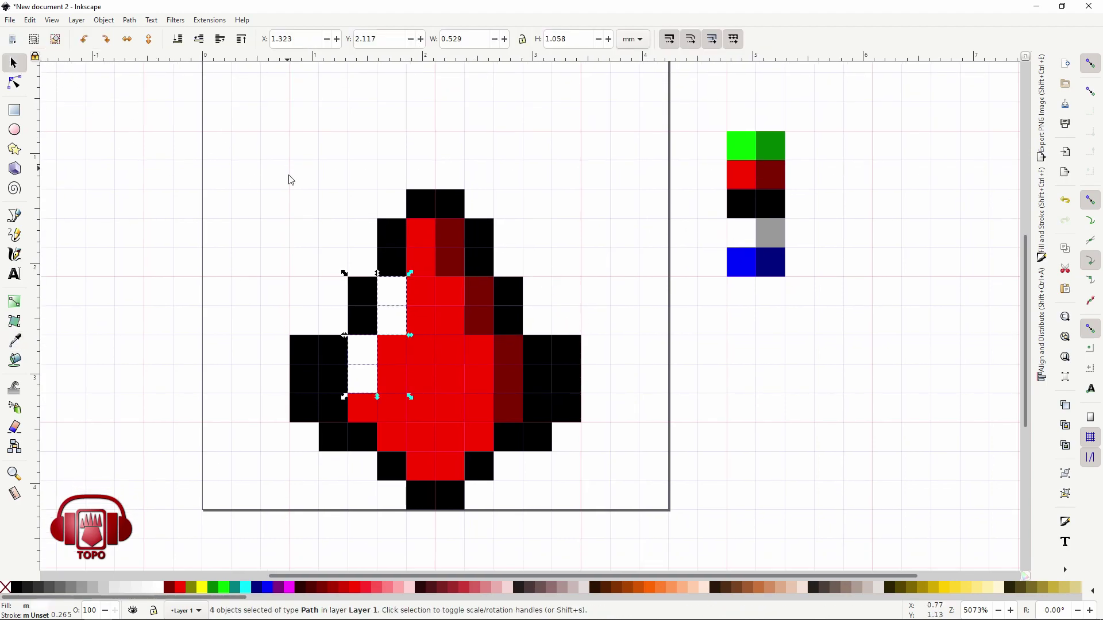
scroll(290, 184, up, 1)
click(189, 175)
drag(189, 175, 628, 546)
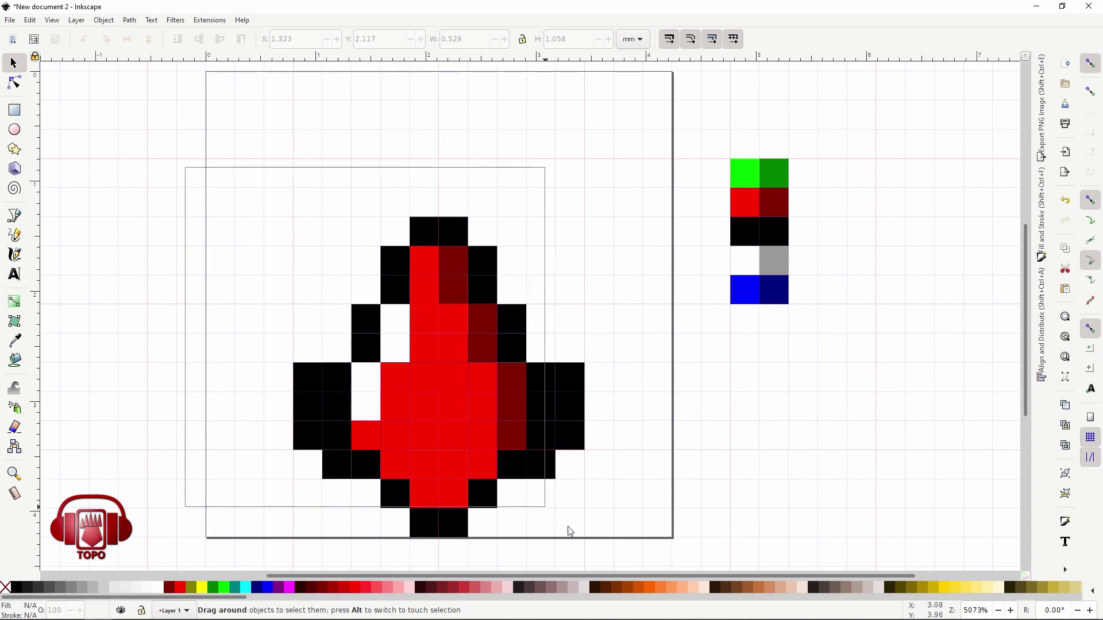
scroll(613, 321, up, 1)
scroll(613, 321, down, 1)
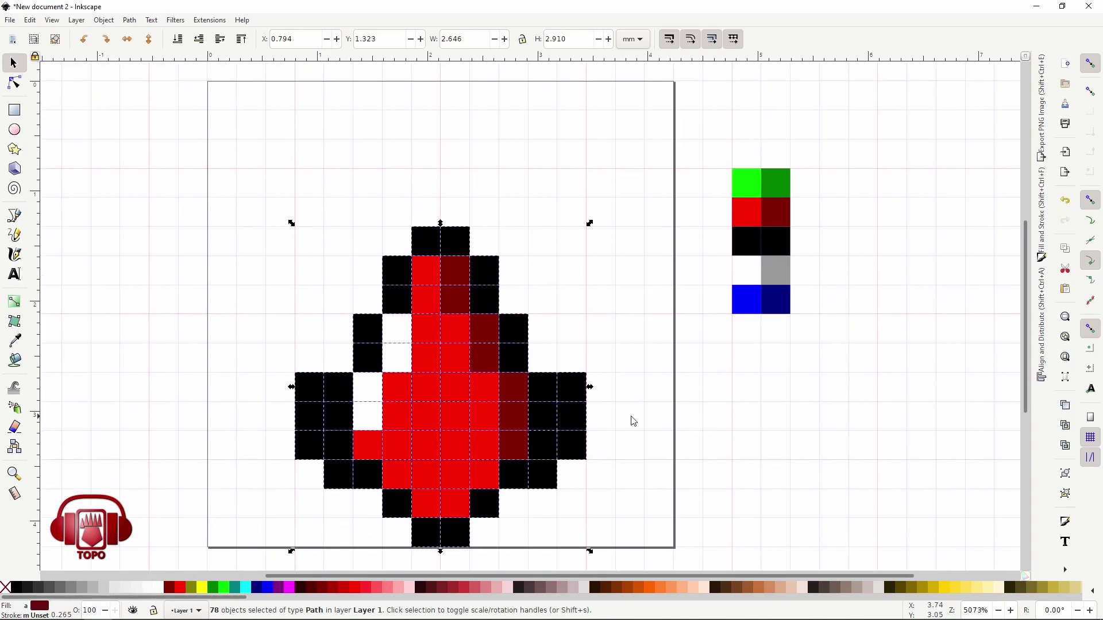
key(Escape)
drag(164, 146, 595, 533)
key(Escape)
scroll(655, 402, down, 2)
scroll(655, 402, left, 2)
scroll(631, 370, up, 2)
scroll(608, 369, right, 2)
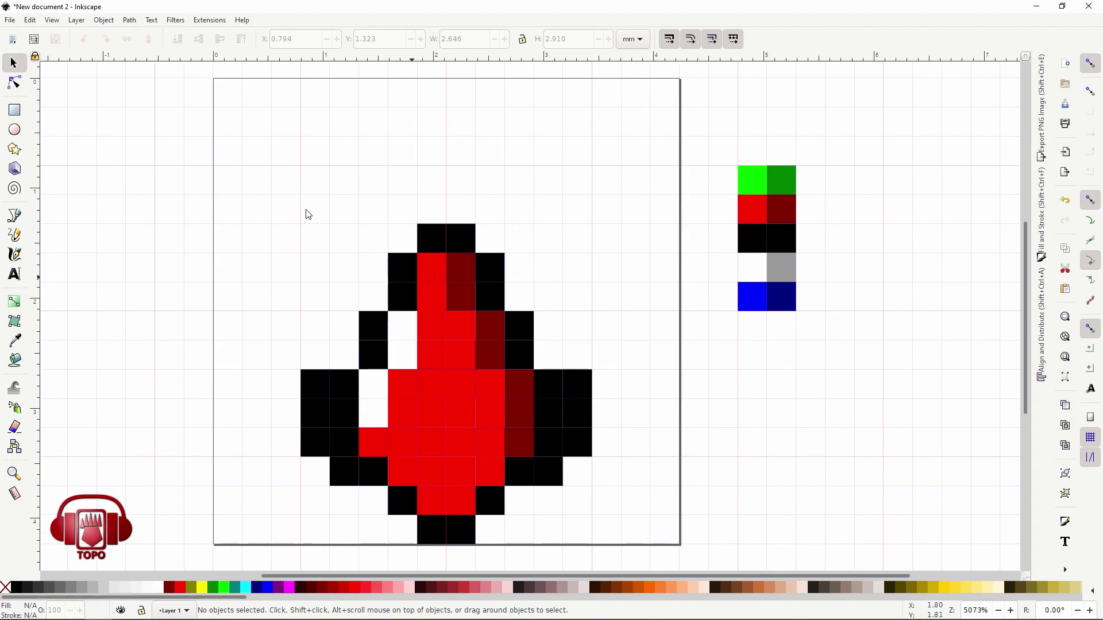
click(10, 21)
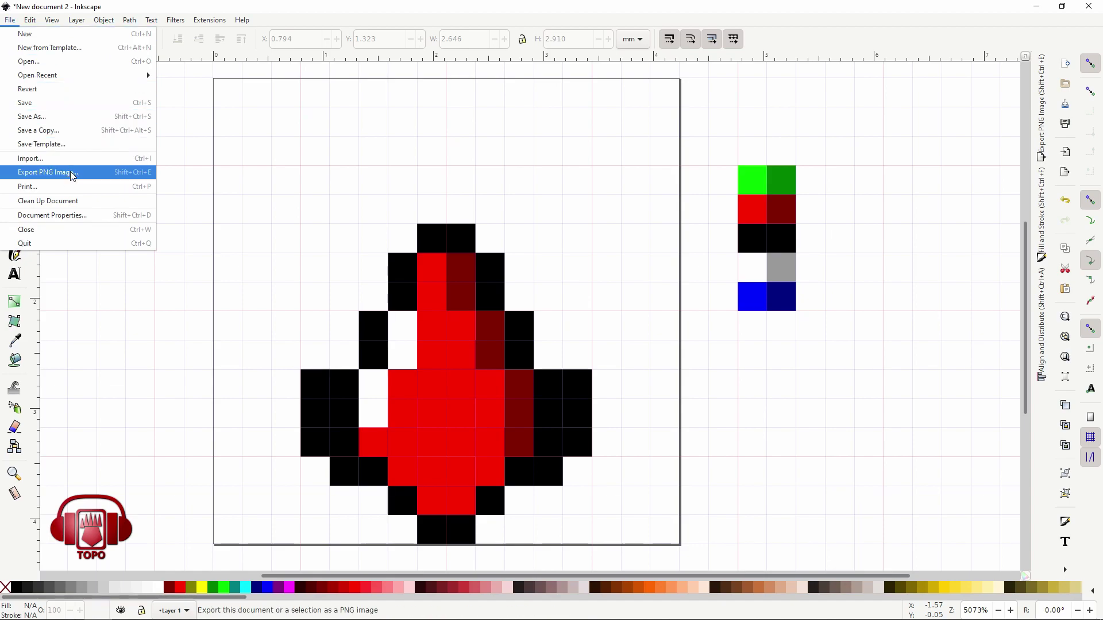
click(561, 214)
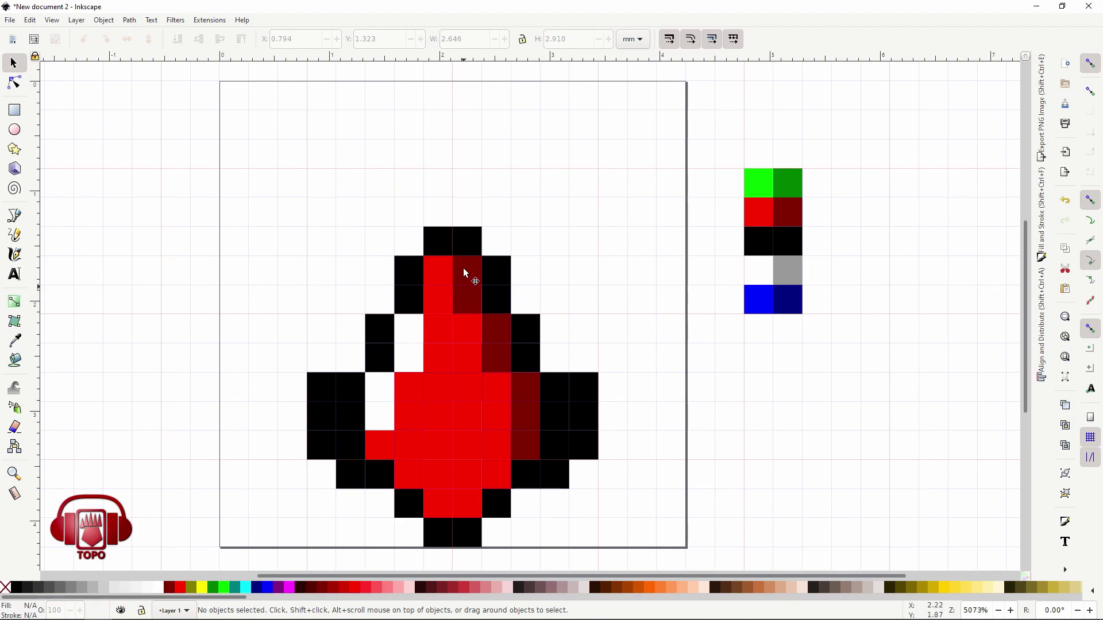
Select a neck pixel, then the palette swatches and a black swatch.
click(467, 244)
mouse_move(471, 252)
mouse_down()
mouse_move(589, 200)
mouse_move(472, 255)
mouse_up()
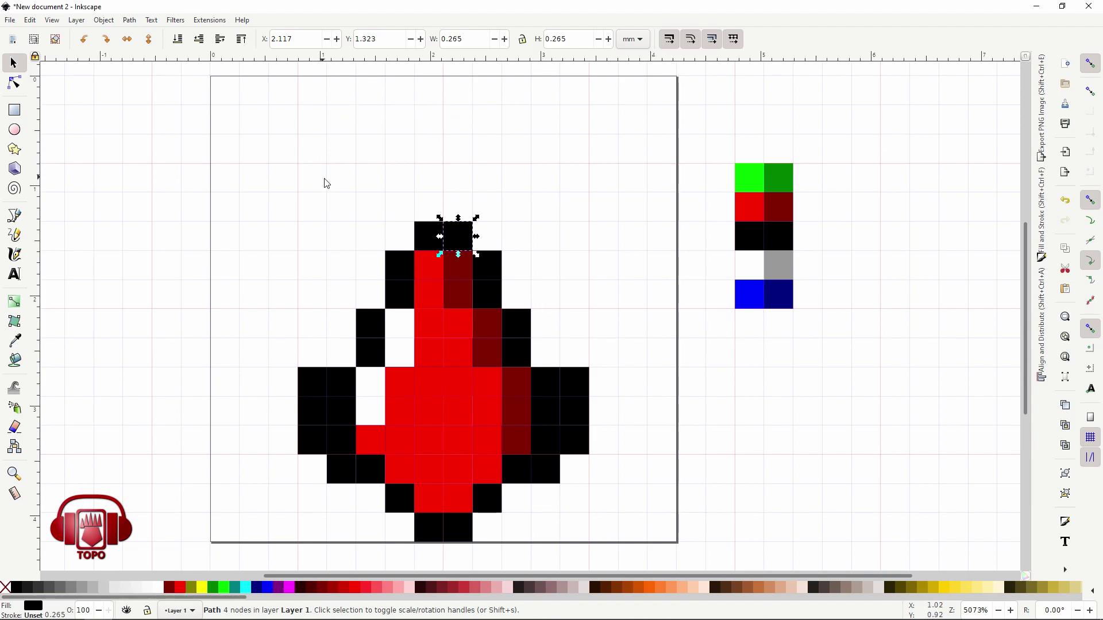
drag(850, 123, 684, 342)
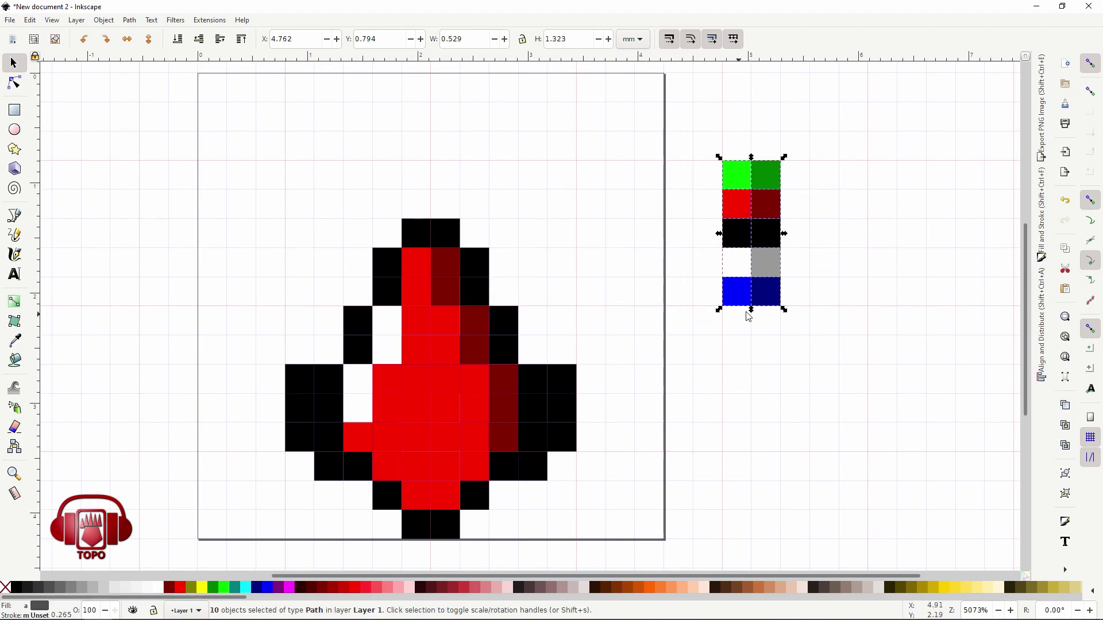
drag(771, 272, 793, 265)
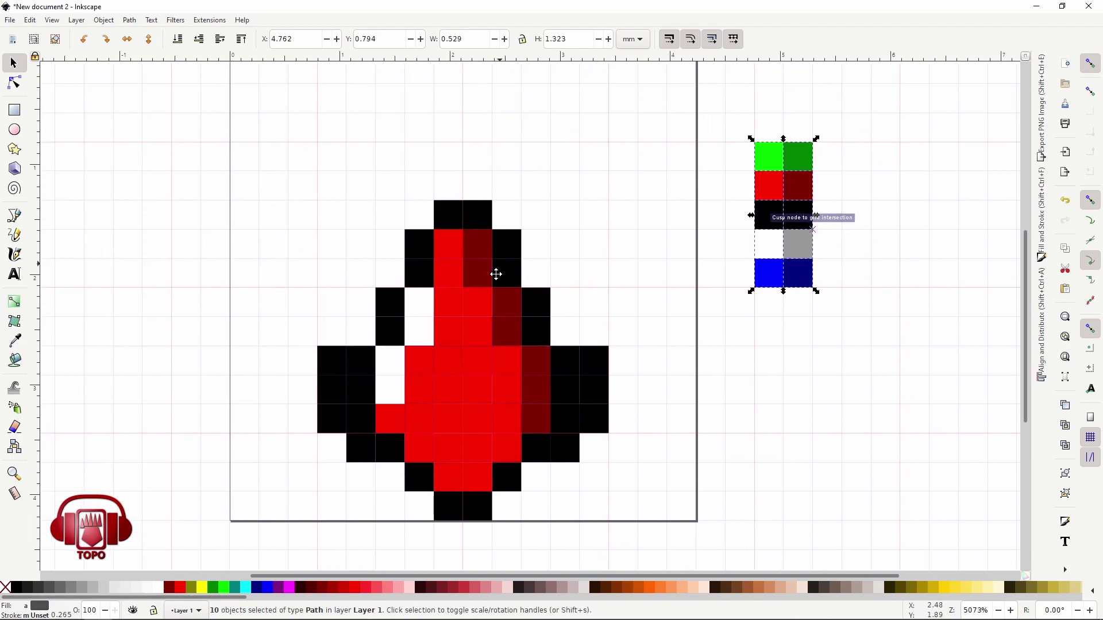
click(764, 233)
scroll(641, 309, down, 1)
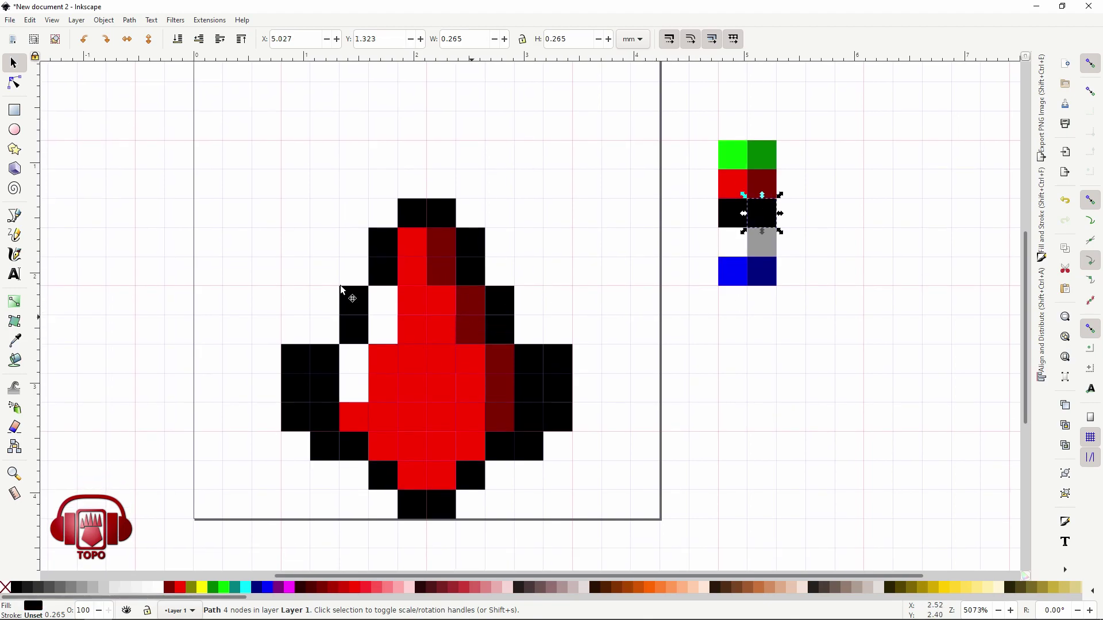
Move a black pixel above the neck and colour it pinkish-grey as the cork.
click(329, 422)
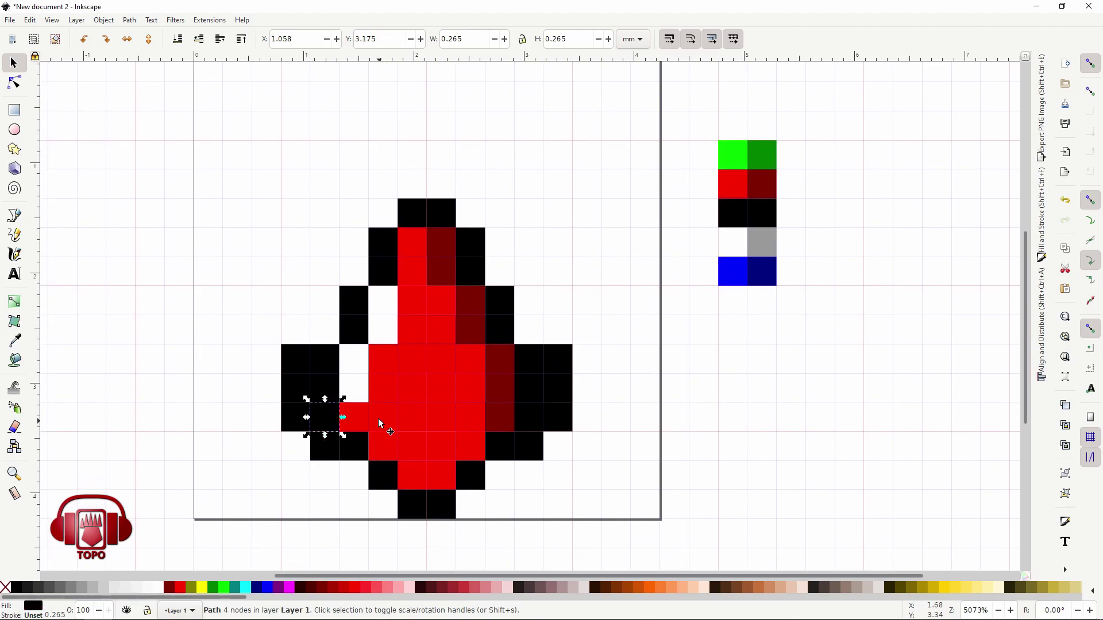
drag(326, 408, 440, 174)
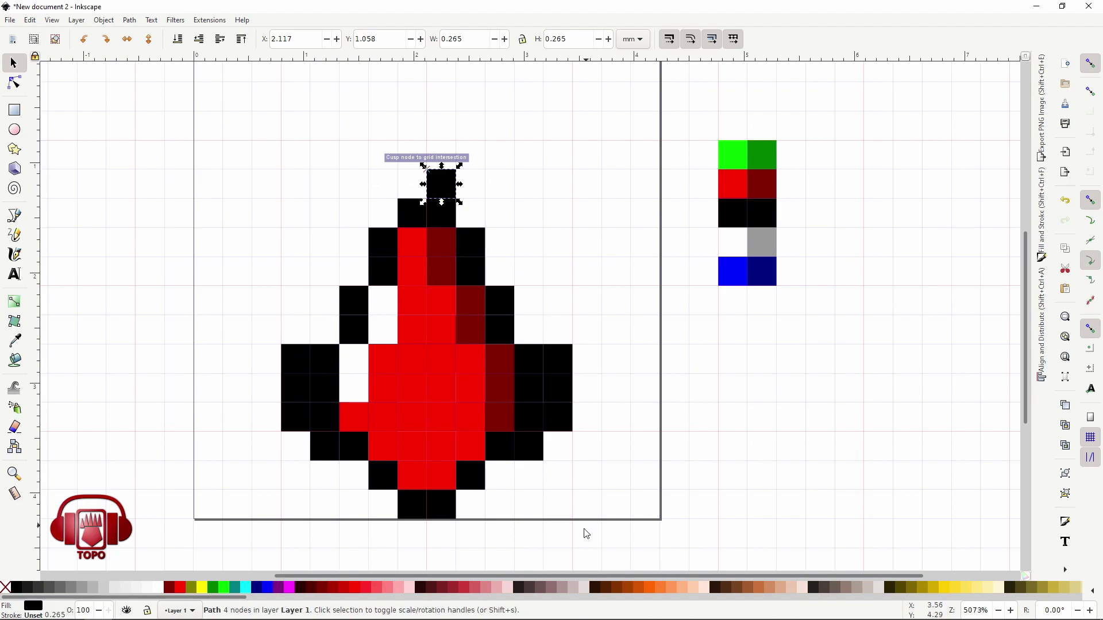
click(550, 585)
scroll(535, 247, up, 1)
key(Escape)
Copy the cork's pinkish-grey into the palette's second black swatch.
click(441, 204)
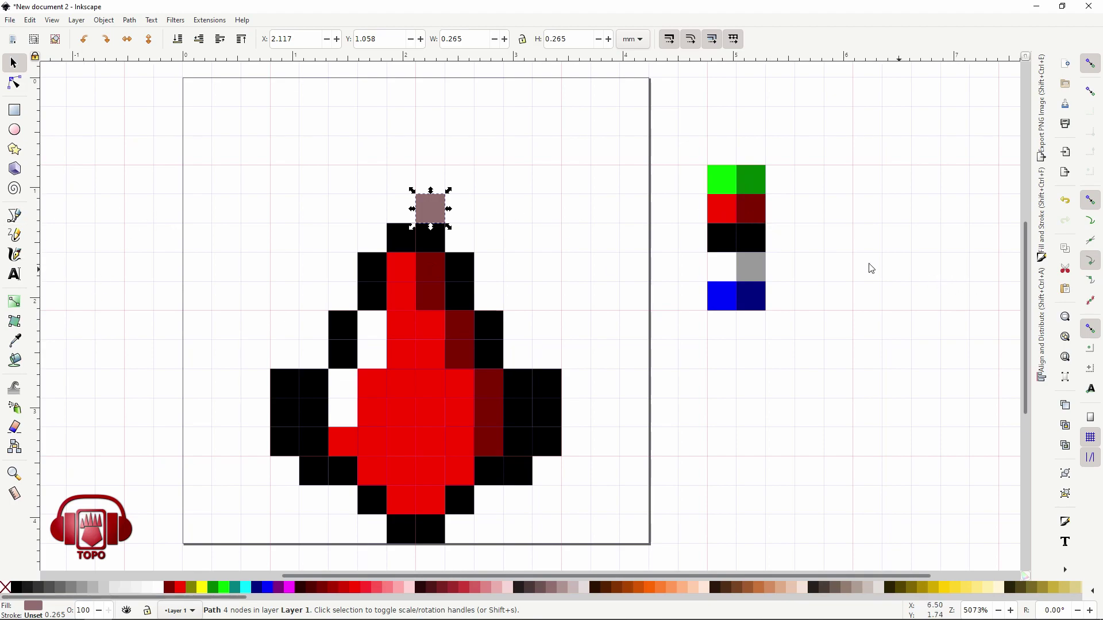
click(750, 248)
key(d)
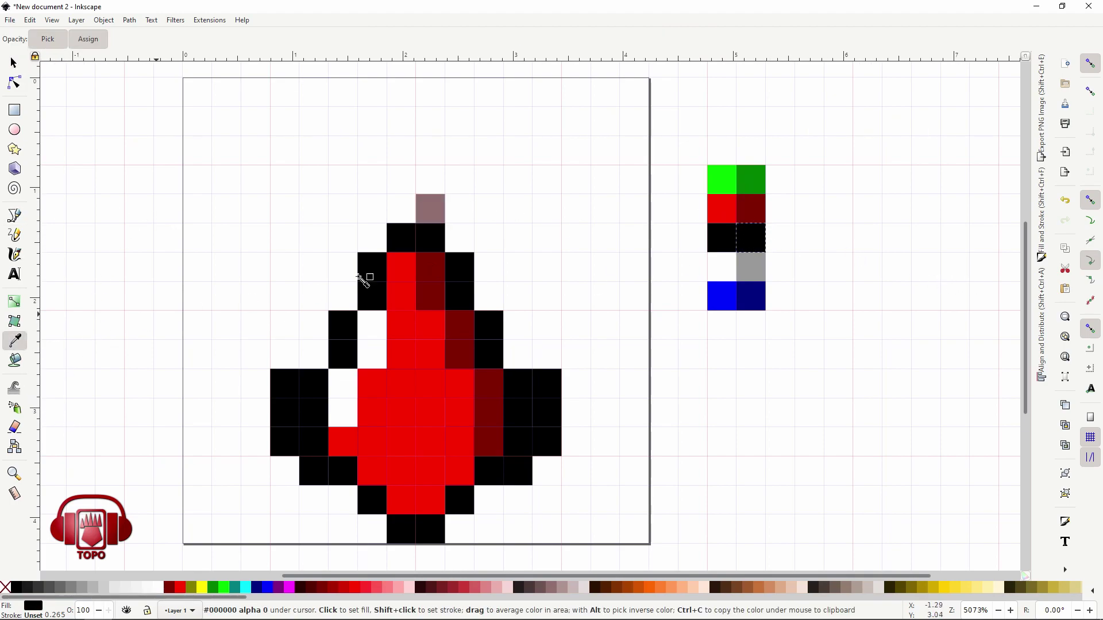
click(431, 210)
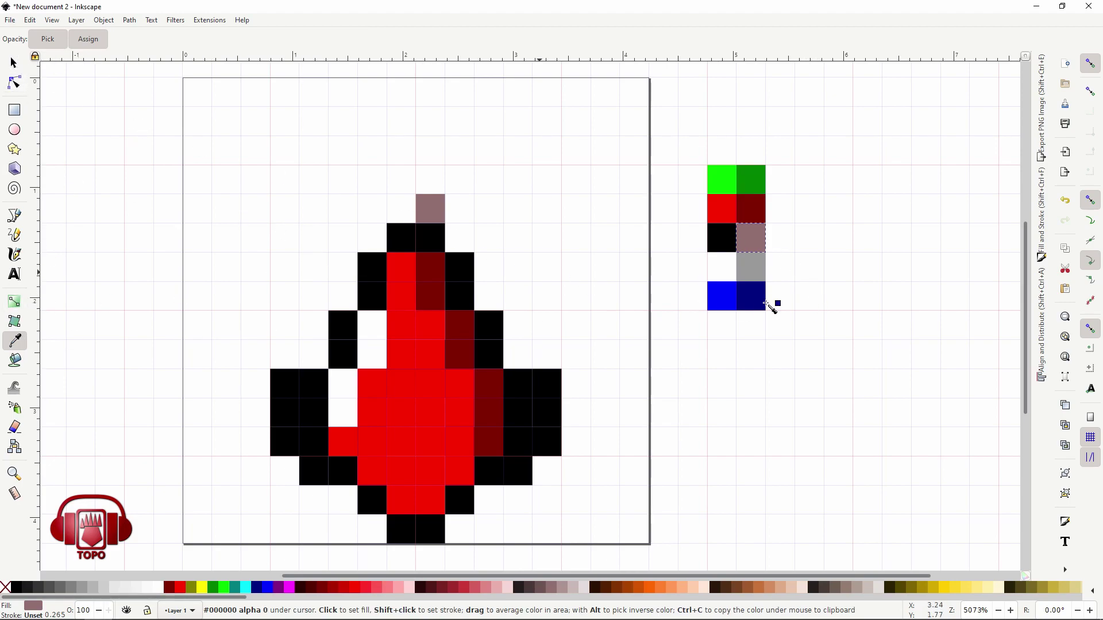
click(14, 64)
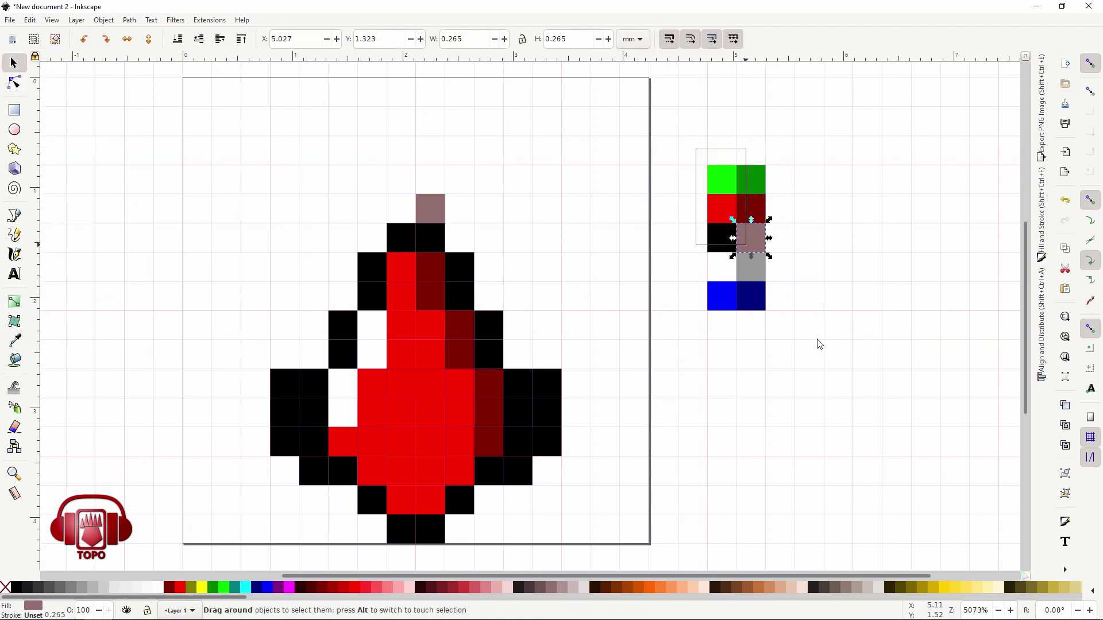
Shift the whole ten-swatch palette one cell left toward the bottle.
drag(689, 155, 833, 351)
drag(711, 134, 887, 454)
drag(709, 134, 850, 386)
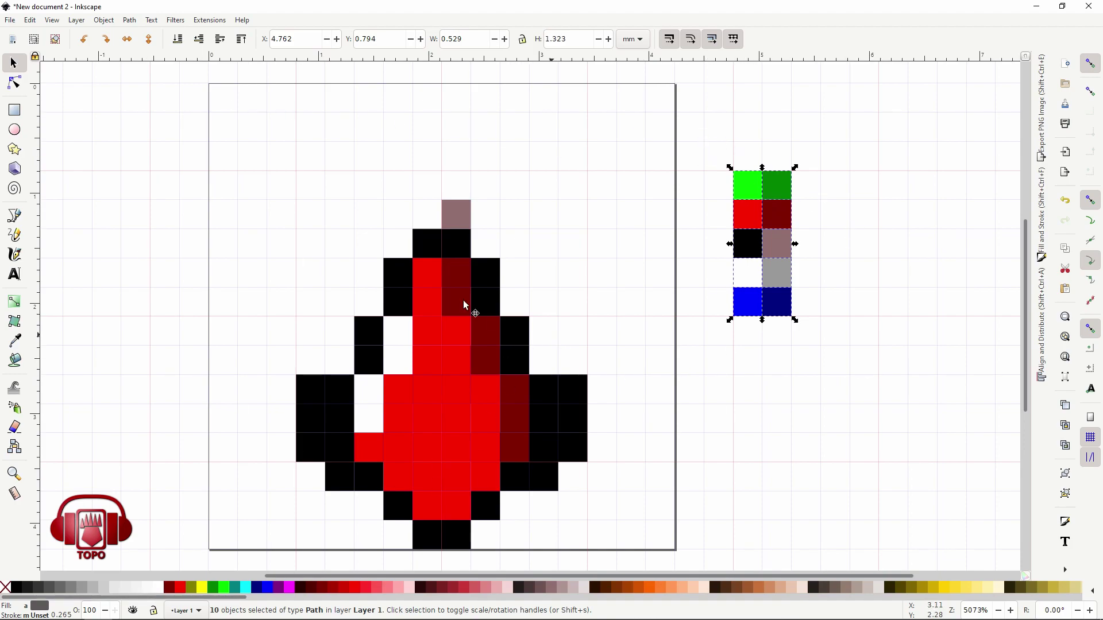
scroll(580, 303, right, 1)
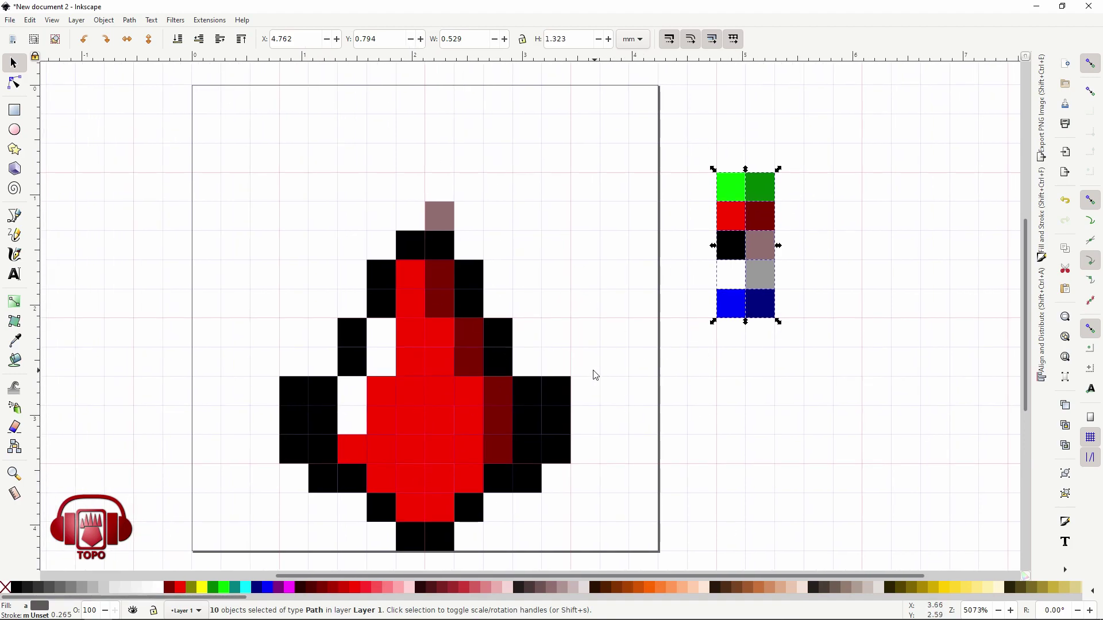
scroll(797, 333, right, 1)
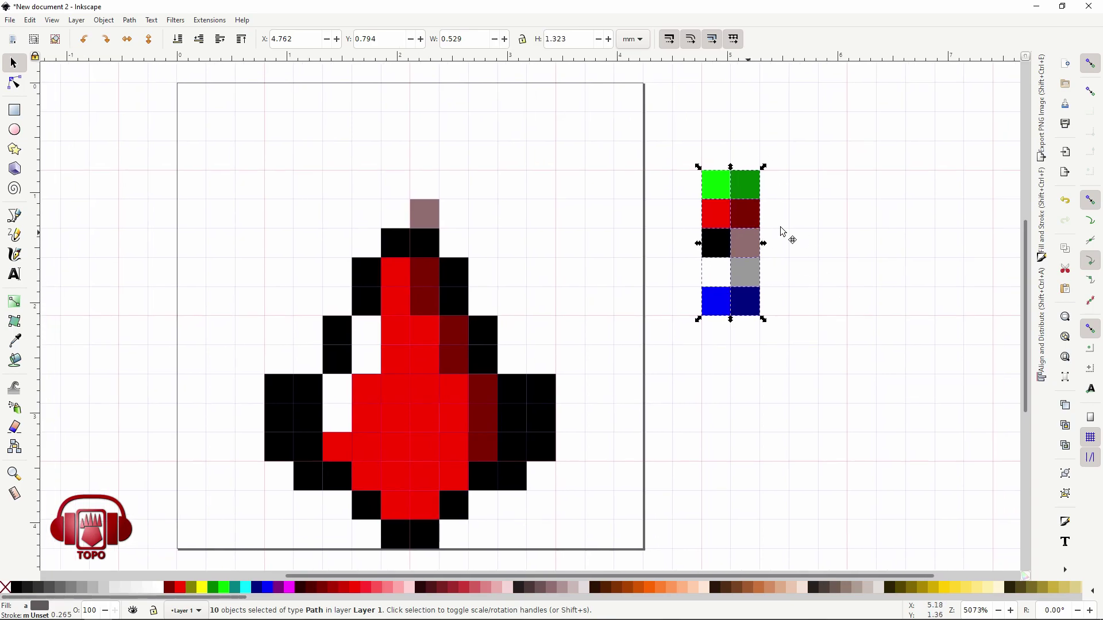
drag(764, 233, 734, 231)
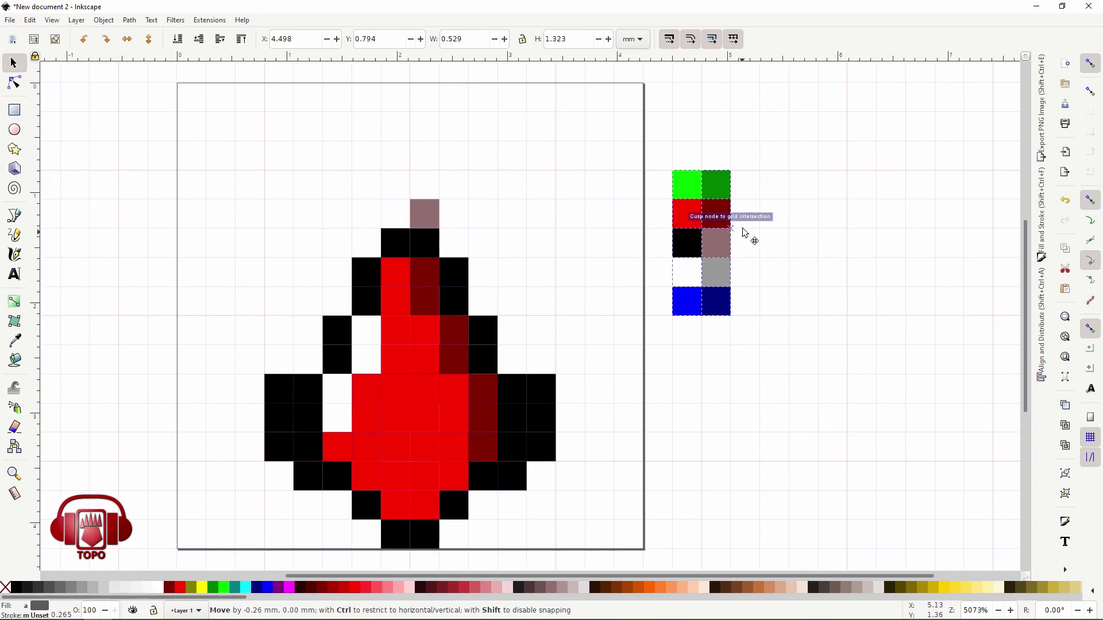
scroll(331, 258, left, 1)
drag(209, 166, 624, 554)
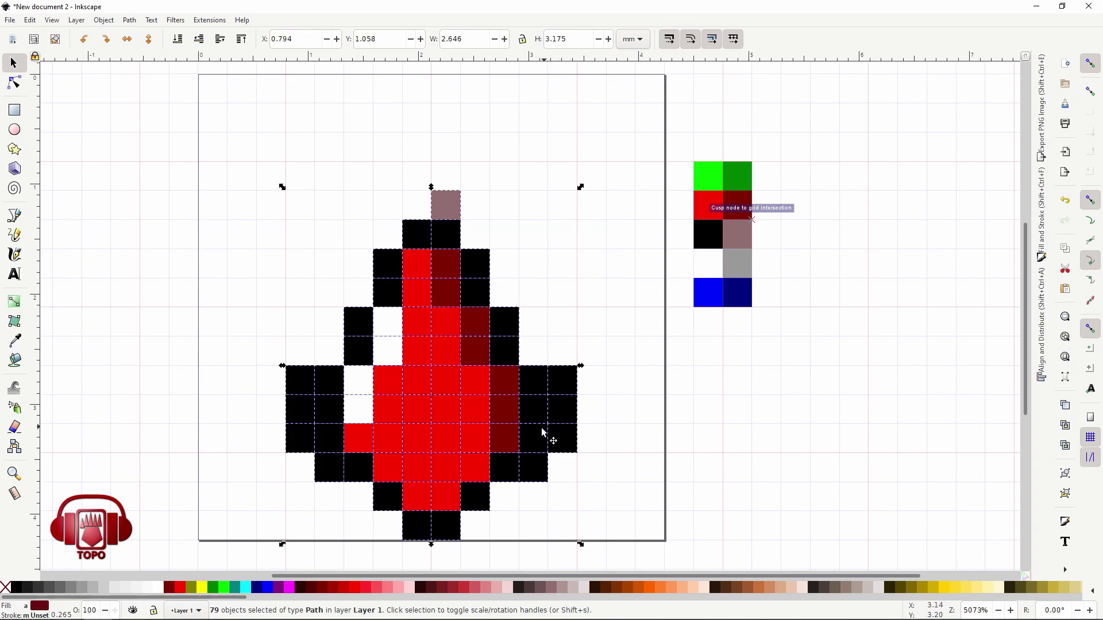
drag(543, 432, 136, 404)
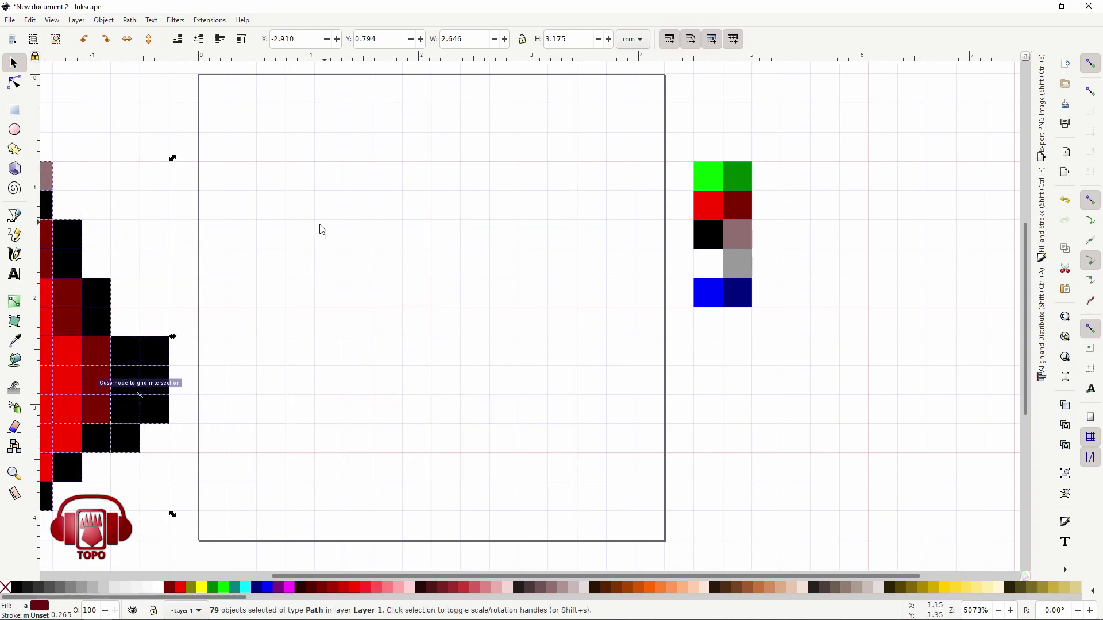
mouse_move(109, 394)
mouse_down()
mouse_move(545, 422)
mouse_move(517, 424)
mouse_up()
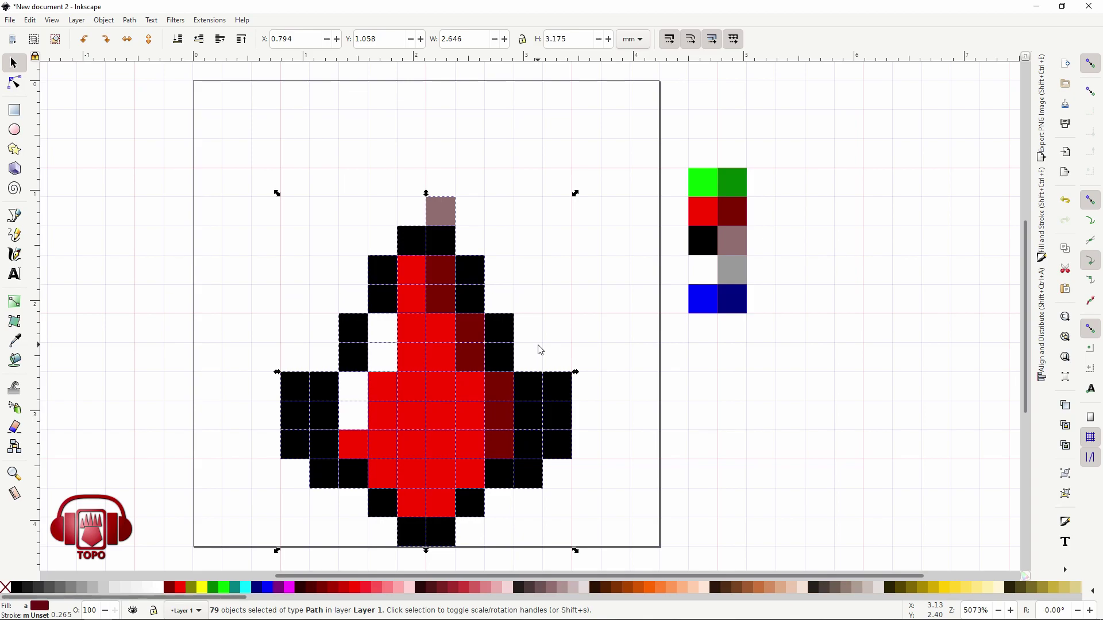
click(571, 330)
scroll(574, 252, right, 1)
scroll(534, 230, left, 2)
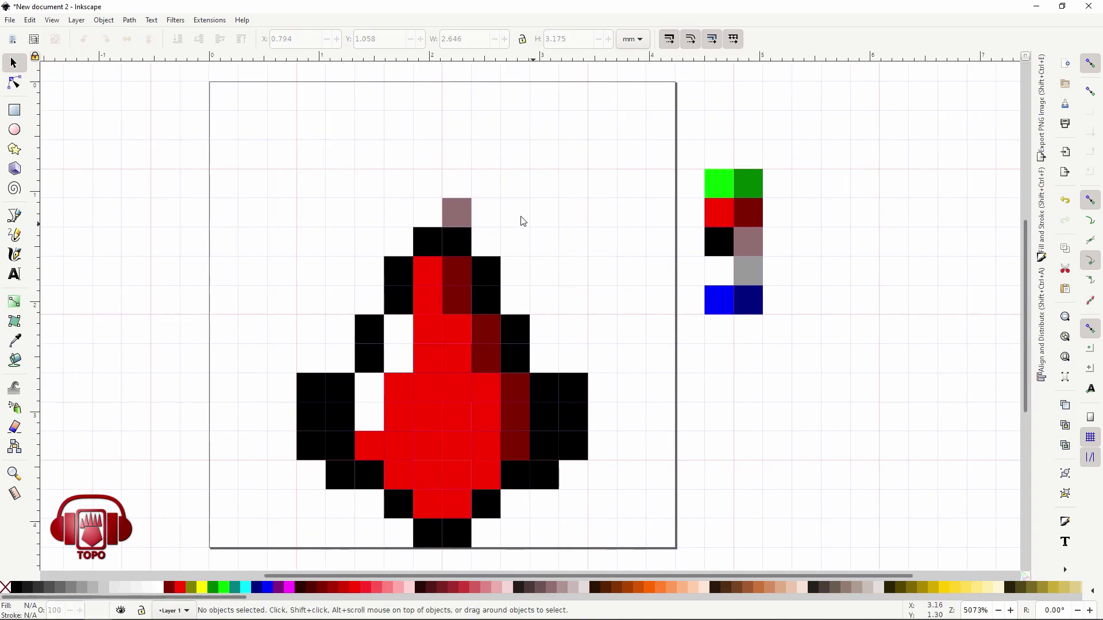
mouse_move(177, 78)
mouse_down()
mouse_move(787, 366)
mouse_move(795, 430)
mouse_up()
scroll(775, 460, up, 4)
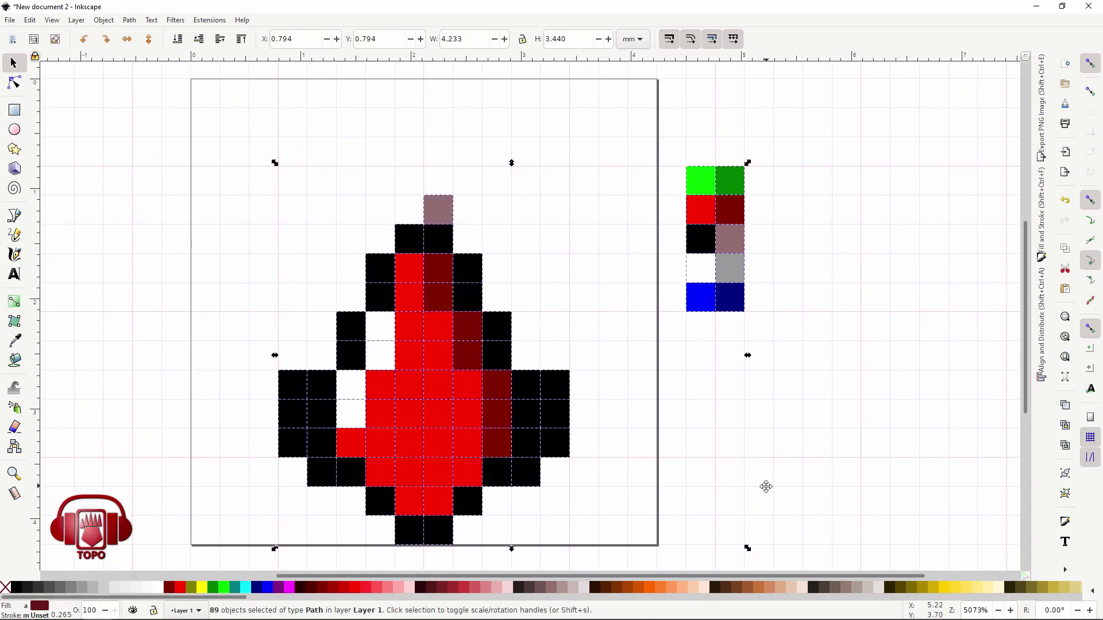
click(817, 407)
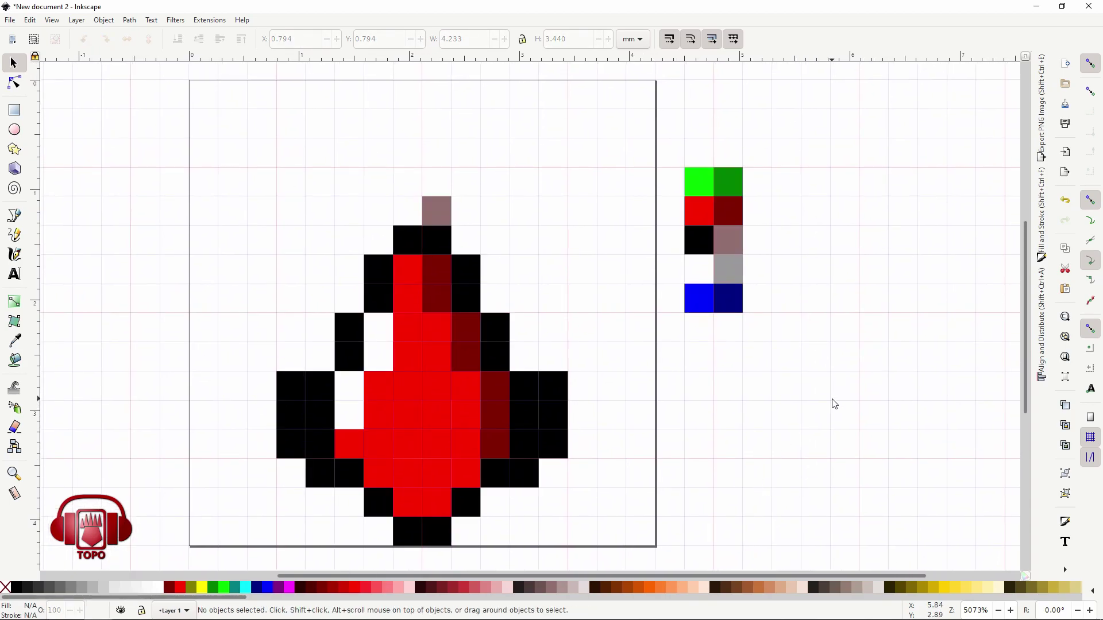